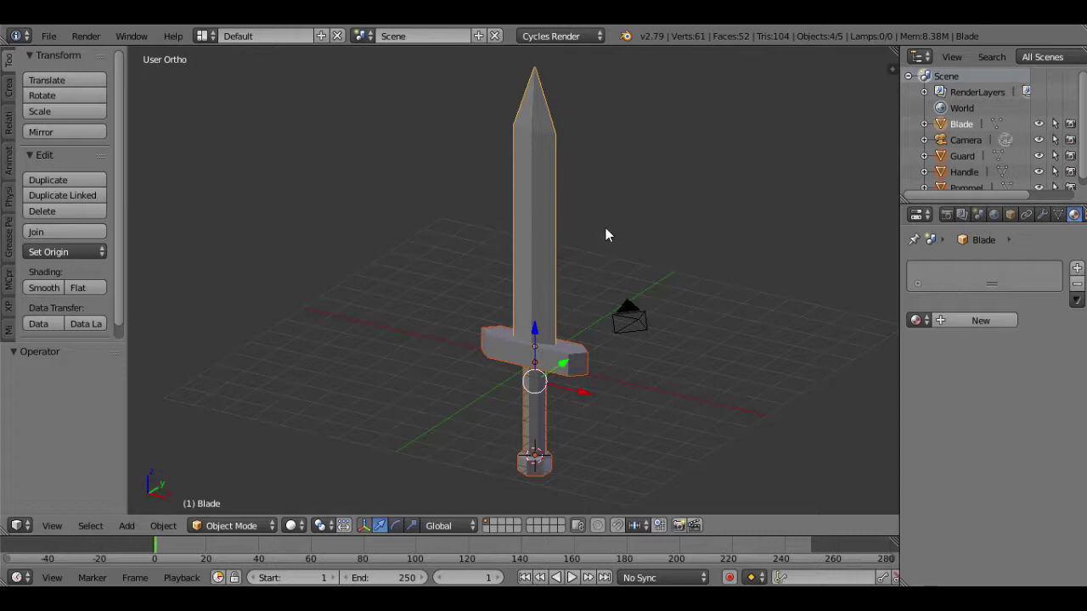
Add a new material to the sword's blade
mouse_move(605, 225)
middle_mouse_down()
mouse_move(722, 209)
mouse_move(602, 232)
middle_mouse_up()
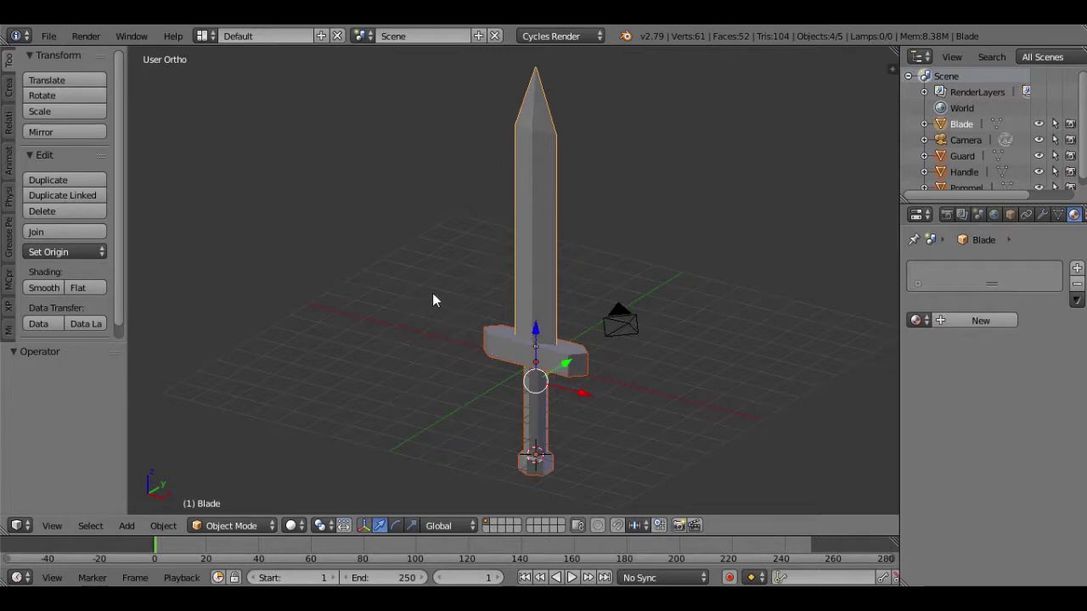
middle_click_drag(437, 290, 473, 306)
scroll(520, 219, "up", 1)
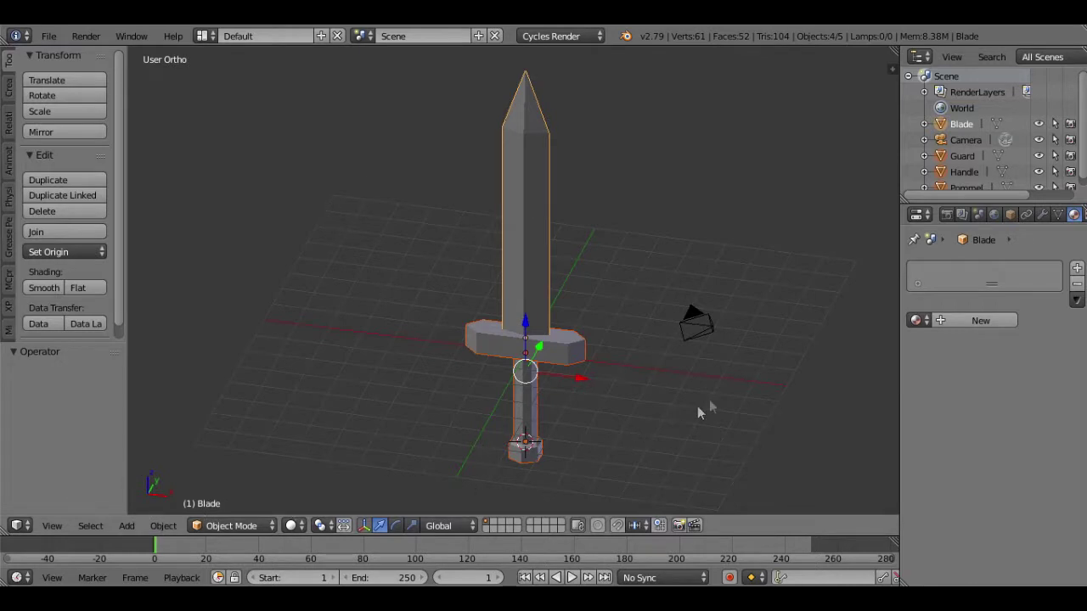
right_click(529, 241)
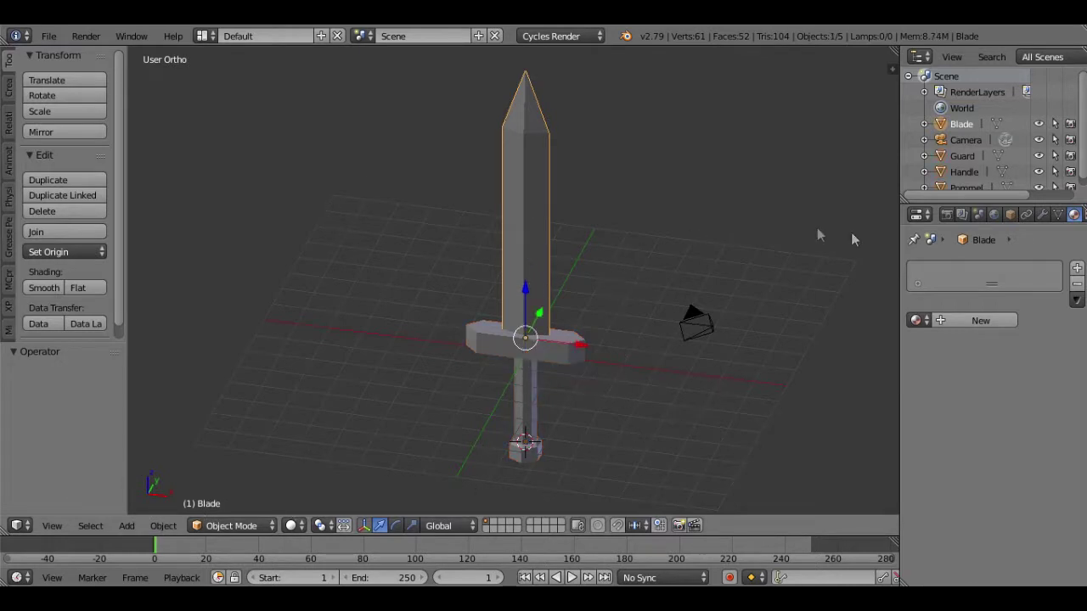
left_click(975, 321)
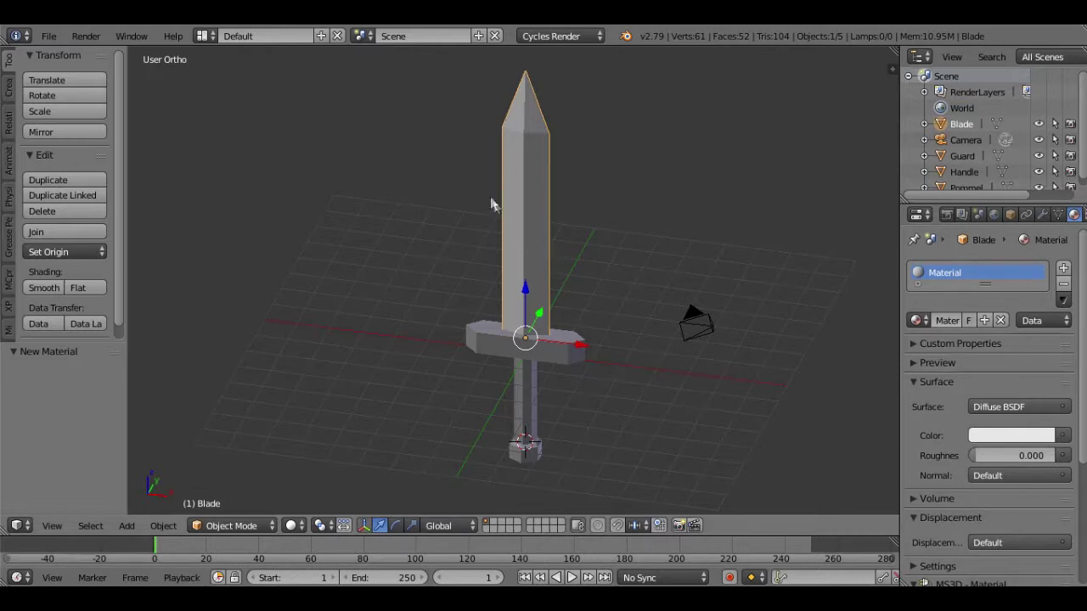
Switch the viewport shading to Material and darken the blade's diffuse color to a mid grey of RGB 0.267
left_click(290, 526)
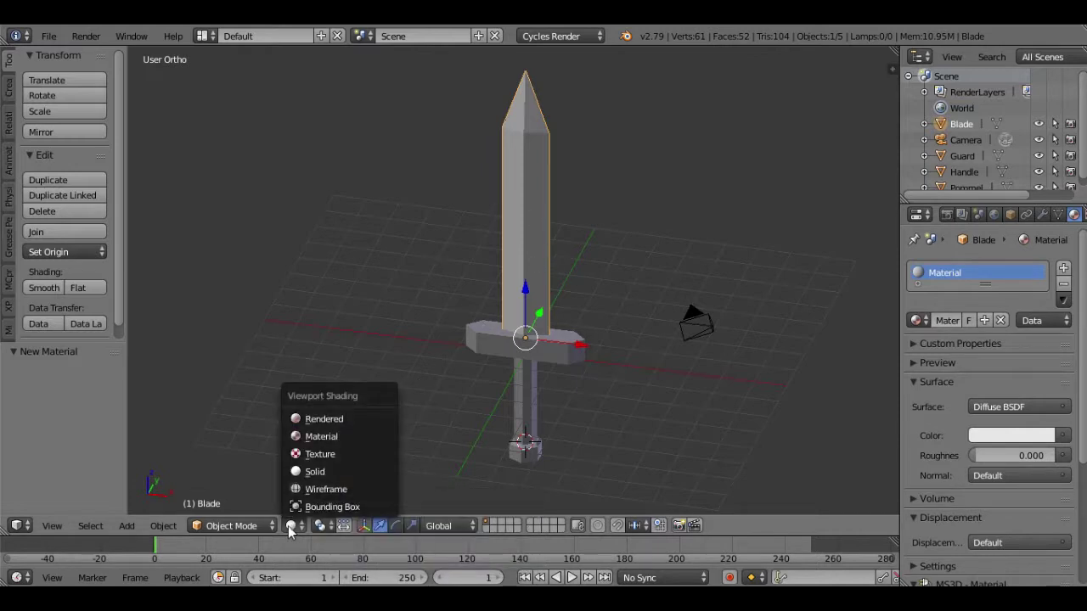
left_click(358, 437)
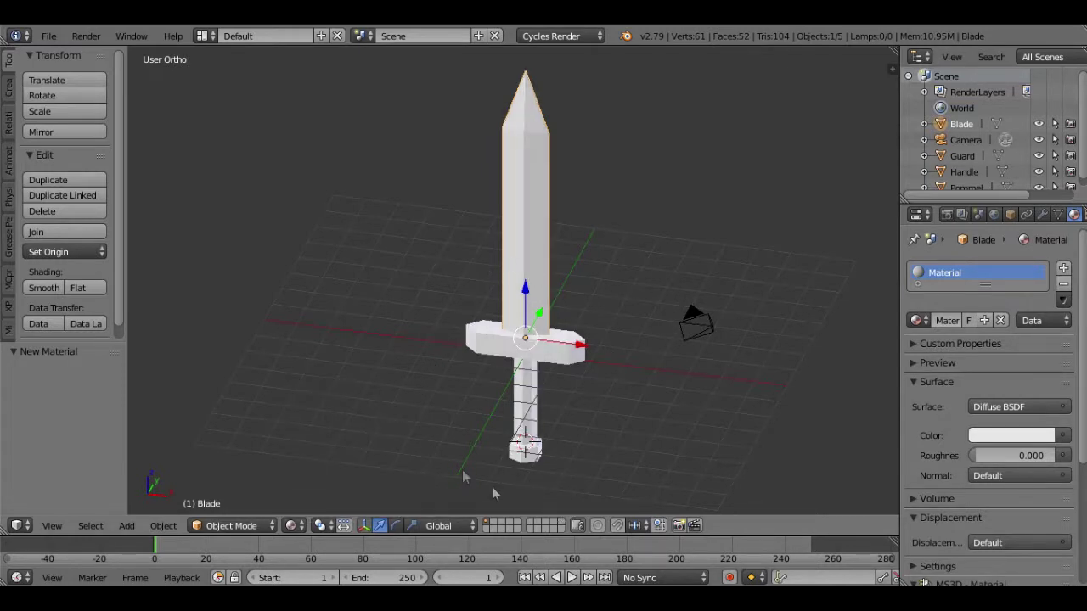
middle_click_drag(610, 417, 535, 342)
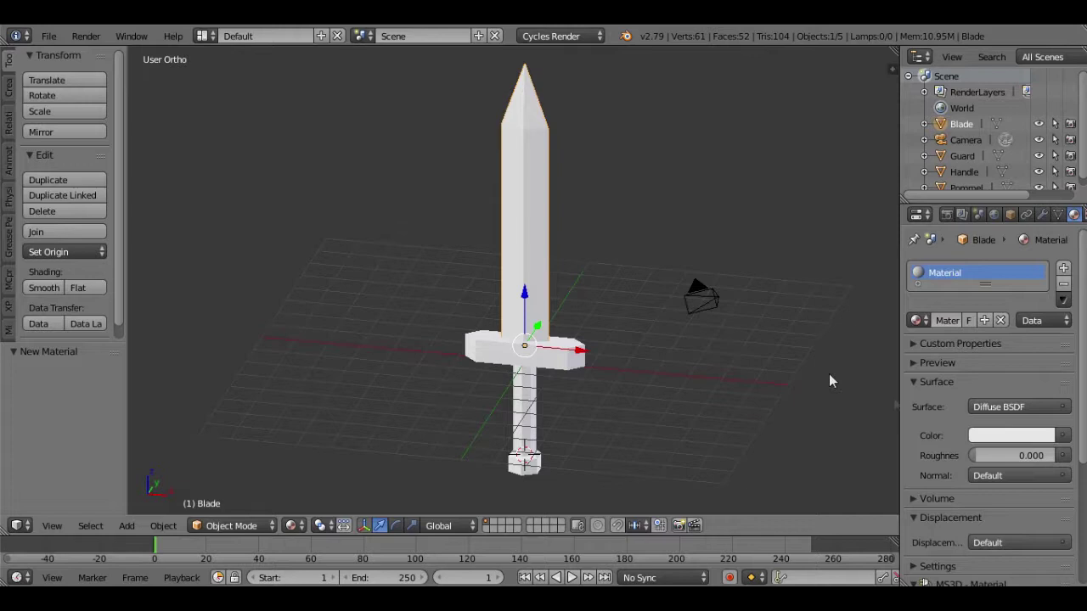
left_click(1010, 435)
left_click_drag(1047, 235, 1043, 258)
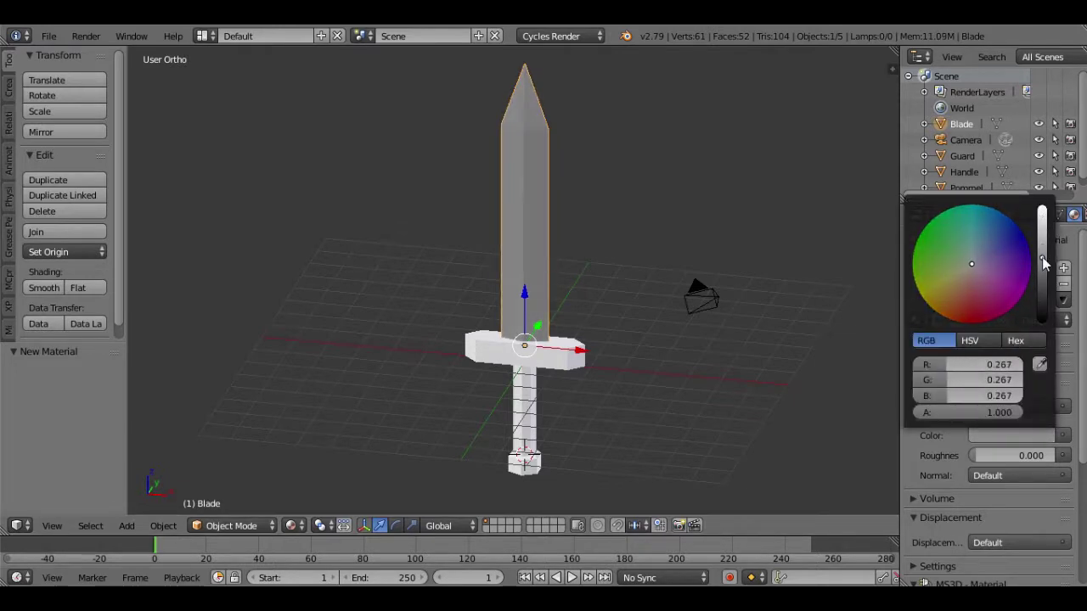
Give the guard a new material with a golden orange diffuse color
right_click(563, 363)
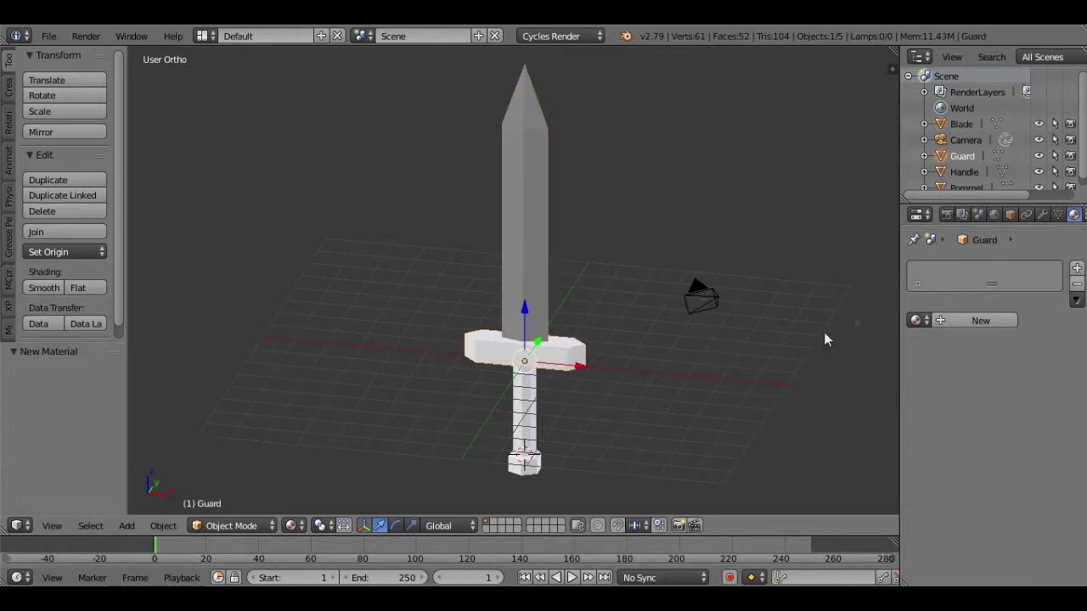
left_click(954, 320)
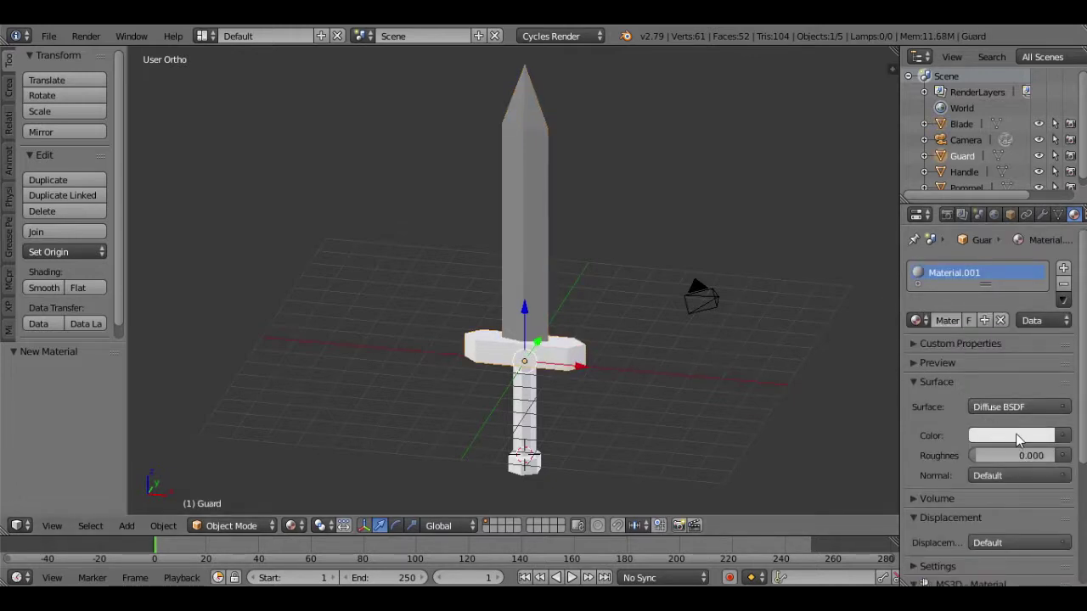
left_click(1019, 437)
mouse_move(965, 285)
left_mouse_down()
mouse_move(959, 304)
mouse_move(934, 311)
left_mouse_up()
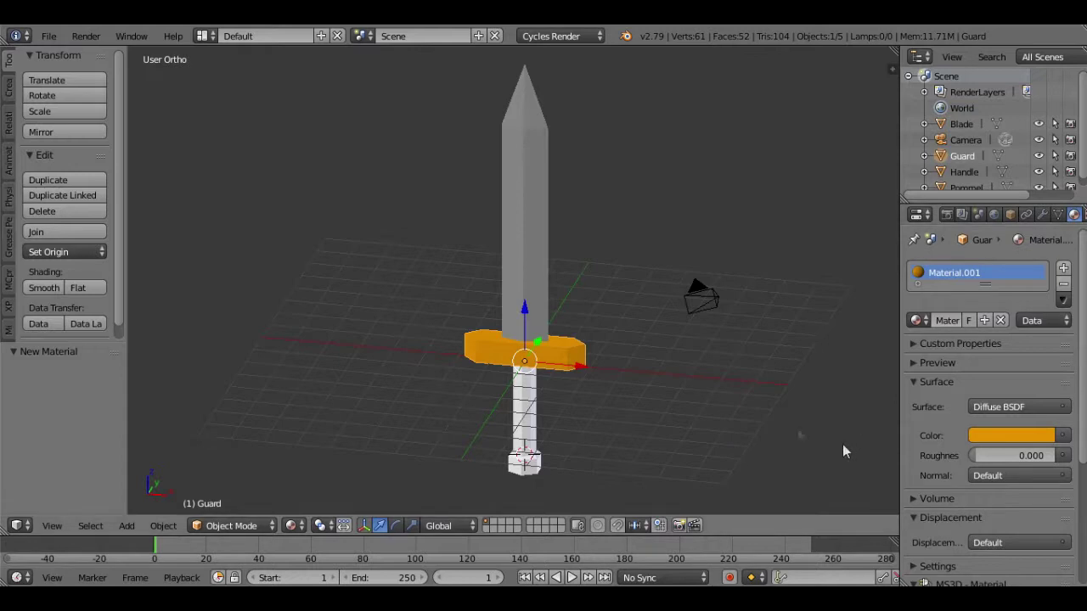
Give the handle a new material with a dark reddish-brown diffuse color
right_click(537, 401)
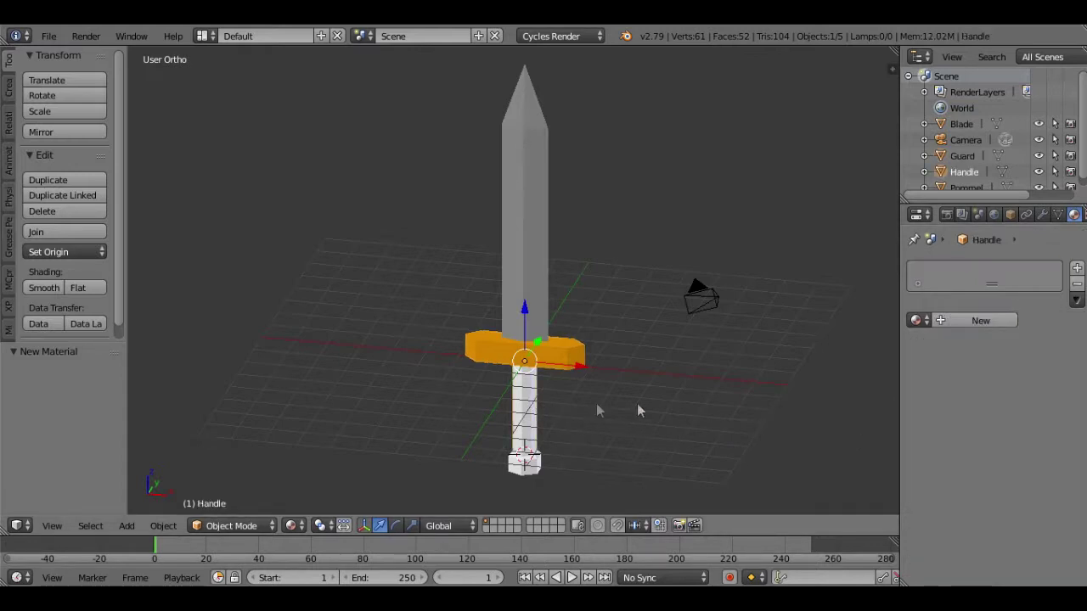
left_click(940, 322)
left_click(996, 435)
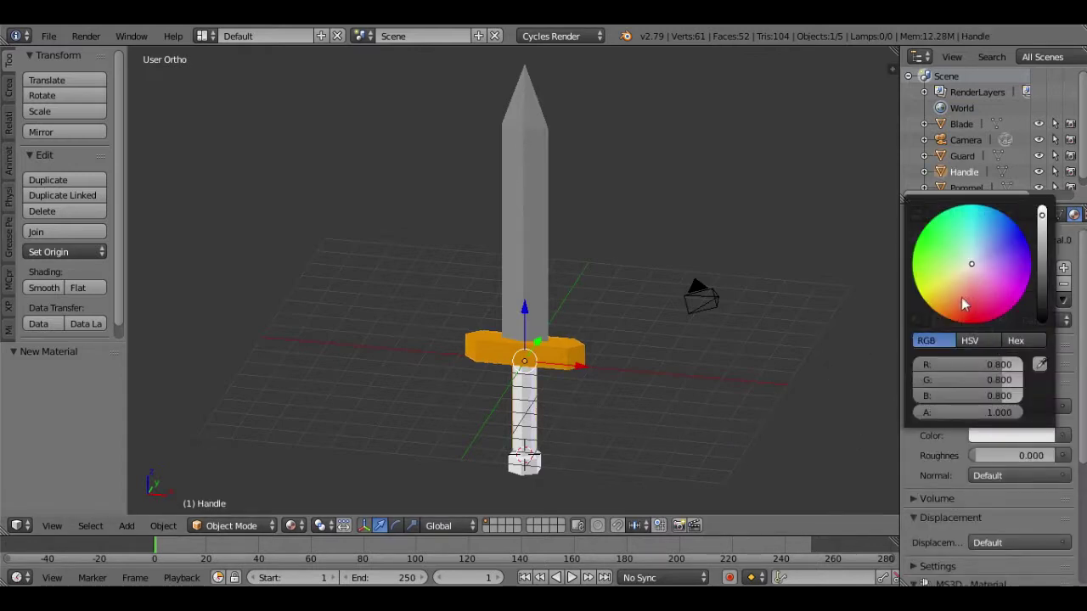
left_click_drag(964, 304, 950, 320)
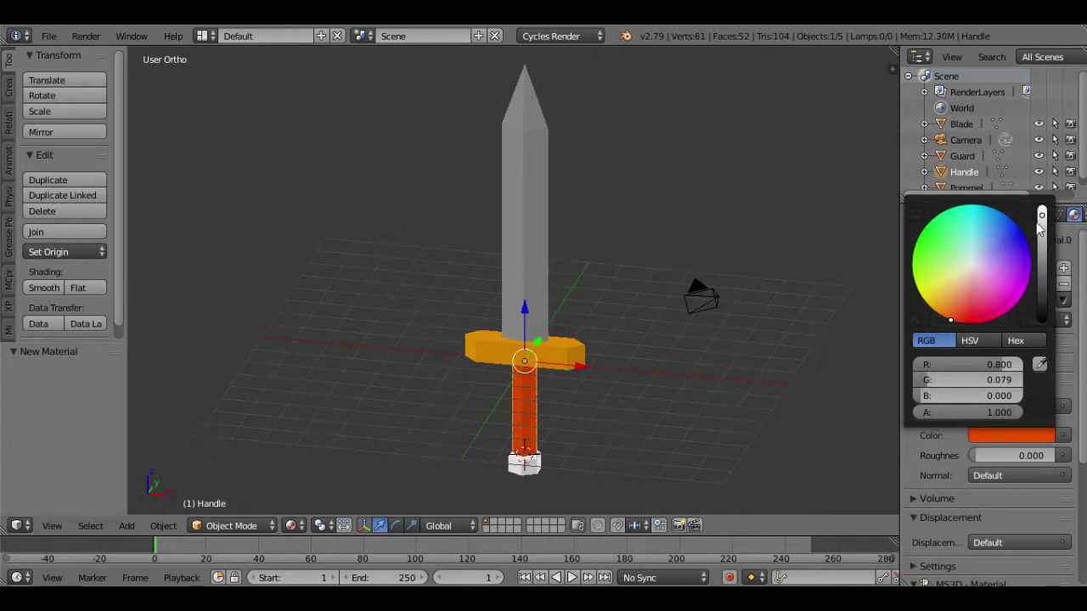
left_click_drag(1038, 221, 1042, 246)
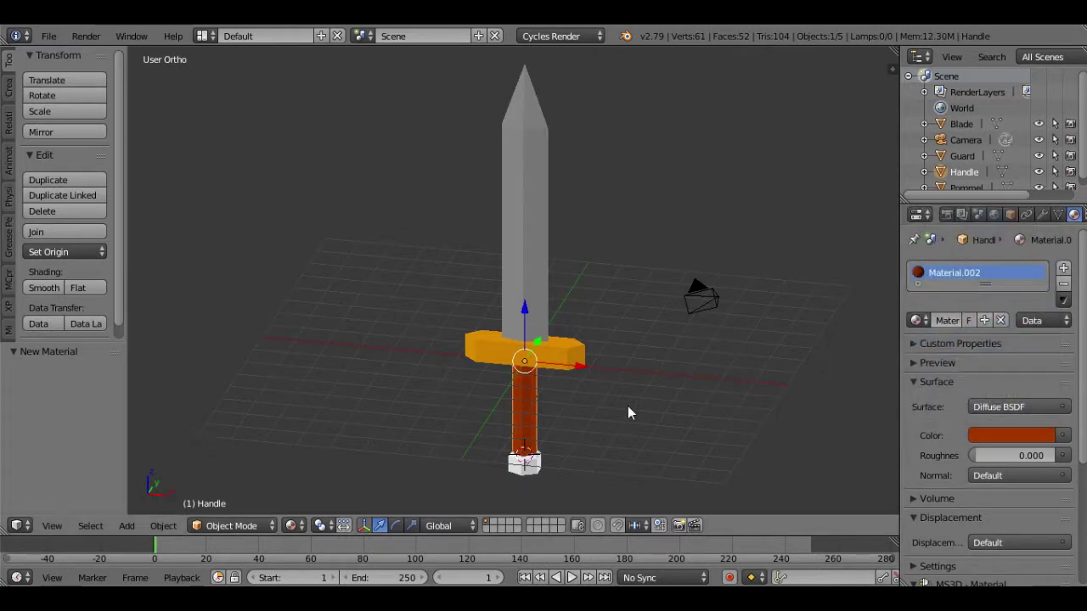
Assign the guard's existing orange material, Material.001, to the pommel
middle_click_drag(628, 413, 598, 425)
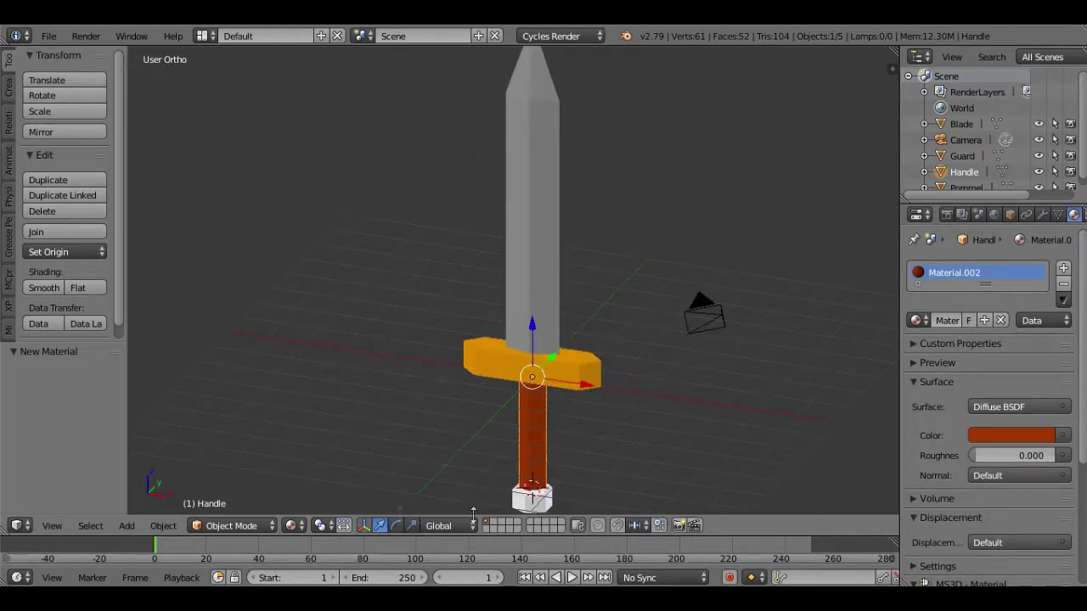
right_click(527, 501)
left_click(916, 321)
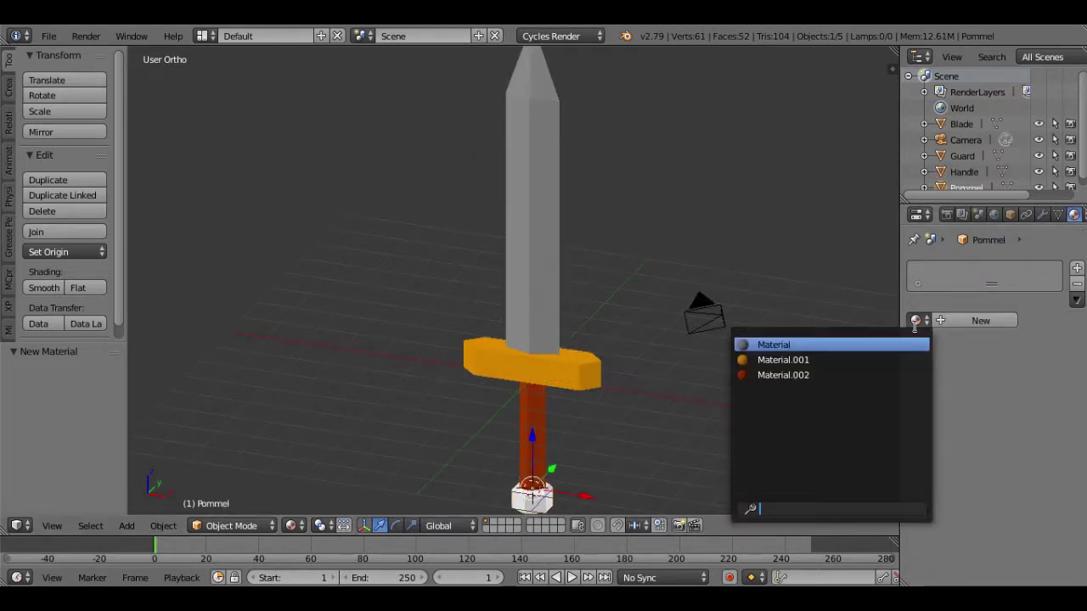
left_click(883, 359)
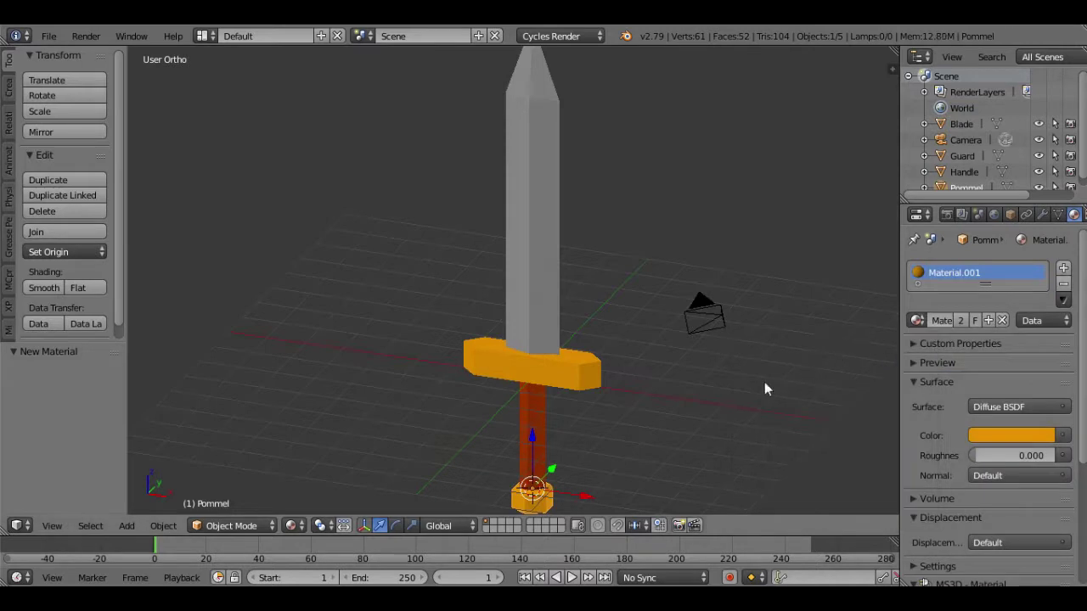
scroll(758, 382, "down", 1)
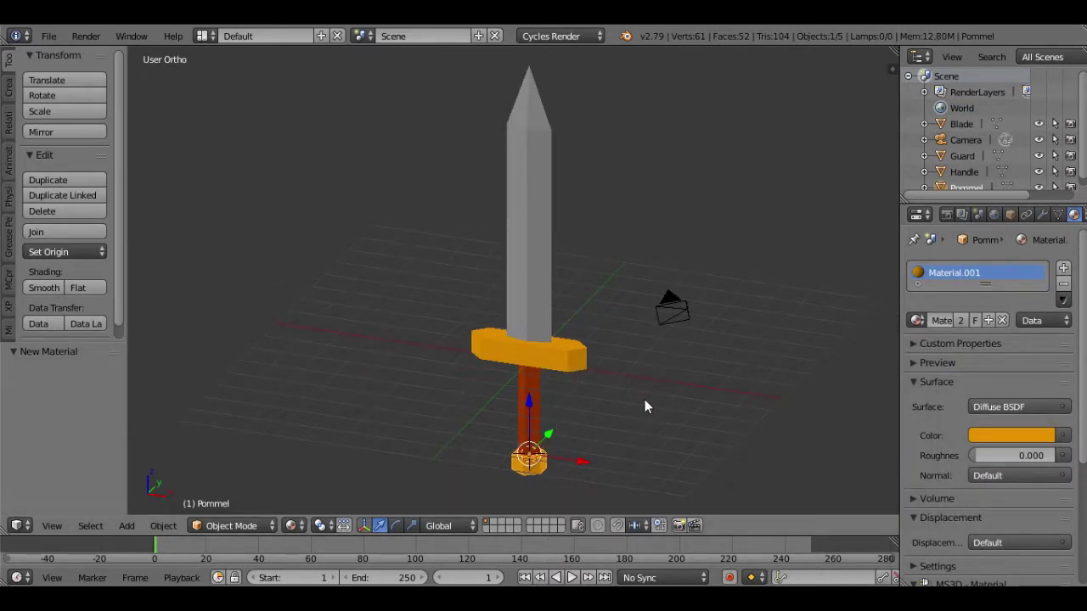
Deselect everything, align the camera to the current view of the sword and fly the camera backward
key("a")
middle_click_drag(640, 389, 606, 367)
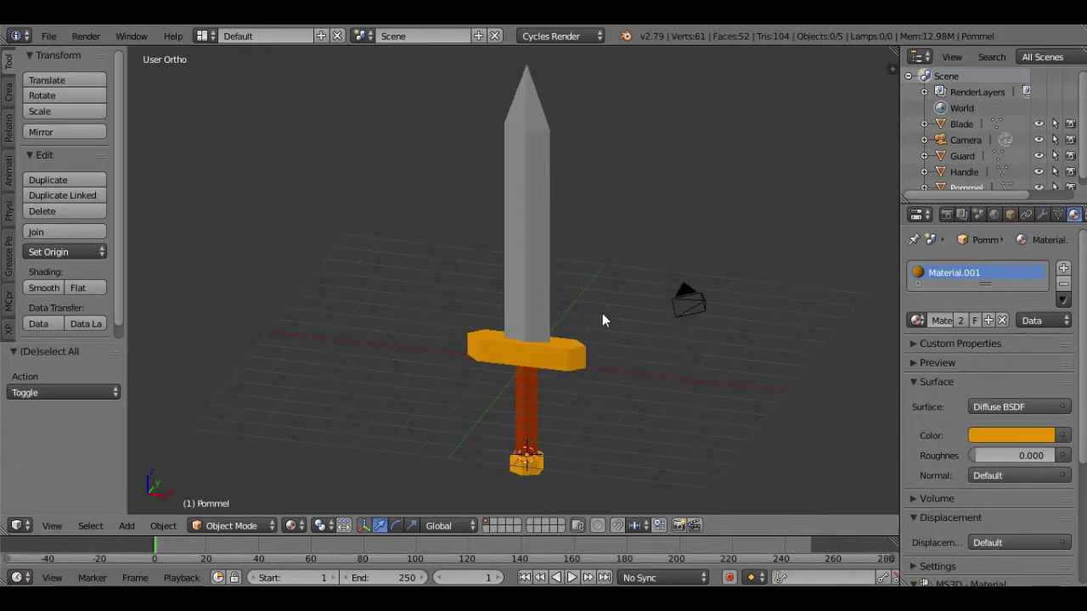
key("ctrl+alt+KP_0")
key("shift+f")
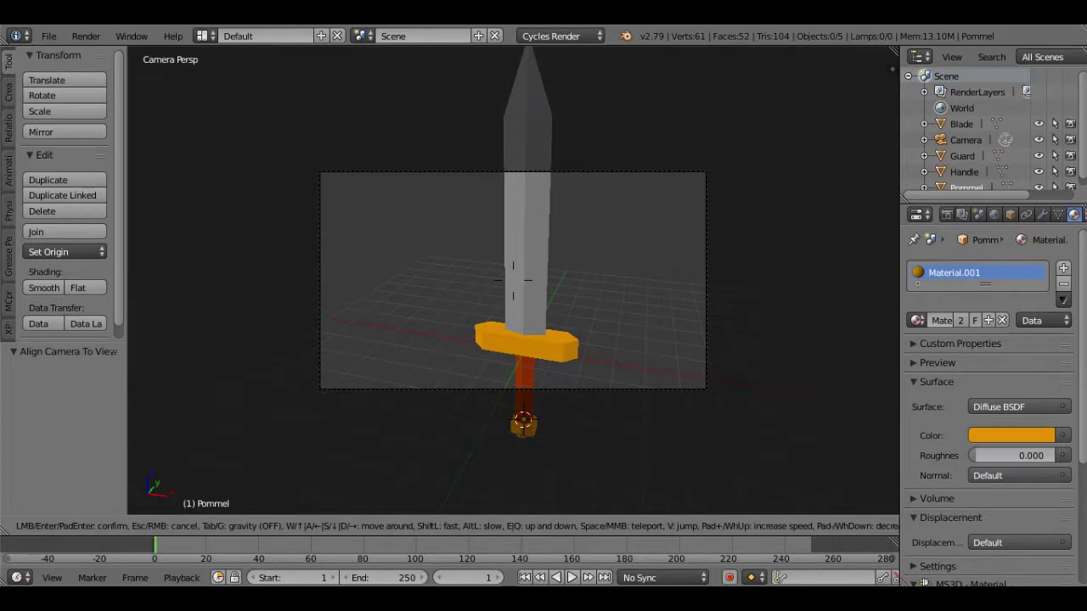
key("s")
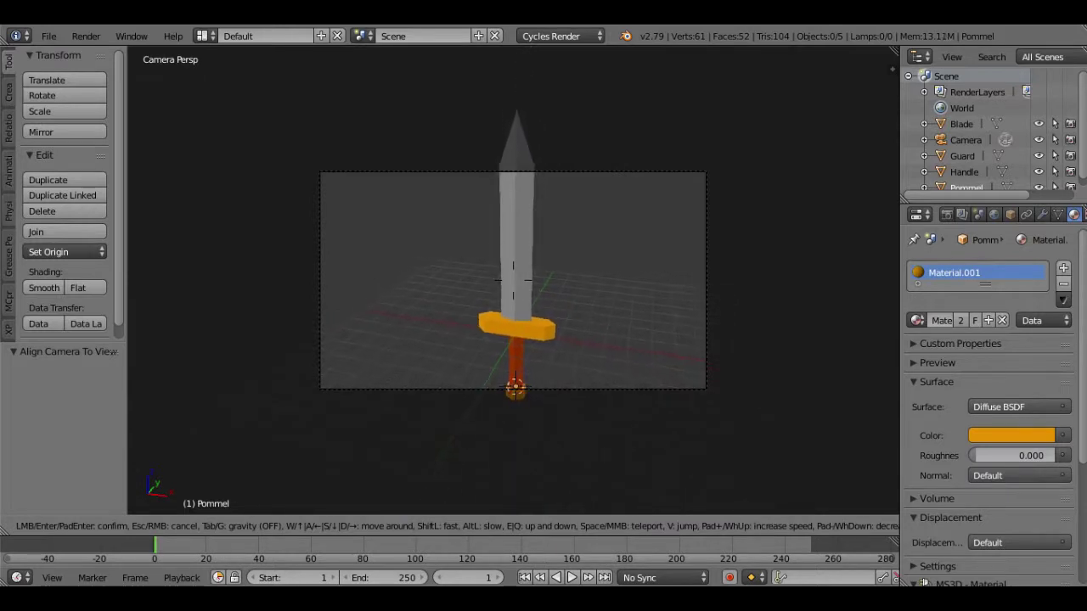
left_click(513, 280)
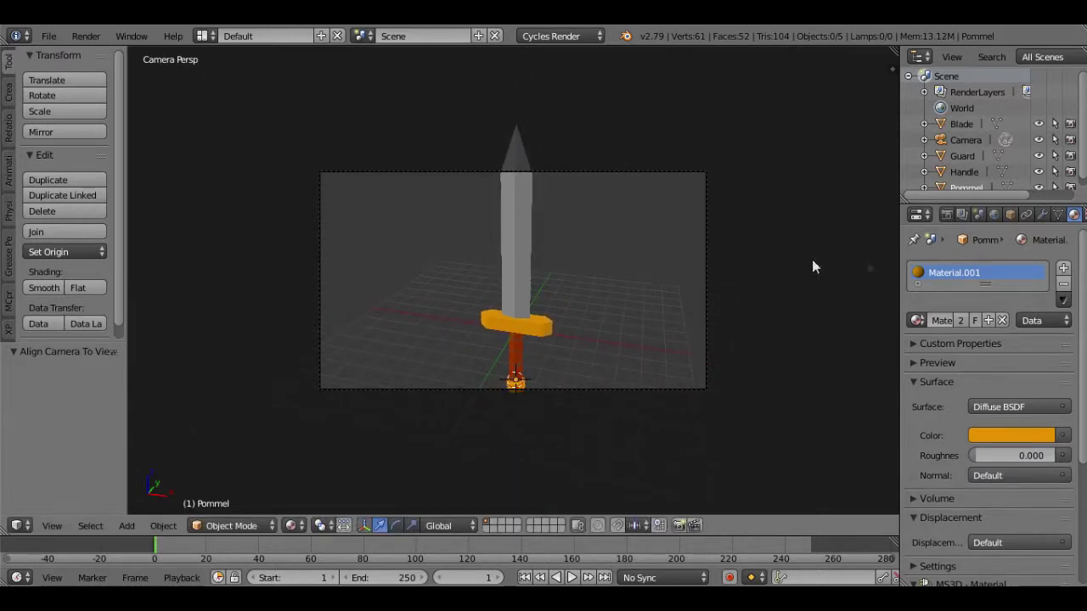
Set the horizontal render resolution to 720 px for a square frame
left_click(948, 213)
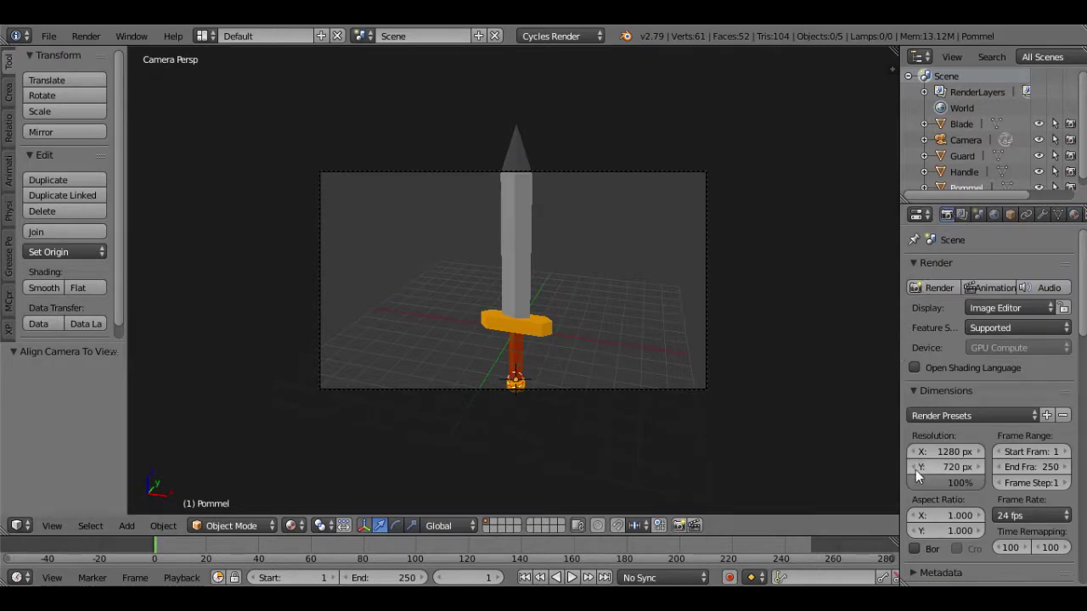
left_click(974, 456)
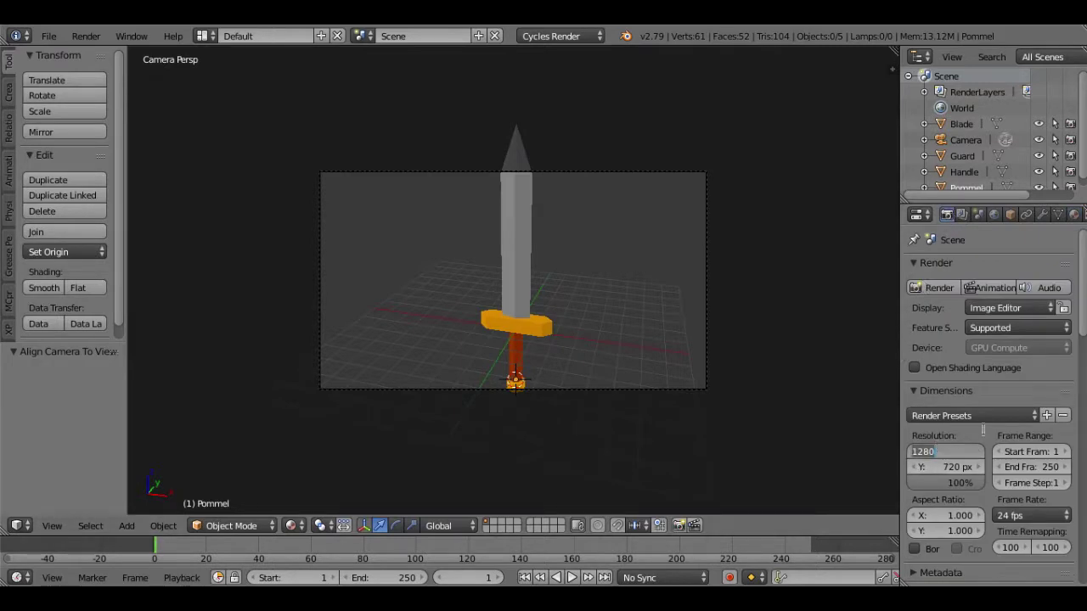
type("720")
key("Return")
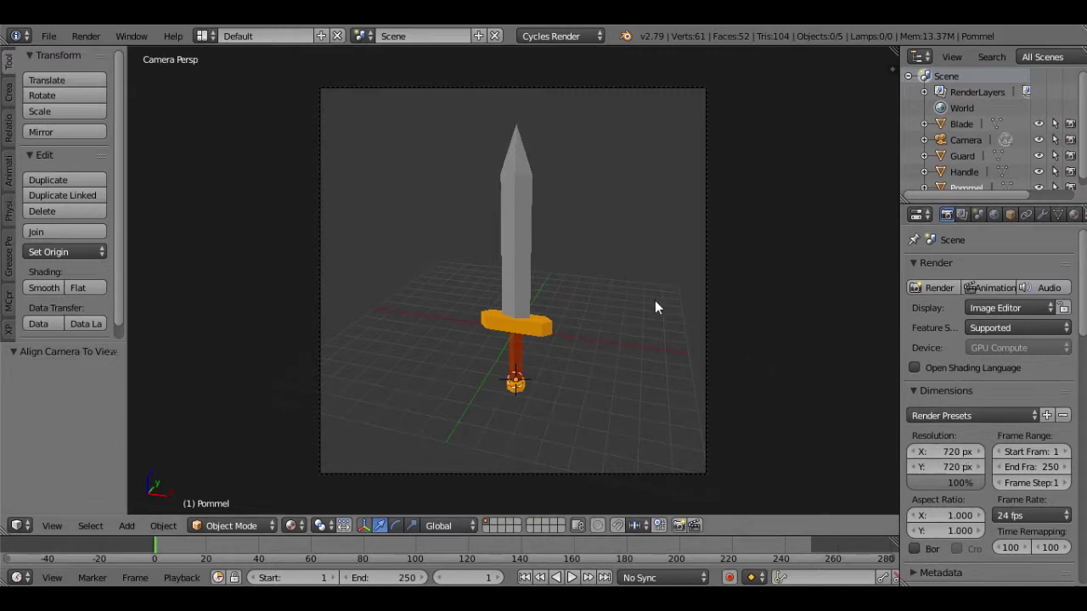
Fly the camera closer and tilt it so the whole sword fills the height of the square frame
key("shift+f")
key("w")
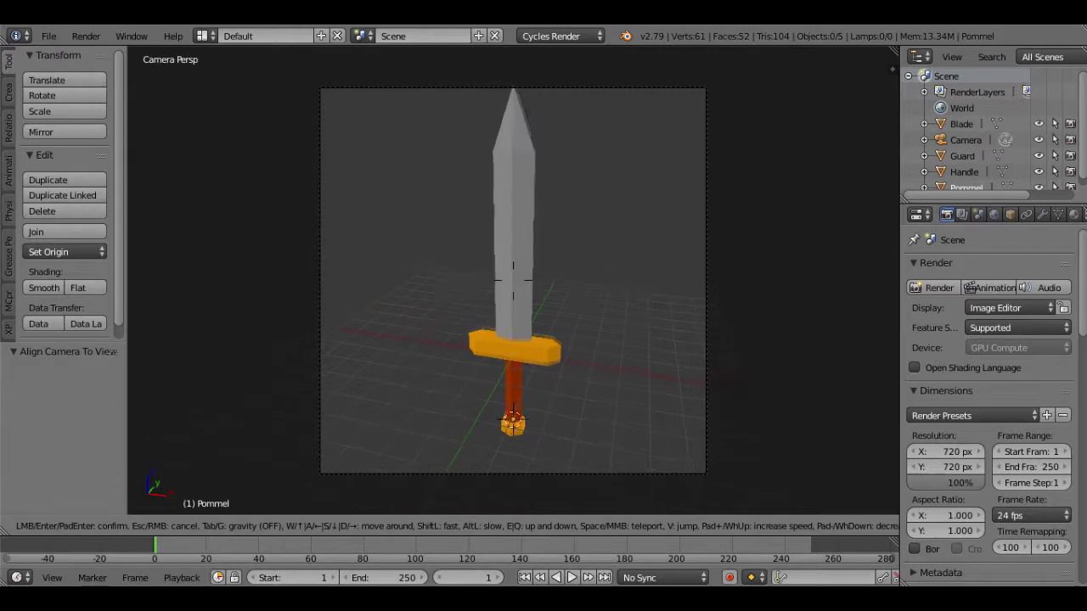
left_click(518, 282)
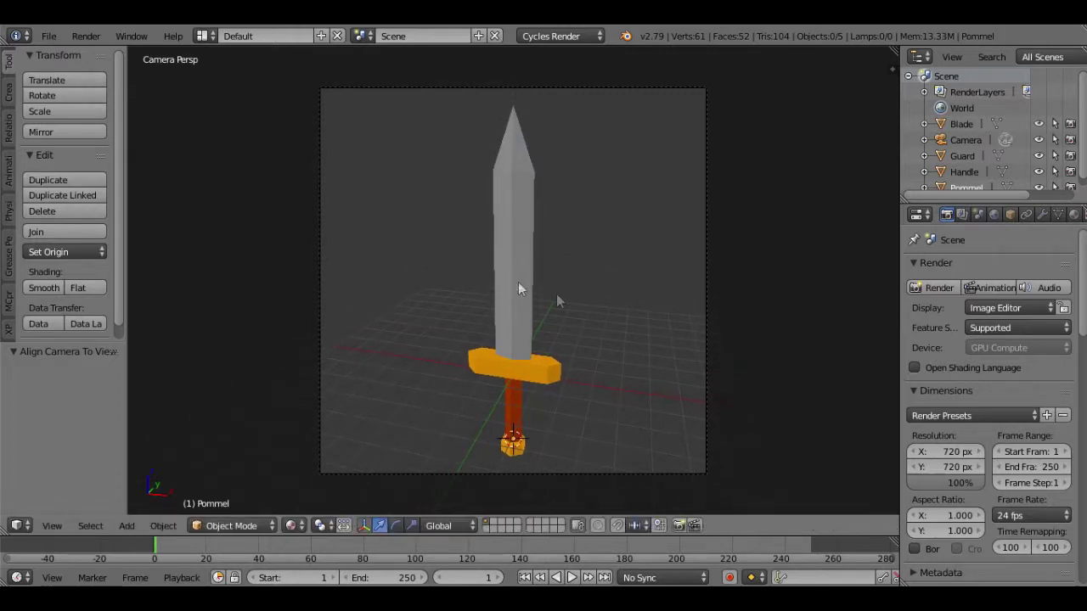
Set the render samples to 25
scroll(1060, 480, "down", 5)
scroll(1040, 450, "down", 10)
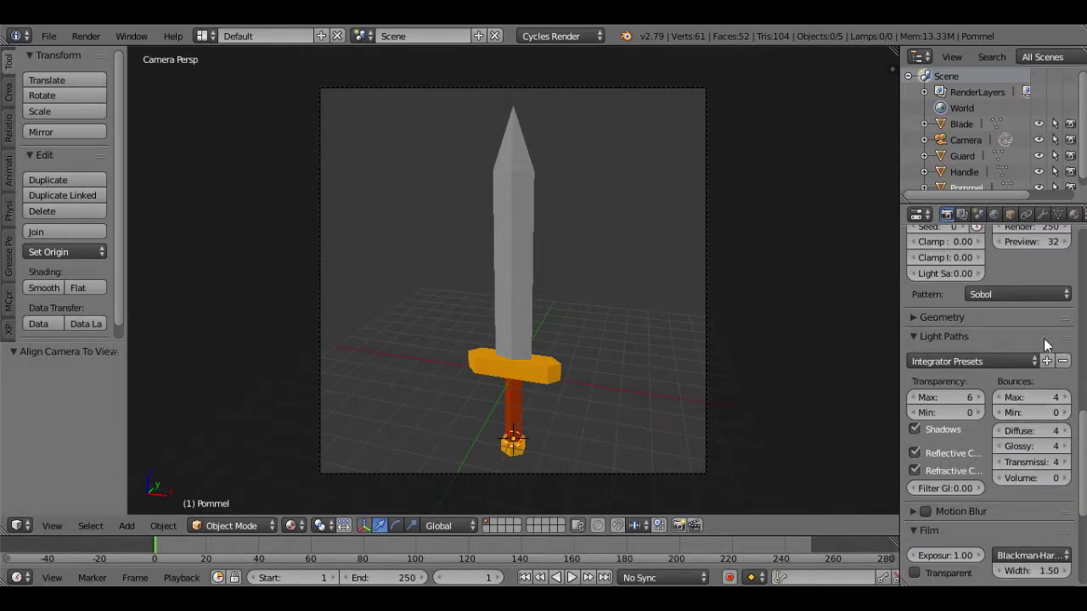
scroll(1047, 327, "up", 2)
left_click(1030, 287)
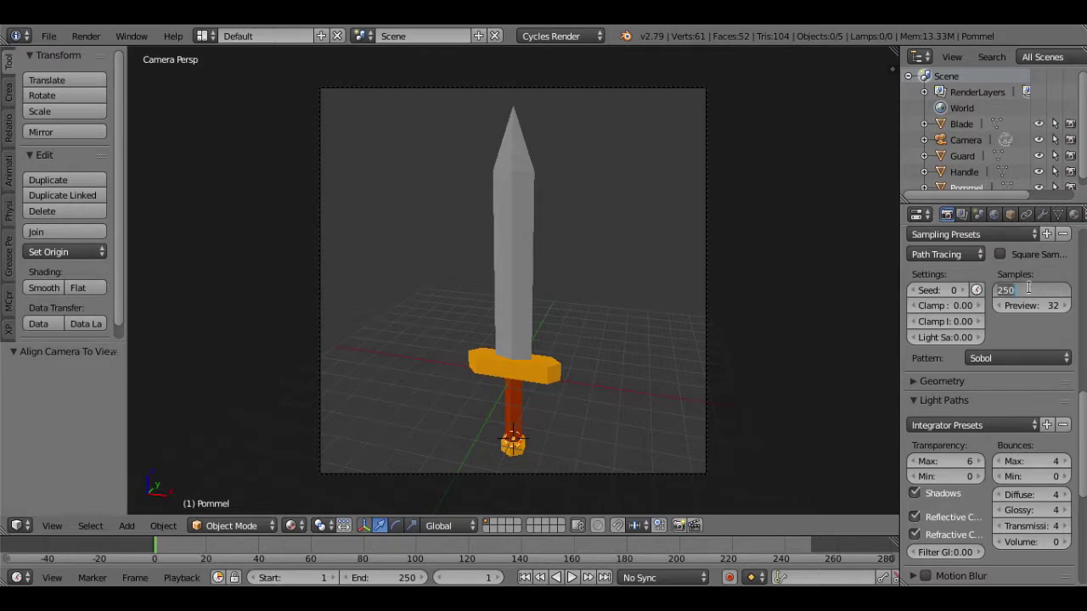
type("25")
key("Return")
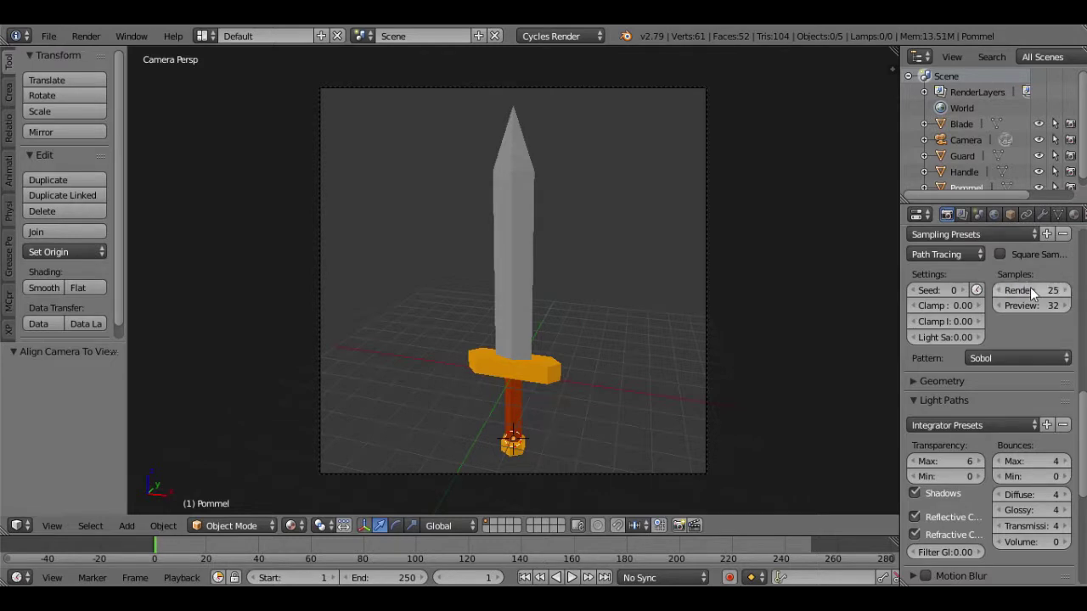
Enable ambient occlusion for the world and turn on the transparent film background for the render
left_click(994, 214)
left_click(927, 399)
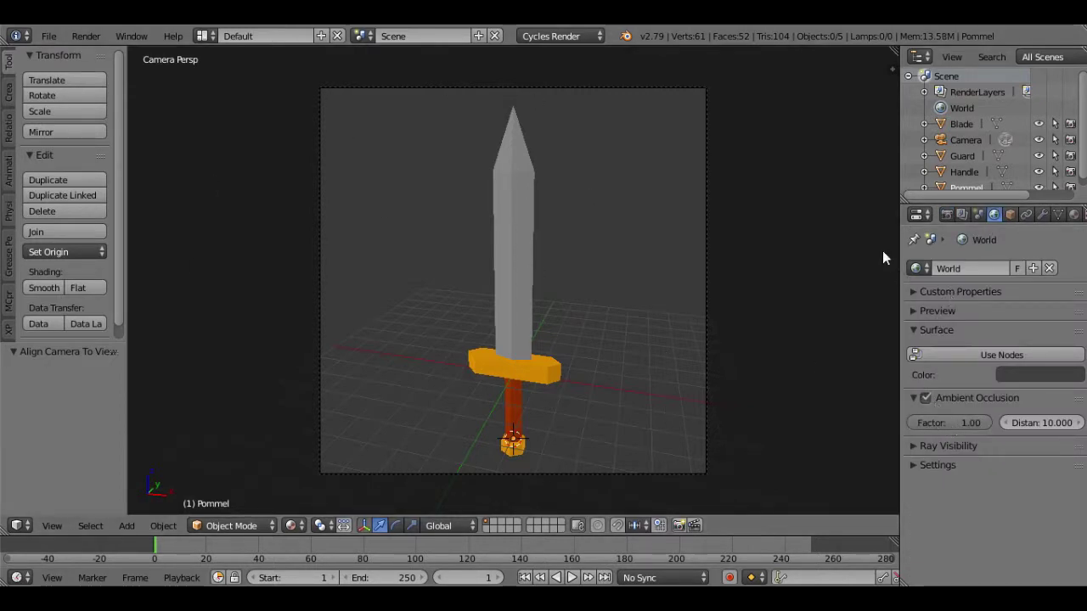
left_click(946, 214)
scroll(954, 387, "down", 5)
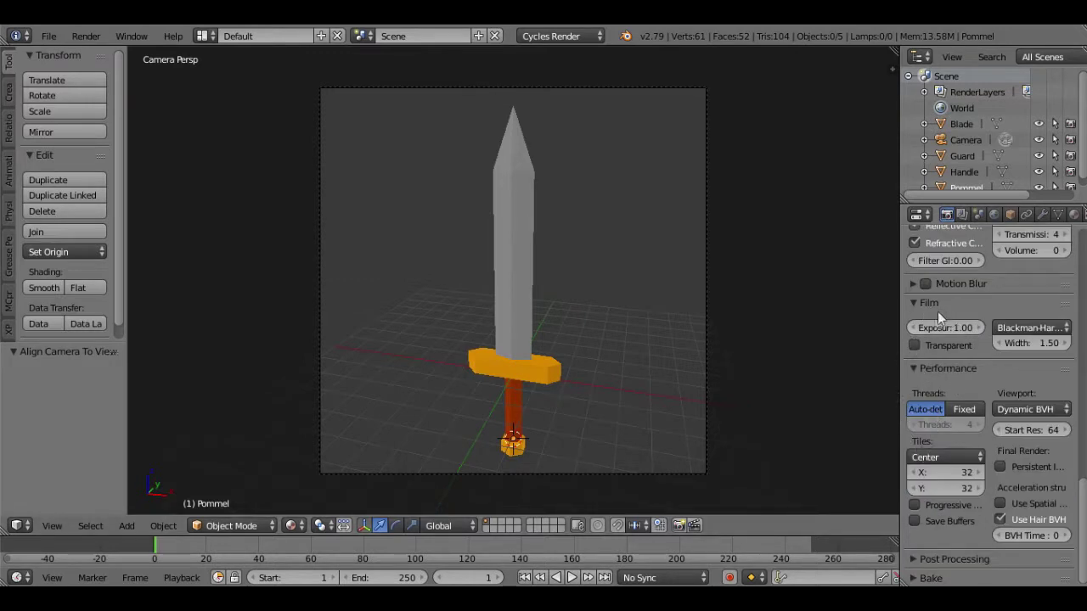
left_click(914, 343)
Set the render tile size to 256 by 256 and render a test image of the sword
scroll(931, 323, "up", 6)
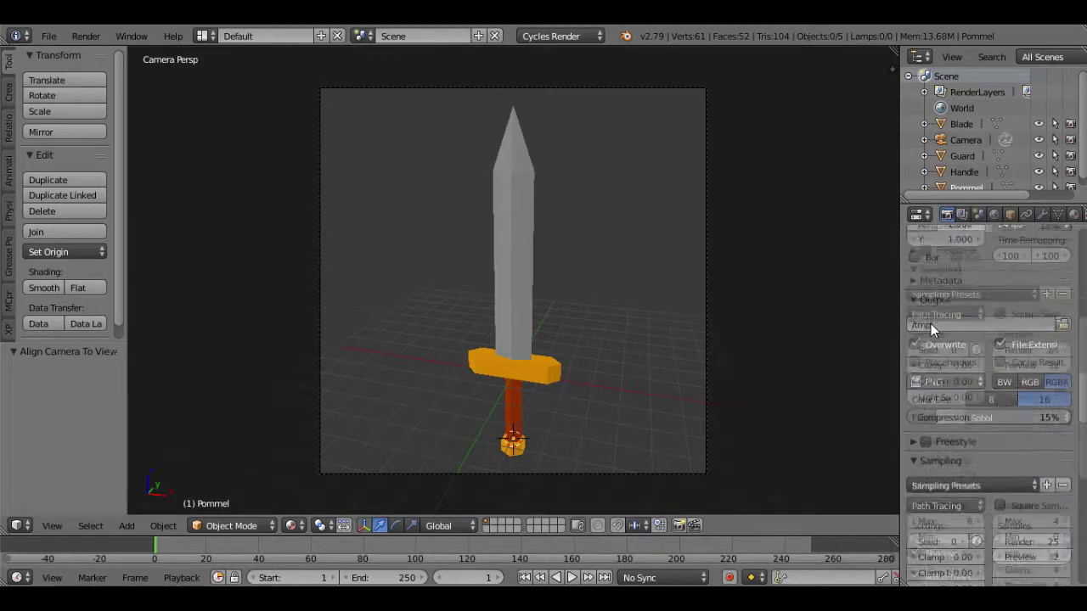
scroll(931, 323, "down", 6)
left_click(955, 473)
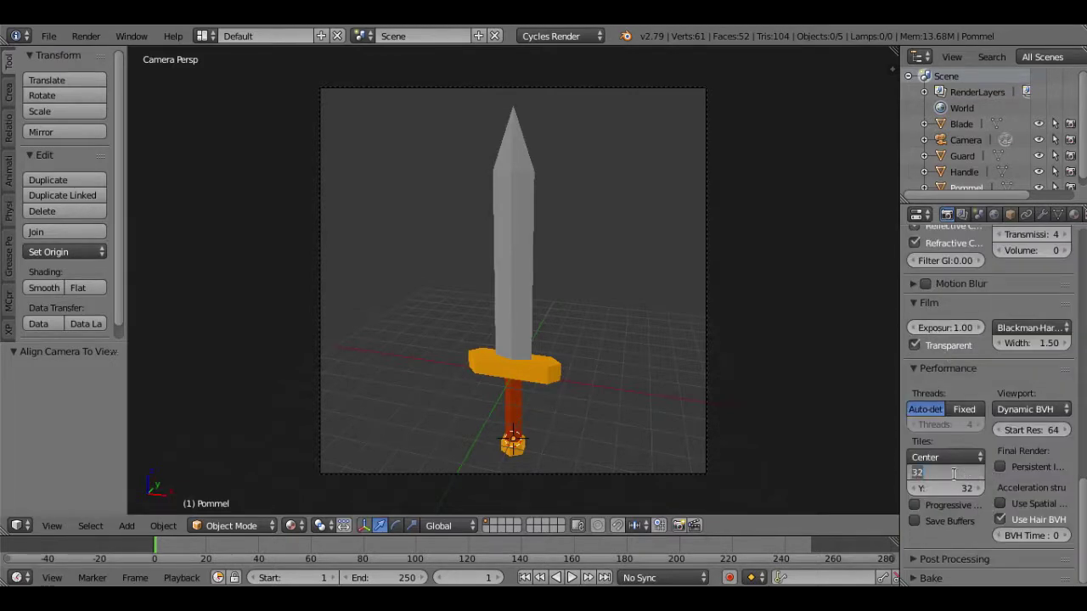
type("2")
key("Tab")
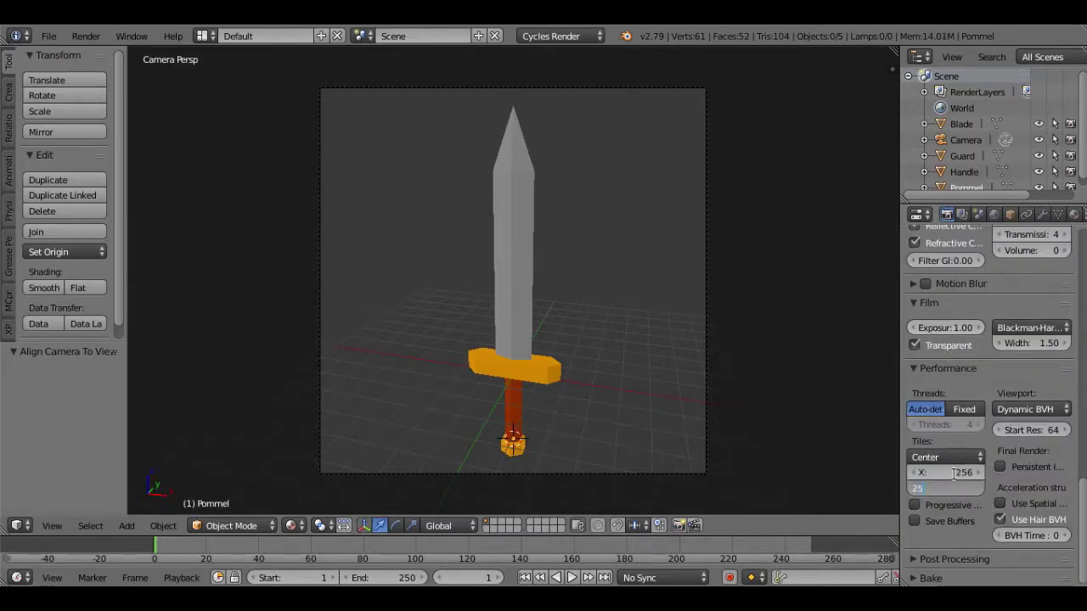
type("256")
key("Return")
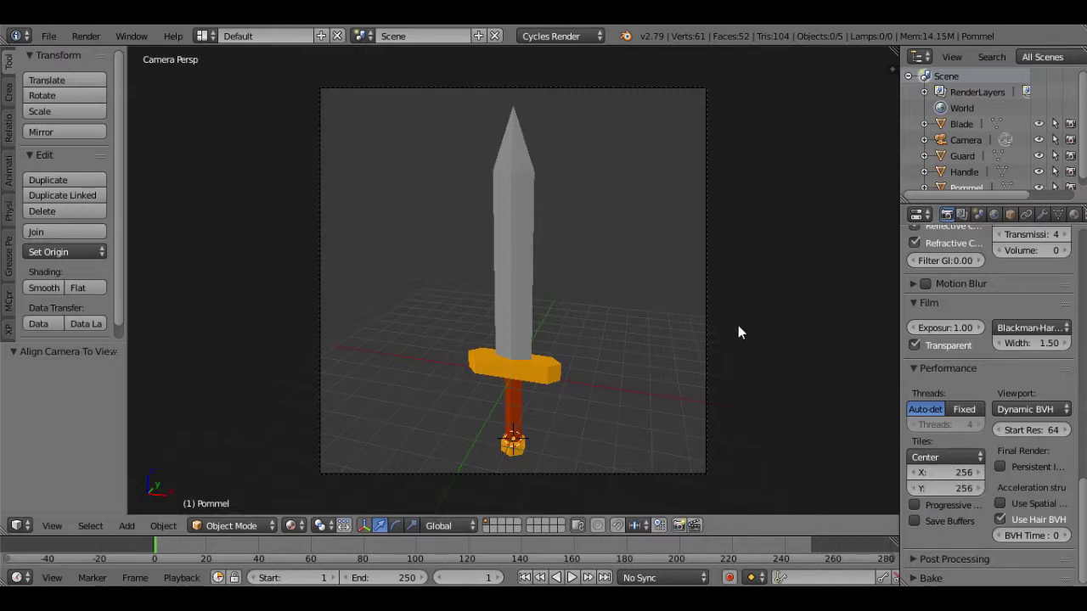
key("F12")
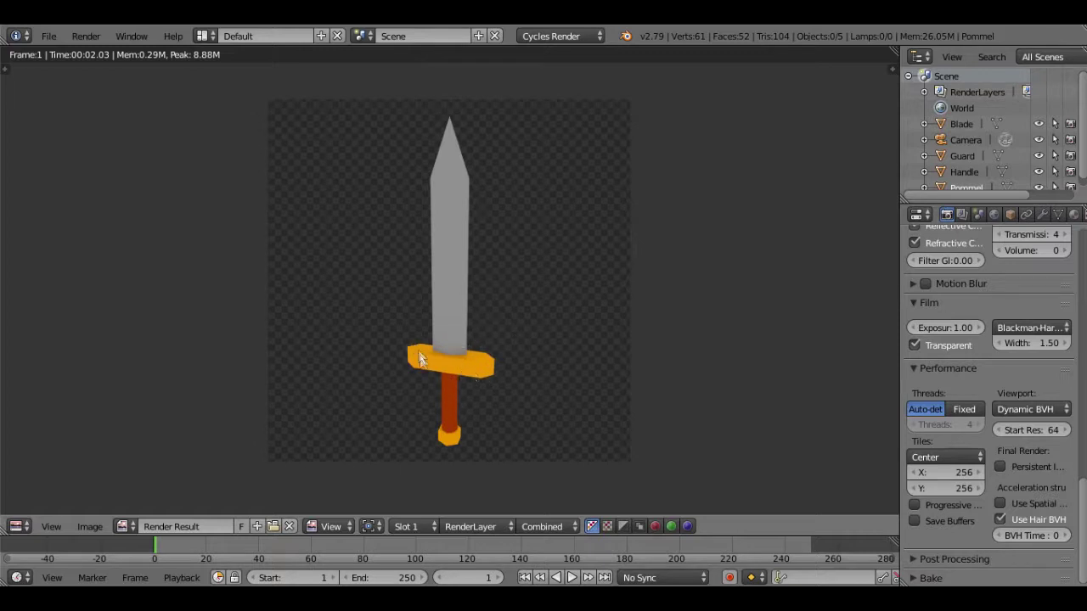
key("Escape")
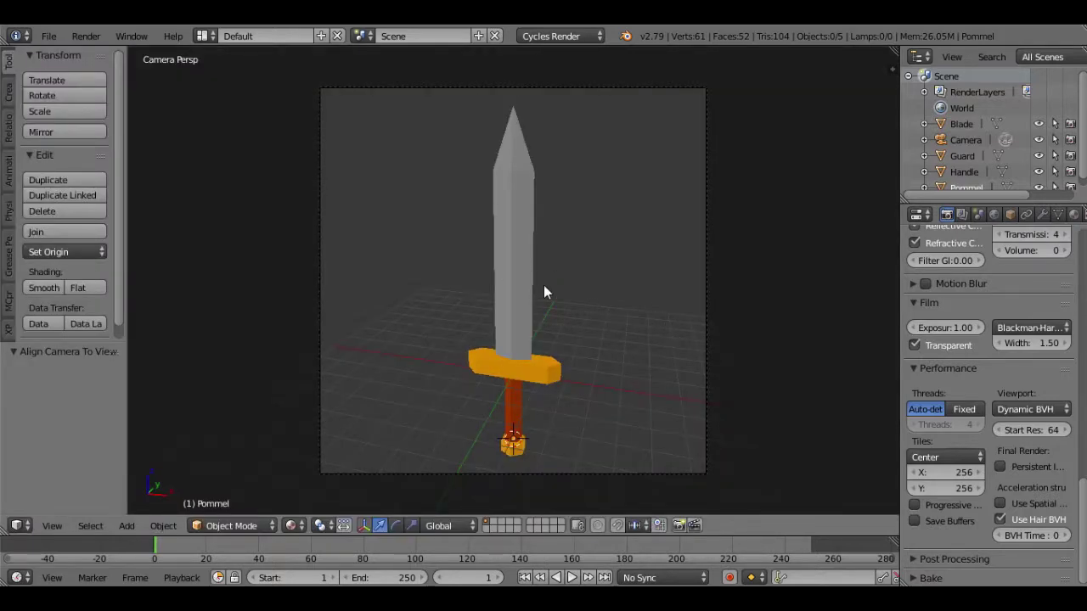
Select the blade outside the camera view and start the Screencast Keys display
middle_click_drag(544, 285, 524, 255)
scroll(582, 284, "up", 3)
right_click(508, 236)
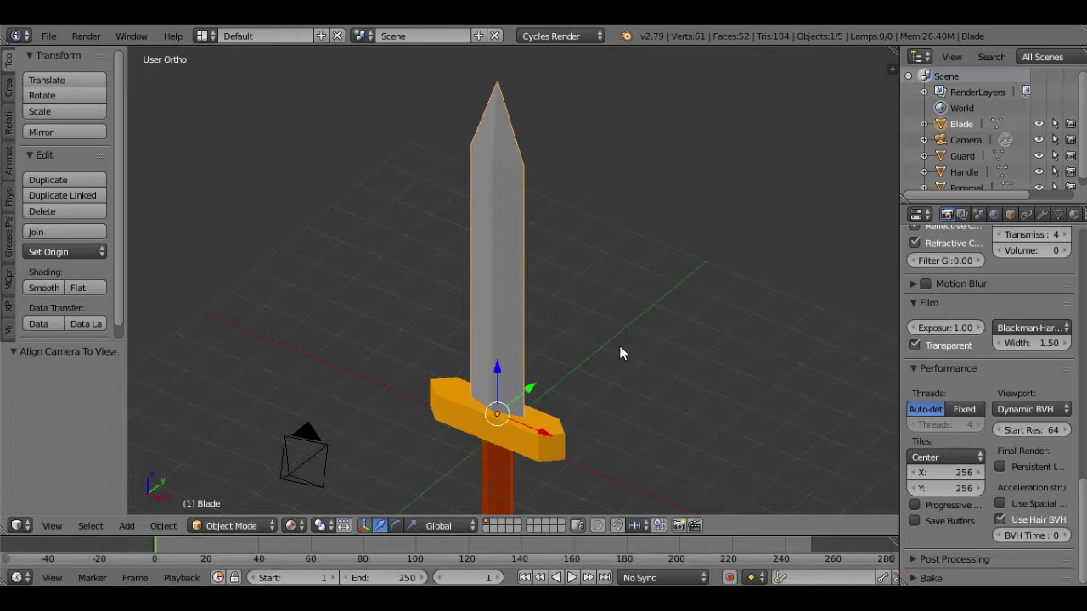
middle_click_drag(645, 337, 637, 269)
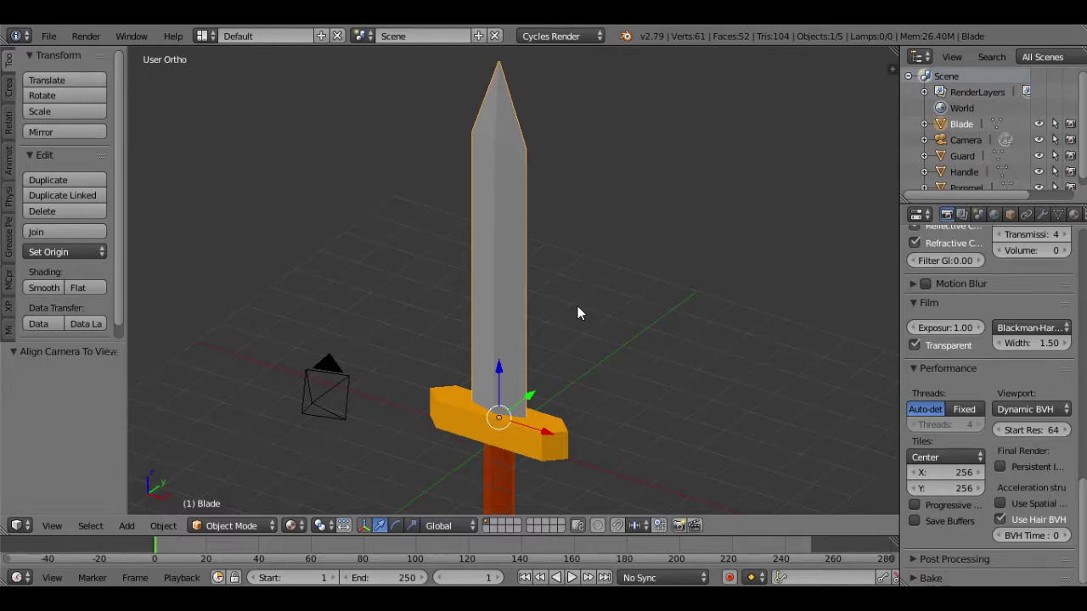
key("n")
left_click(808, 465)
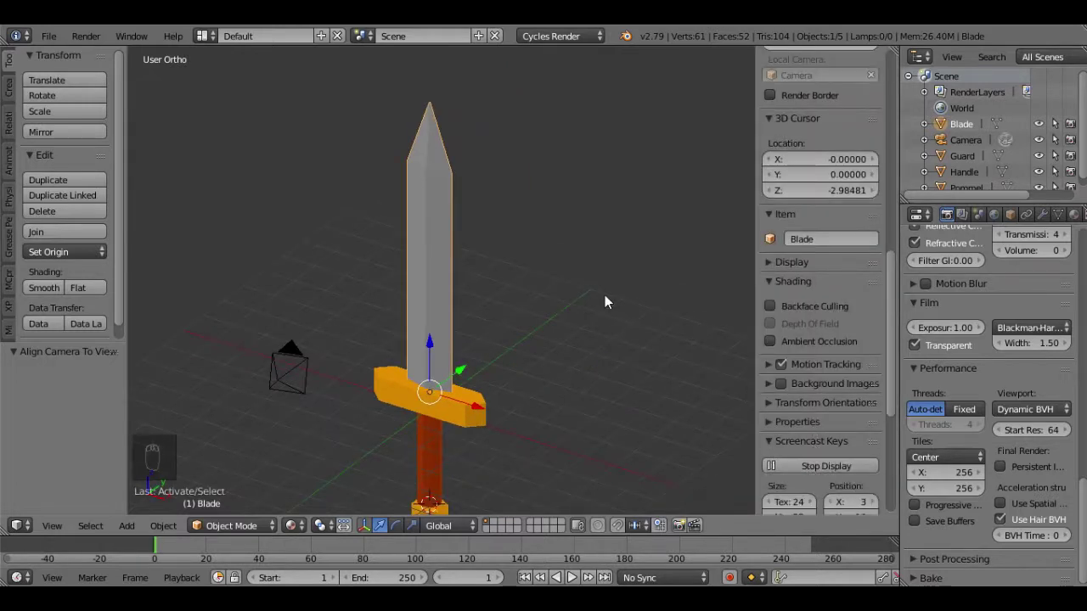
key("n")
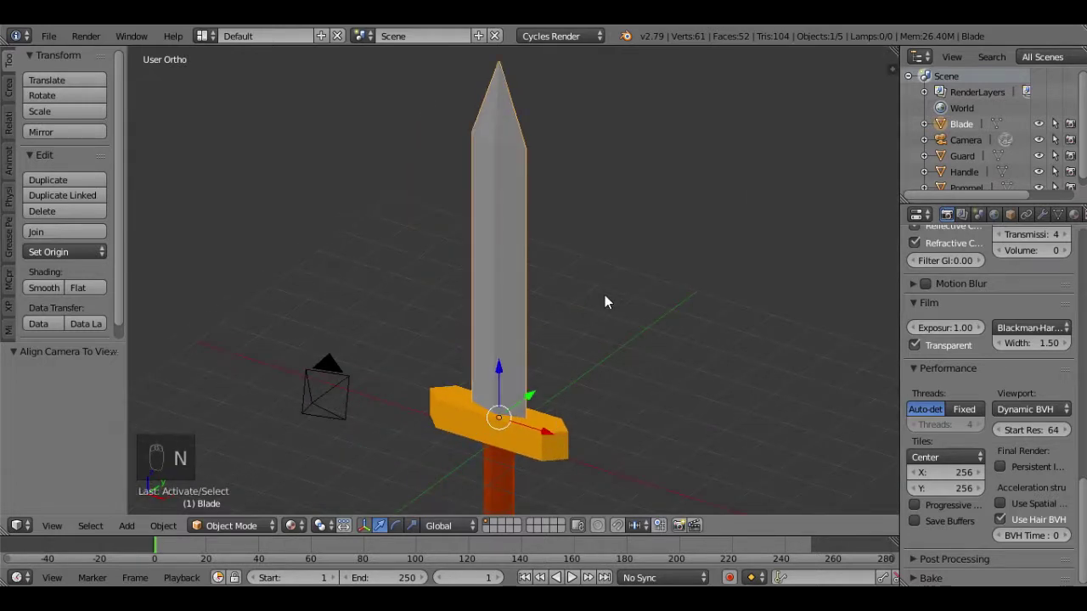
middle_click_drag(605, 301, 608, 253)
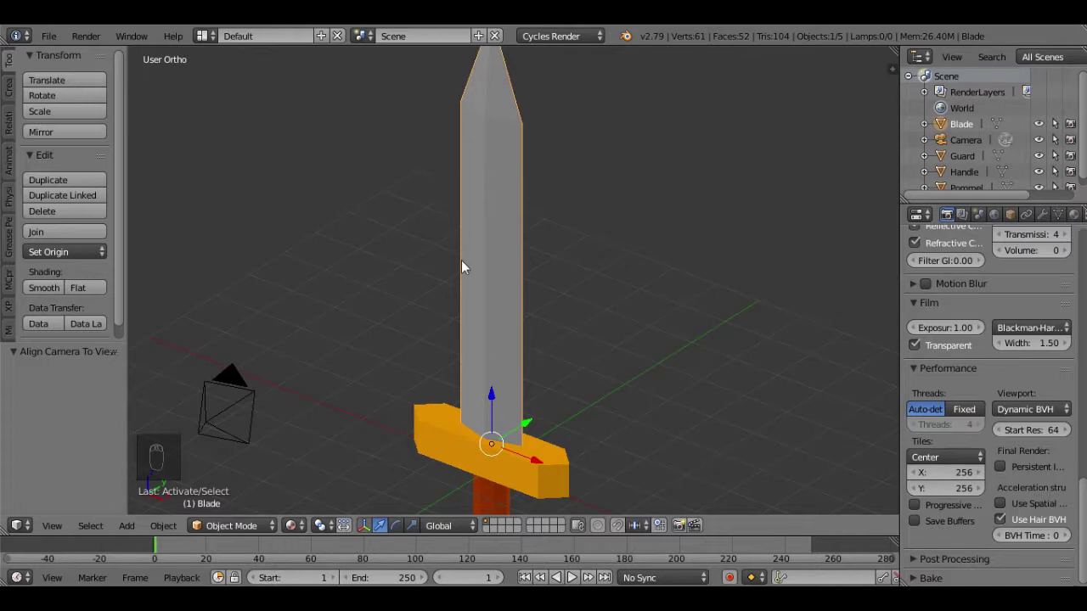
middle_click_drag(461, 260, 484, 282)
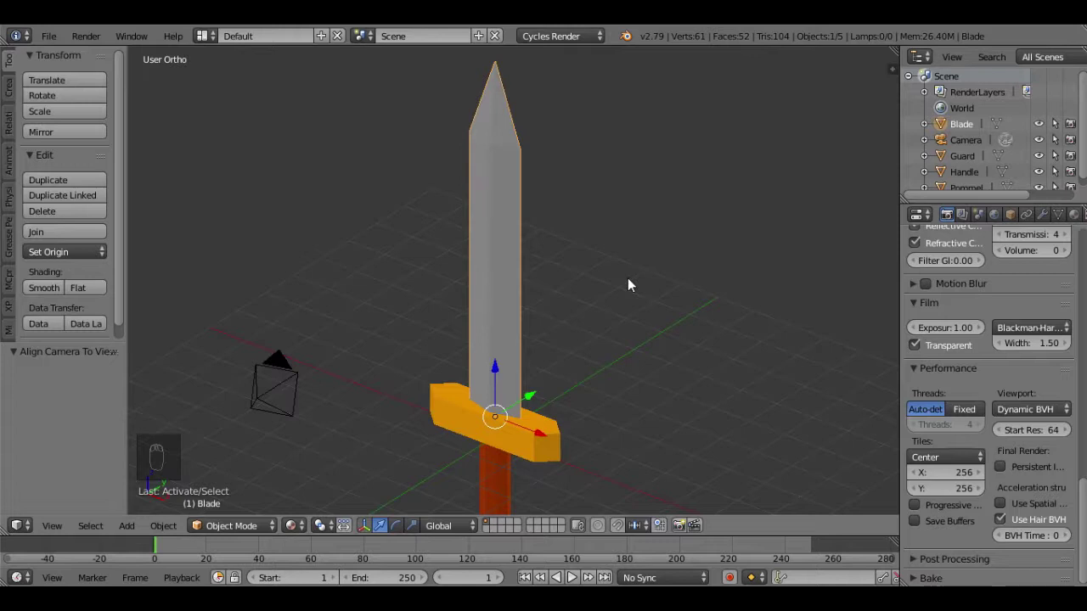
Isolate the blade in local view and look at it straight from the front
key("KP_Divide")
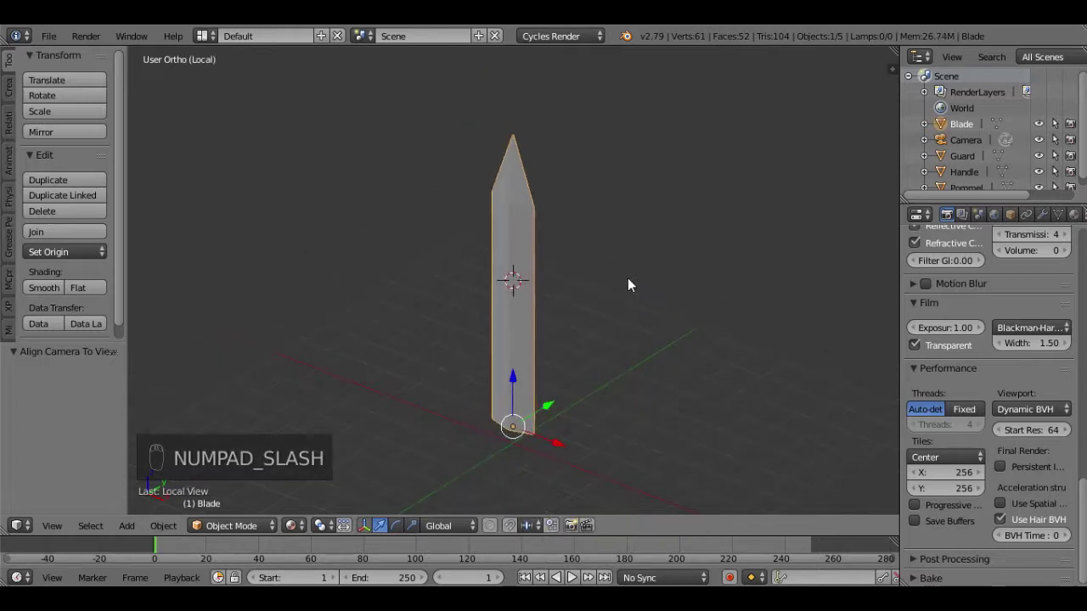
key("KP_1")
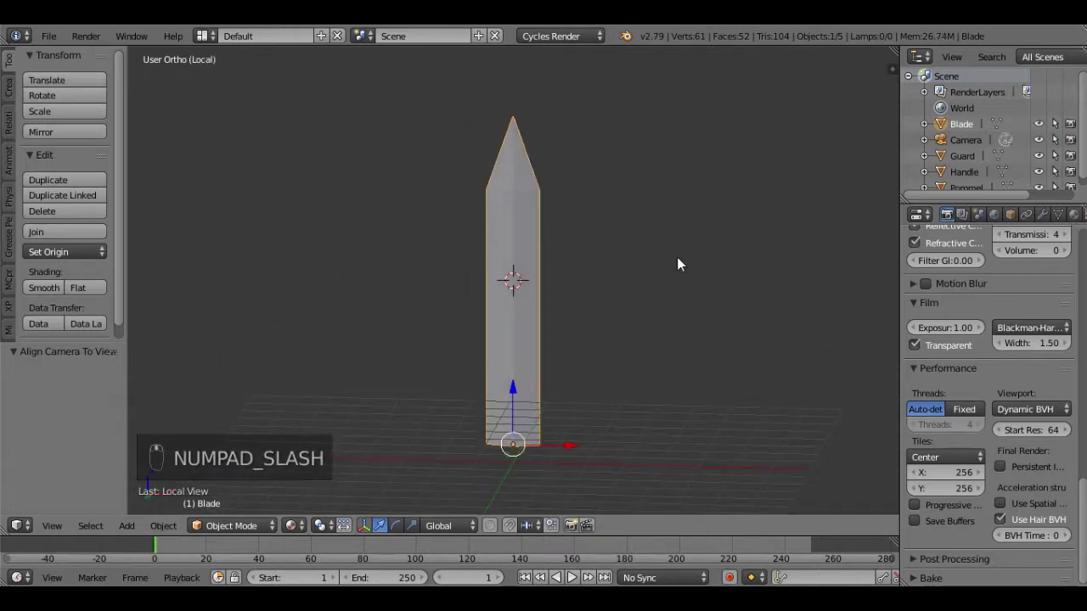
scroll(682, 289, "up", 1)
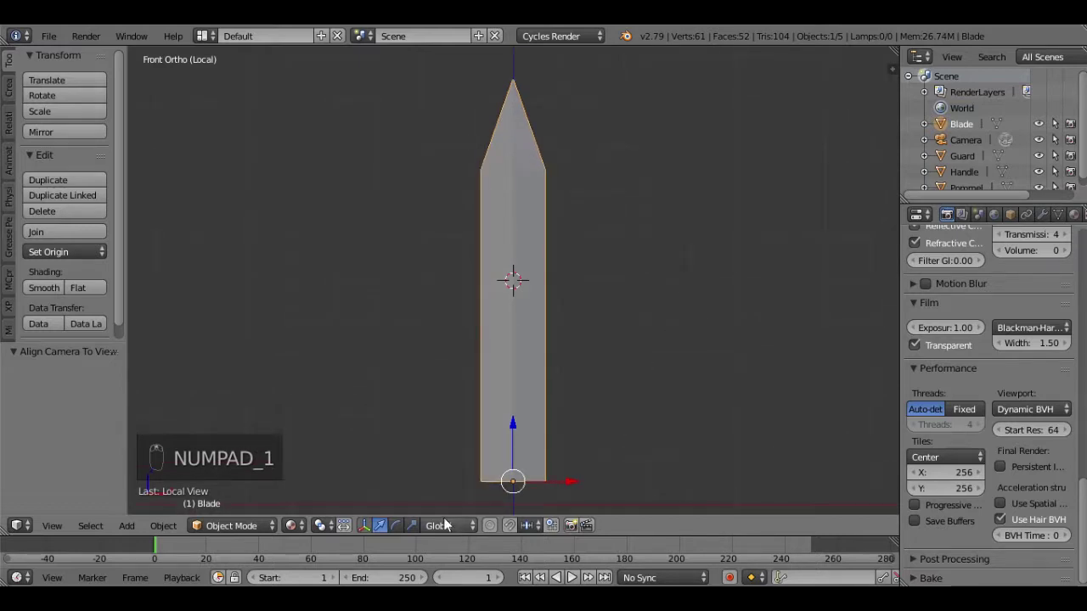
key("a")
key("a")
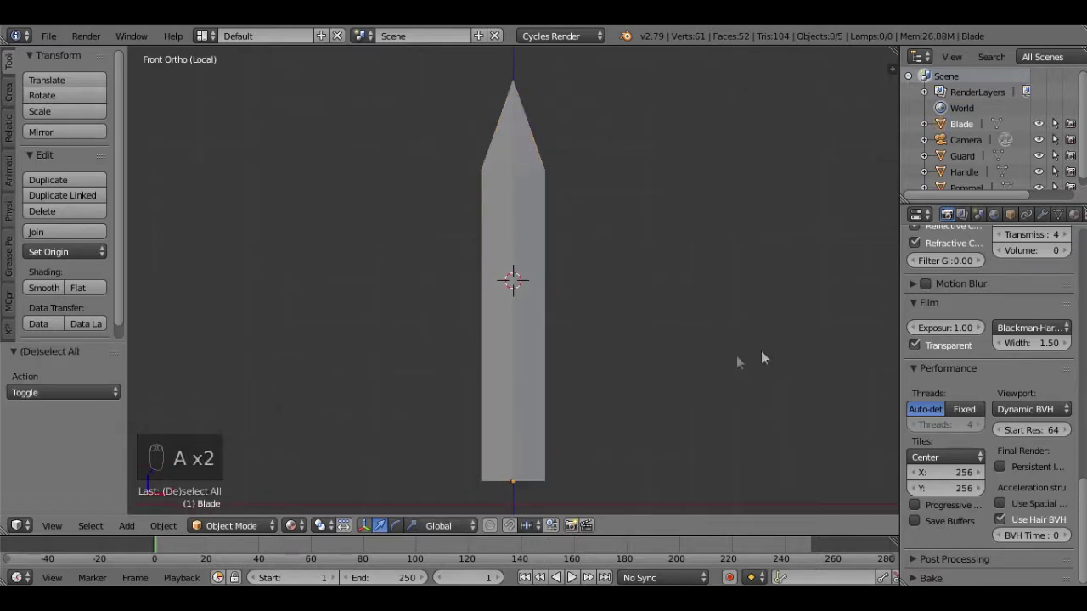
middle_click_drag(687, 353, 638, 376)
key("KP_1")
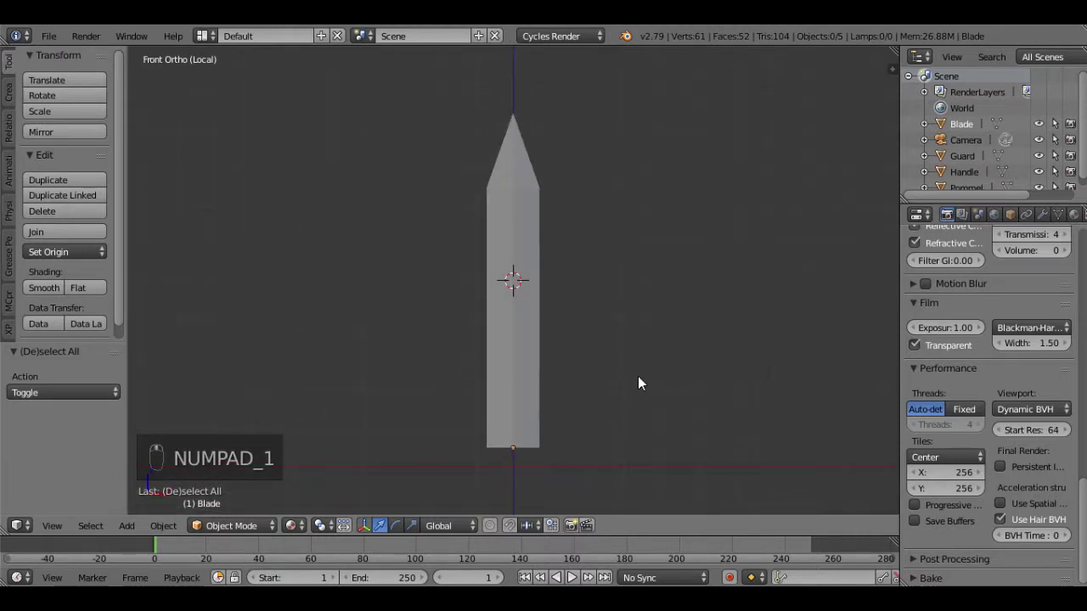
scroll(638, 377, "up", 1)
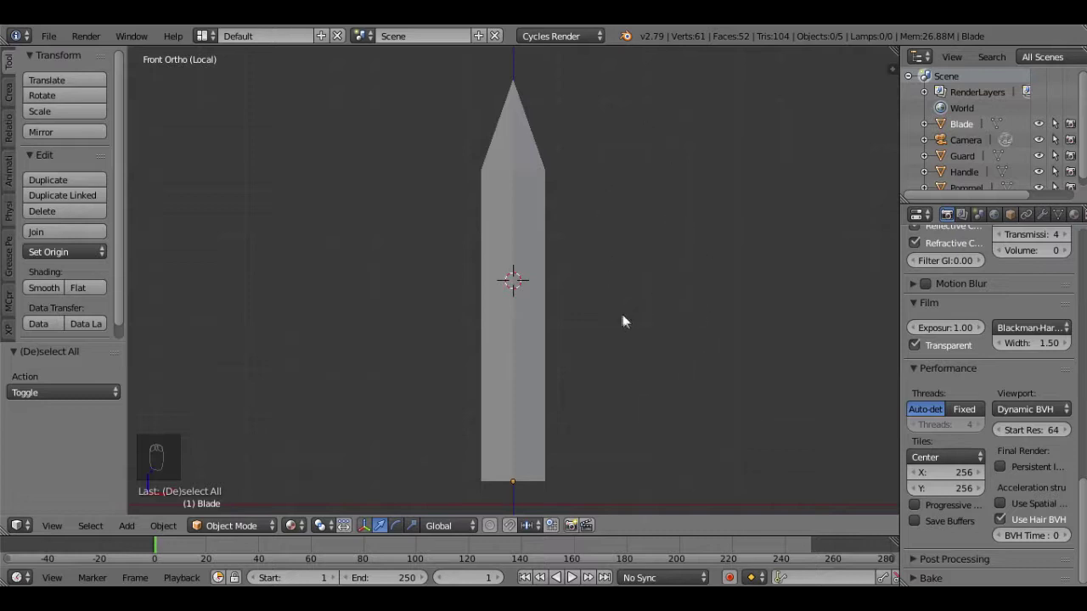
In edge select mode, mark the blade's two long side edges and the two outer edges of its tip as seams
right_click(526, 356)
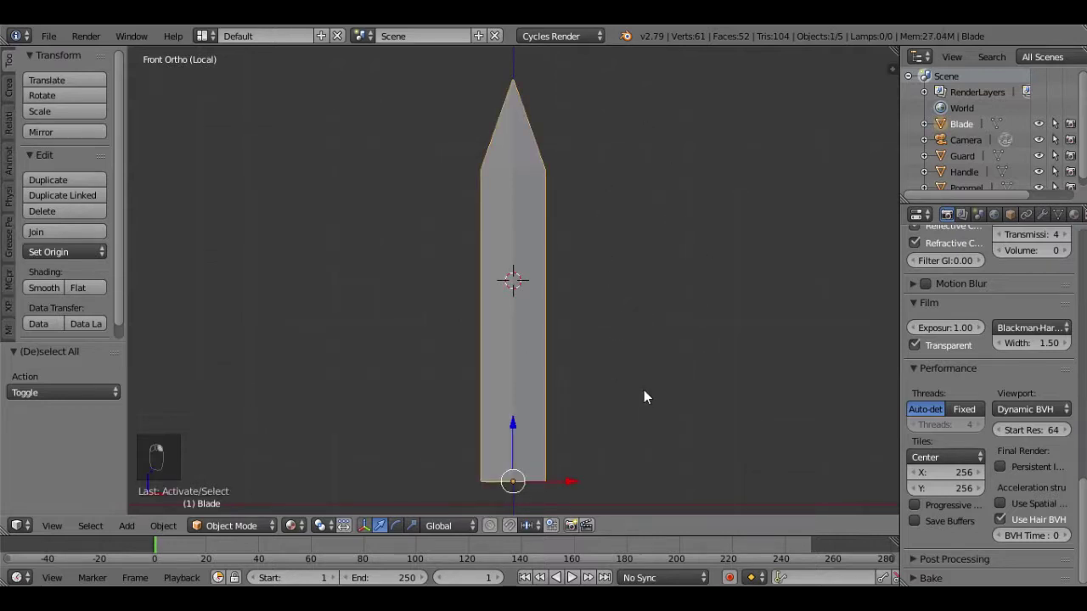
key("Tab")
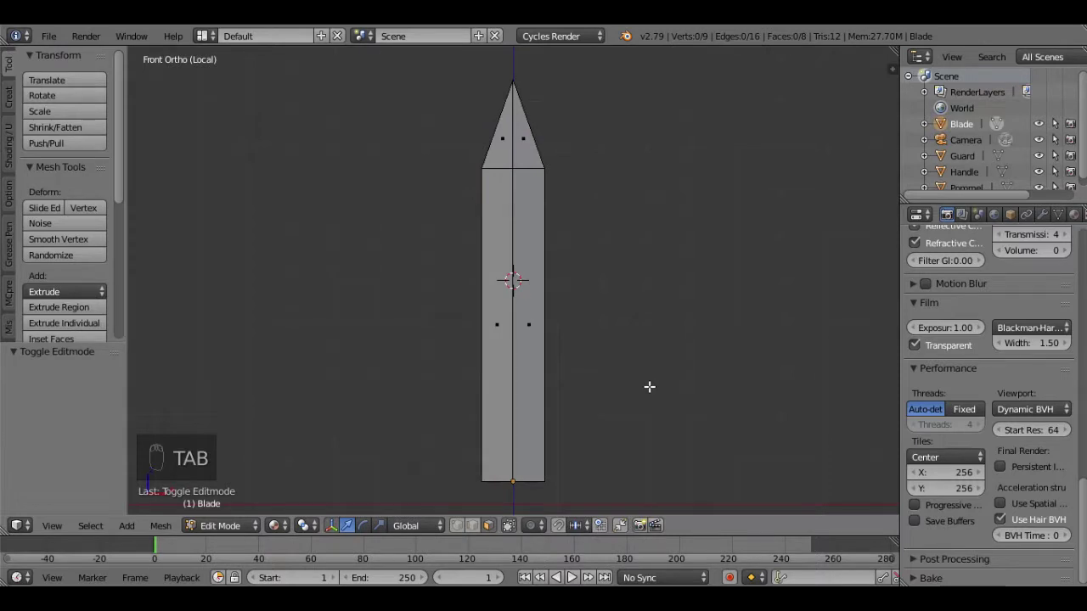
left_click(472, 526)
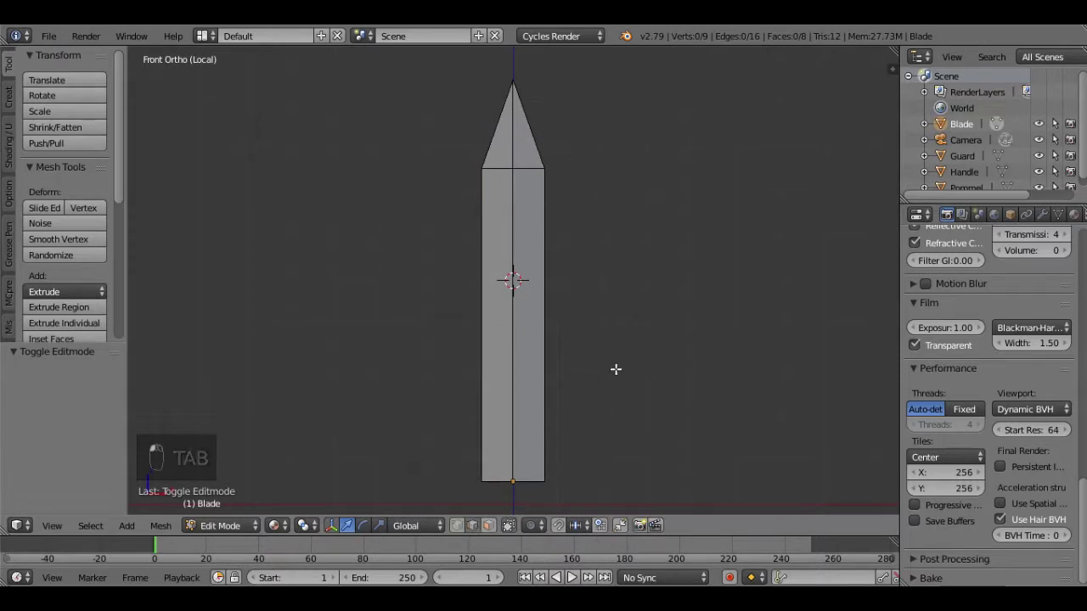
middle_click_drag(616, 369, 553, 383)
right_click(542, 381)
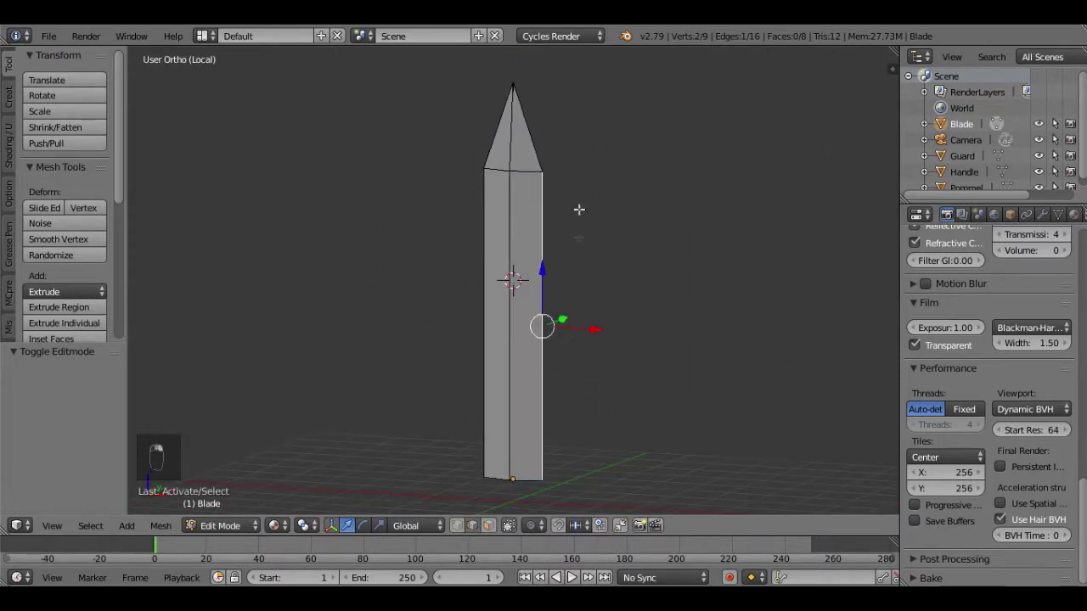
right_click(535, 151, "shift")
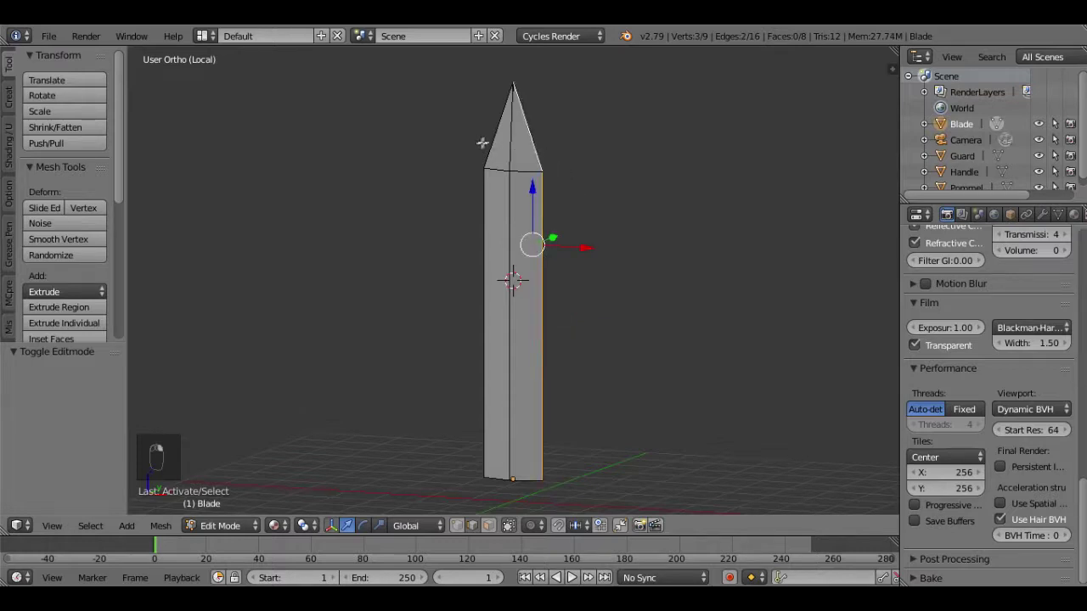
right_click(481, 143, "shift")
right_click(475, 231, "shift")
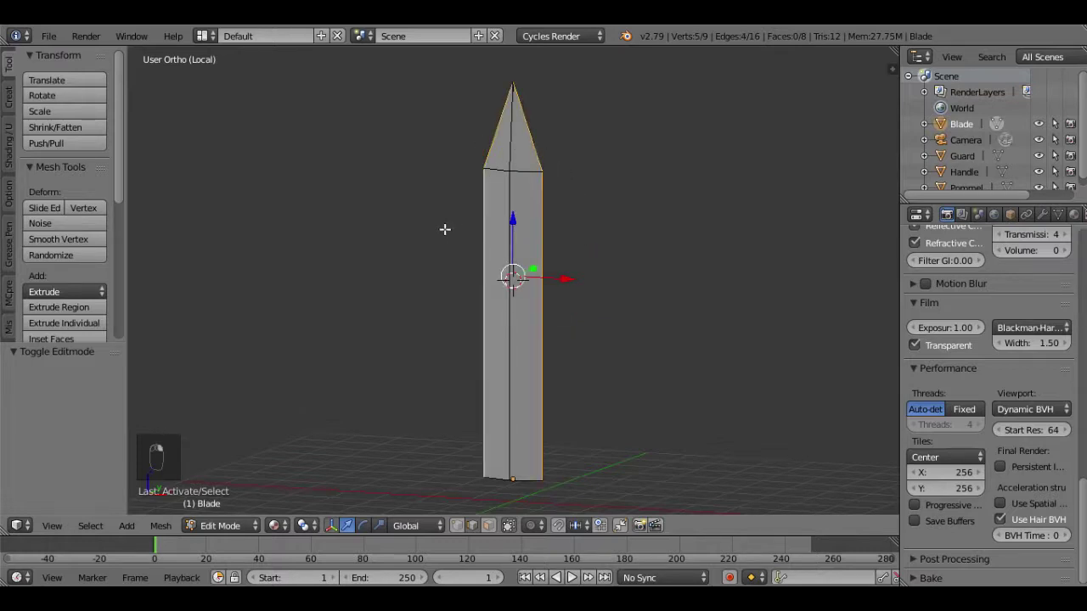
middle_click_drag(441, 229, 493, 240)
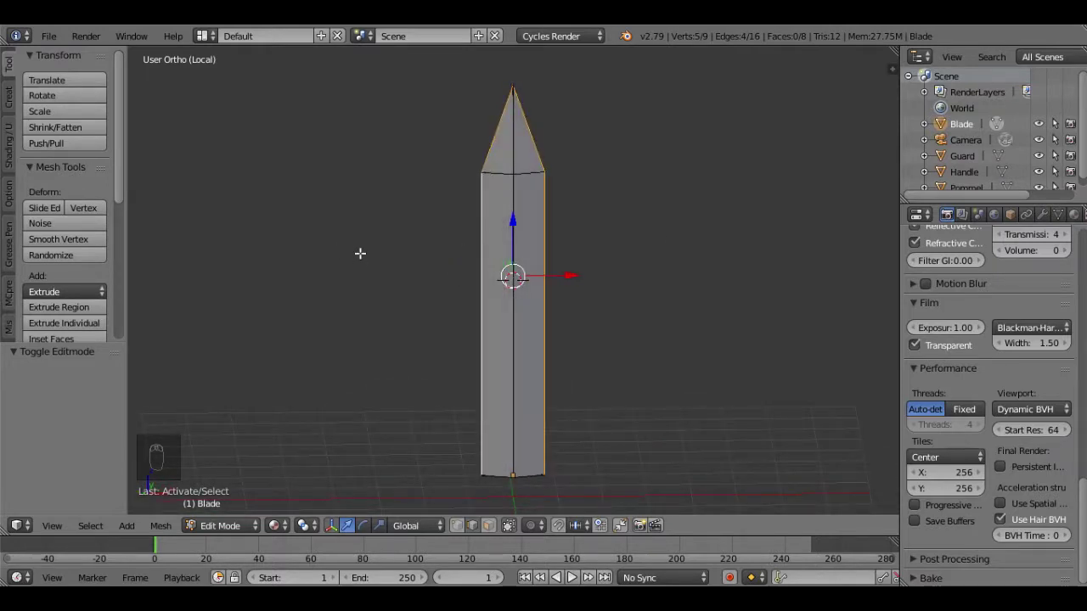
key("ctrl+e")
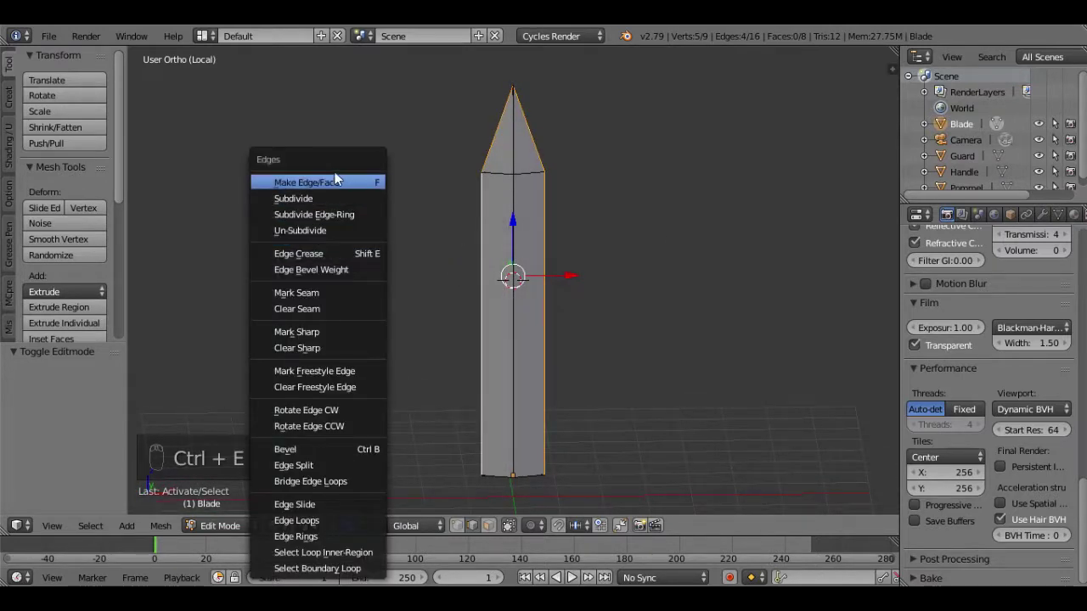
left_click(326, 291)
key("a")
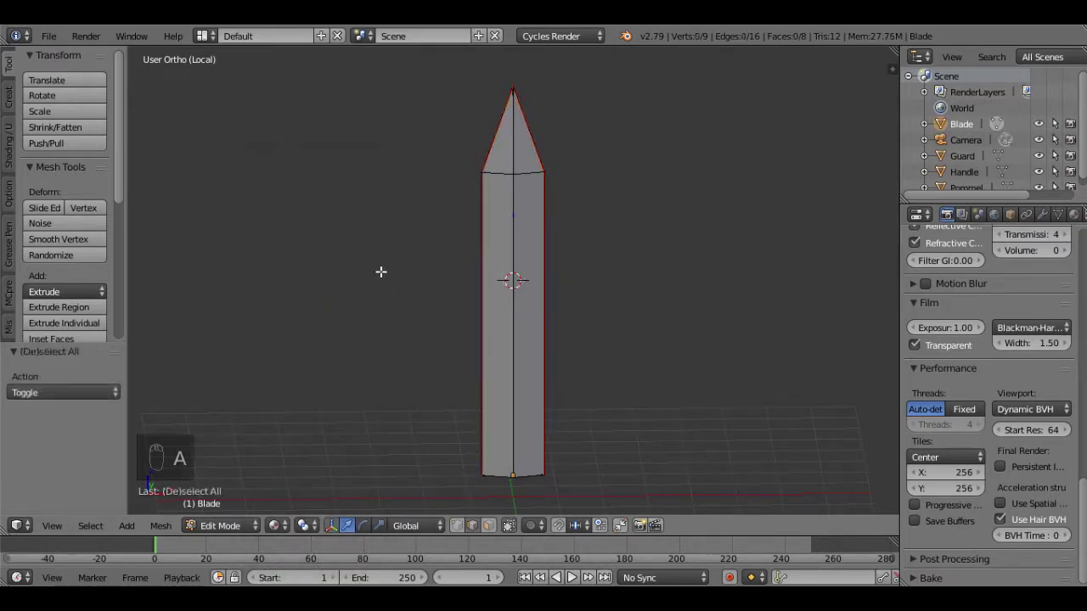
Split the 3D view, change the new area to a UV/Image Editor and unlink the Render Result from it
middle_click_drag(366, 248, 335, 269)
scroll(552, 267, "up", 5)
scroll(335, 269, "down", 3)
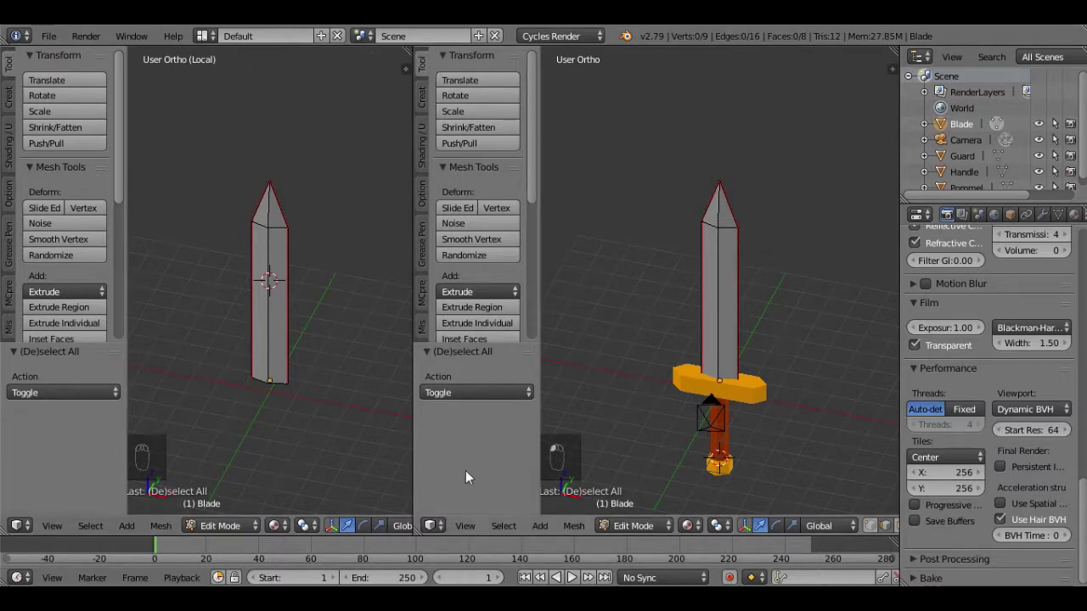
left_click(435, 526)
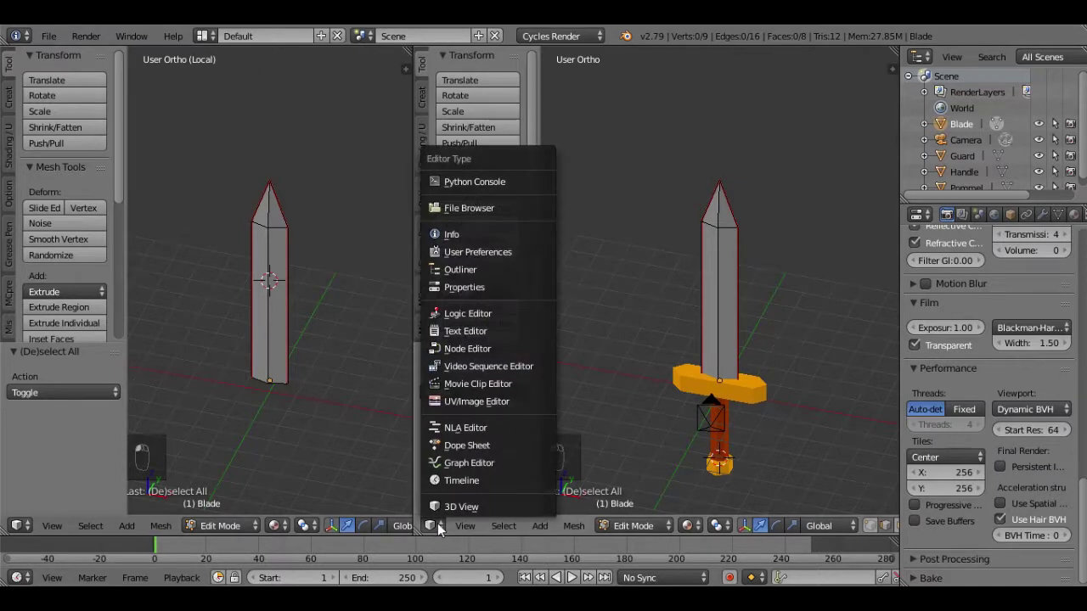
left_click(480, 401)
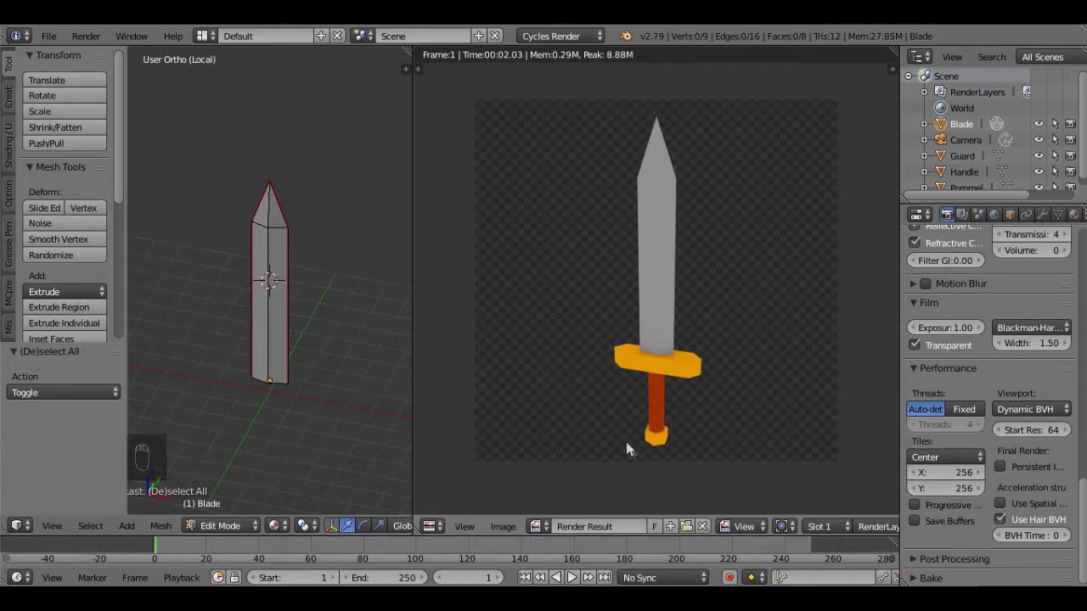
left_click(703, 526)
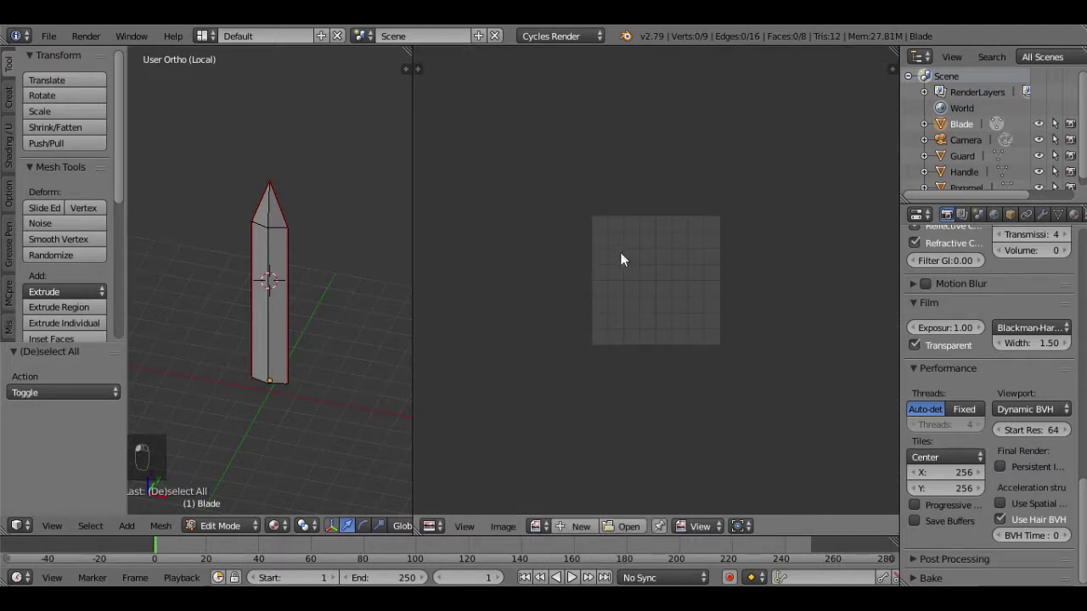
scroll(620, 253, "up", 8)
scroll(621, 257, "down", 4)
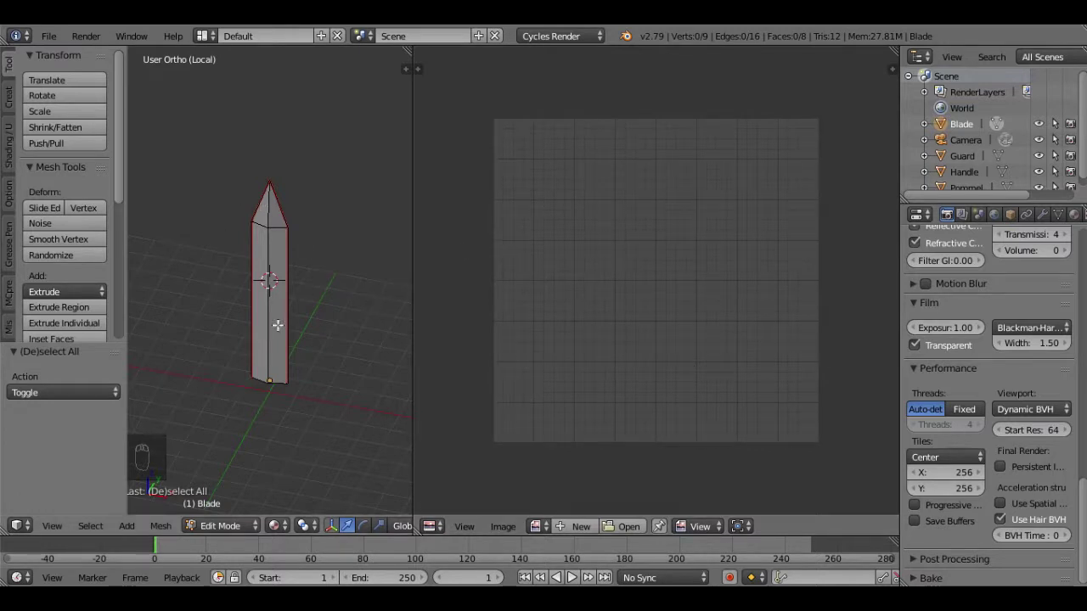
Unwrap the entire blade mesh along its seams using the standard Unwrap
key("a")
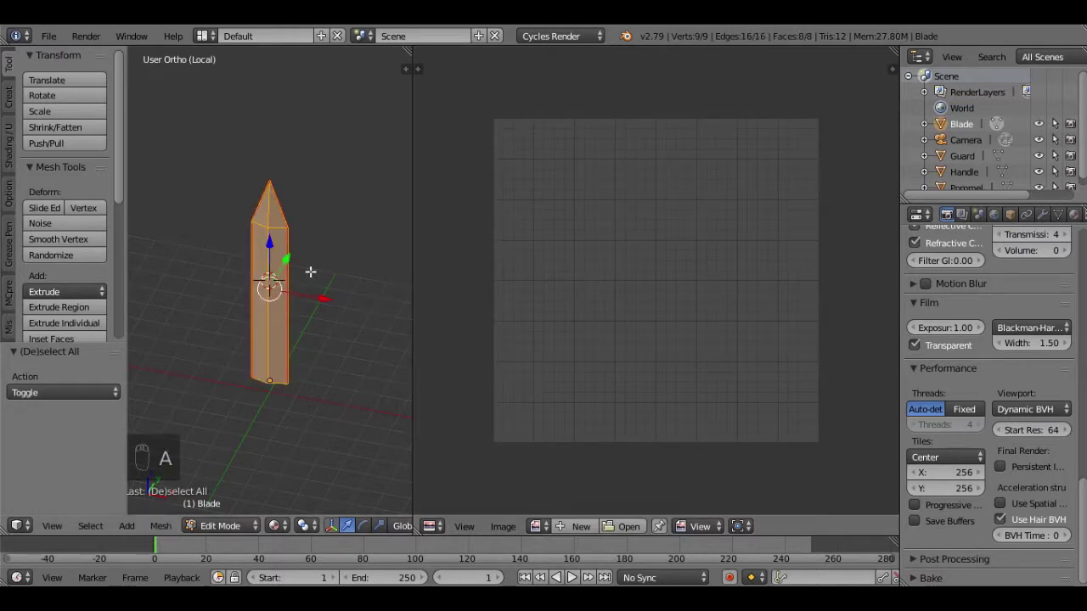
key("u")
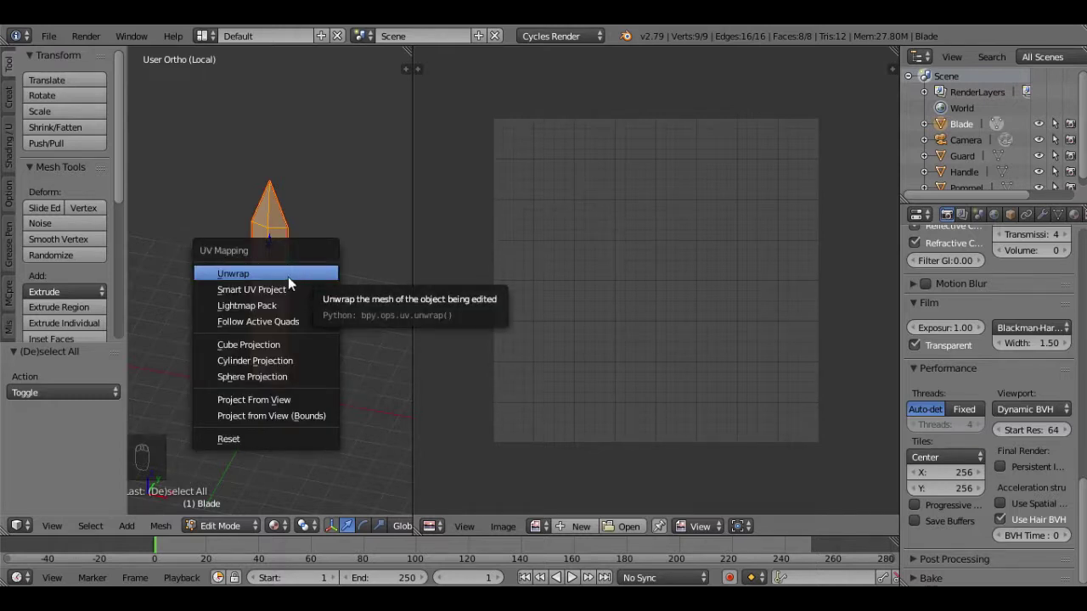
left_click(288, 273)
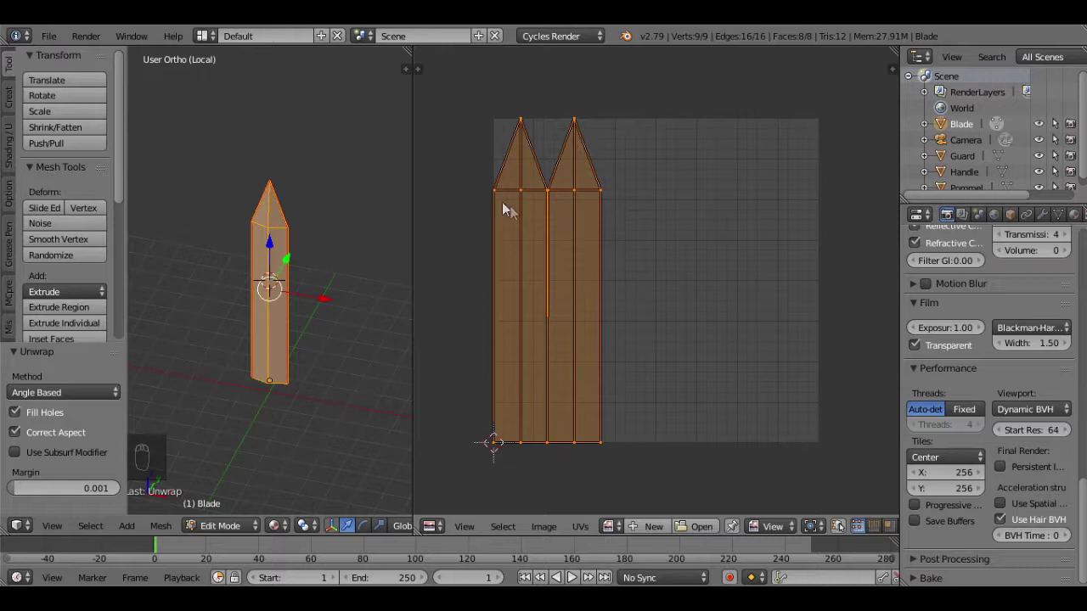
Deselect all blade UVs and enable synchronised selection between the UV layout and the mesh
key("a")
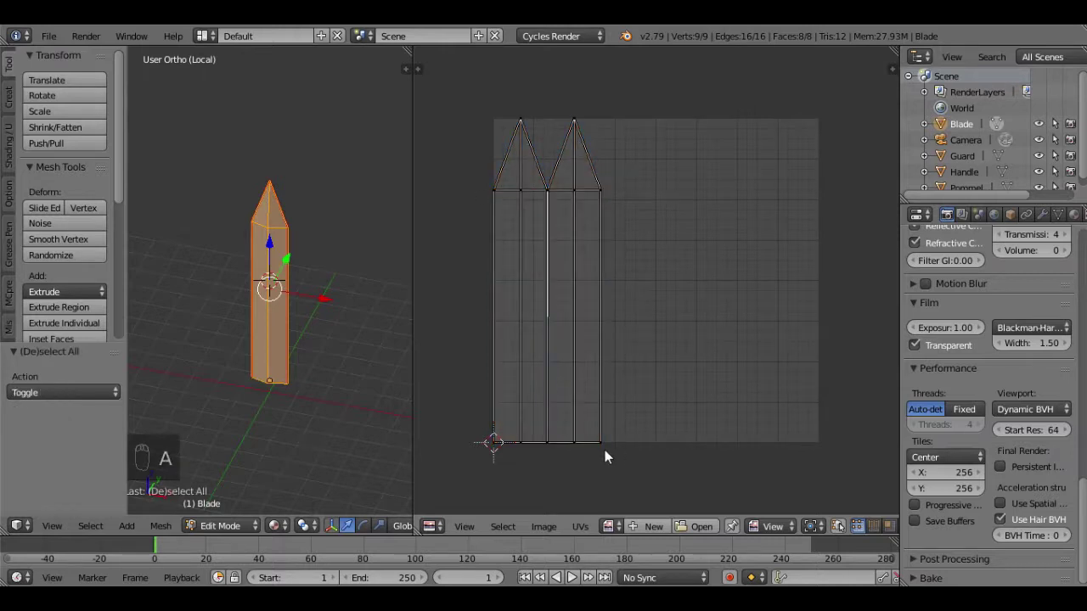
scroll(772, 524, "down", 3)
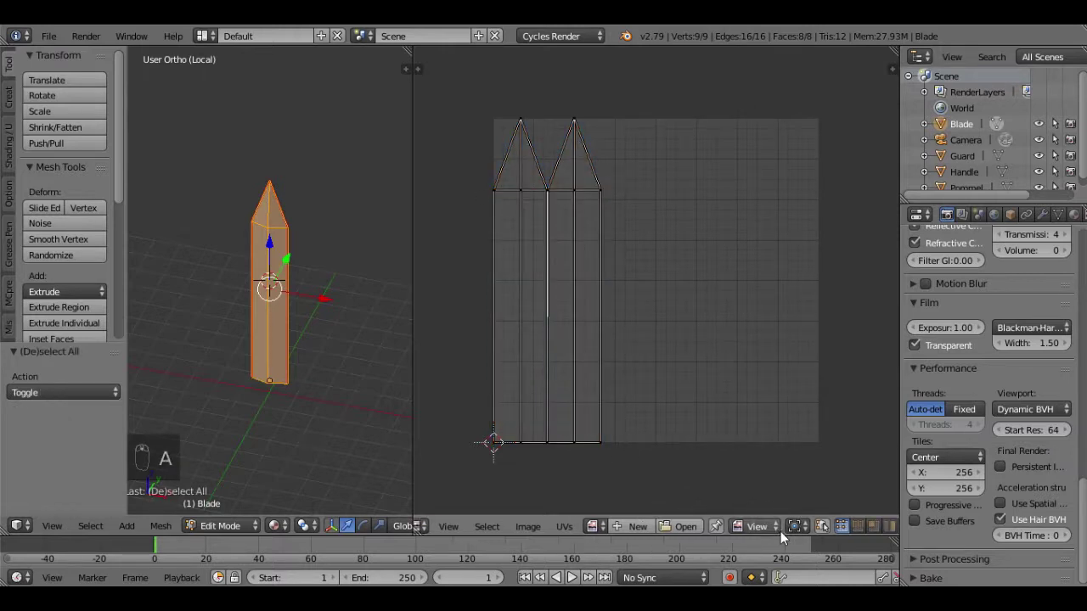
left_click(794, 527)
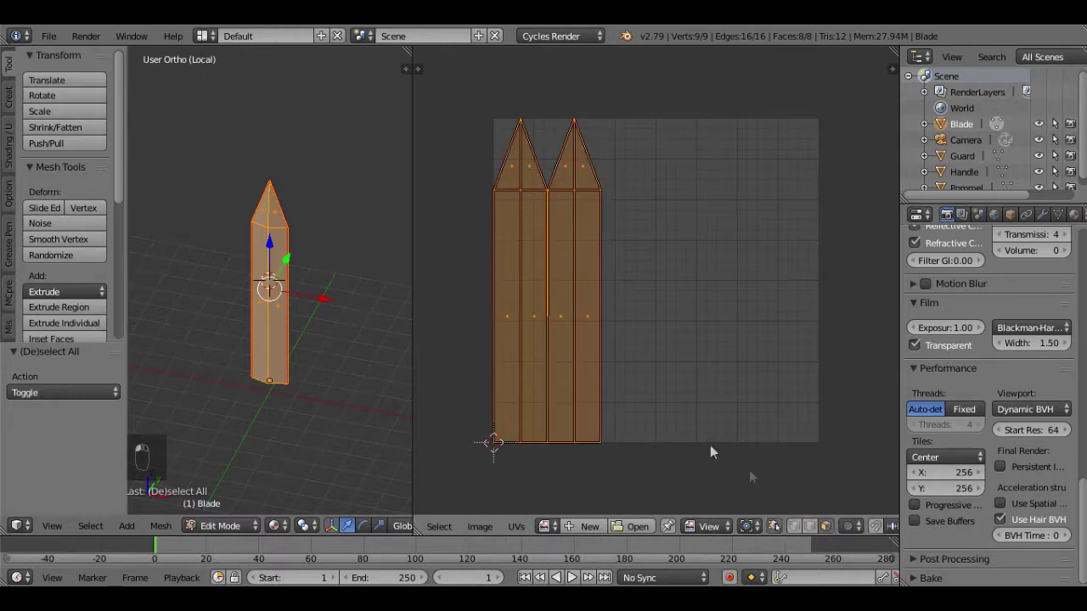
Select the four faces of the right-hand blade island and move them about -0.156 along X onto the left-hand island
left_click(566, 309)
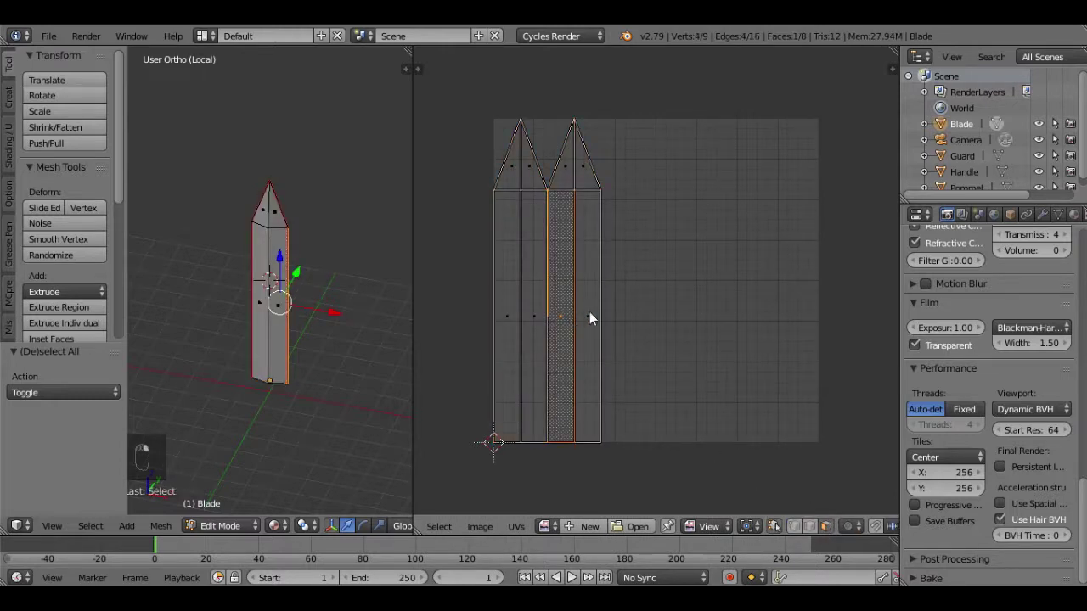
left_click(590, 315, "shift")
left_click(589, 178, "shift")
left_click(571, 178, "shift")
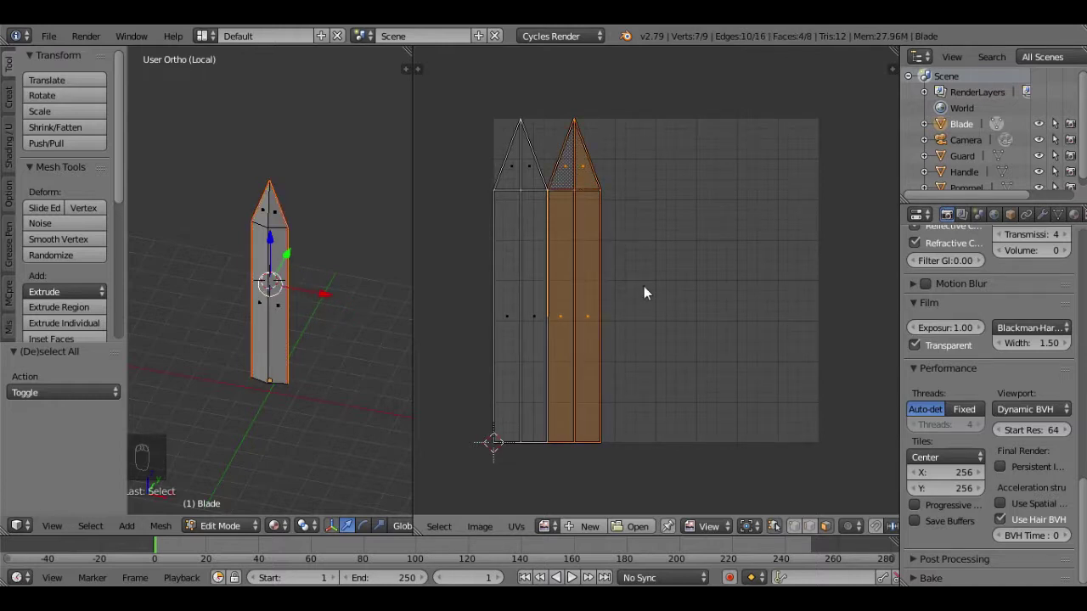
key("g")
key("x")
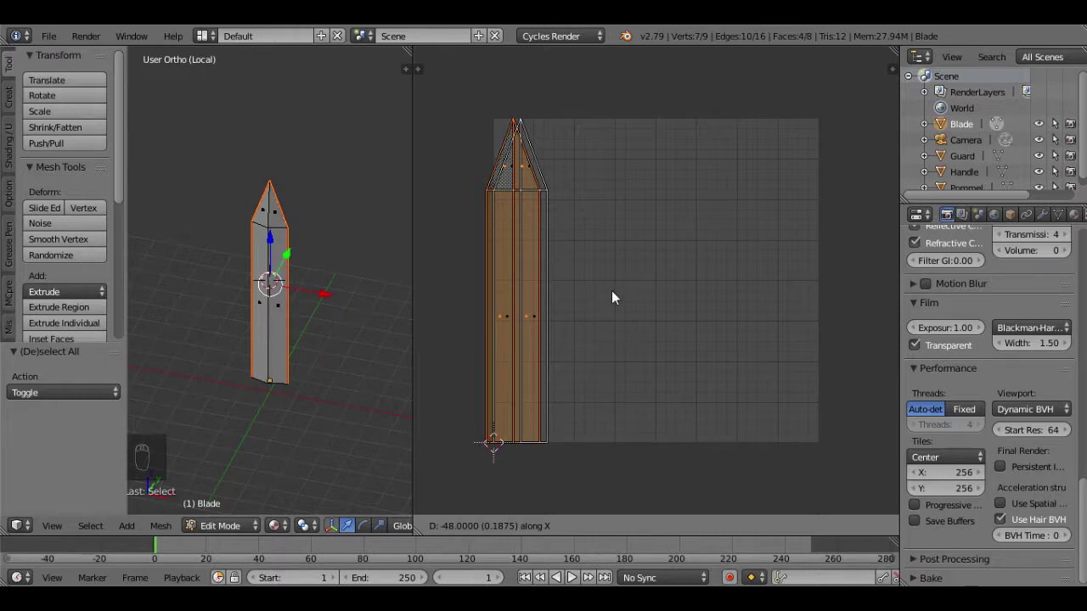
left_click(612, 291)
scroll(610, 292, "up", 2)
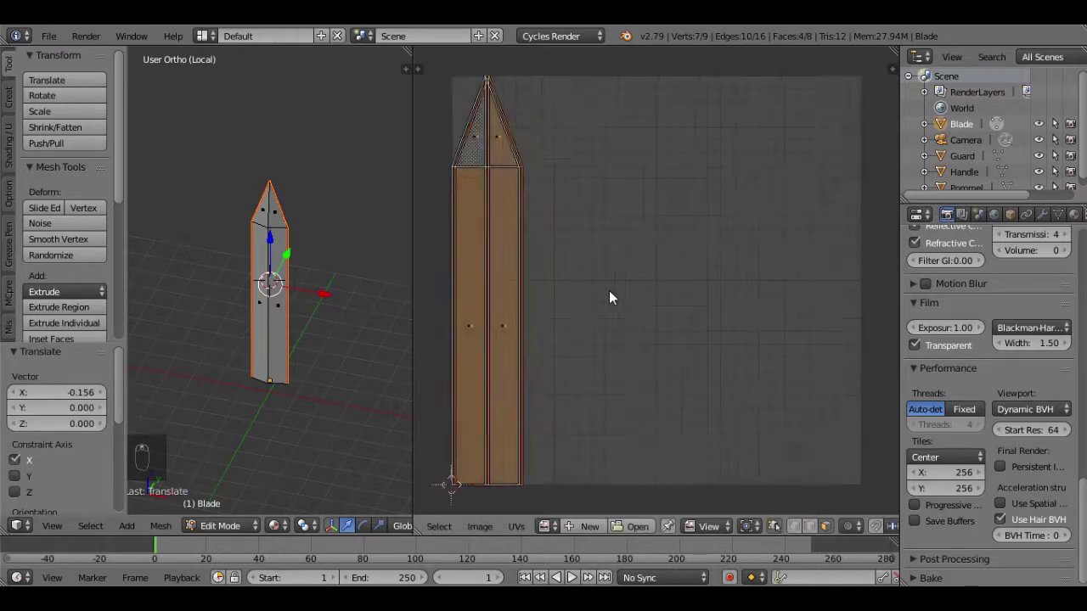
Adjust the selected island along X by about -0.031 and back by 0.023 to line it up with the island beneath
scroll(609, 292, "down", 1)
key("g")
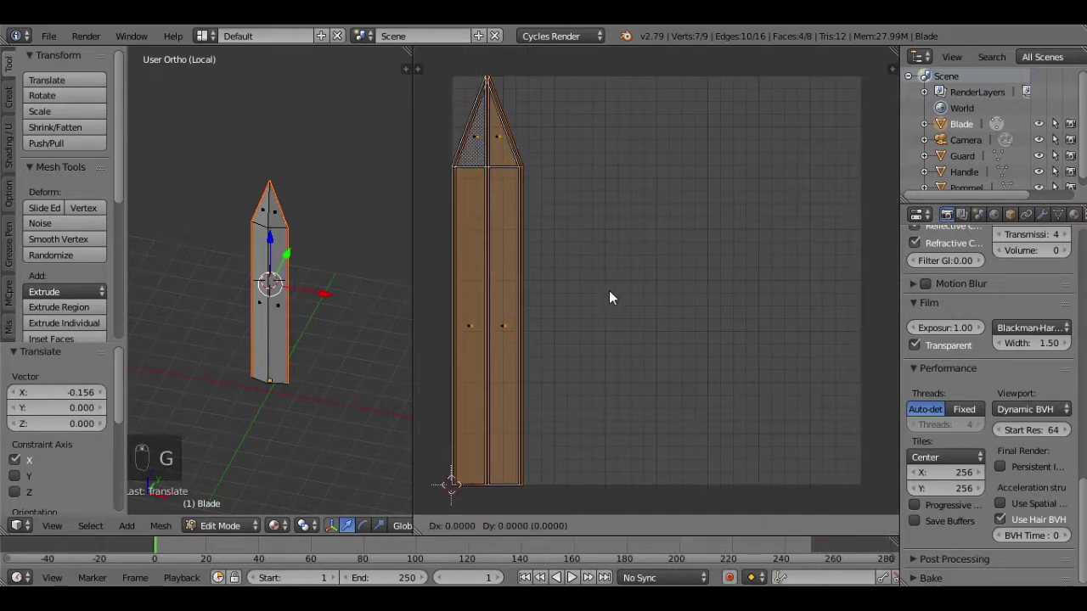
key("x")
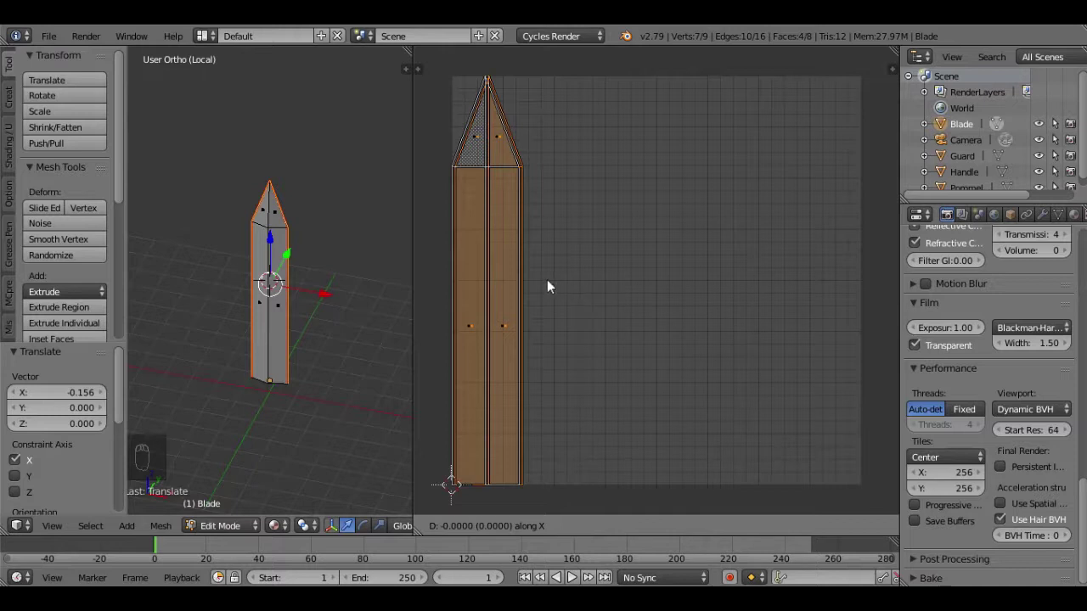
left_click(527, 271)
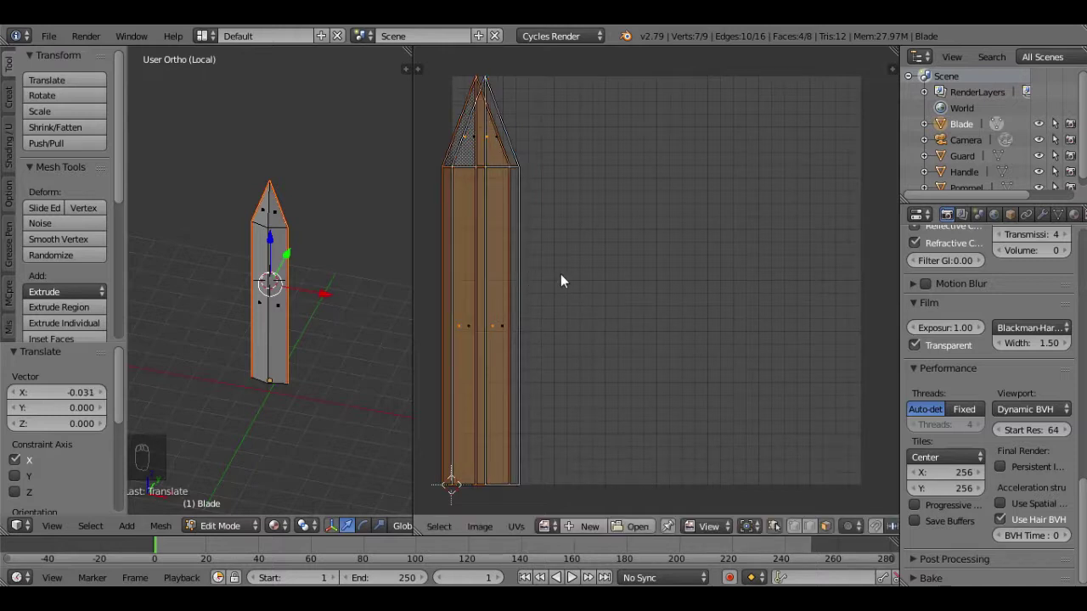
key("g")
key("x")
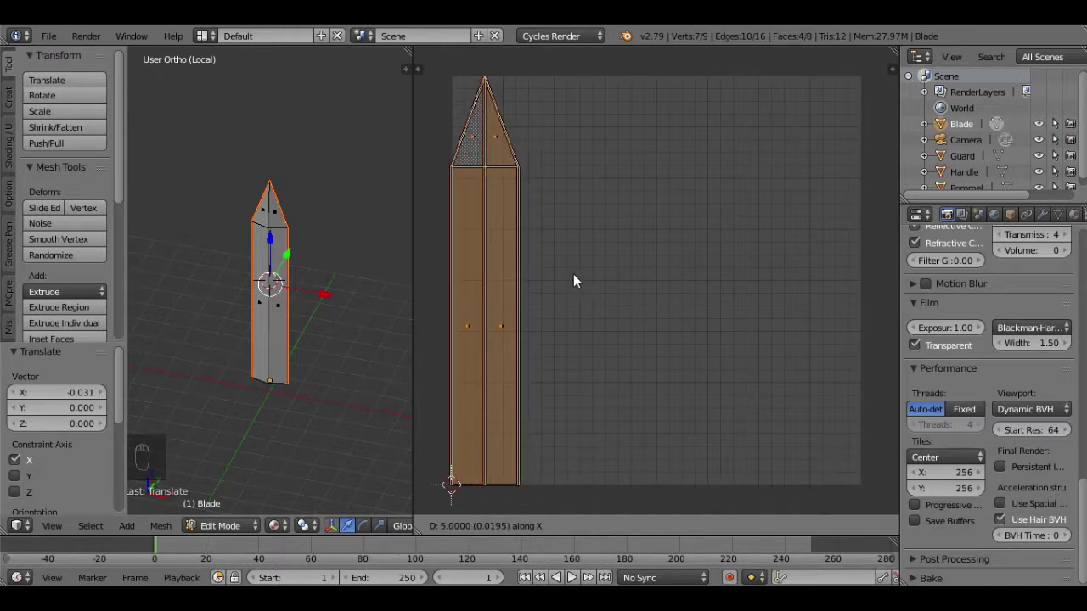
left_click(586, 274)
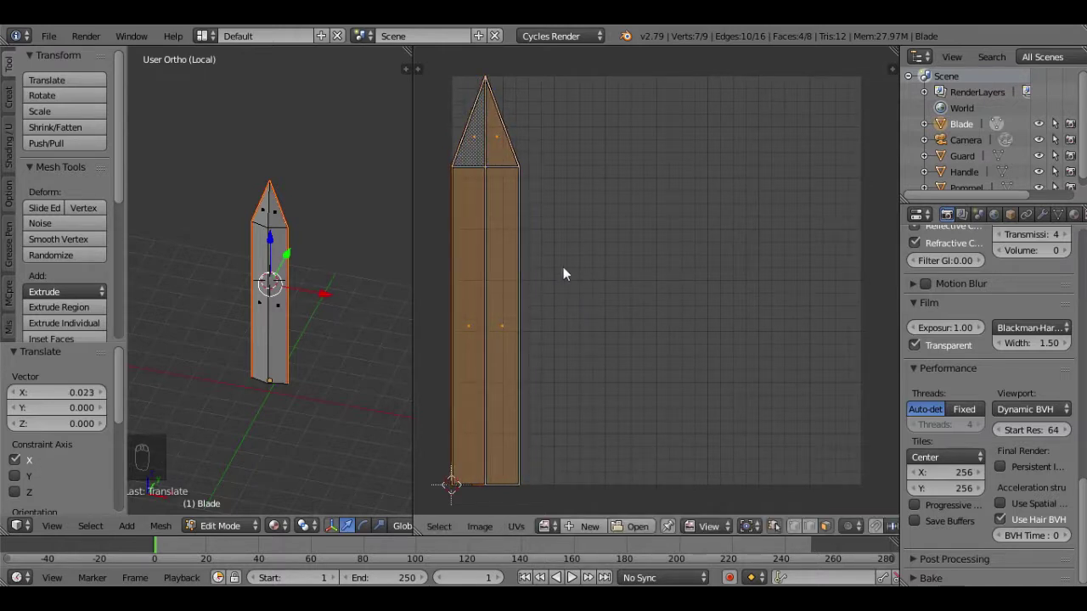
Fine-tune the selected island by about -0.001 along X so its edges coincide with the island underneath
scroll(563, 267, "up", 3)
scroll(557, 260, "down", 1)
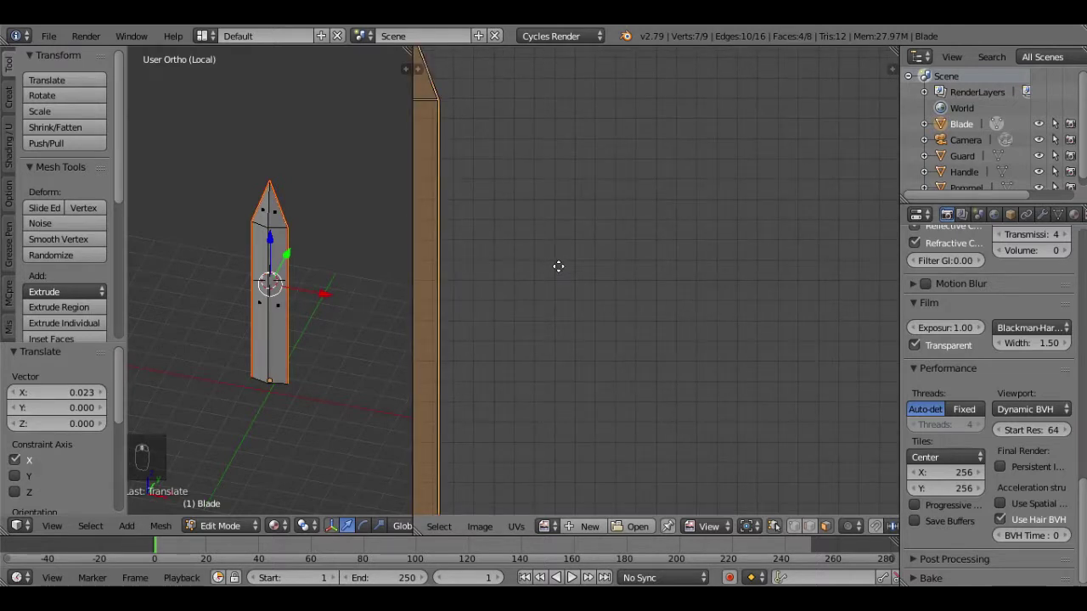
middle_click_drag(558, 266, 705, 259)
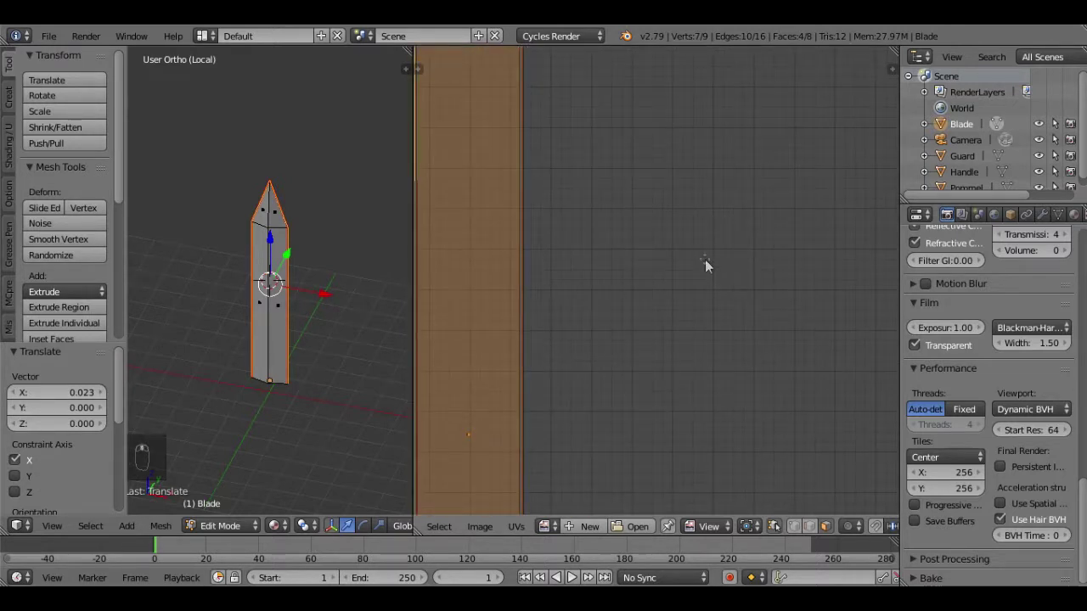
scroll(706, 267, "up", 3)
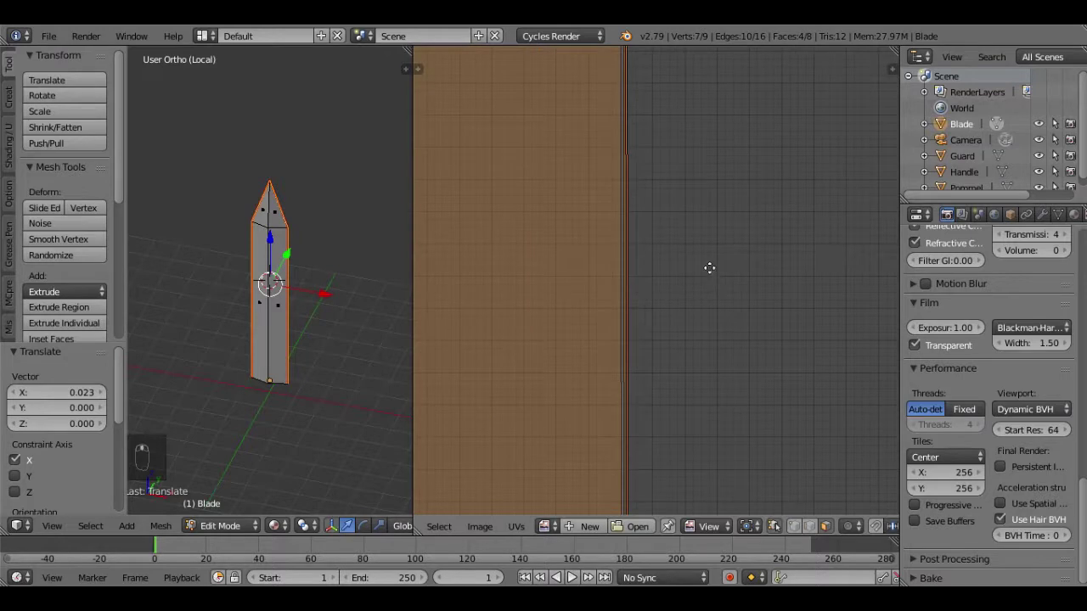
middle_click_drag(709, 266, 788, 276)
key("g")
key("x")
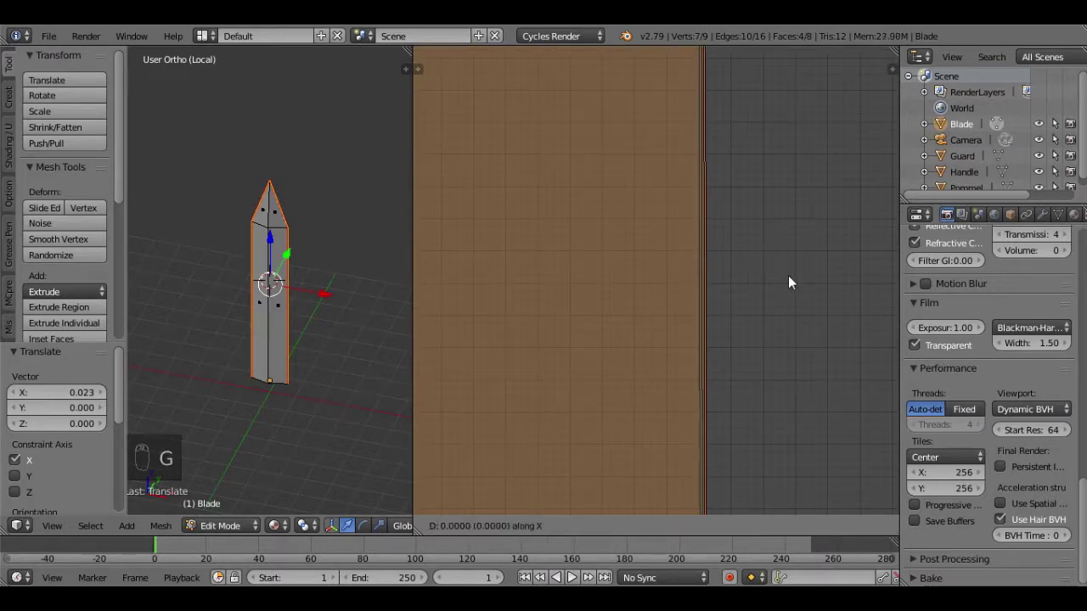
left_click(739, 274)
scroll(737, 272, "down", 8)
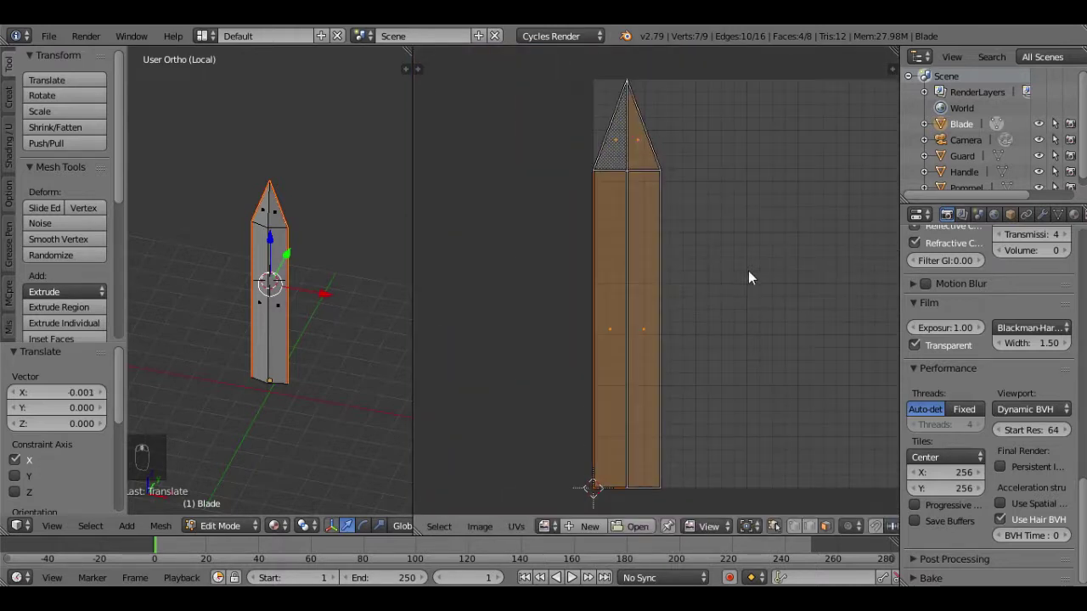
Select all blade UVs and move the stacked islands about 0.087 along X
key("a")
scroll(658, 284, "down", 2)
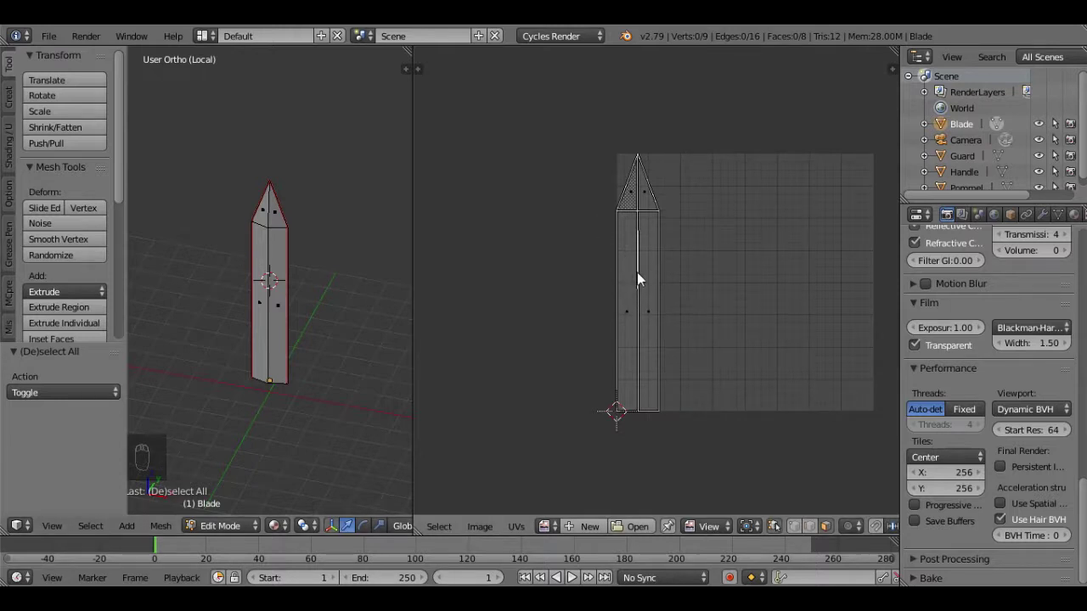
key("a")
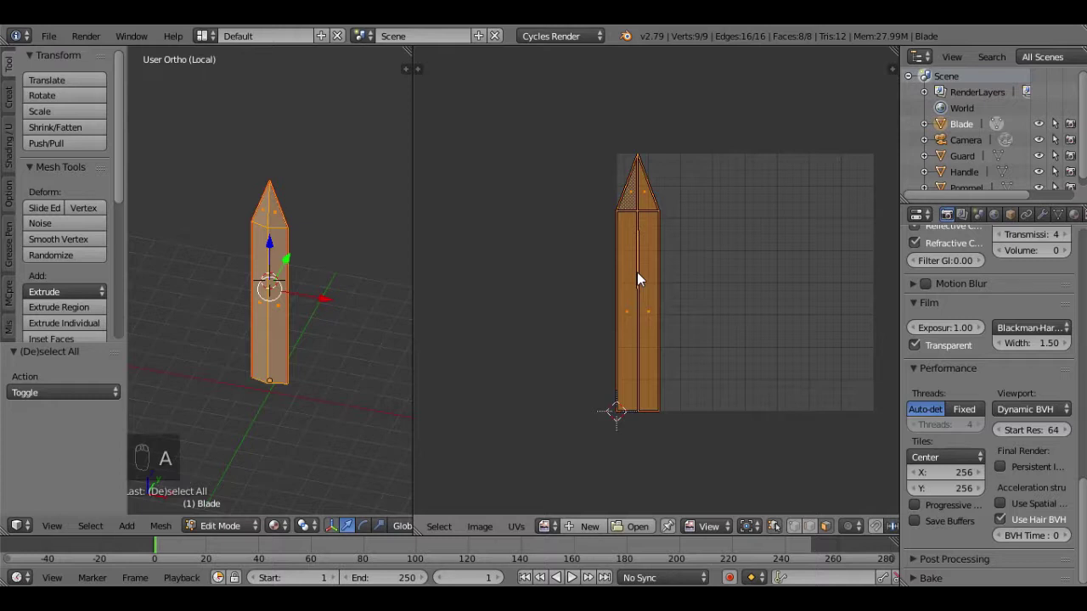
key("g")
key("x")
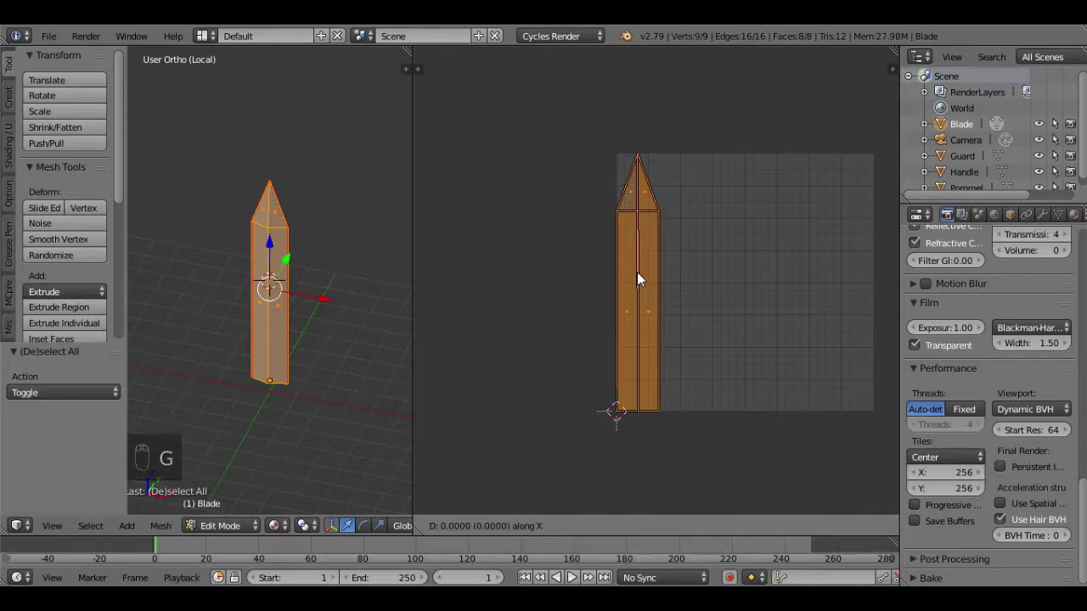
left_click(659, 272)
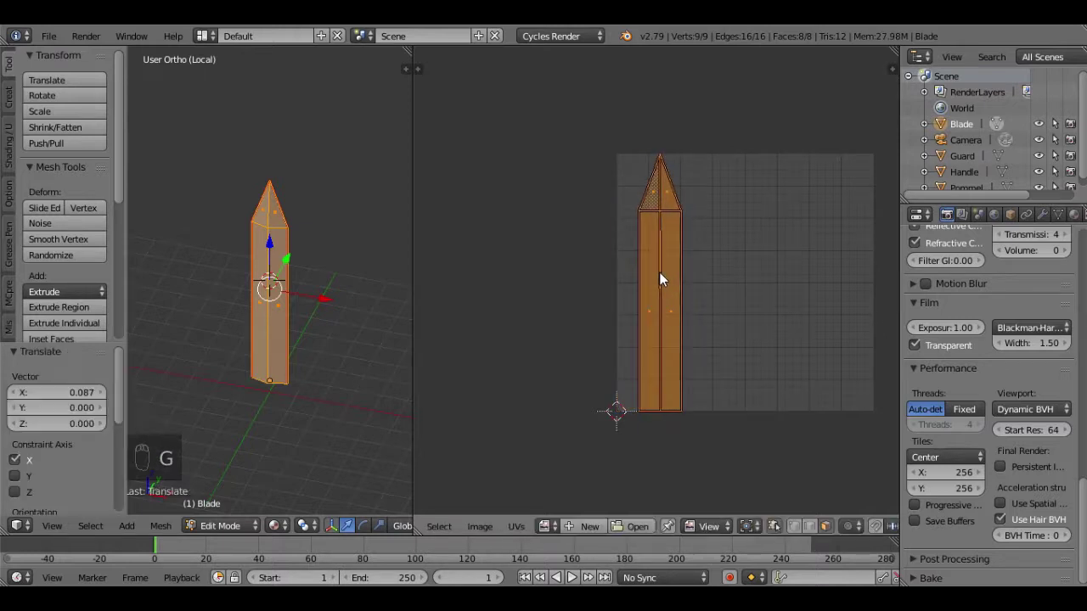
Rotate the stacked blade UVs by 45° and move them about 0.251 in X and 0.127 in Y, inside the UV square
type("r45")
left_click(711, 275)
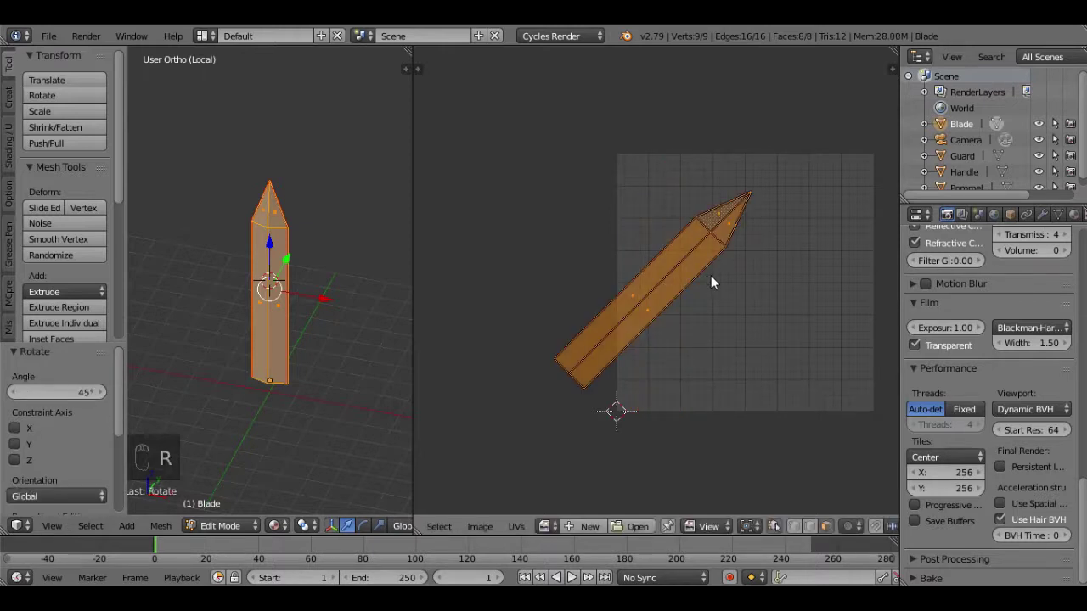
key("g")
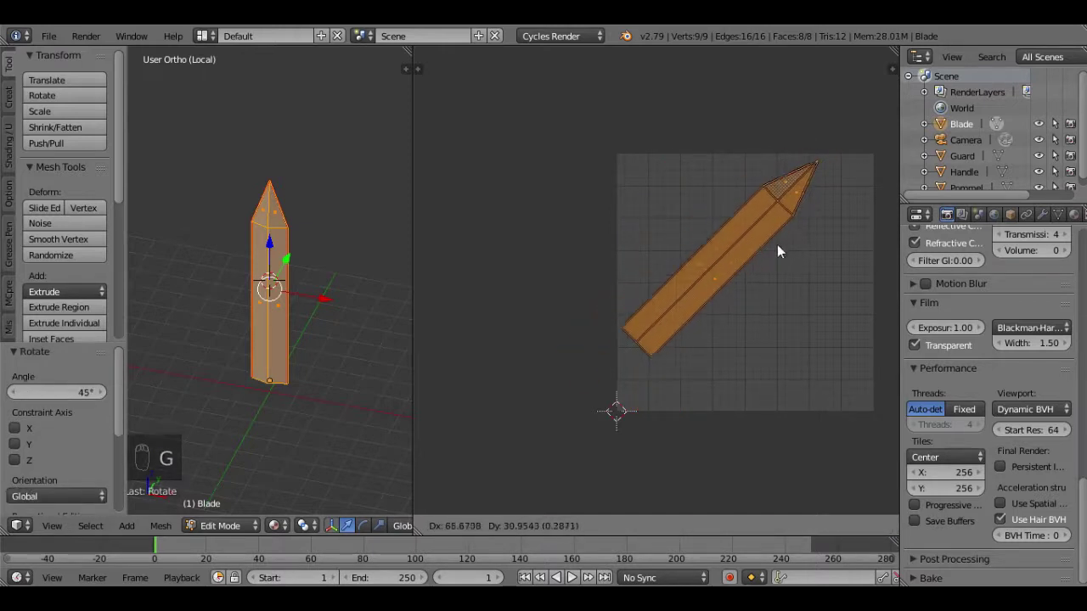
left_click(775, 243)
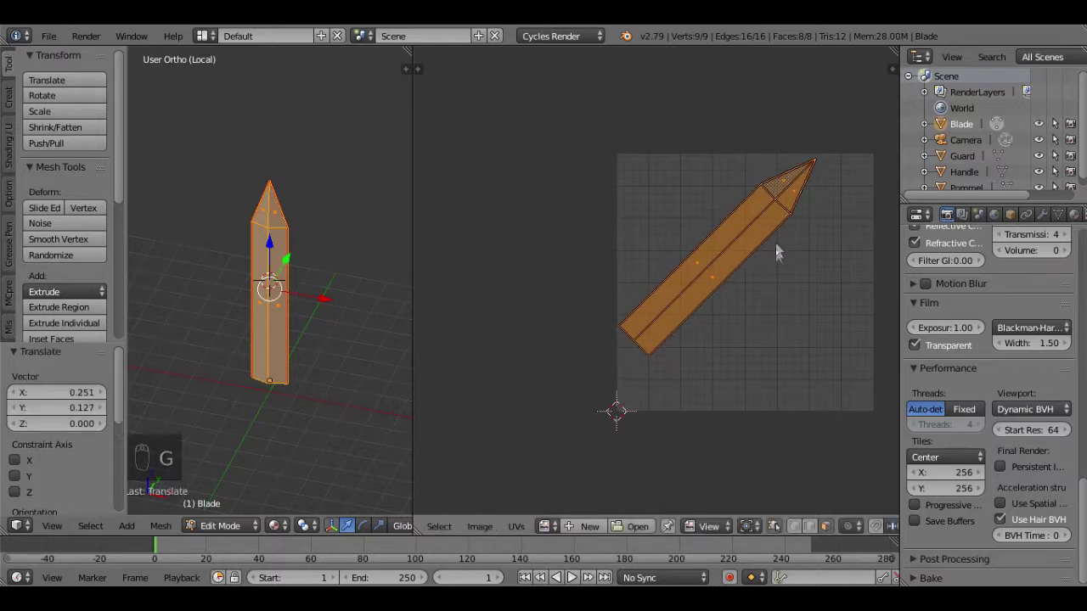
key("a")
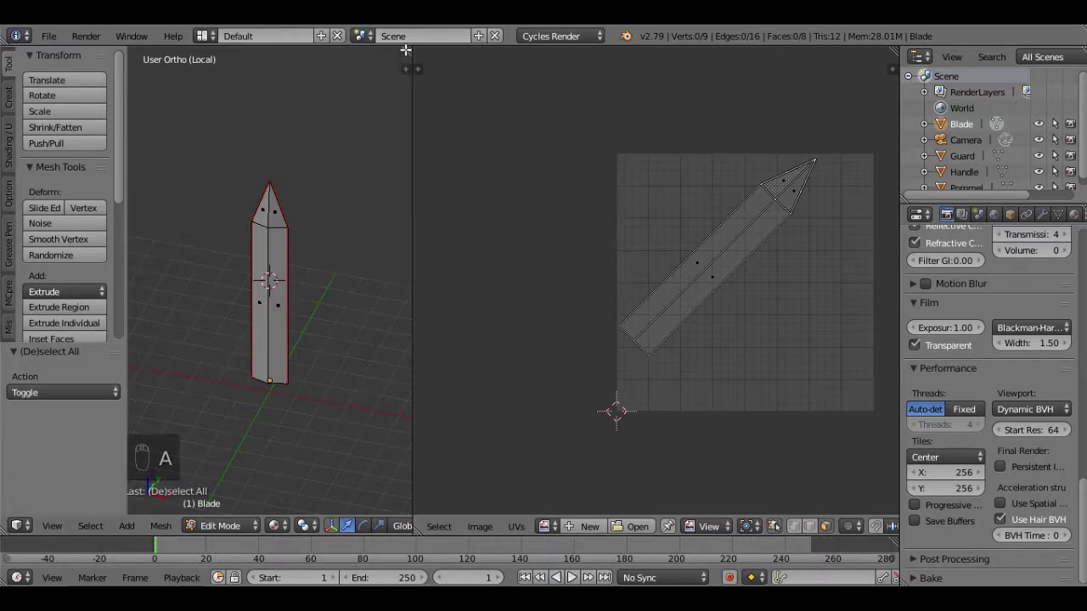
Merge the UV/Image Editor area back into the 3D view, then leave local view and return to Object Mode
left_click_drag(406, 50, 539, 92)
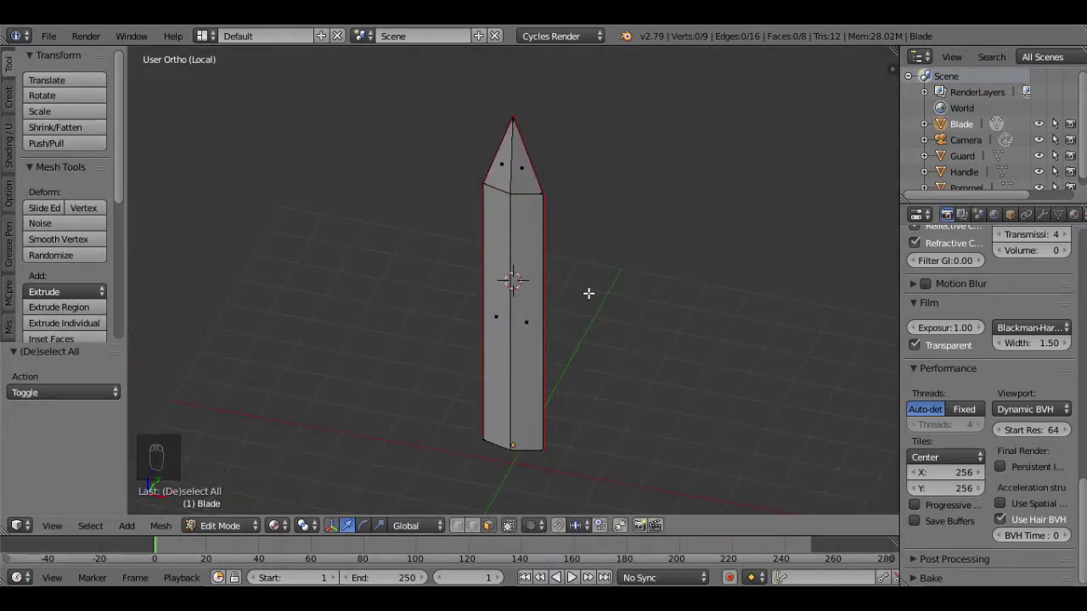
key("KP_Divide")
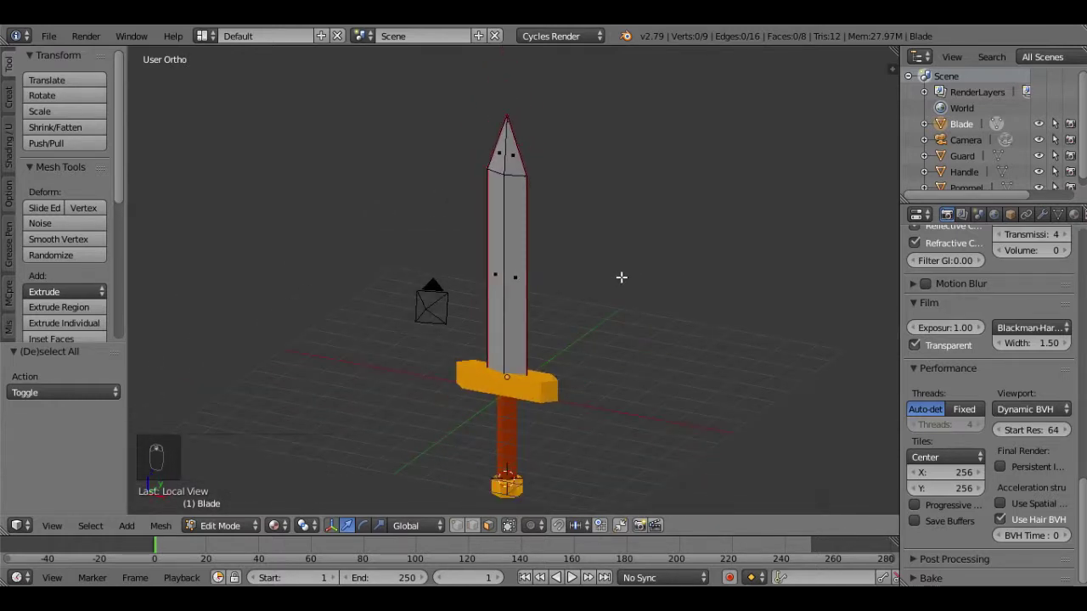
key("Tab")
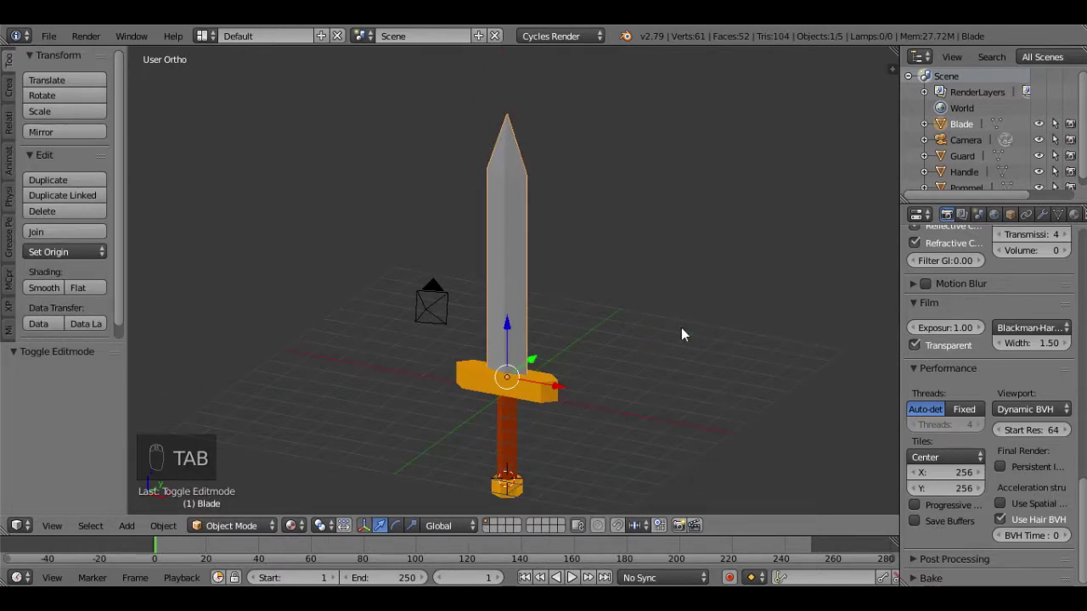
Select the guard, isolate it in local view in Edit Mode, and switch to edge selection with nothing selected
key("a")
key("a")
left_click(546, 386)
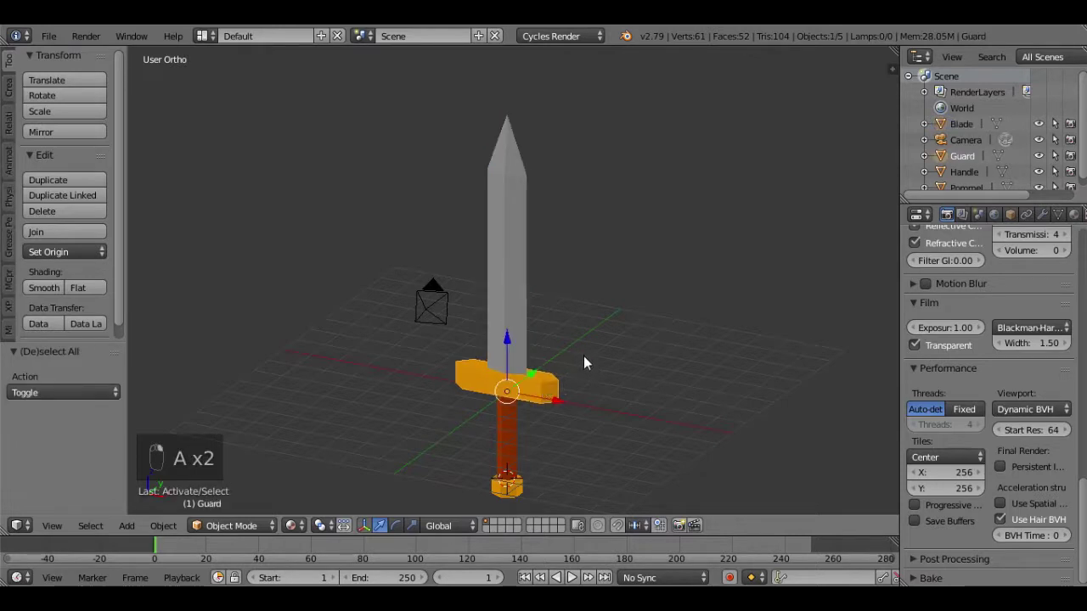
key("Tab")
scroll(582, 405, "up", 3)
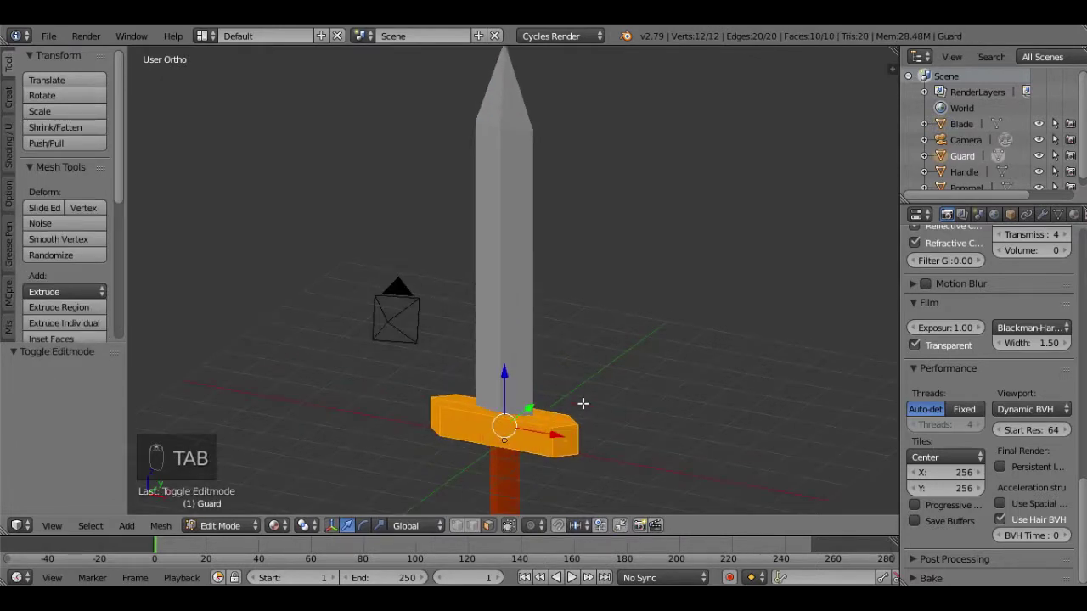
key("KP_Divide")
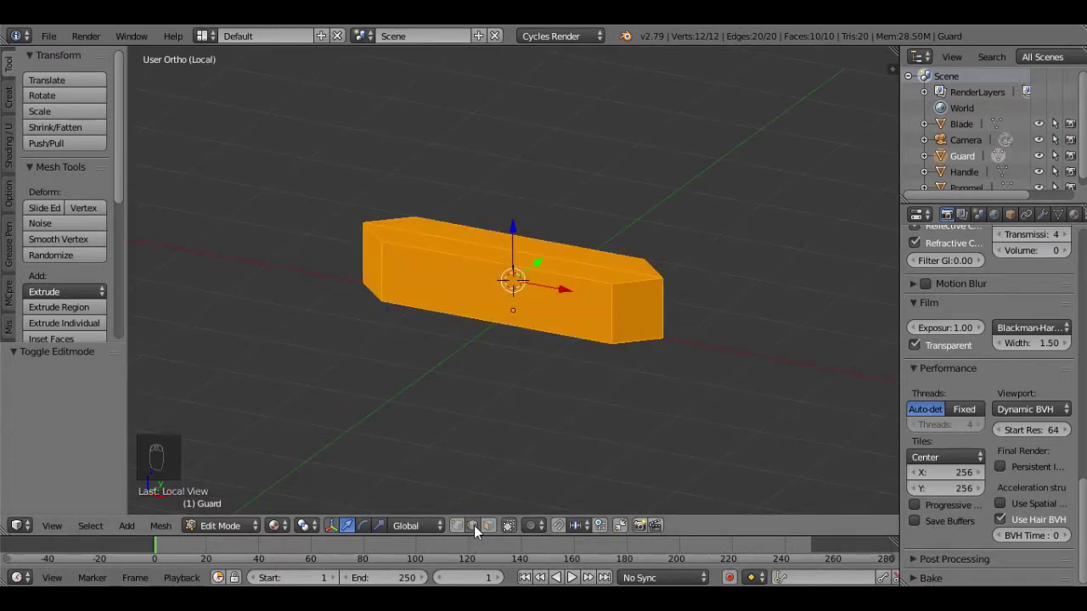
key("a")
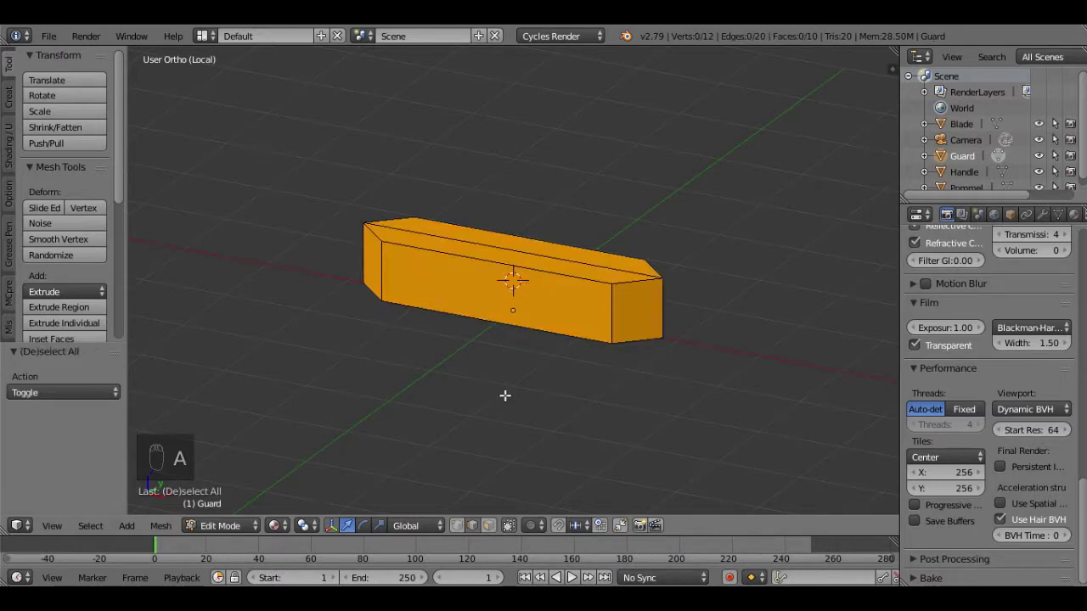
Knife-cut across the guard's top face at its +X end, joining the two side corners behind the pointed tip
middle_click_drag(536, 385, 541, 411)
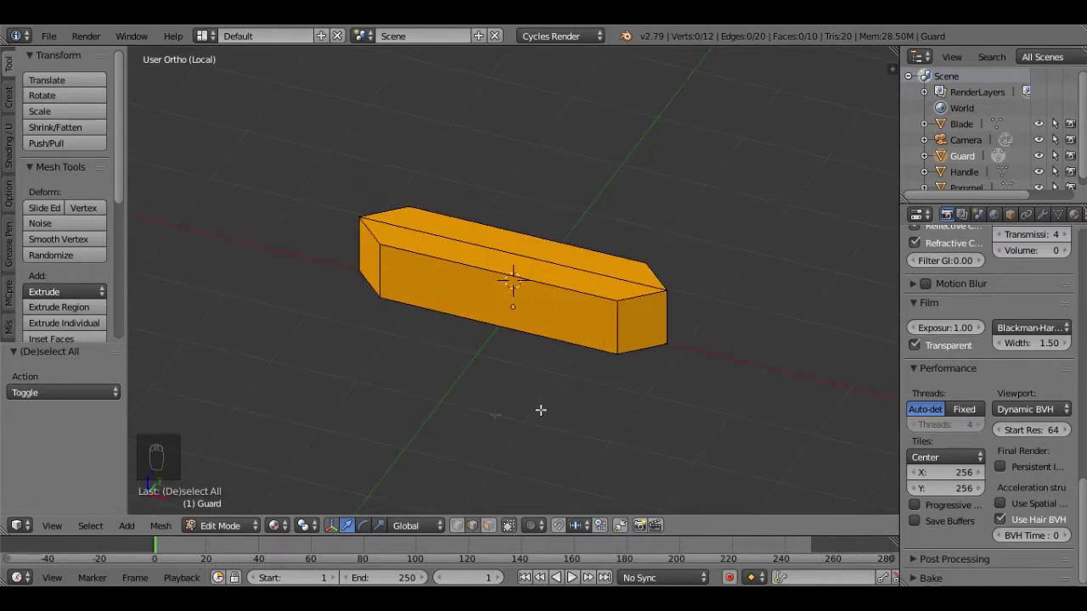
middle_click_drag(566, 358, 578, 388)
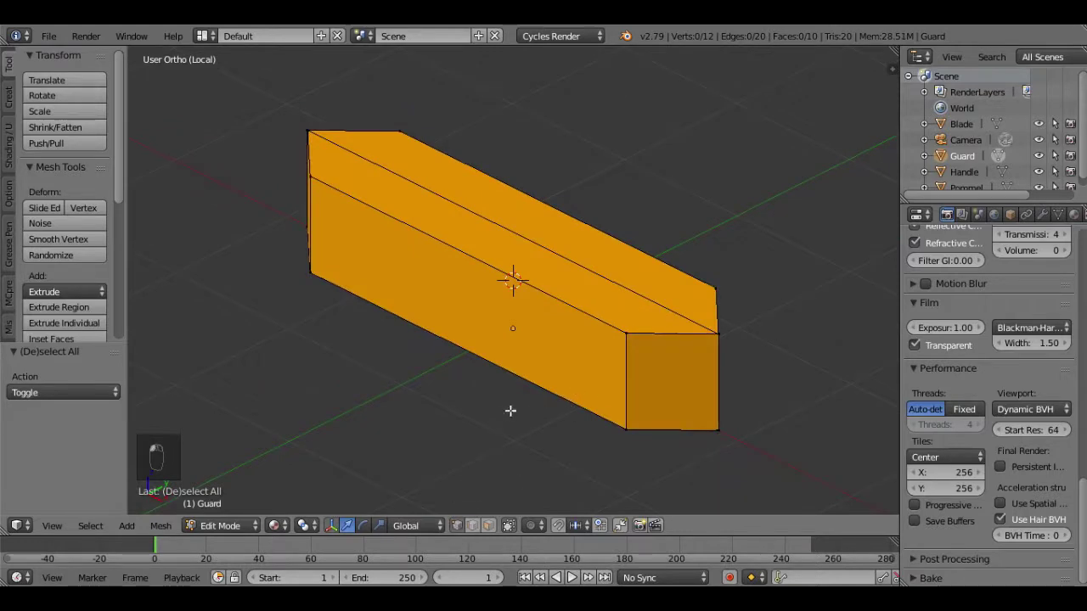
key("k")
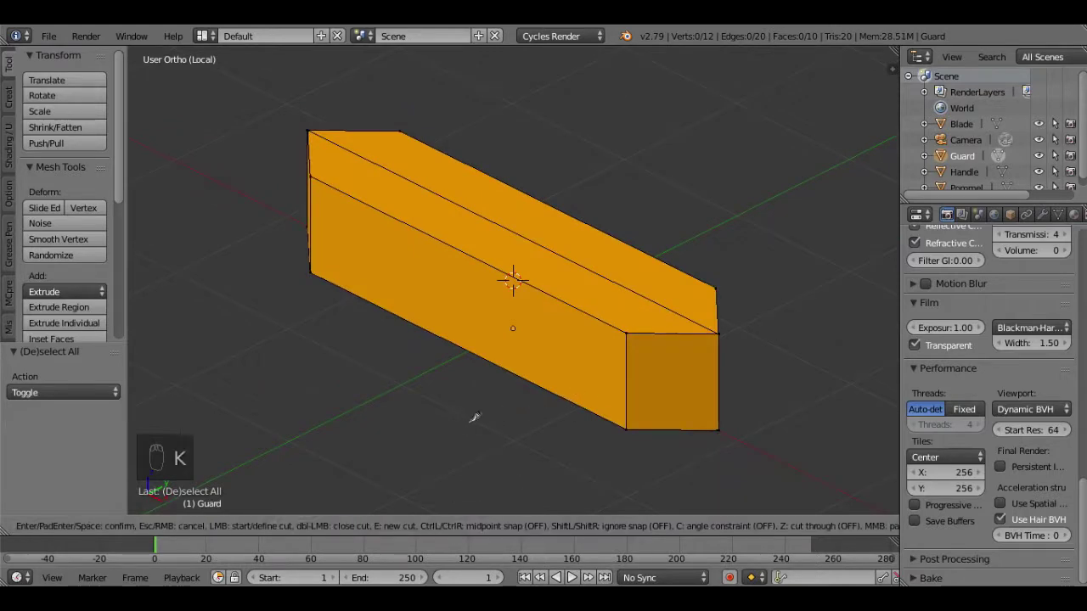
left_click(627, 333)
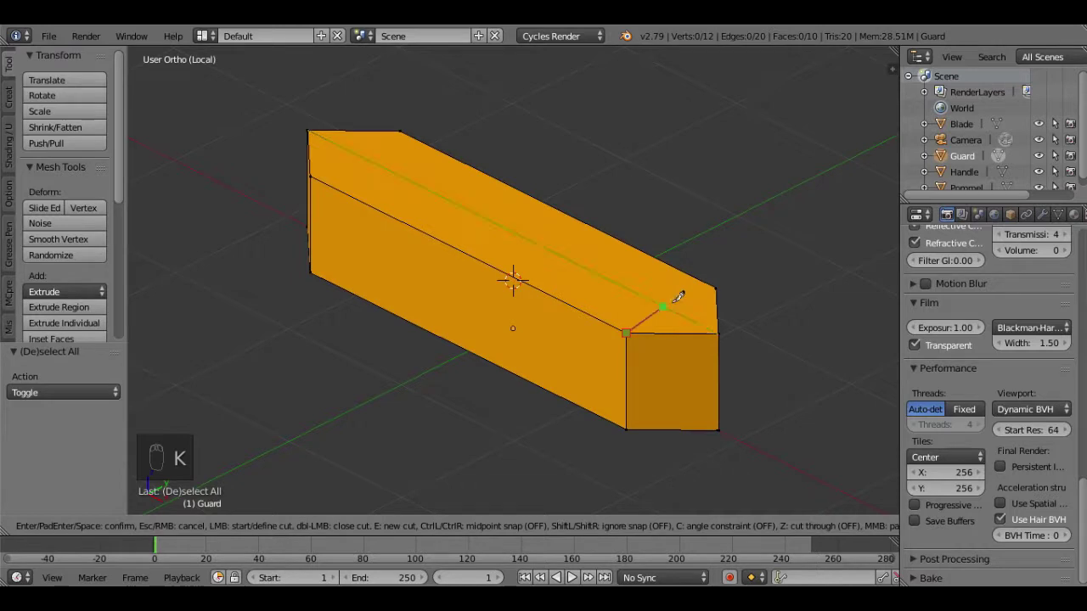
left_click(718, 288)
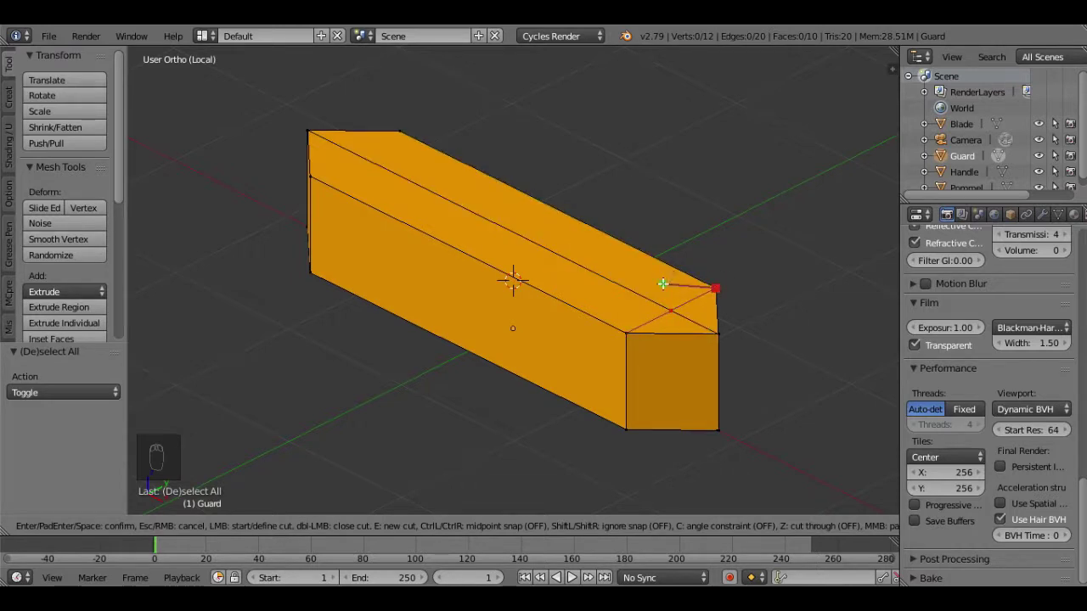
key("Return")
Knife-cut between the two side corners at the -X end of the guard's top face and clear the selection
key("k")
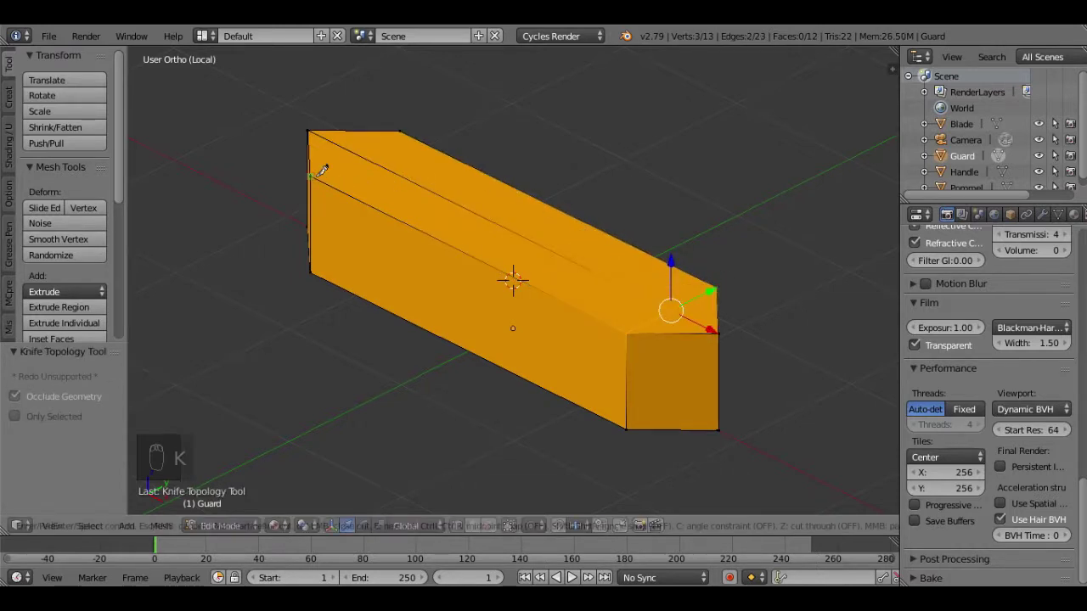
left_click(313, 175)
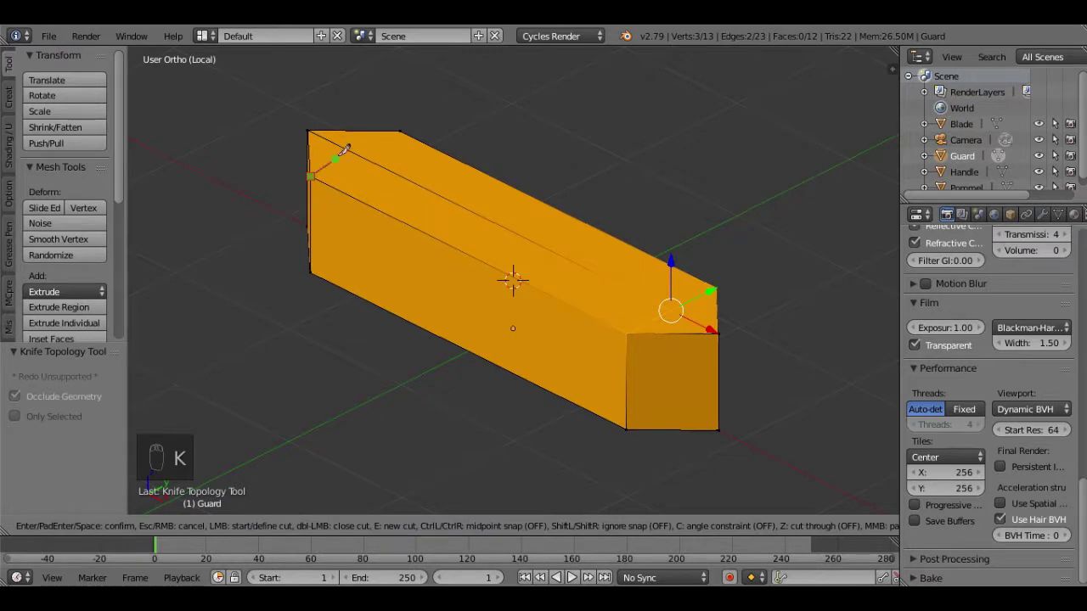
left_click(400, 132)
key("Return")
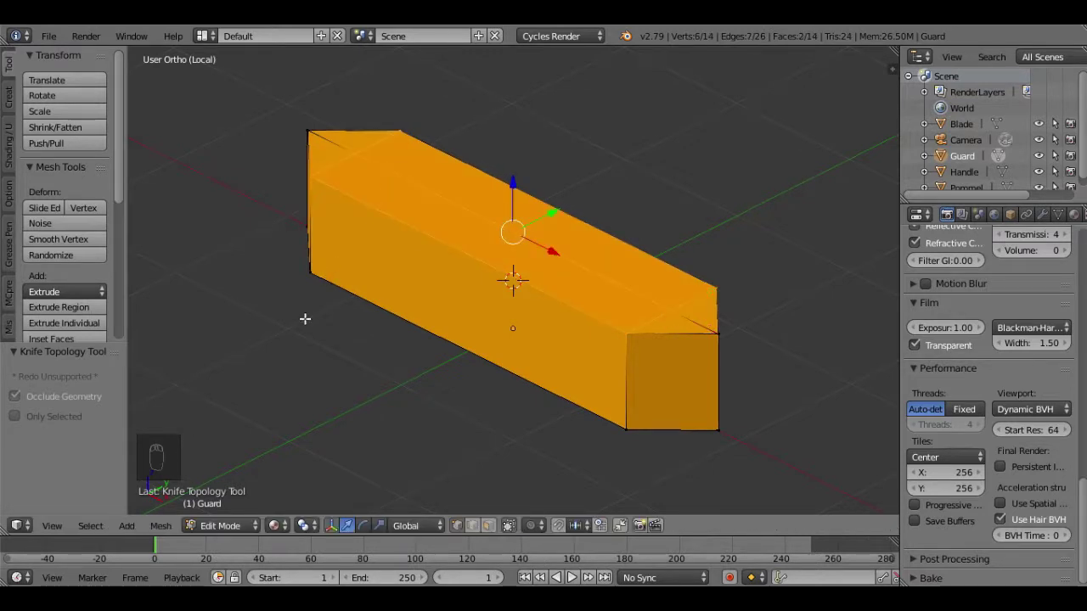
key("a")
Knife-cut across the guard's underside at its +X end, joining the two side corners behind the tip
middle_click_drag(299, 399, 367, 195)
key("k")
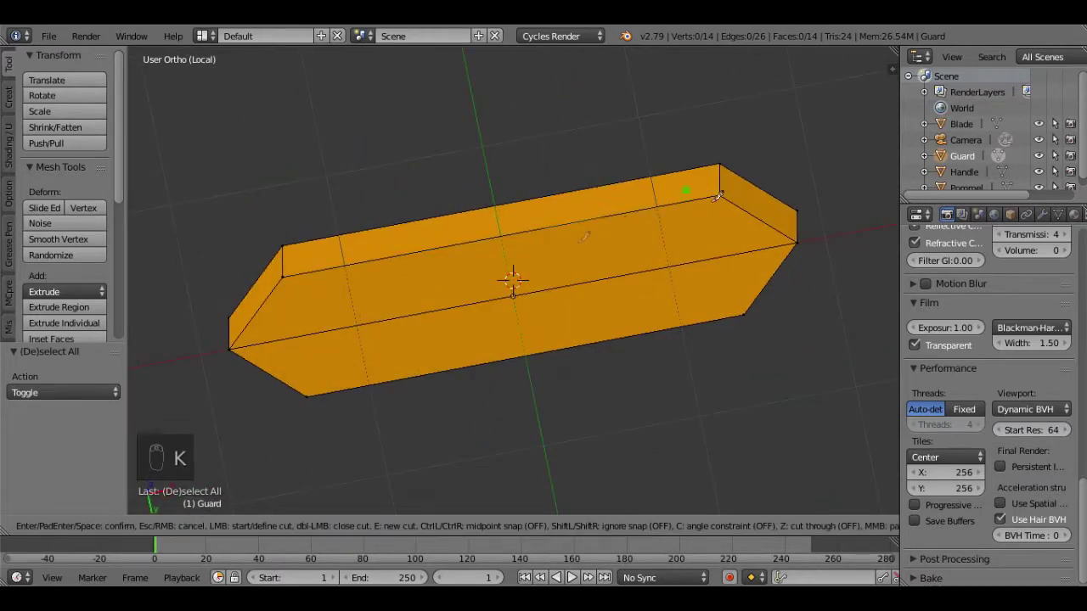
left_click(719, 195)
left_click(742, 309)
key("Return")
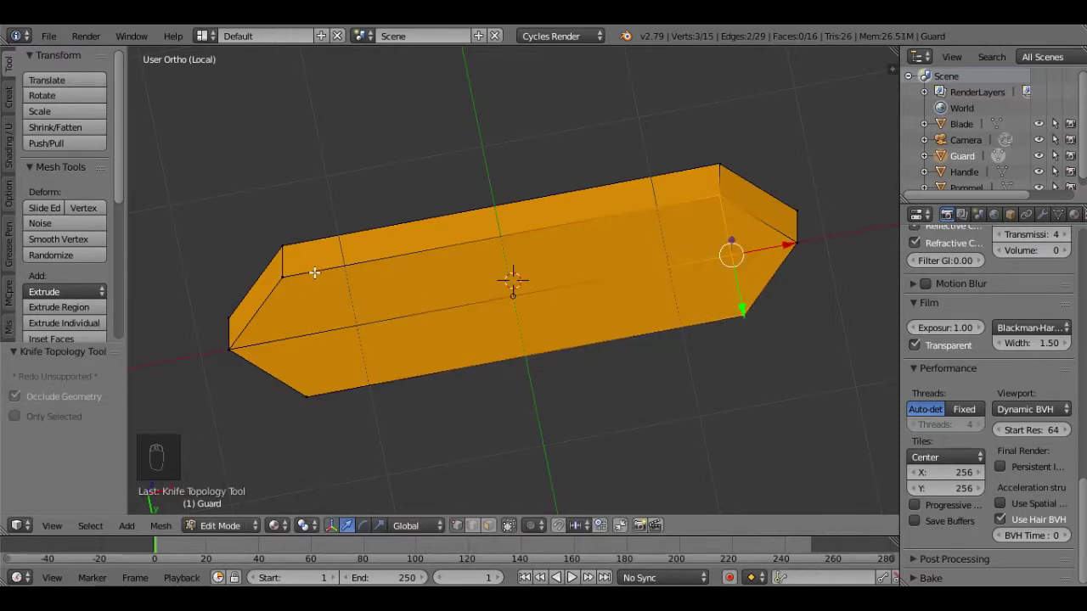
Knife-cut between the two side corners at the -X end of the guard's underside, leaving nothing selected
key("k")
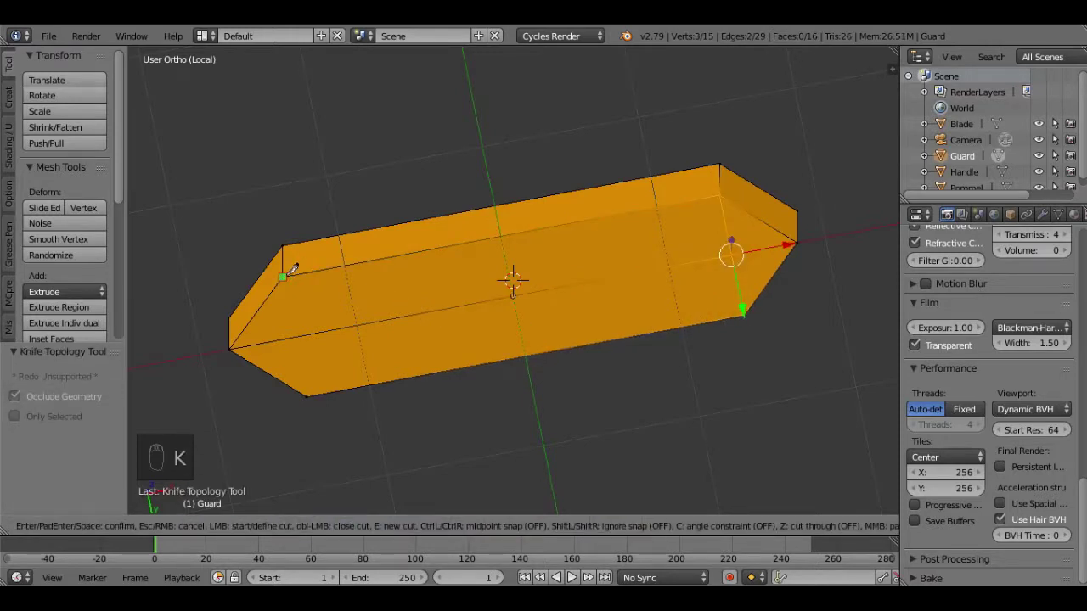
left_click(289, 272)
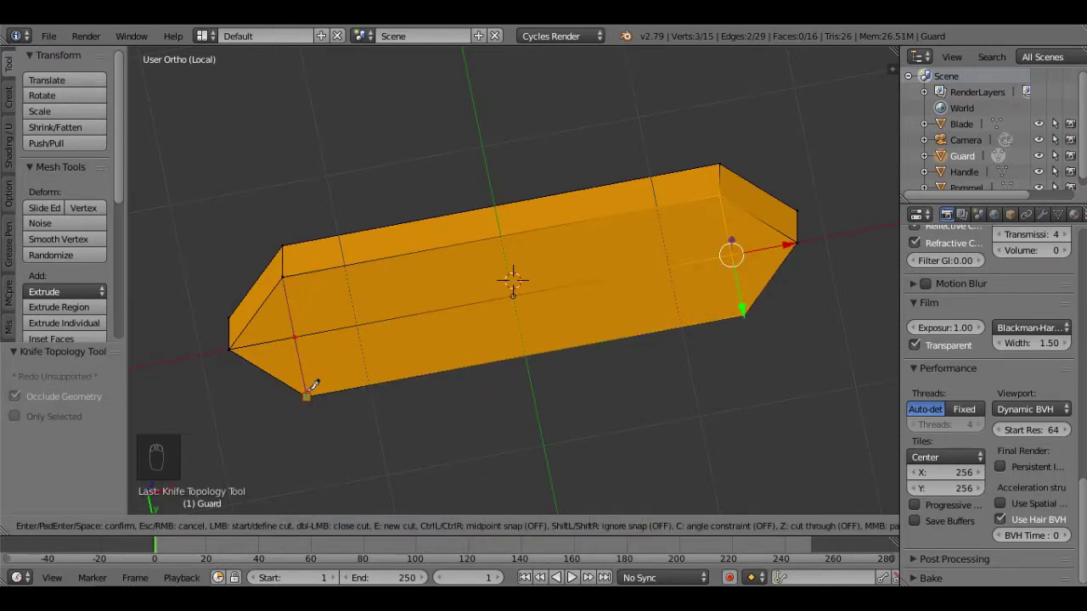
key("Return")
middle_click_drag(463, 203, 437, 400)
key("a")
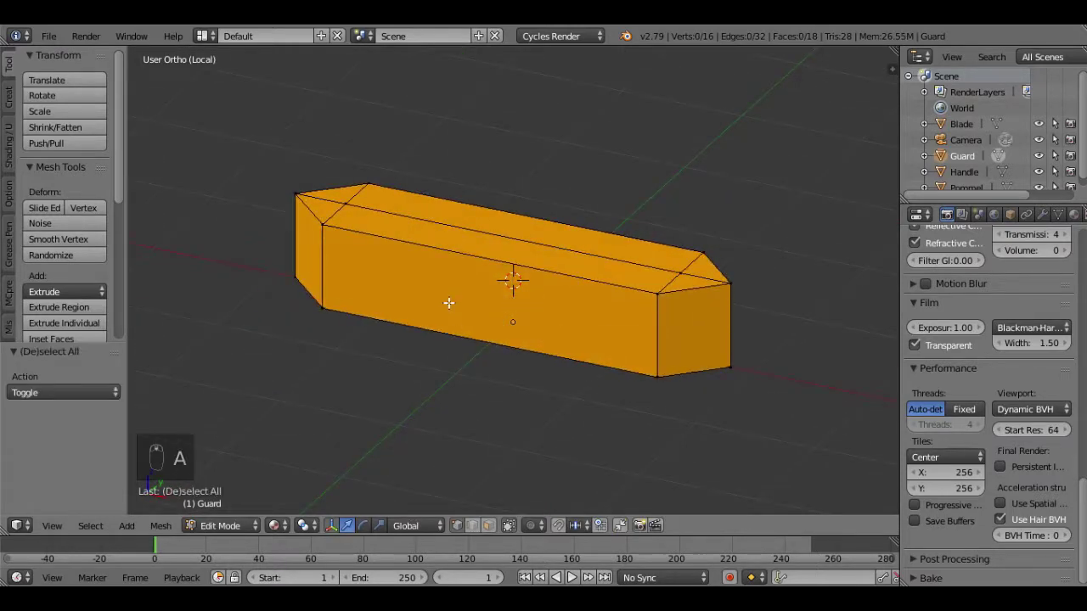
Select the six outer edges around the guard's top face, mark them as seams, and deselect everything
mouse_move(449, 303)
middle_mouse_down()
mouse_move(452, 318)
mouse_move(532, 378)
mouse_move(450, 356)
mouse_move(451, 286)
middle_mouse_up()
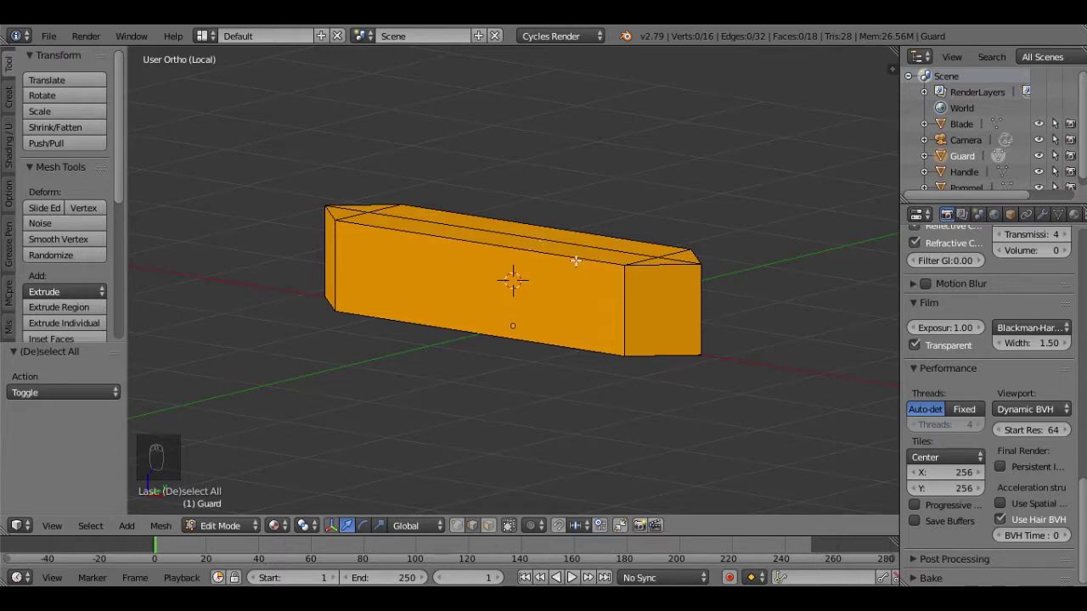
middle_click_drag(560, 333, 557, 397)
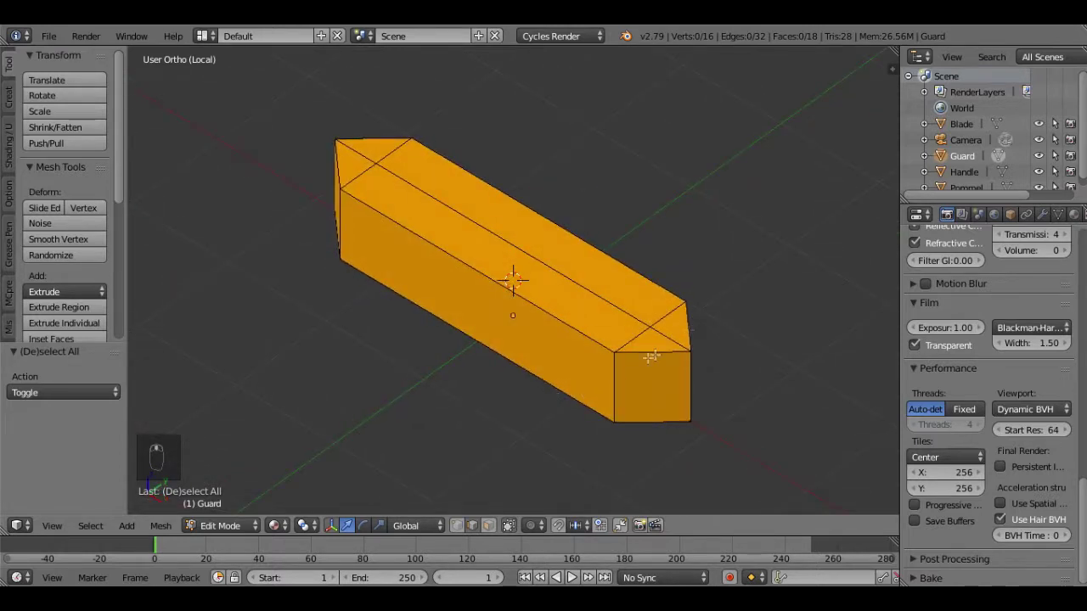
right_click(651, 356)
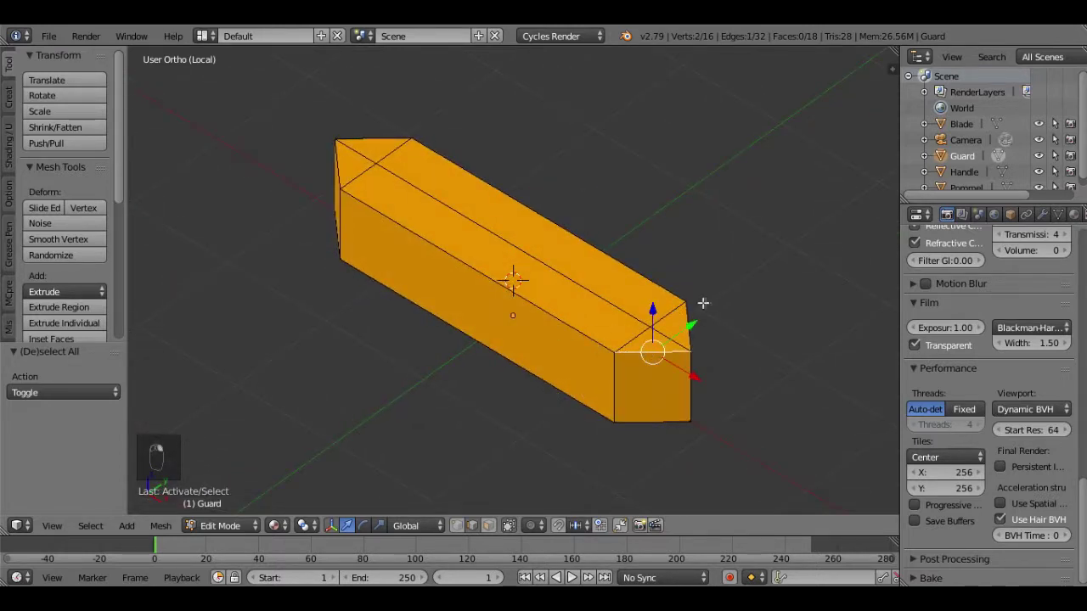
right_click(464, 187, "shift")
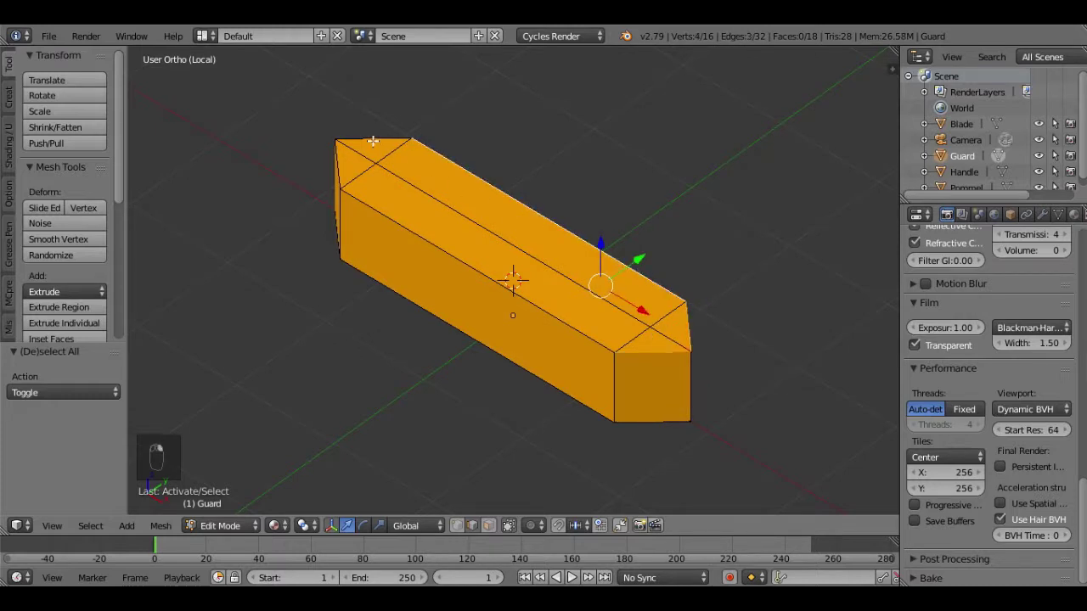
right_click(372, 141, "shift")
right_click(343, 161, "shift")
right_click(375, 211, "shift")
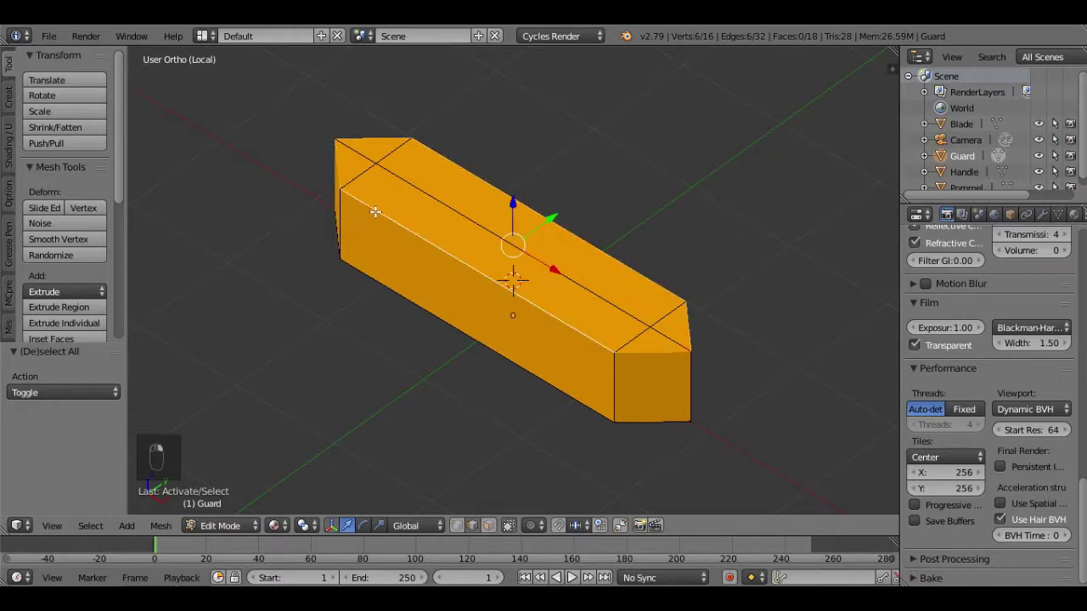
key("ctrl+e")
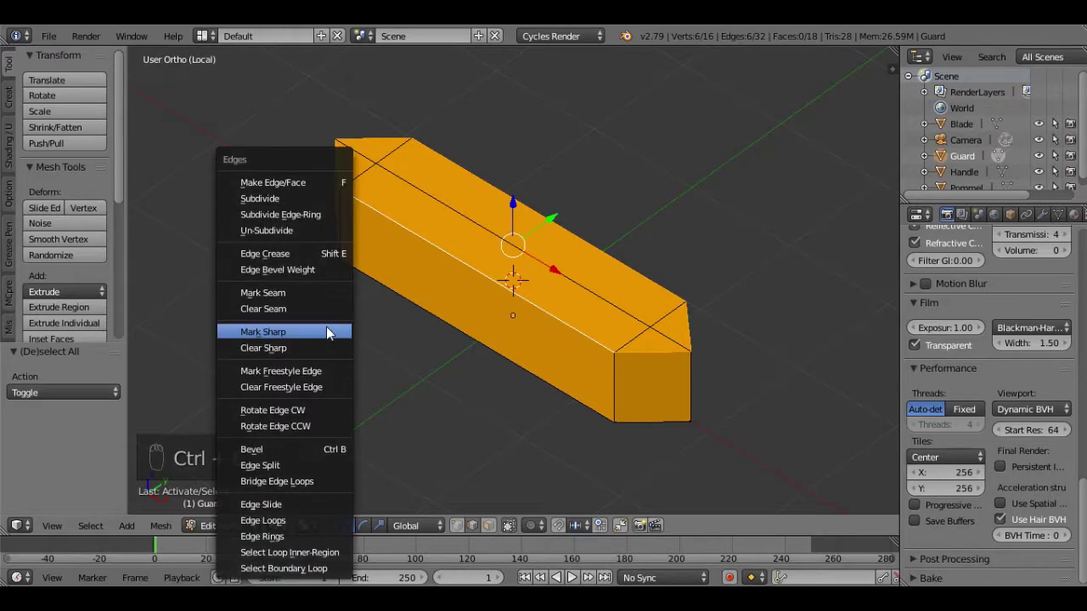
left_click(293, 293)
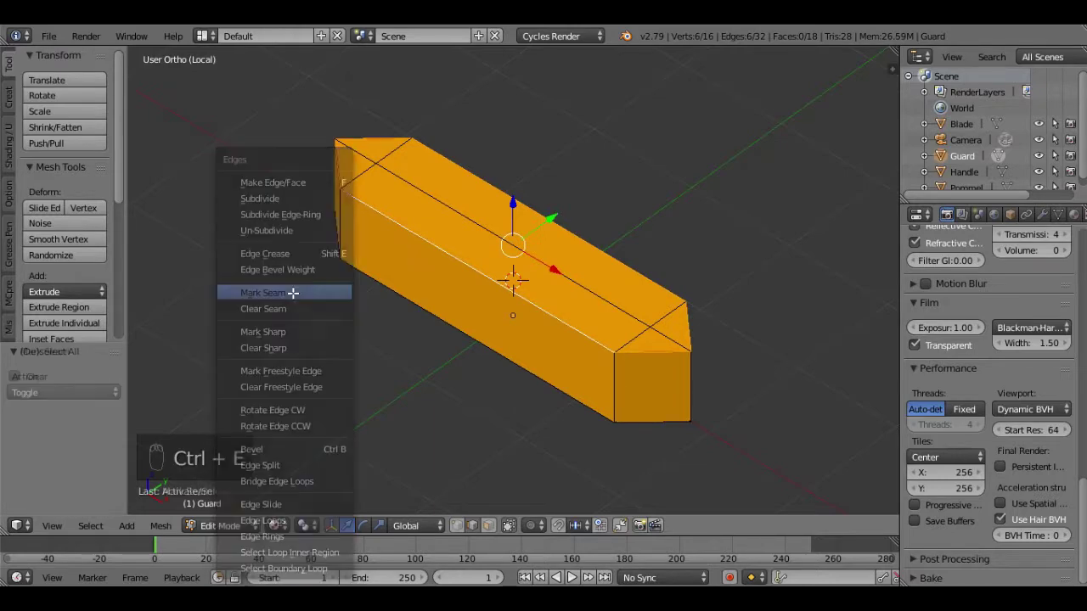
key("a")
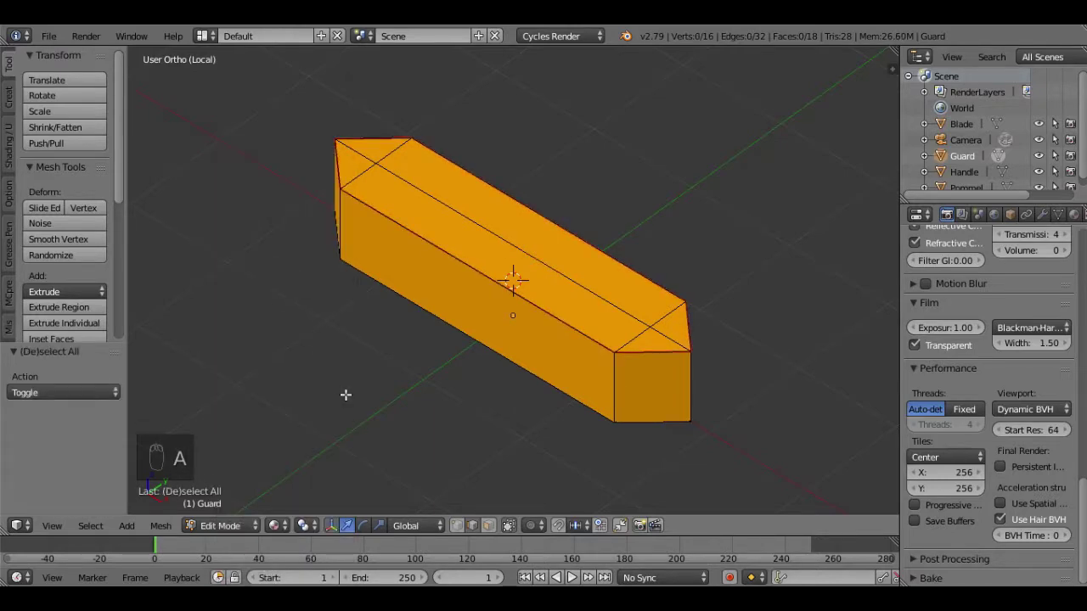
Select the six outer edges around the guard's underside and mark them as seams
middle_click_drag(346, 395, 459, 244)
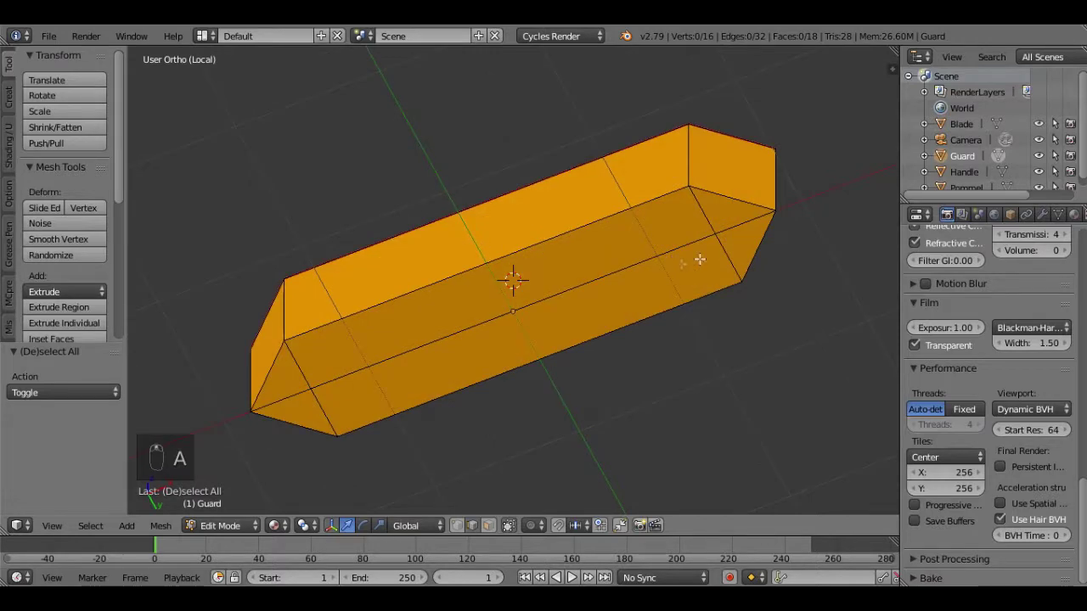
right_click(729, 197)
right_click(610, 207, "shift")
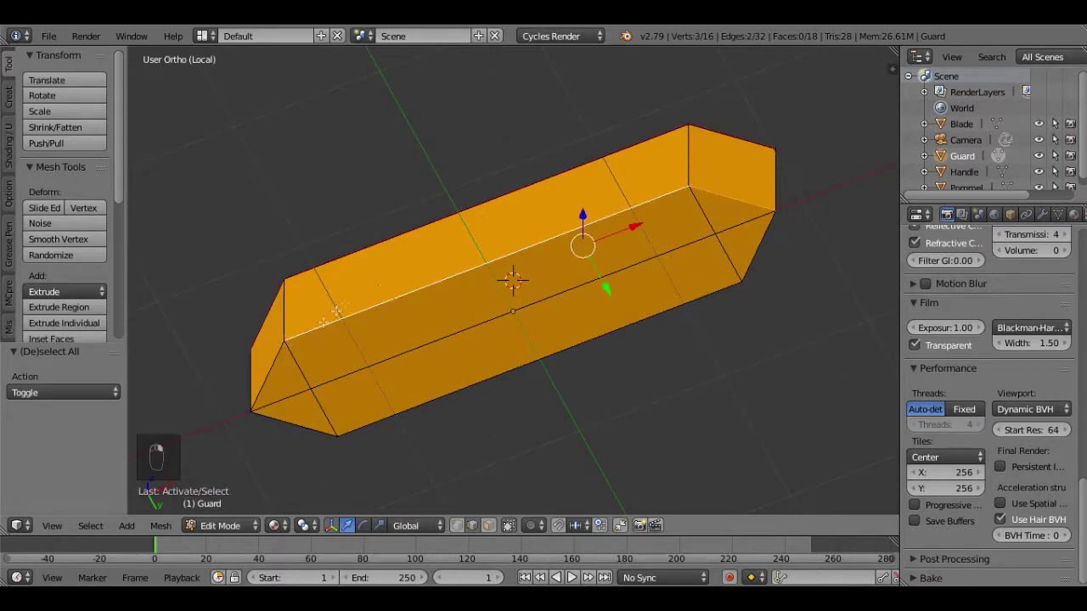
right_click(277, 377, "shift")
right_click(279, 420, "shift")
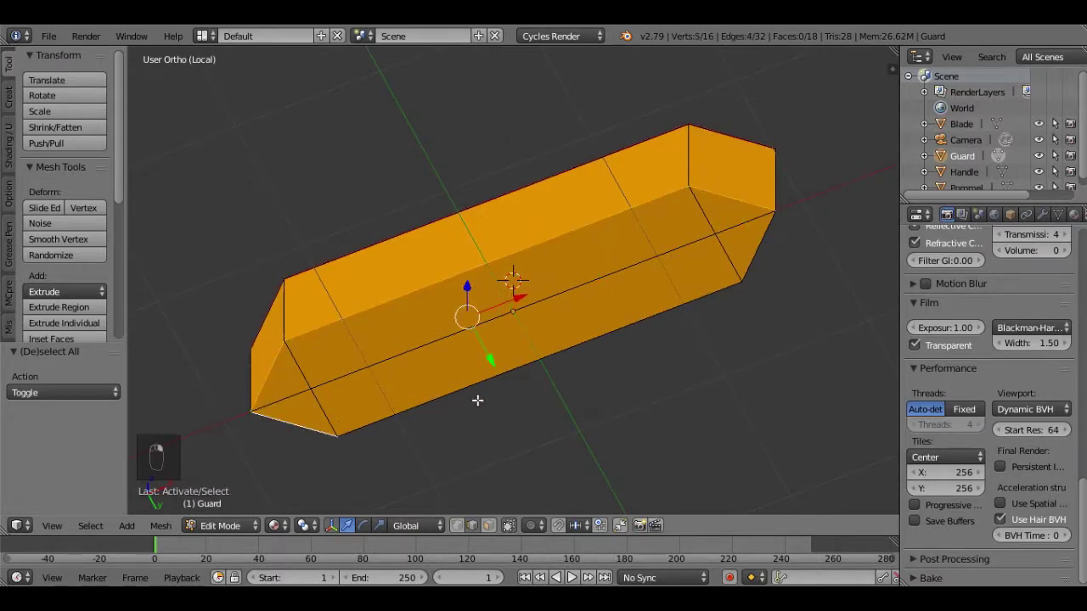
right_click(603, 351, "shift")
right_click(745, 270, "shift")
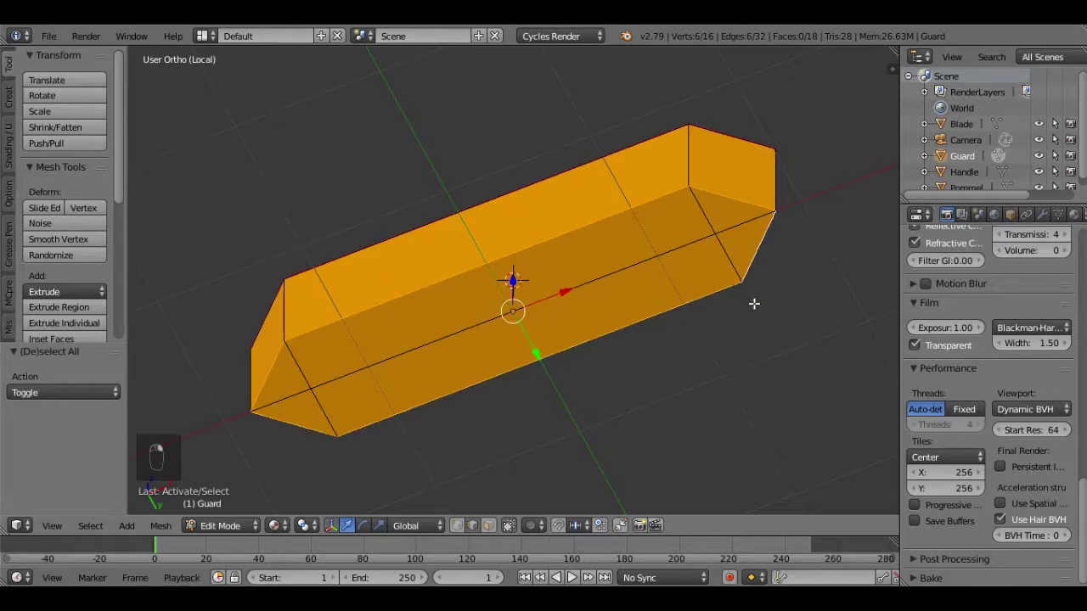
key("ctrl+e")
left_click(747, 295)
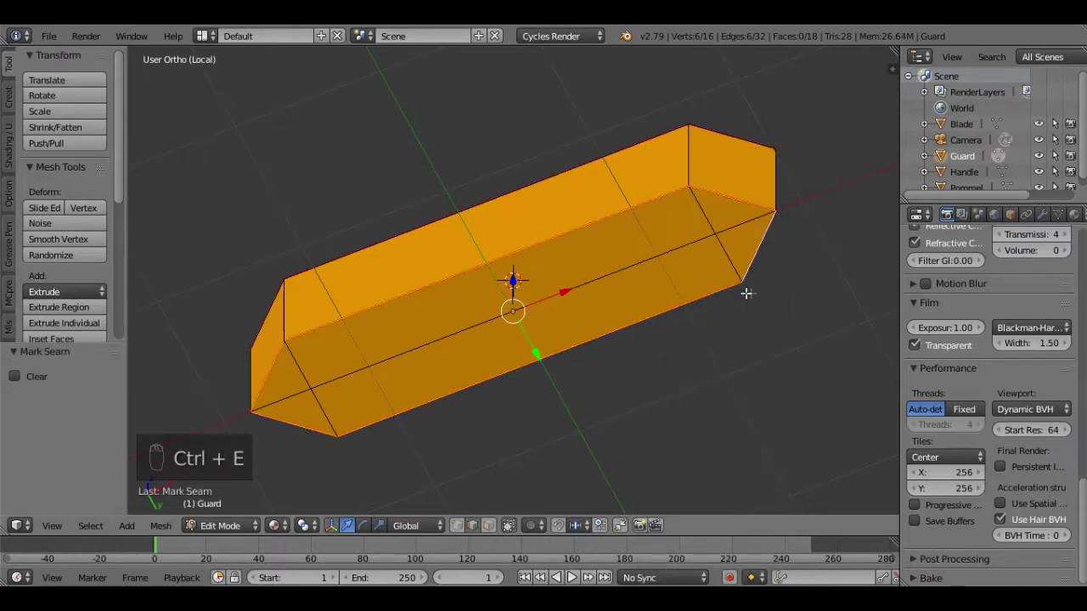
Mark the vertical edges at the guard's two pointed ends as seams and clear the selection
middle_click_drag(733, 354, 739, 311)
right_click(741, 242)
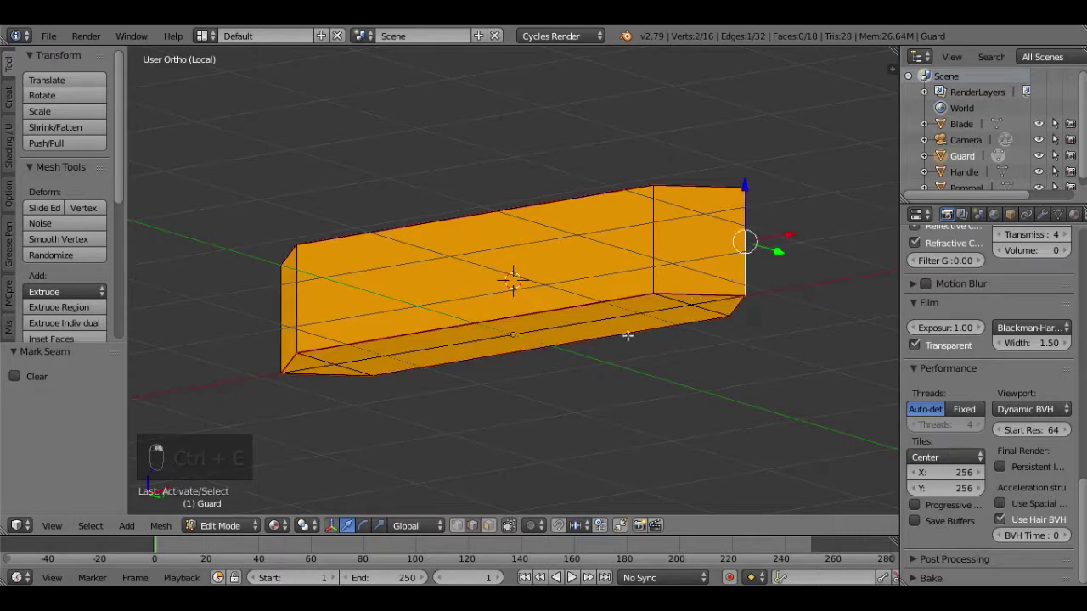
middle_click_drag(584, 356, 813, 385)
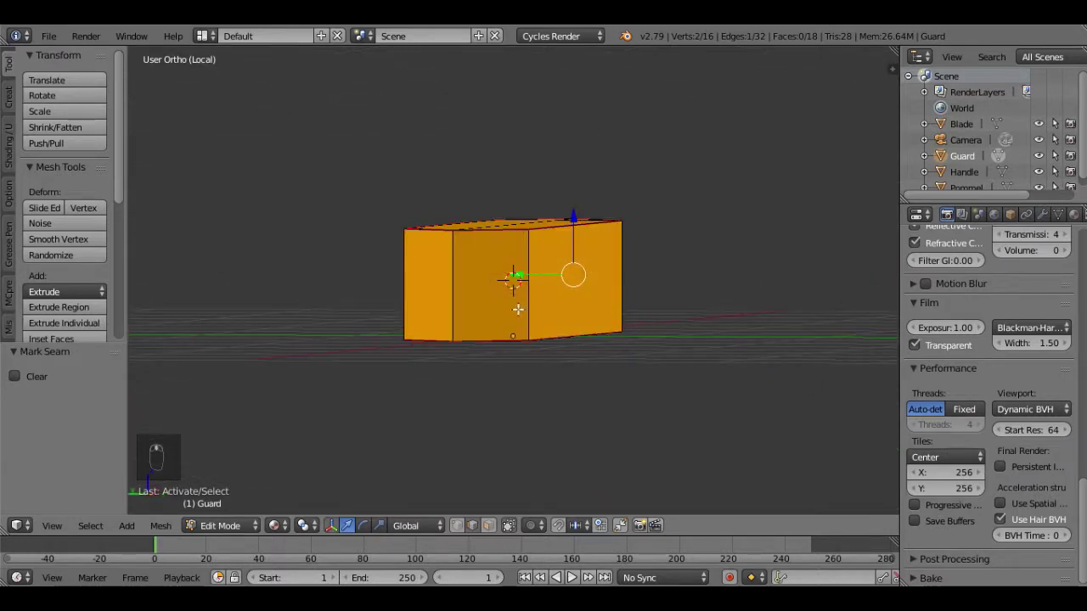
right_click(438, 303, "shift")
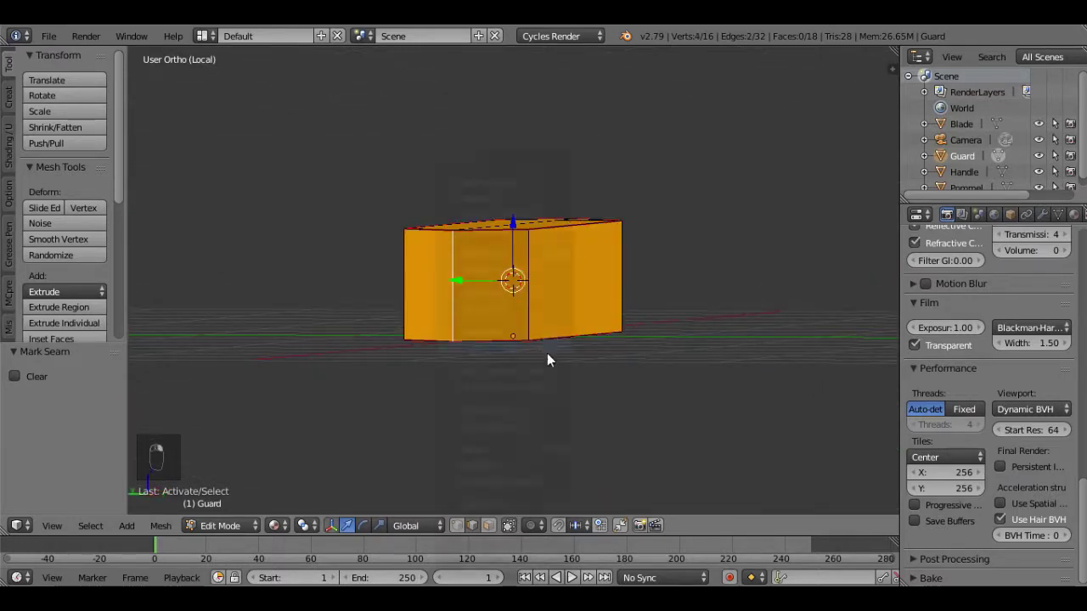
key("ctrl+e")
left_click(502, 299)
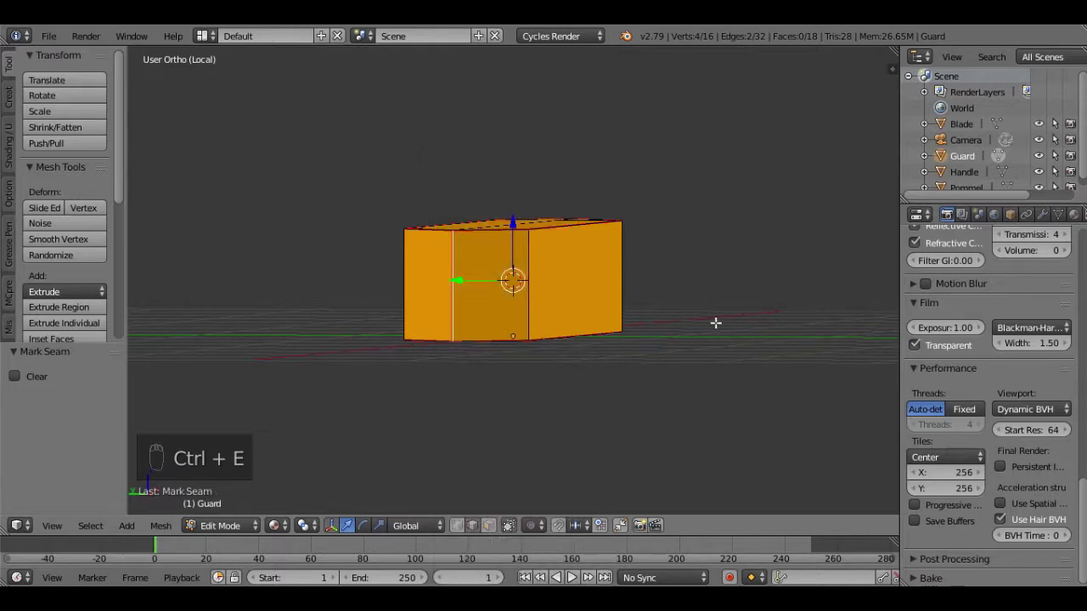
middle_click_drag(716, 320, 564, 374)
scroll(564, 374, "up", 4)
key("a")
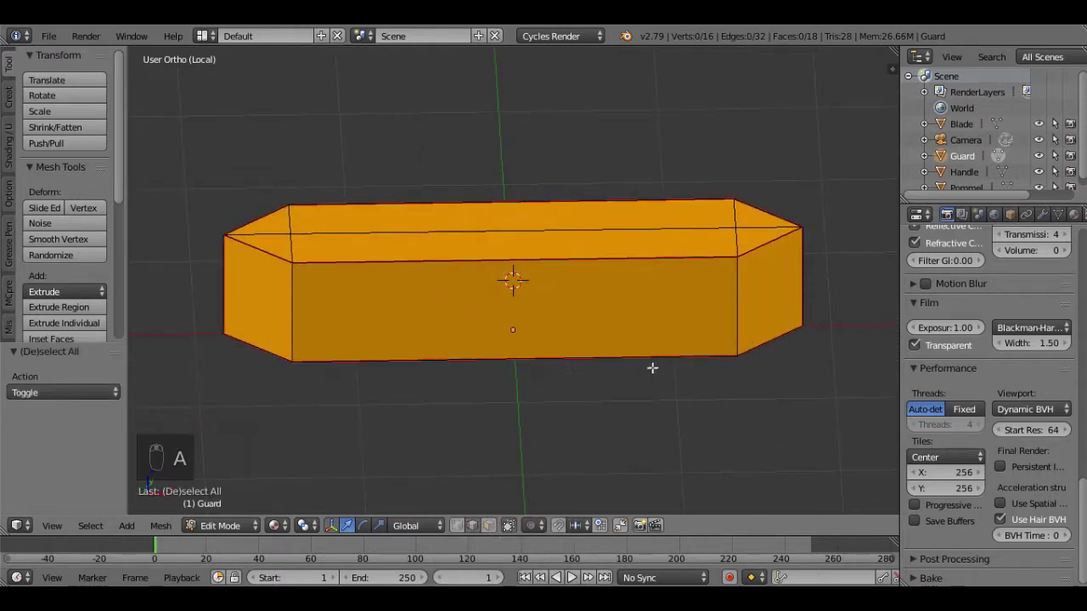
Split the 3D view, turn the second area into a UV/Image Editor, and unlink the Render Result image
middle_click_drag(650, 368, 518, 358)
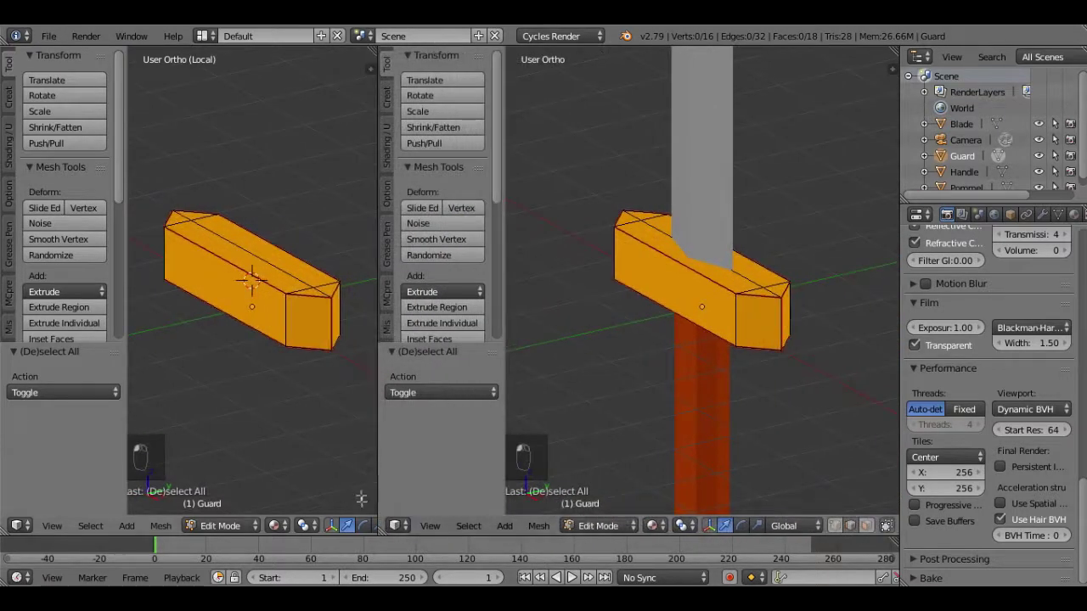
left_click(397, 526)
left_click(441, 403)
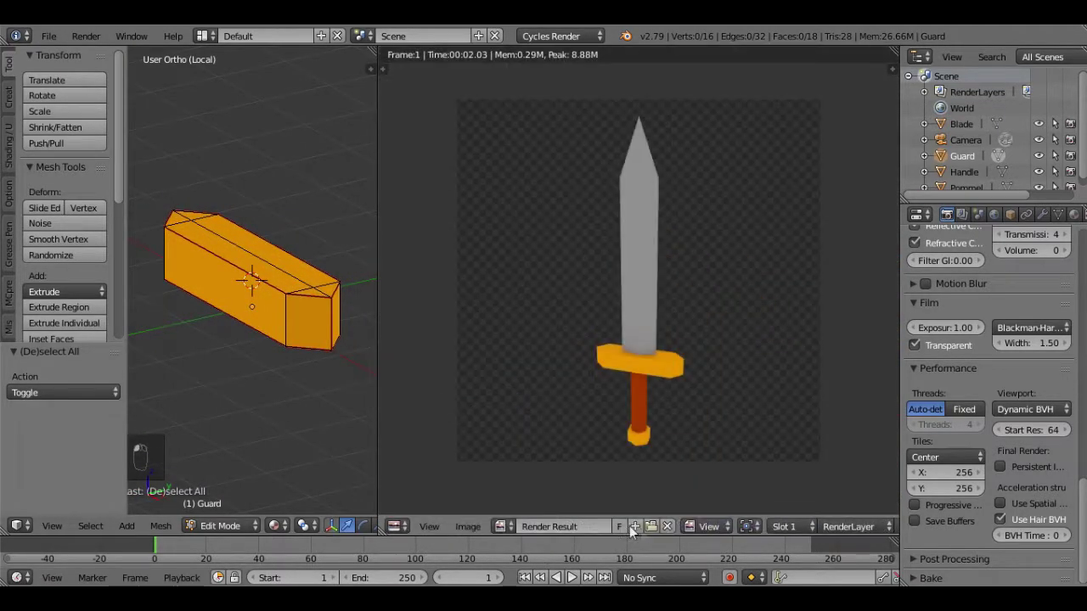
left_click(667, 526)
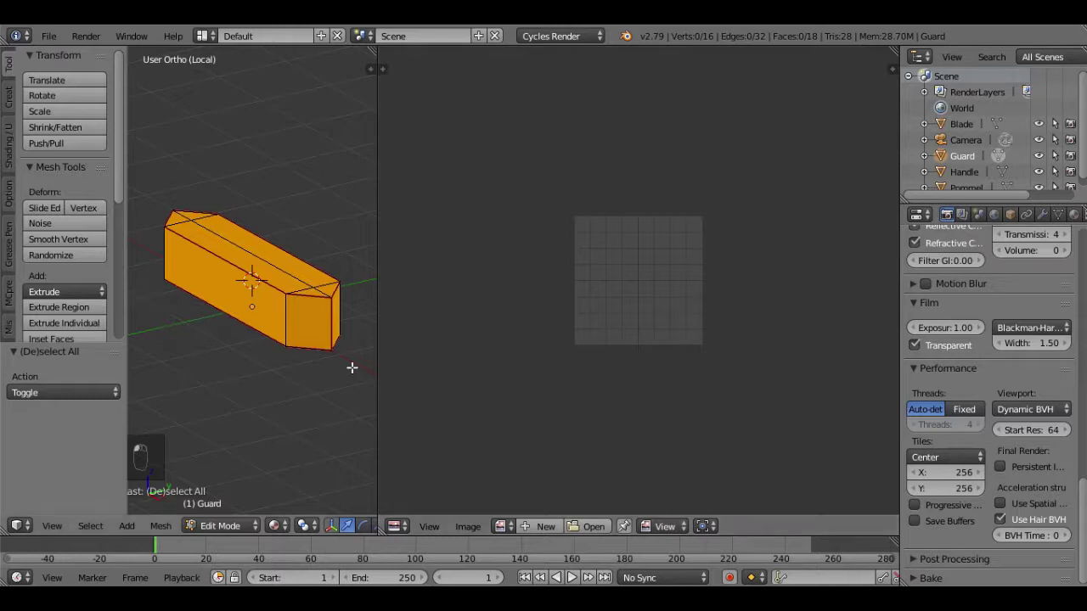
Select the whole guard mesh and unwrap it along its seams
key("a")
key("u")
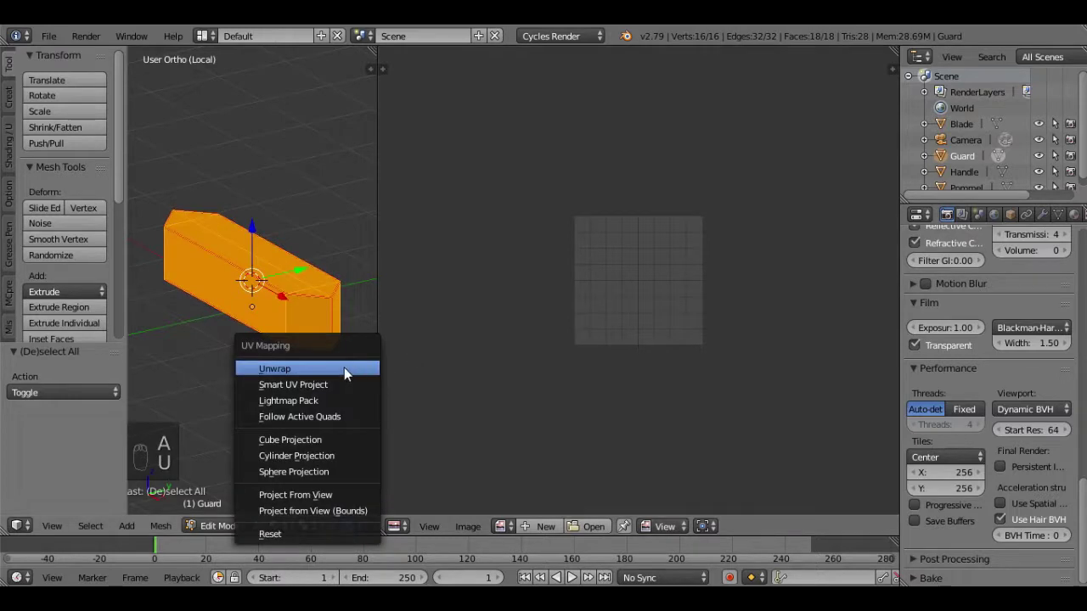
left_click(344, 367)
scroll(624, 393, "up", 3)
scroll(630, 394, "up", 2)
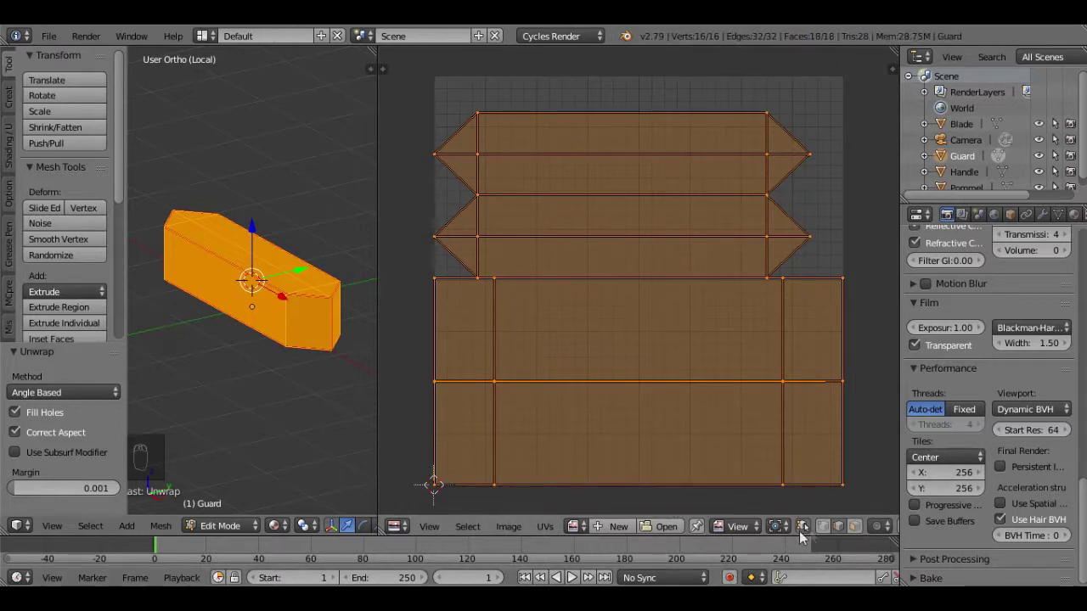
Switch UV selection to faces, clear the selection, and select all six faces of the uppermost pointed island
left_click(857, 527)
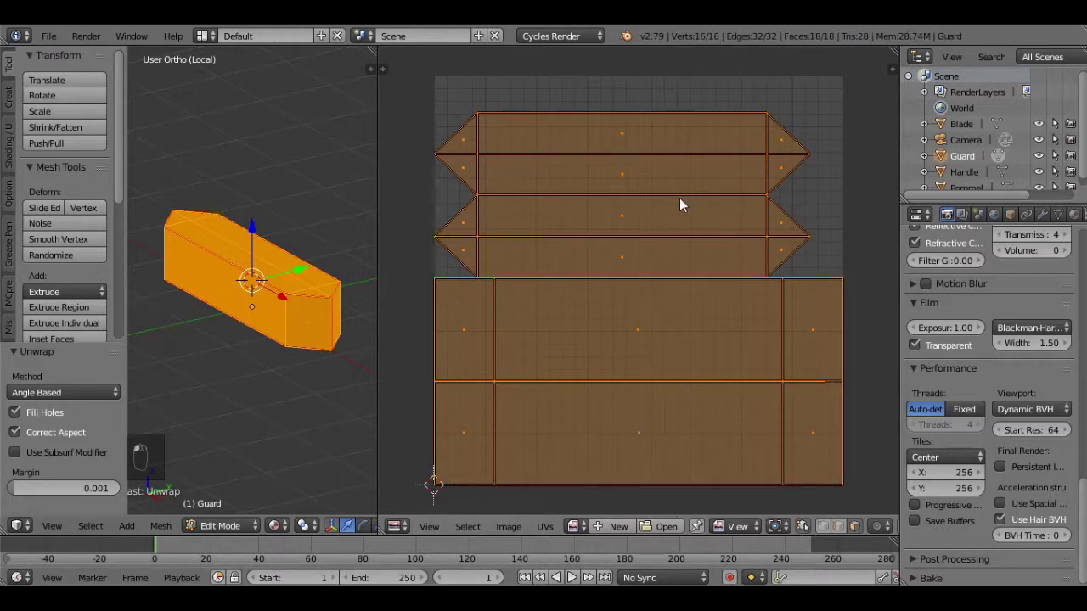
key("a")
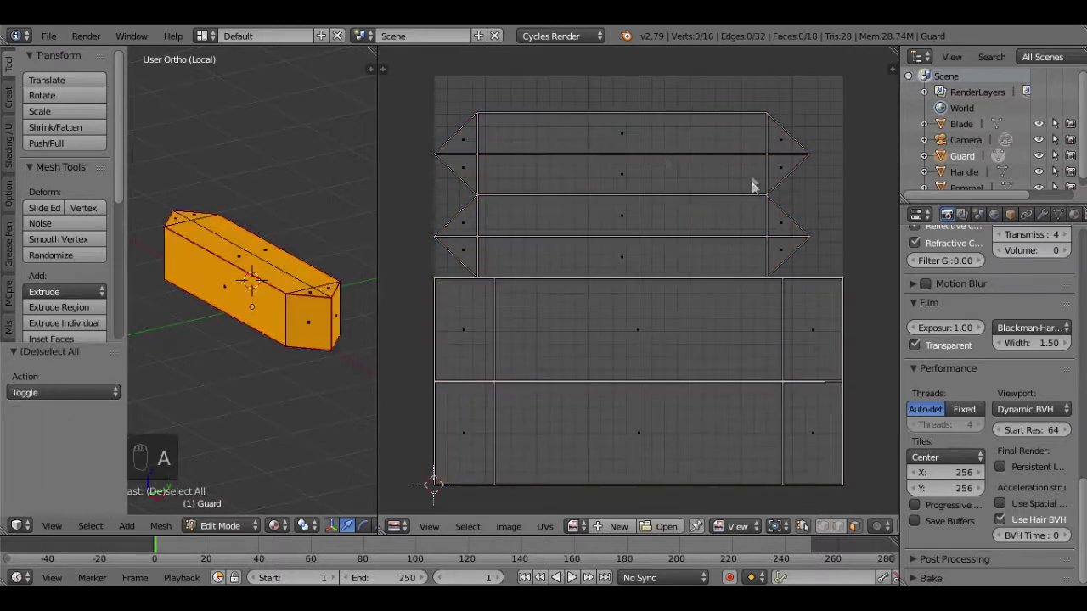
left_click(776, 174)
left_click(688, 188, "shift")
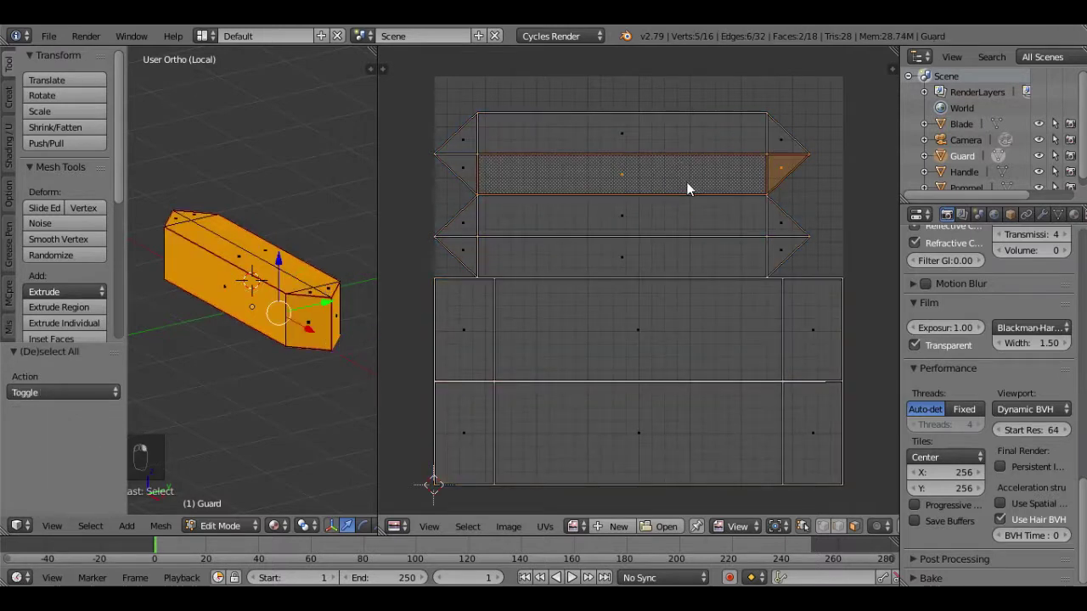
left_click(658, 129, "shift")
left_click(776, 141, "shift")
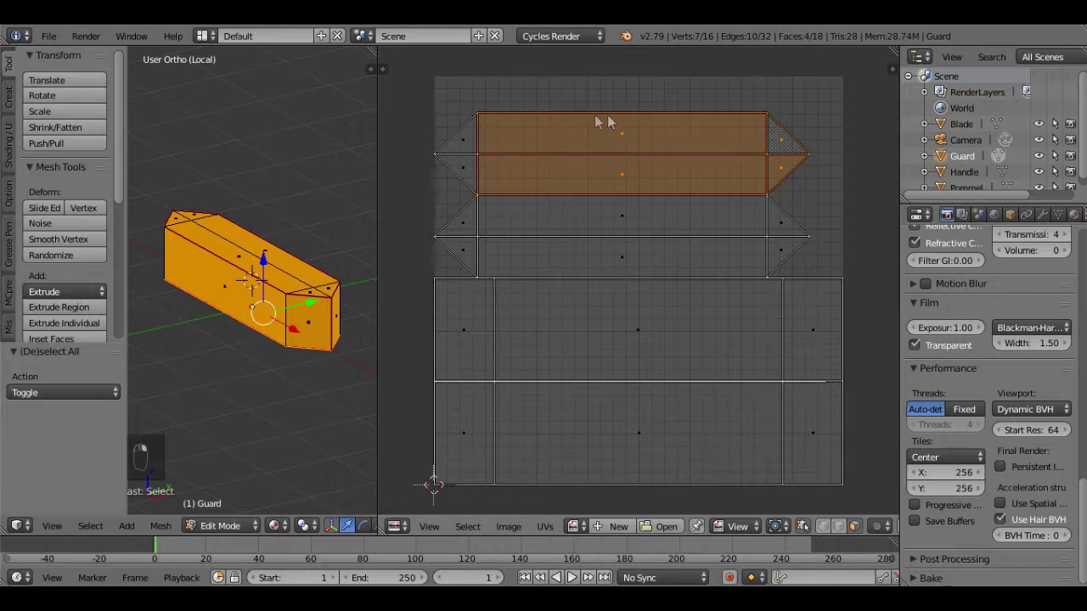
left_click(465, 141, "shift")
left_click(462, 169, "shift")
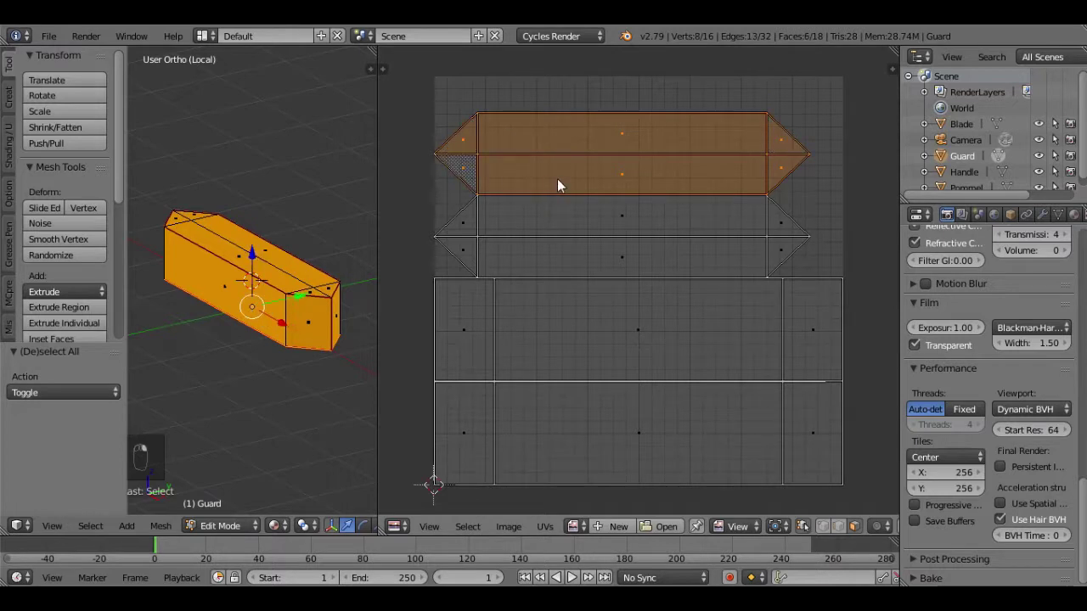
Move the selected island -0.201 along Y onto the matching pointed island below, and nudge it a further -0.002
key("g")
key("y")
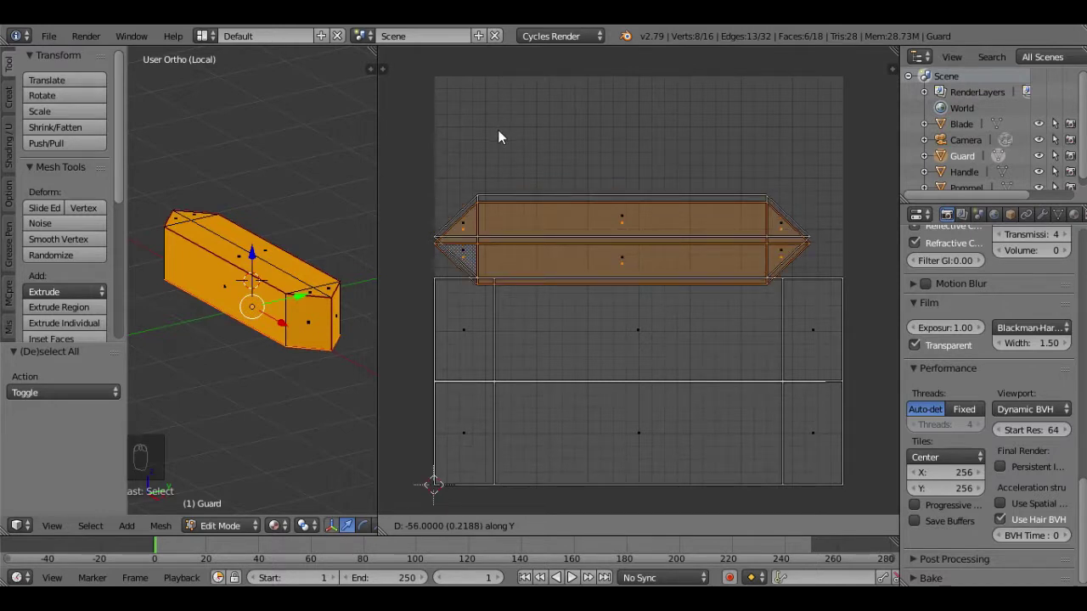
left_click(492, 87)
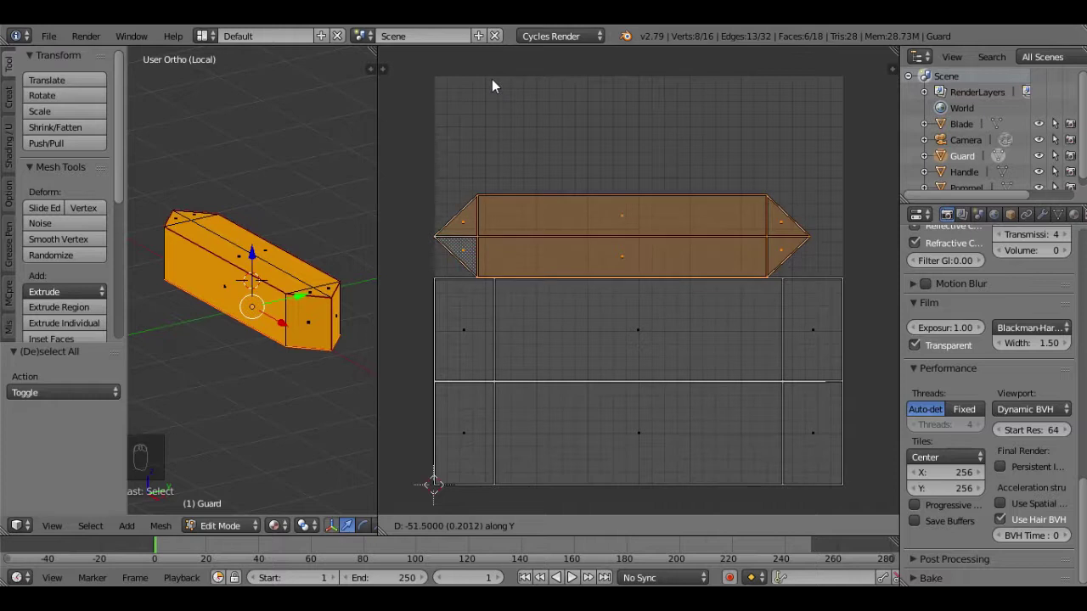
scroll(500, 115, "up", 3)
scroll(500, 116, "up", 1)
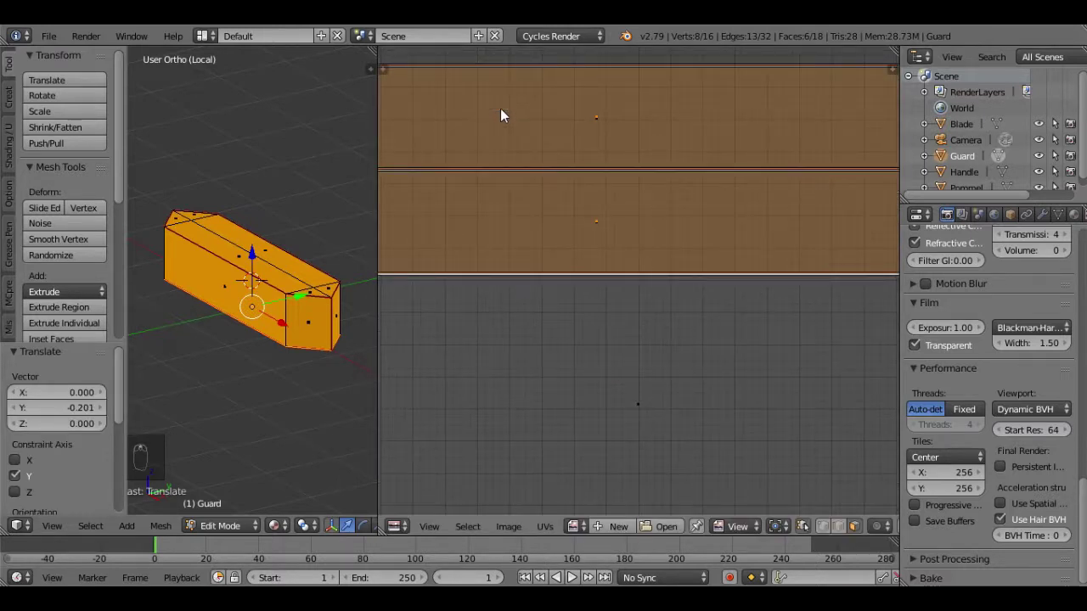
key("g")
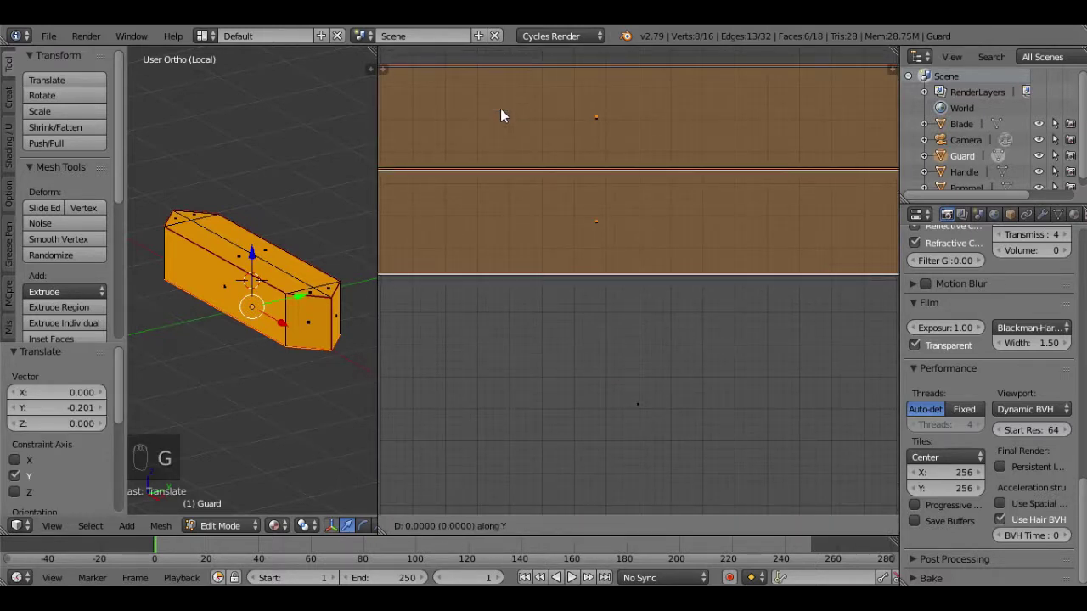
left_click(502, 126)
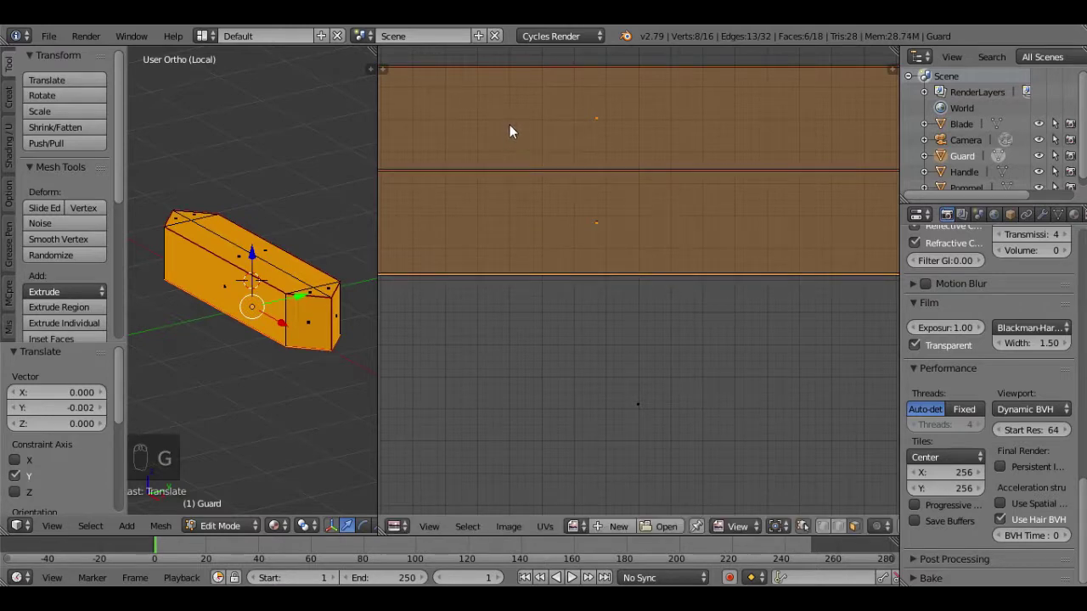
key("Home")
key("a")
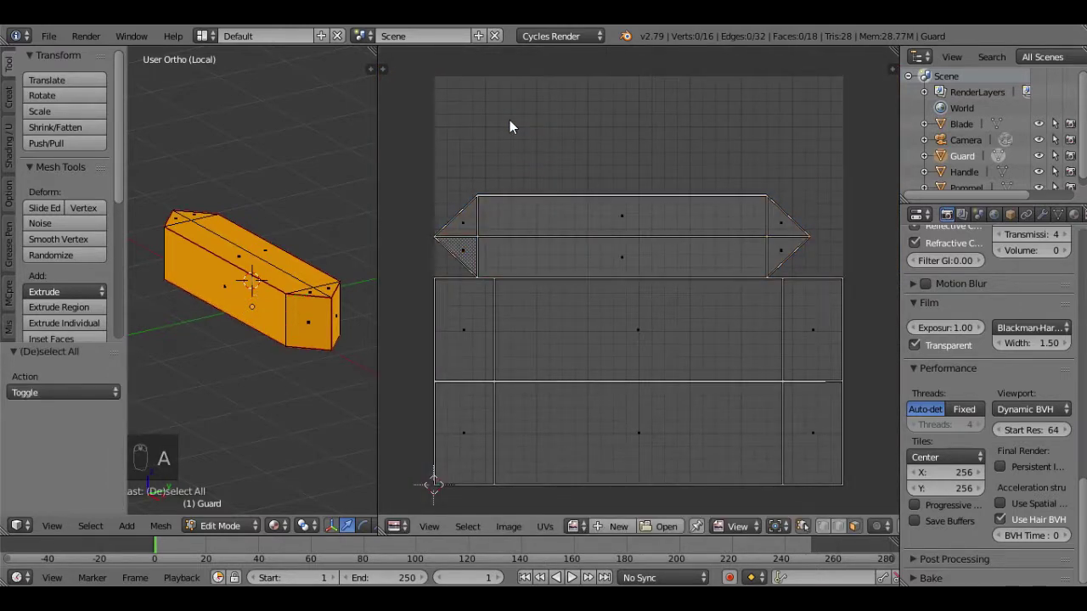
scroll(544, 185, "up", 3)
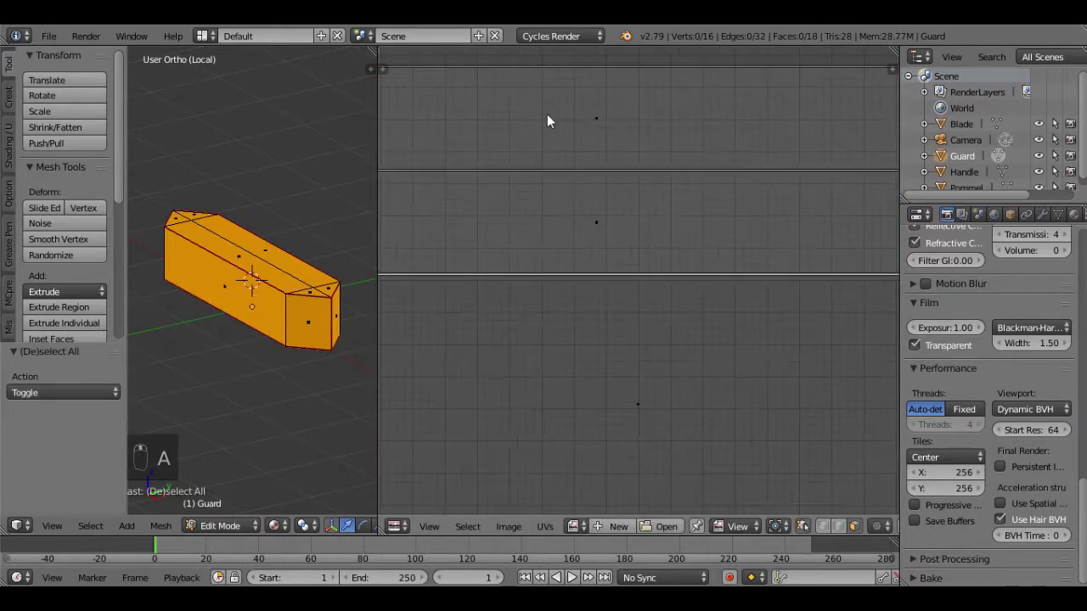
key("ctrl+z")
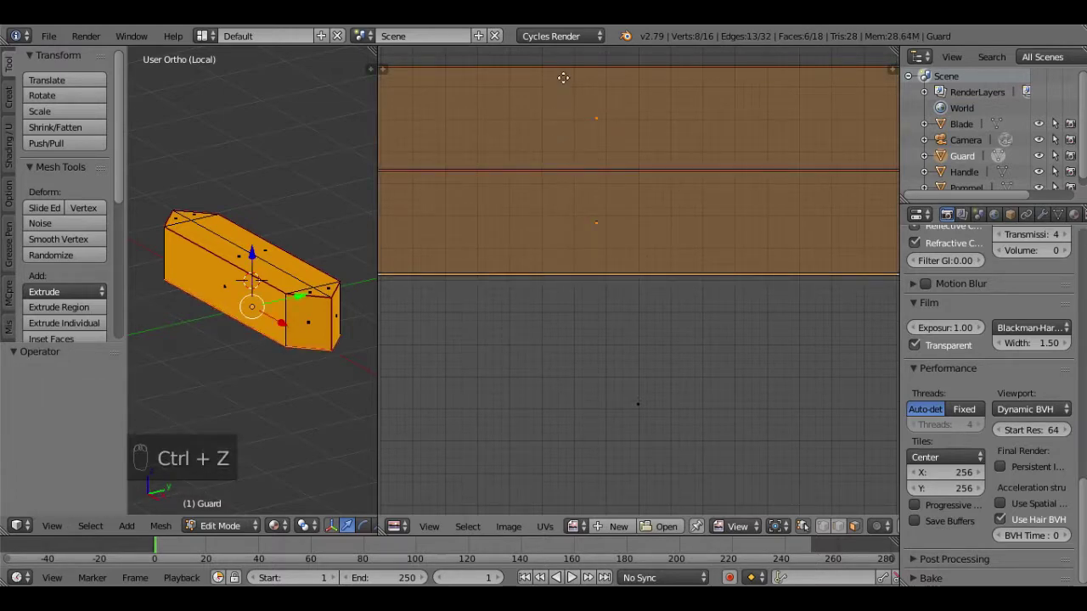
Nudge the selected pointed island about 0.0003 along Y to align its edges precisely with the island underneath
middle_click_drag(563, 77, 540, 211)
scroll(840, 160, "up", 3)
scroll(695, 192, "up", 4)
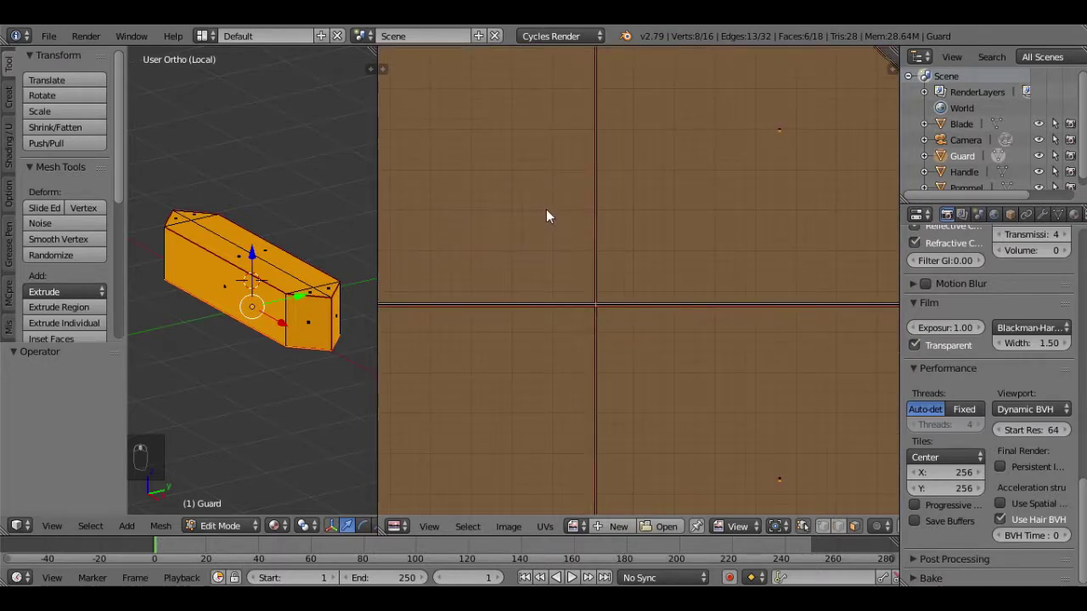
key("g")
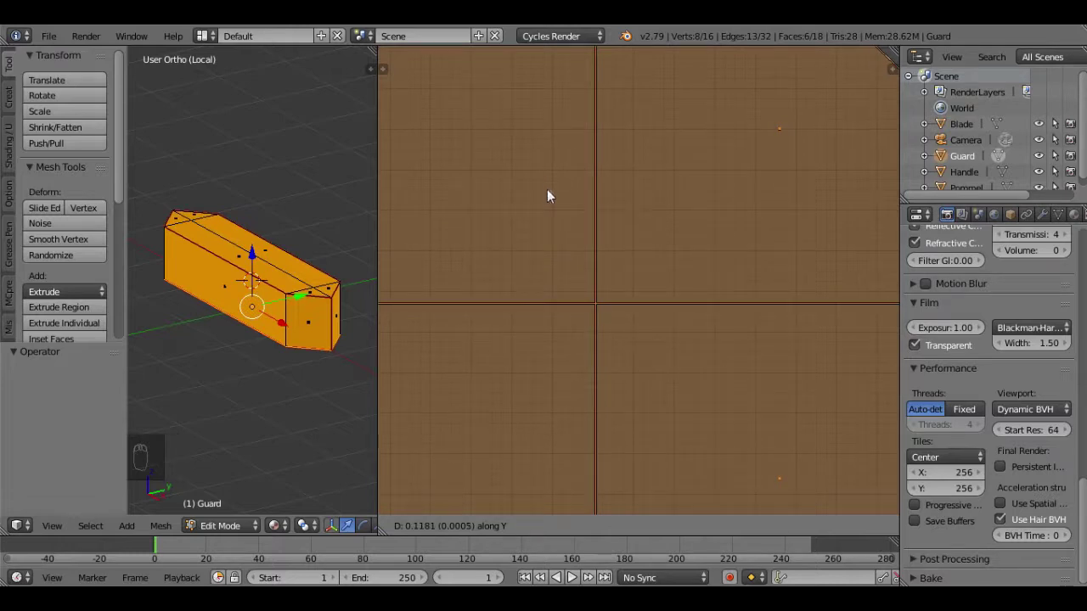
left_click(547, 190)
scroll(565, 249, "down", 4)
scroll(576, 240, "down", 3)
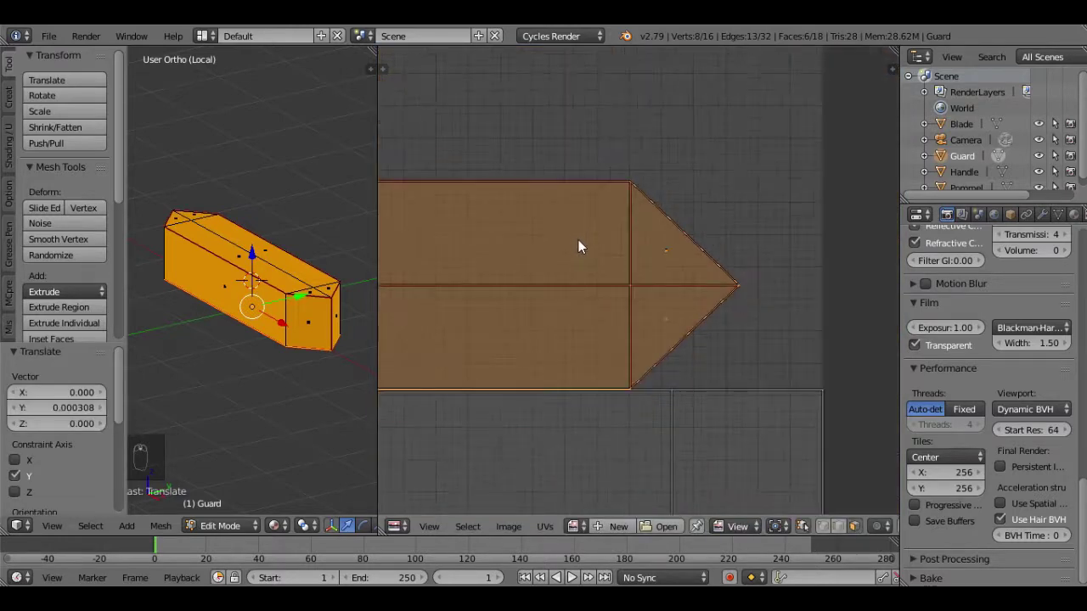
middle_click_drag(582, 238, 582, 206)
scroll(582, 206, "down", 4)
Circle-select both stacked pointed islands and move them 0.238 along Y, away from the rectangular side strips
key("a")
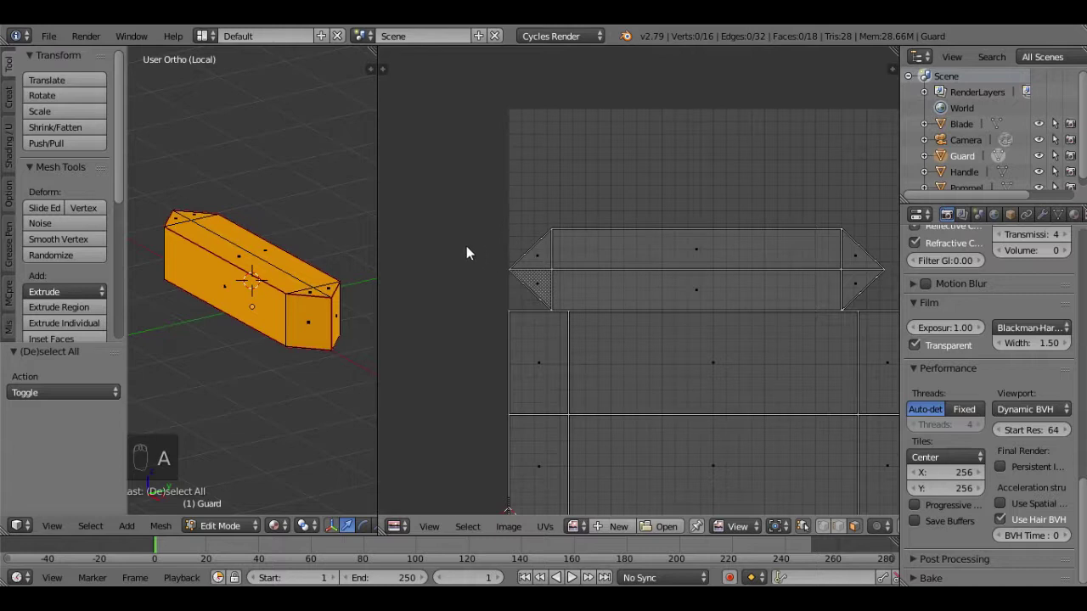
key("c")
left_click_drag(504, 252, 543, 272)
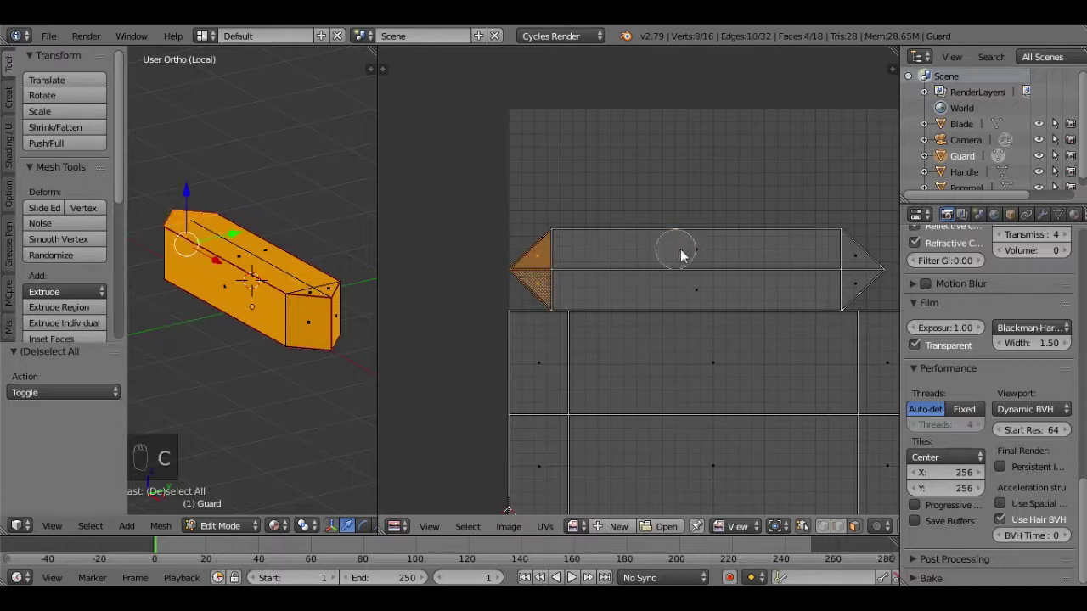
mouse_move(680, 249)
left_mouse_down()
mouse_move(691, 275)
mouse_move(833, 243)
mouse_move(847, 278)
mouse_move(757, 225)
left_mouse_up()
right_click(758, 225)
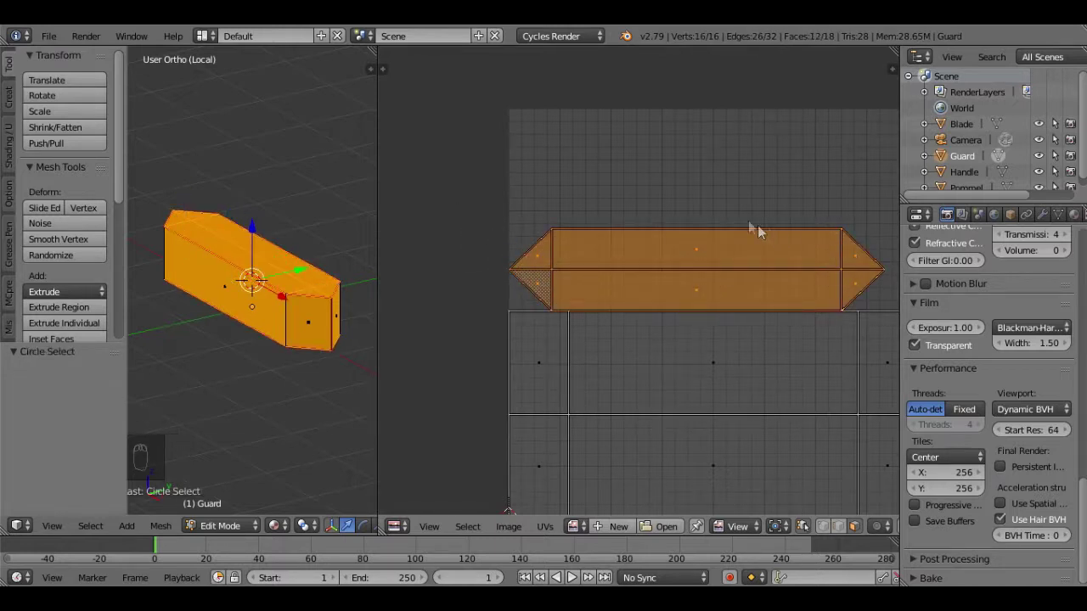
key("g")
left_click(677, 63)
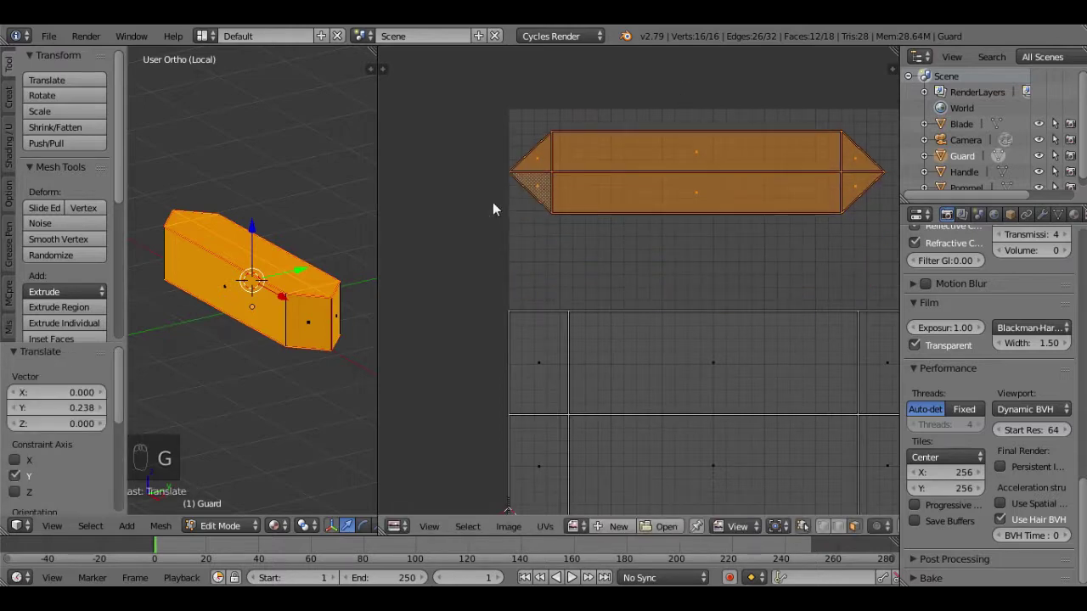
Select the three faces of the upper rectangular strip and move them -0.25 along Y onto the lower strip, plus a -0.004 nudge
key("a")
middle_click_drag(443, 238, 876, 162)
right_click(632, 277)
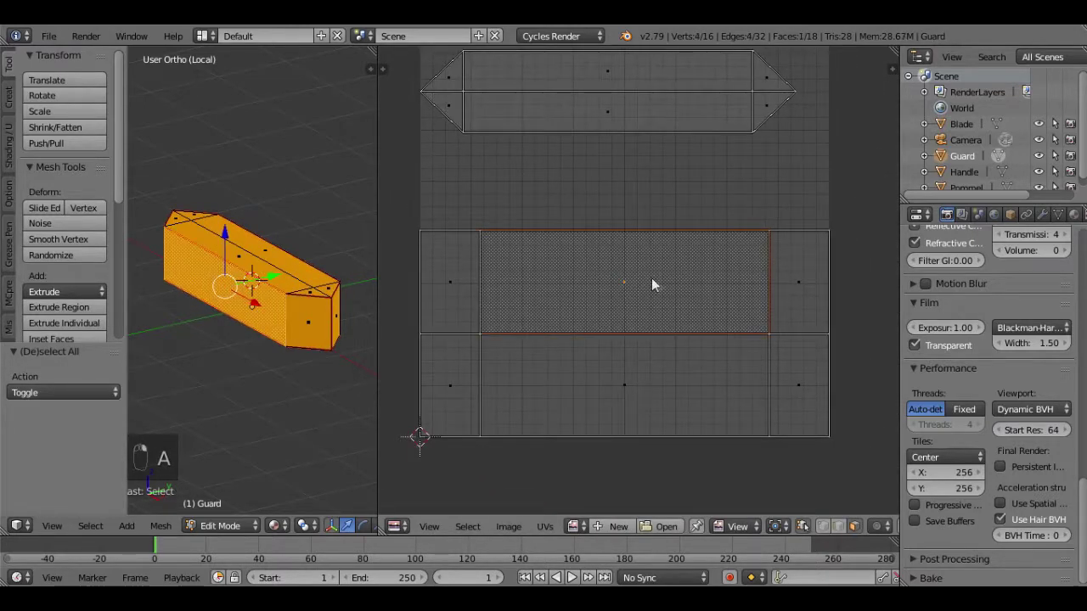
right_click(767, 291, "shift")
right_click(459, 269, "shift")
key("g")
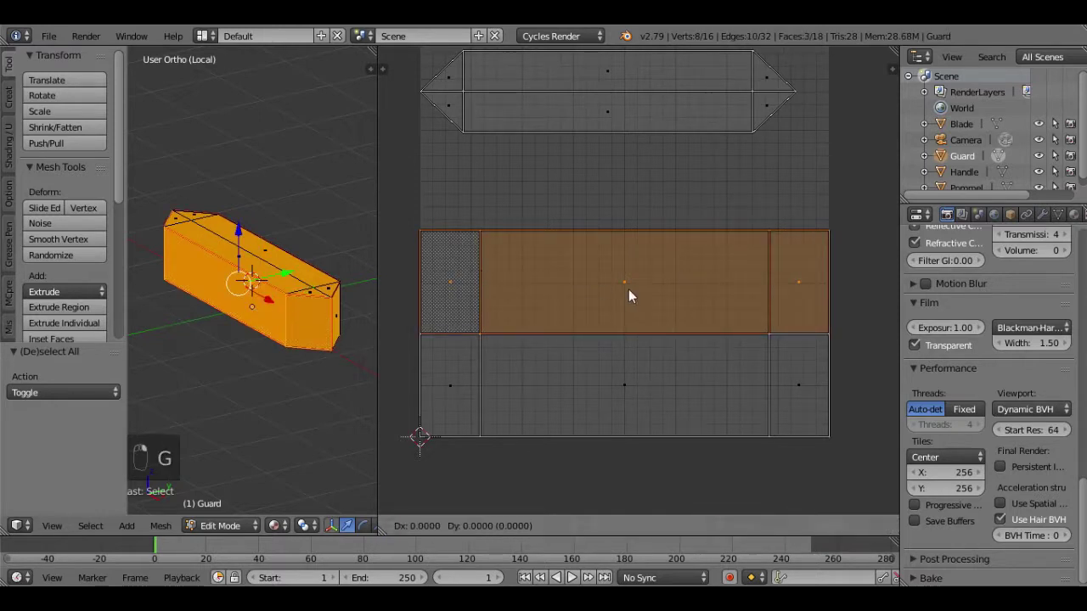
key("y")
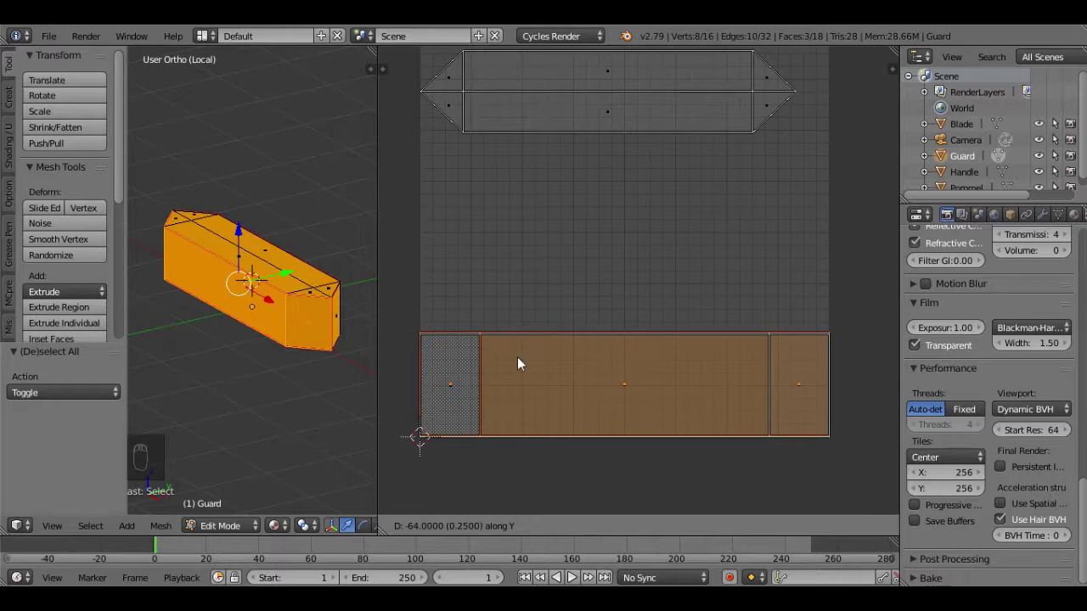
left_click(517, 357)
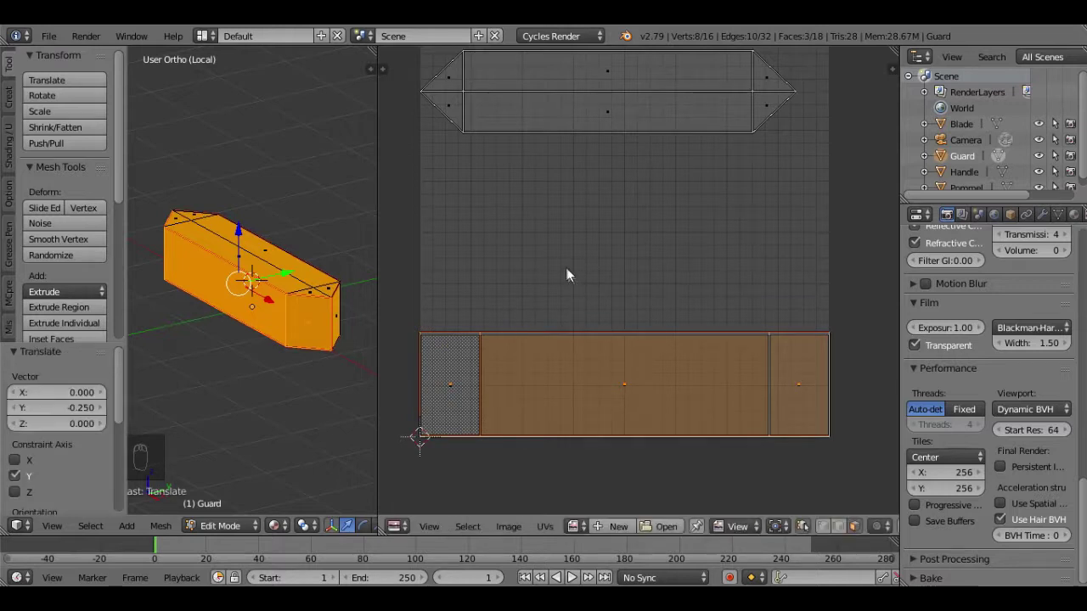
key("g")
key("y")
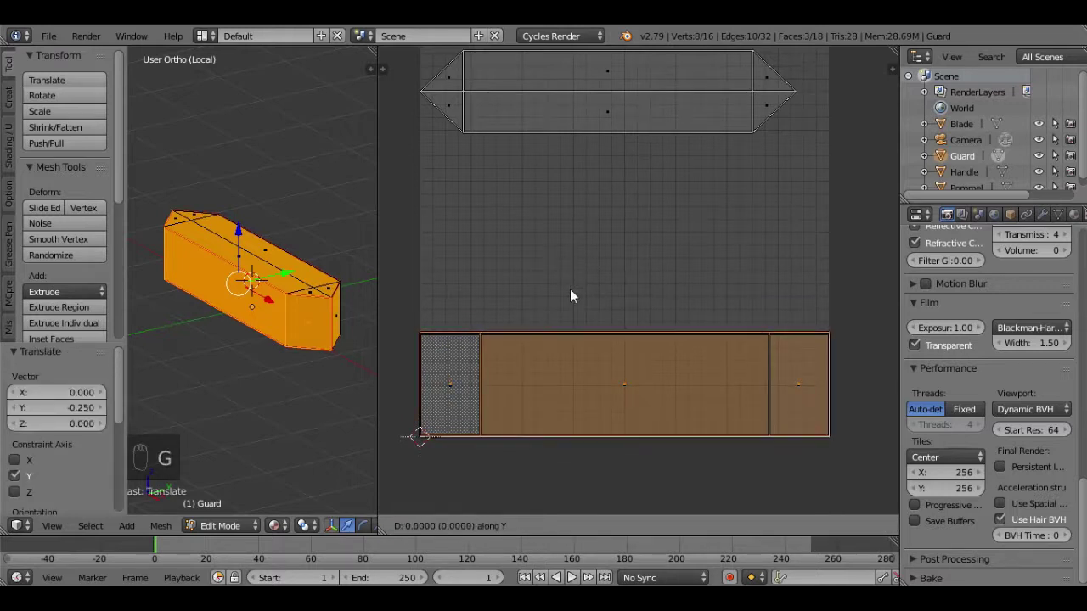
left_click(570, 311)
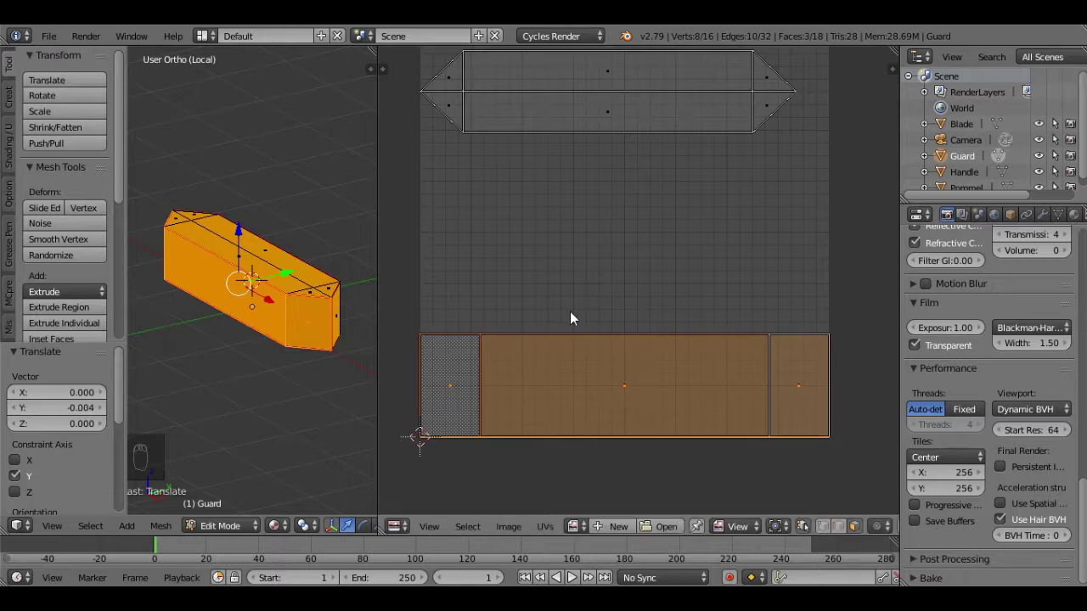
Fine-align the overlapping rectangular strip by nudging it about 0.001 along Y and about 0.001 along X
scroll(584, 424, "up", 4)
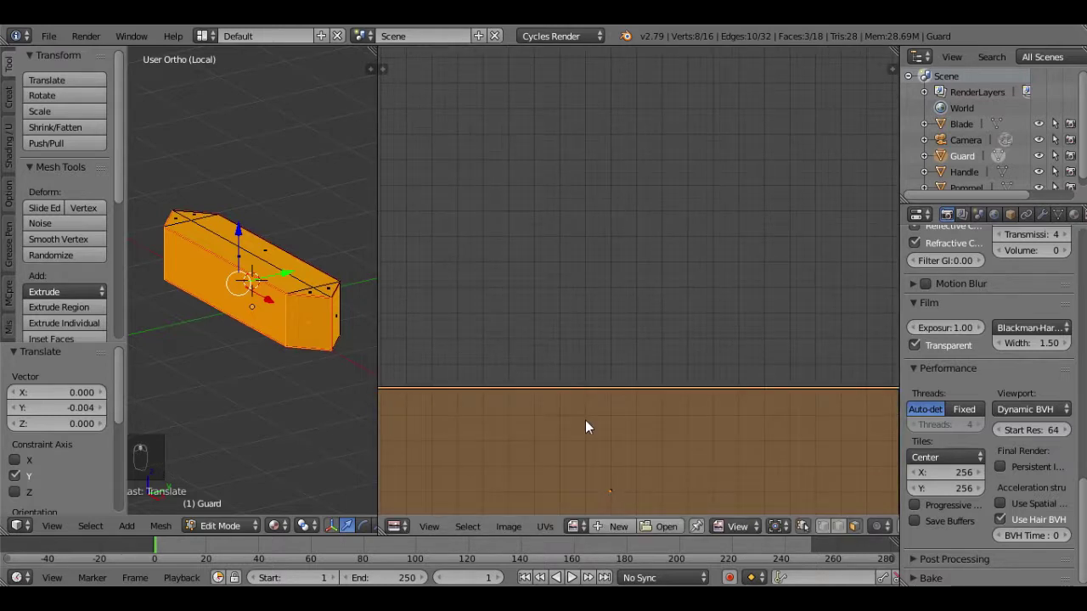
middle_click_drag(585, 420, 595, 245)
scroll(598, 246, "up", 3)
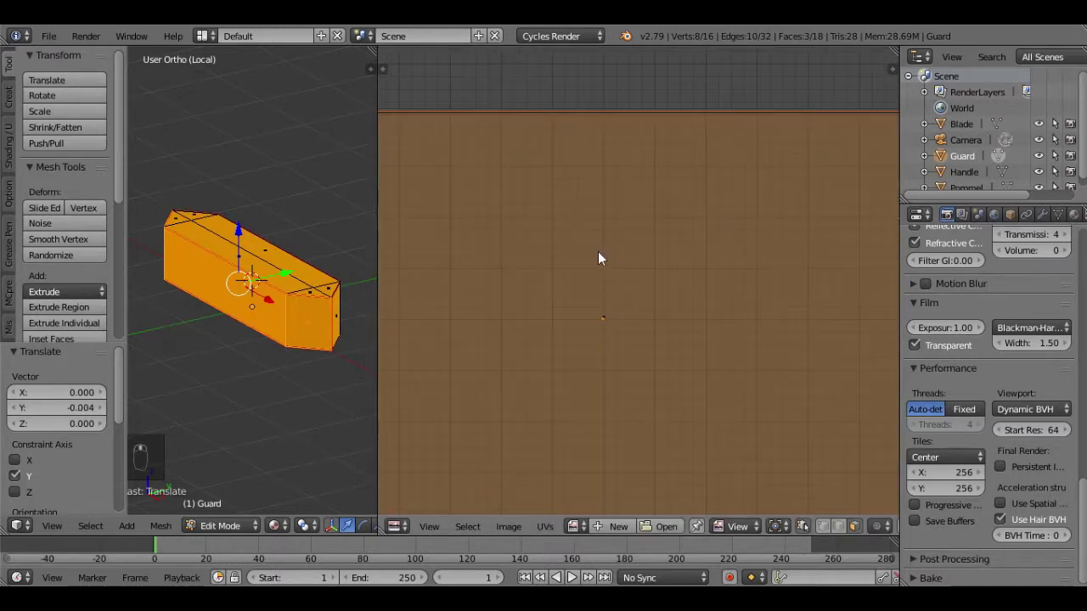
scroll(598, 258, "down", 4)
scroll(598, 258, "up", 1)
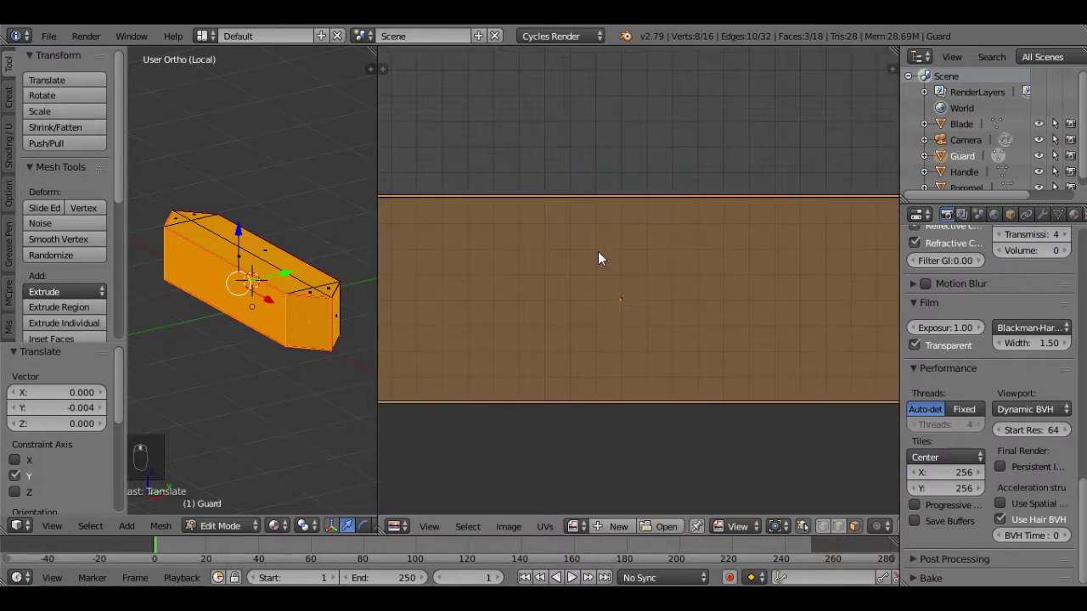
key("g")
key("y")
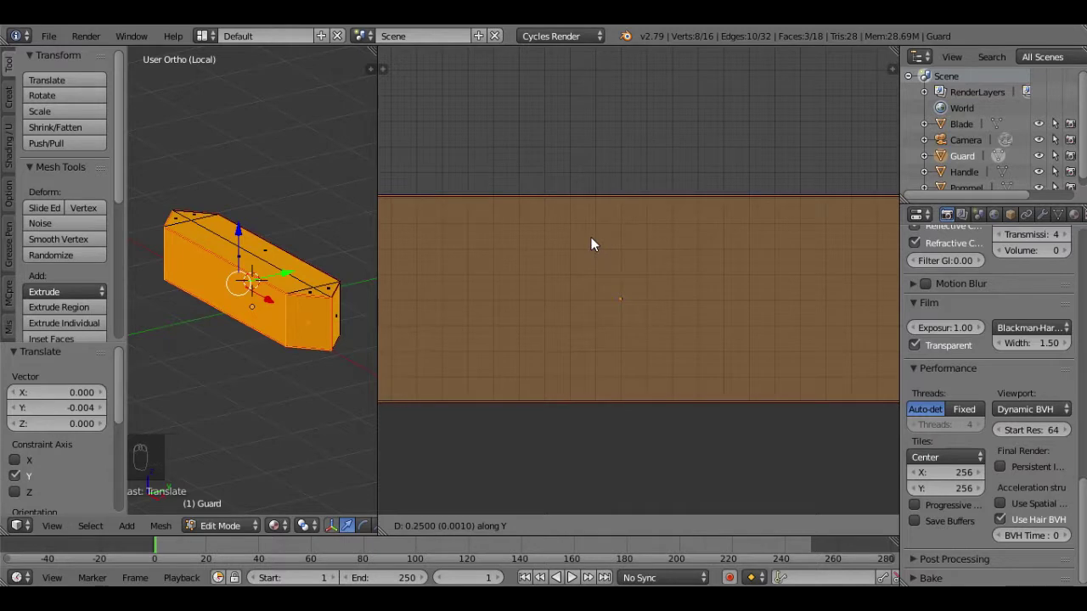
left_click(592, 241)
key("g")
key("x")
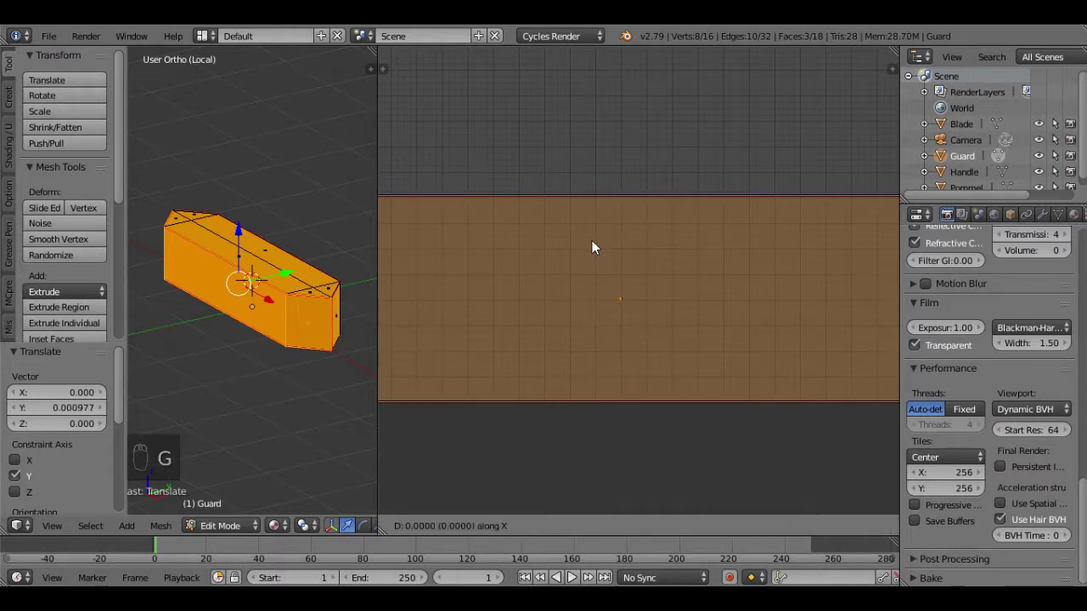
left_click(605, 250)
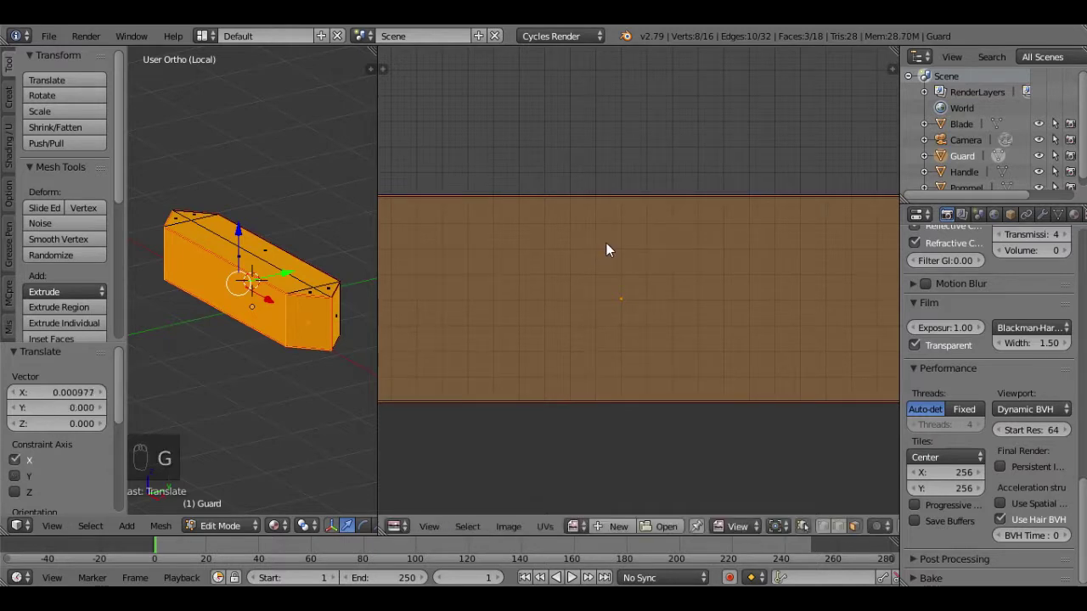
scroll(606, 250, "down", 3)
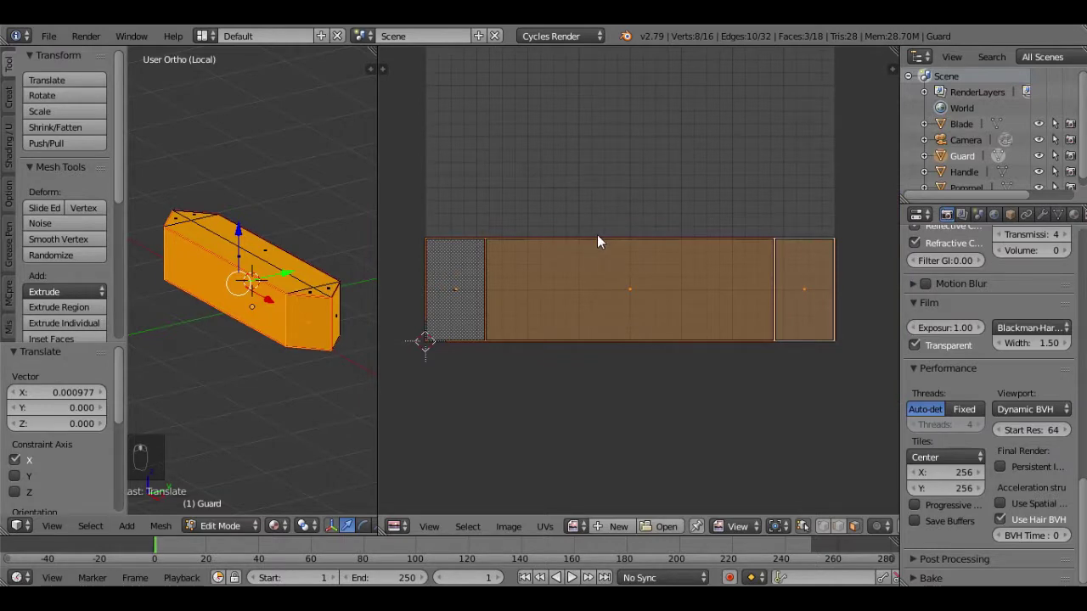
Select all of the guard's UV islands and scale them down uniformly to about 0.562
key("a")
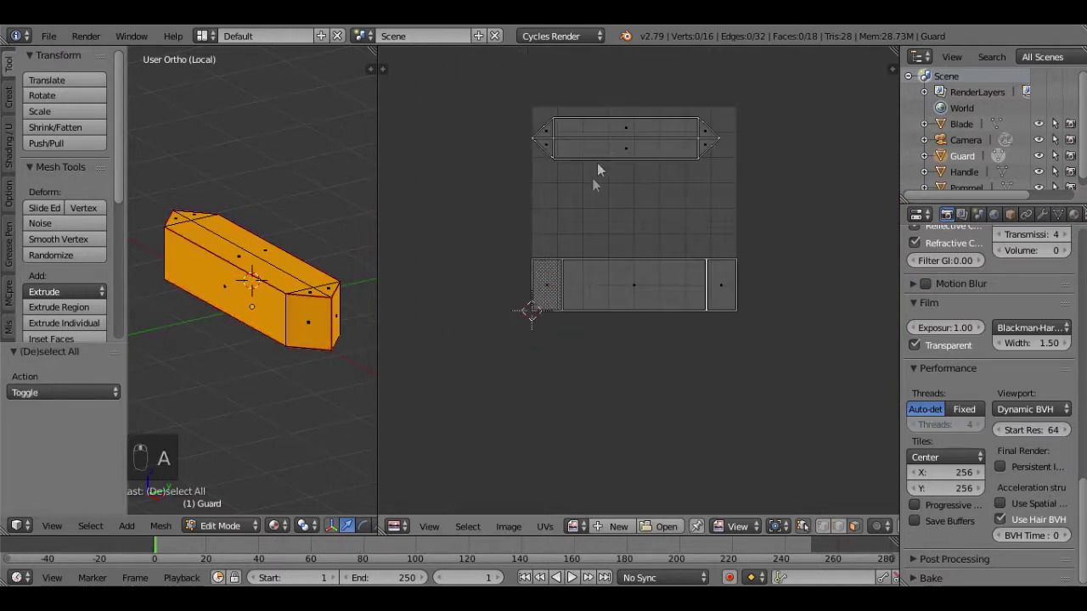
scroll(561, 206, "up", 1)
middle_click_drag(562, 207, 534, 294)
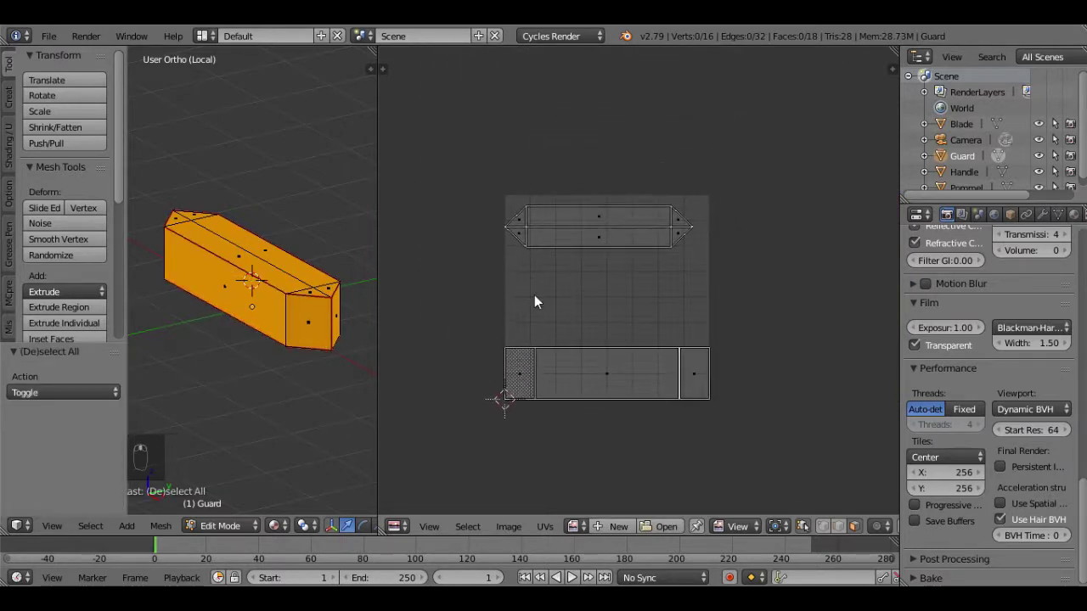
key("a")
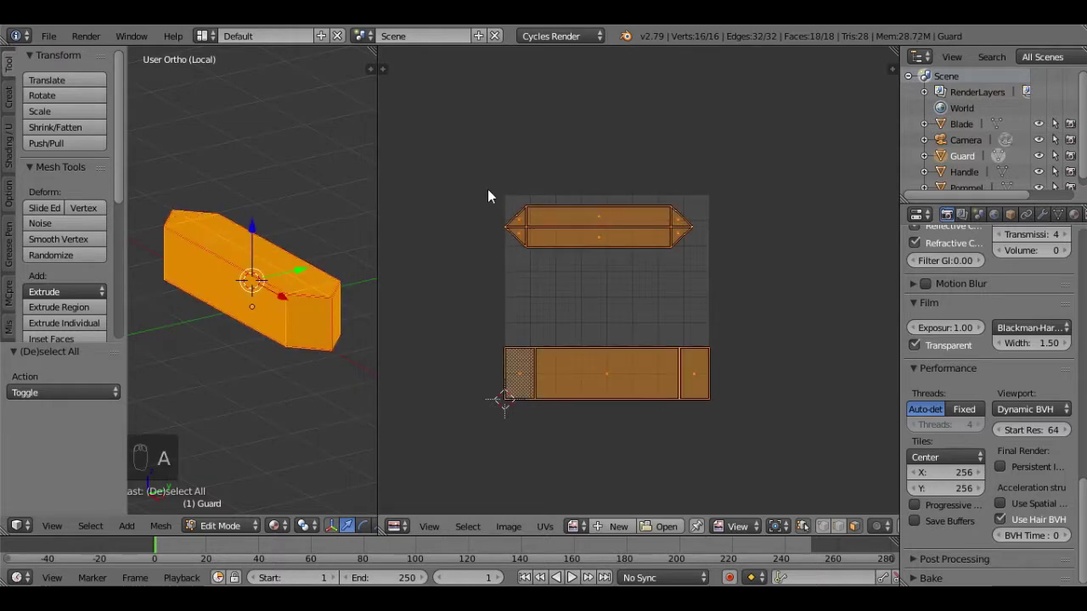
key("s")
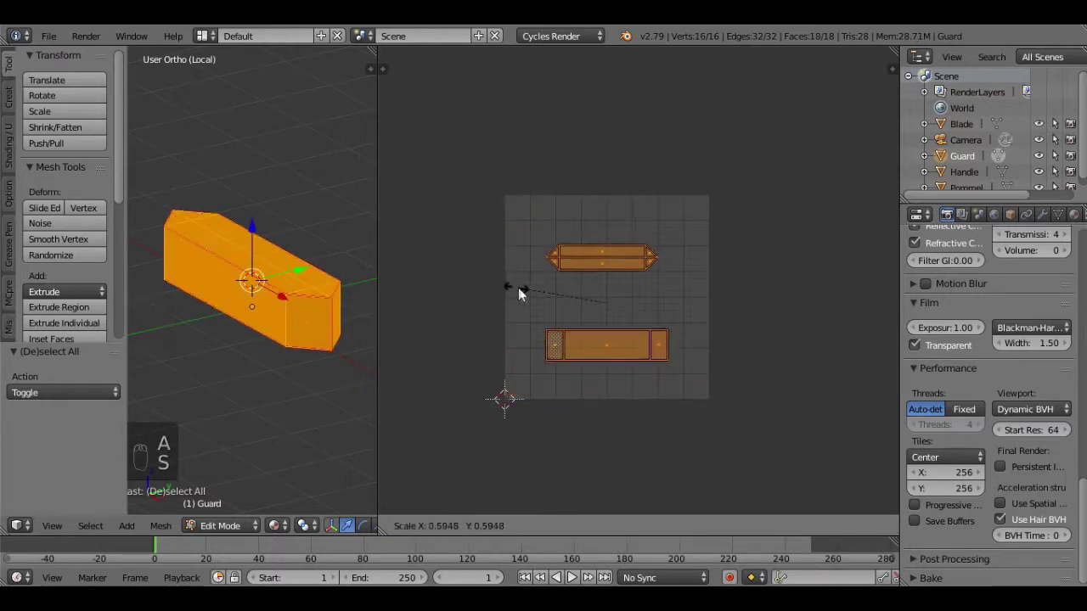
left_click(521, 289)
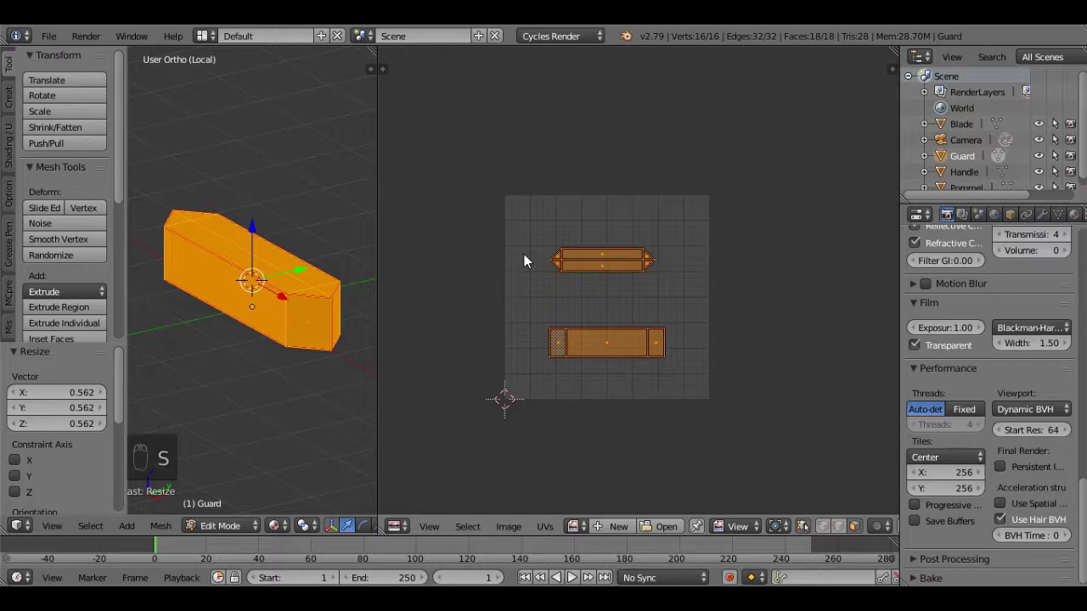
Circle-select the stacked pointed islands and move them about 0.023 along X and -0.258 along Y, just above the rectangular strips
key("a")
key("c")
mouse_move(535, 255)
left_mouse_down()
mouse_move(561, 250)
mouse_move(585, 267)
left_mouse_up()
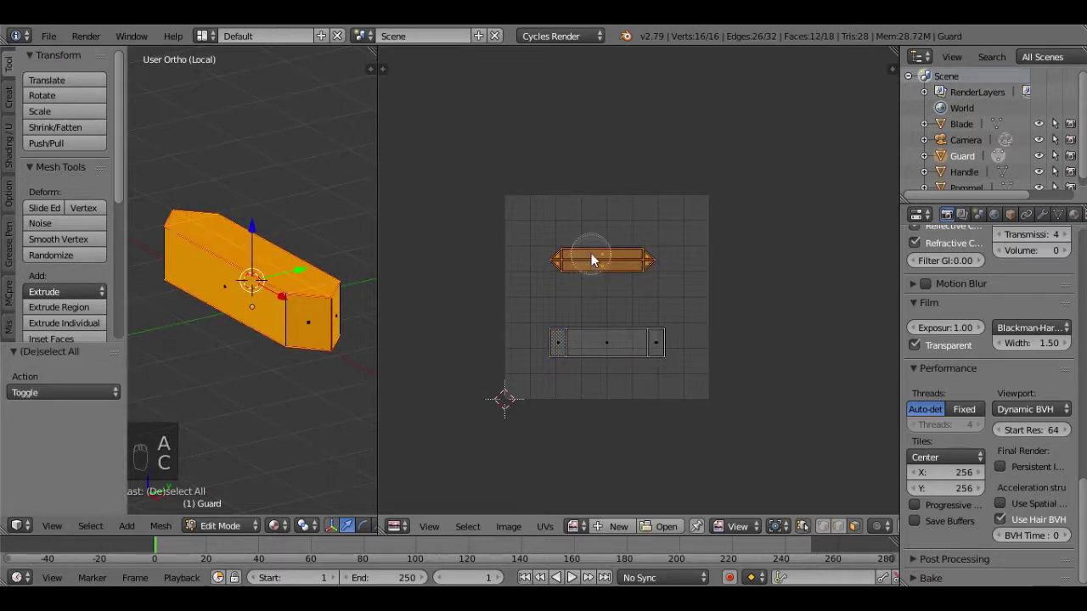
right_click(584, 253)
key("g")
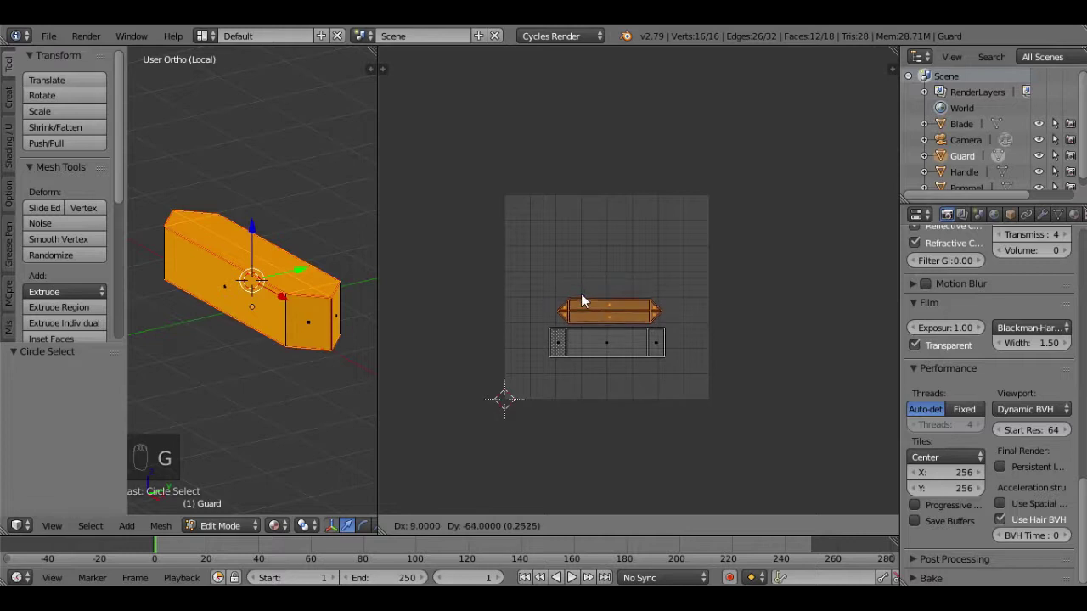
left_click(579, 296)
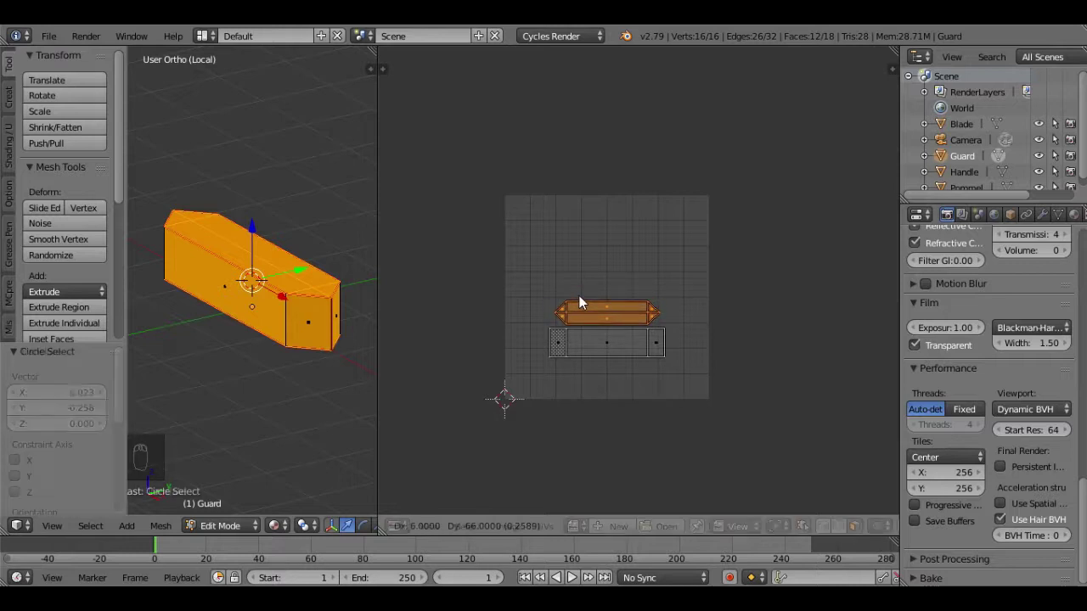
Circle-select both the pointed and rectangular guard islands and rotate them together by 45 degrees
key("a")
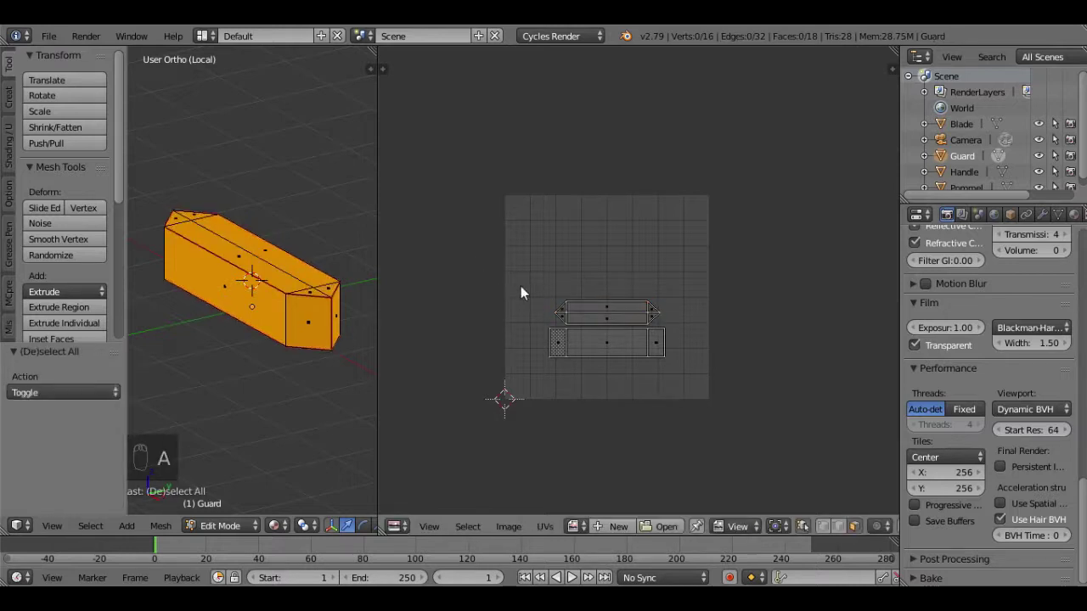
key("c")
mouse_move(547, 338)
left_mouse_down()
mouse_move(625, 340)
mouse_move(657, 293)
left_mouse_up()
right_click(657, 311)
type("r")
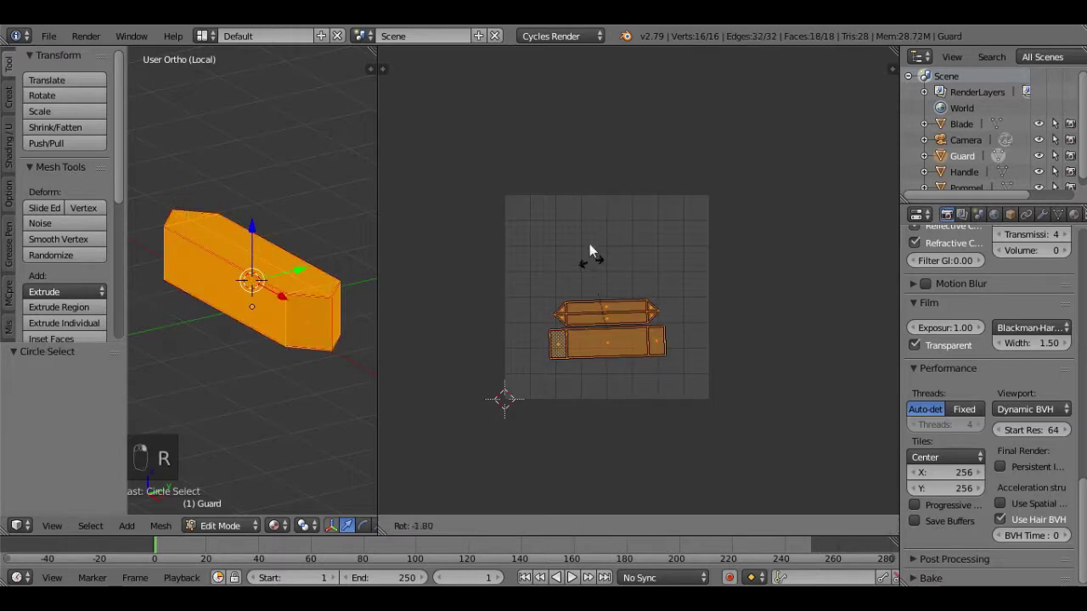
type("45")
key("Return")
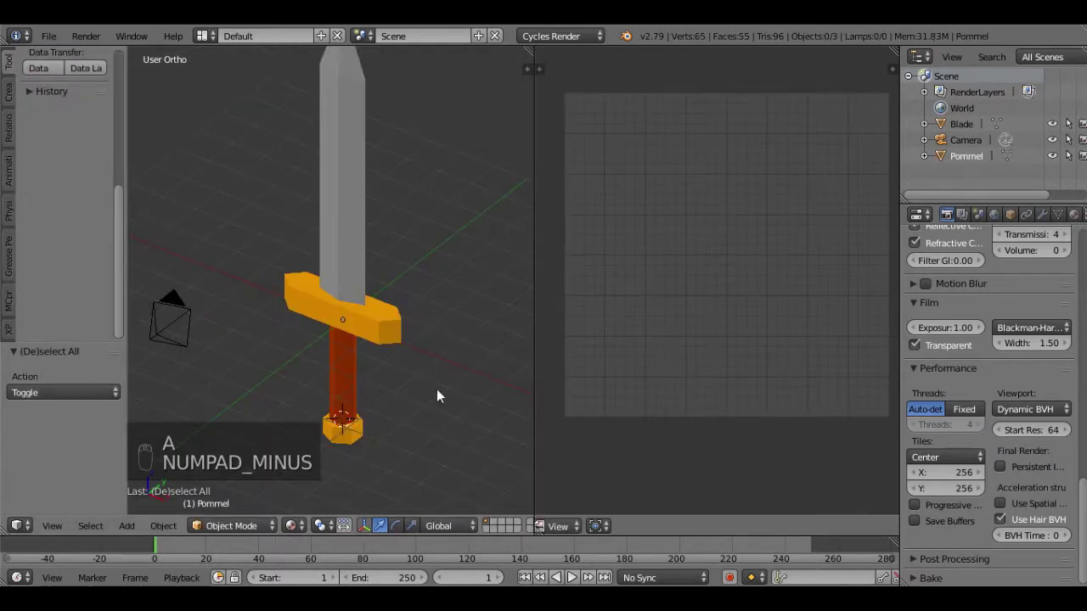
Enter Edit Mode on the joined Blade object and select the guard's linked top faces, delimited by seams
middle_click_drag(438, 395, 452, 353)
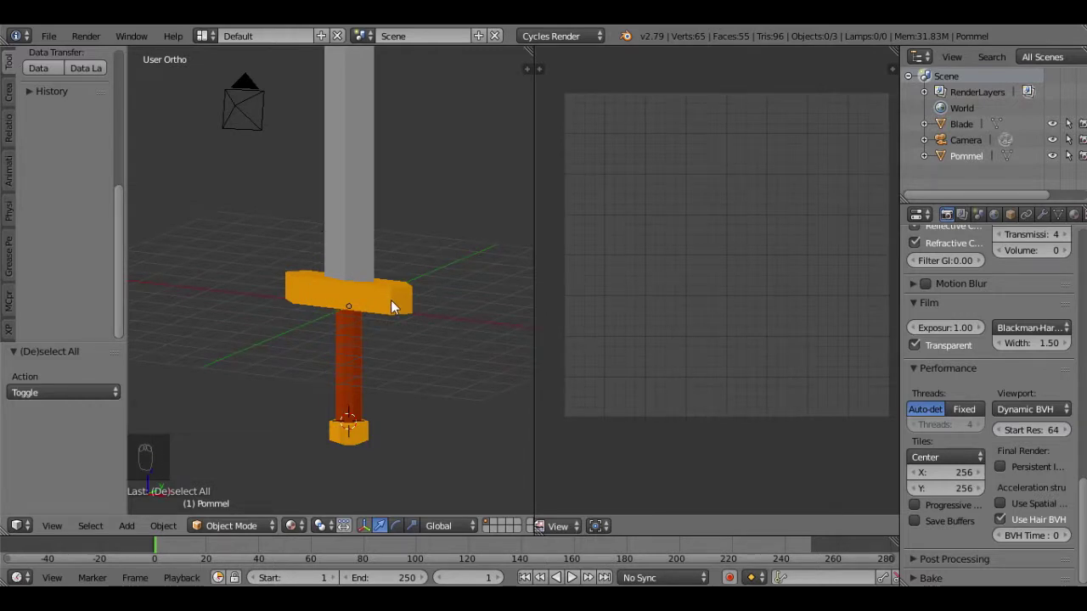
middle_click_drag(424, 231, 414, 344)
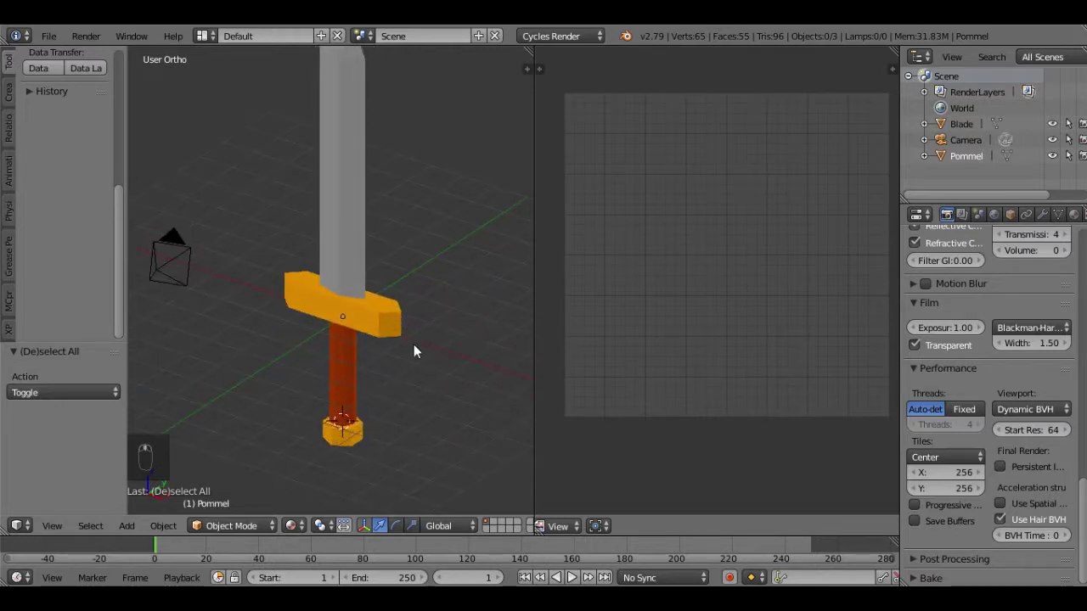
right_click(353, 380)
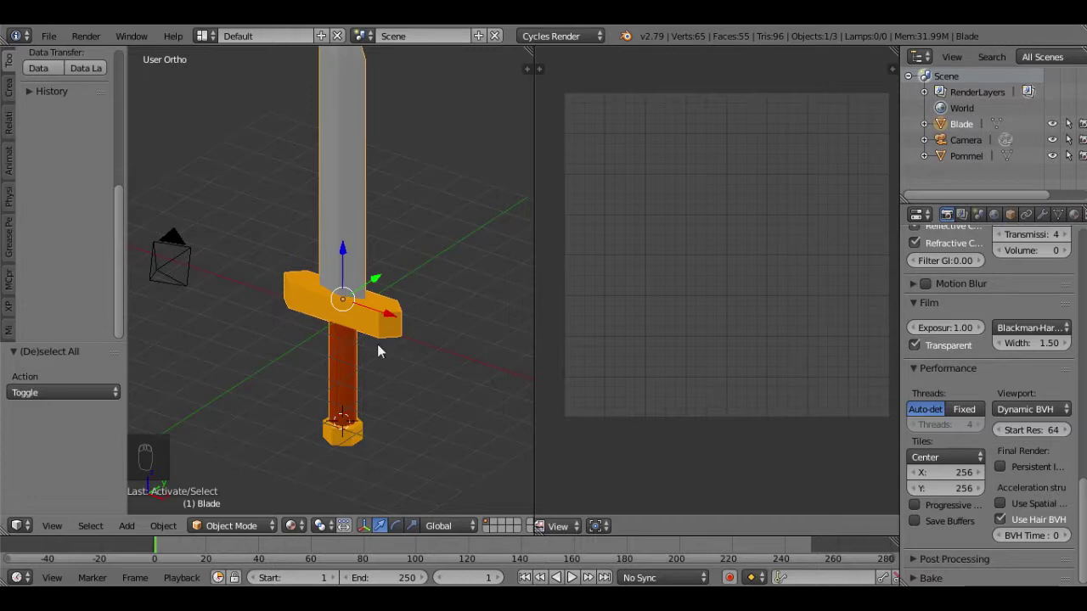
key("Tab")
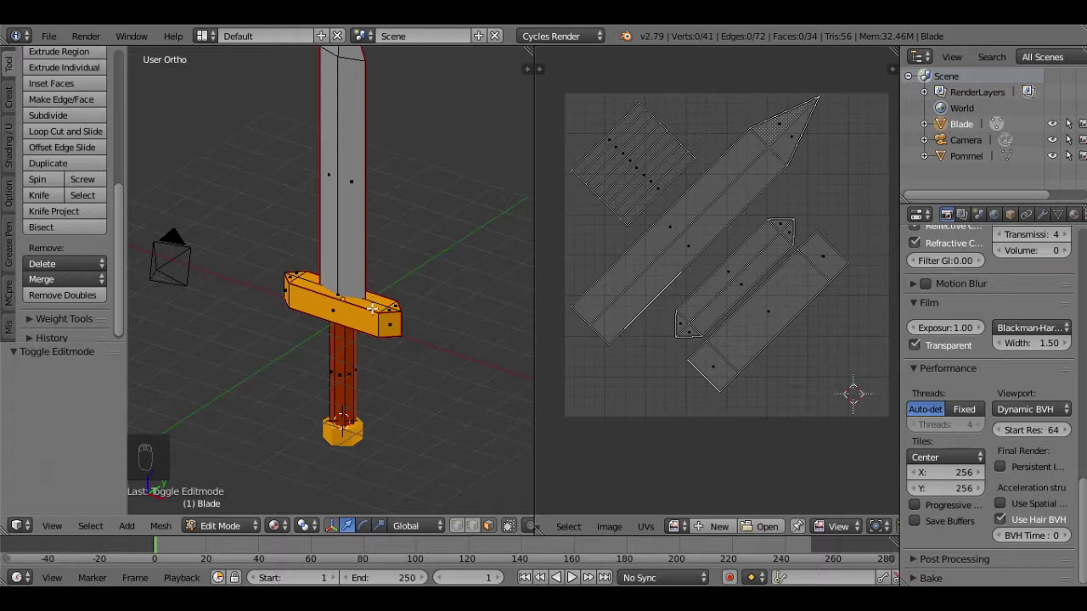
key("l")
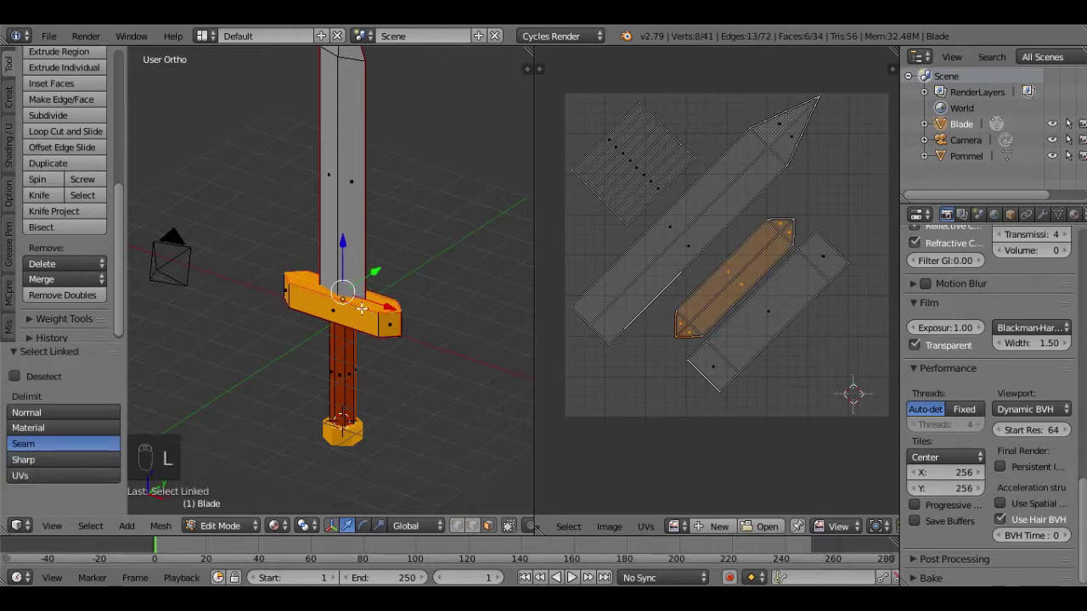
middle_click_drag(380, 344, 393, 276)
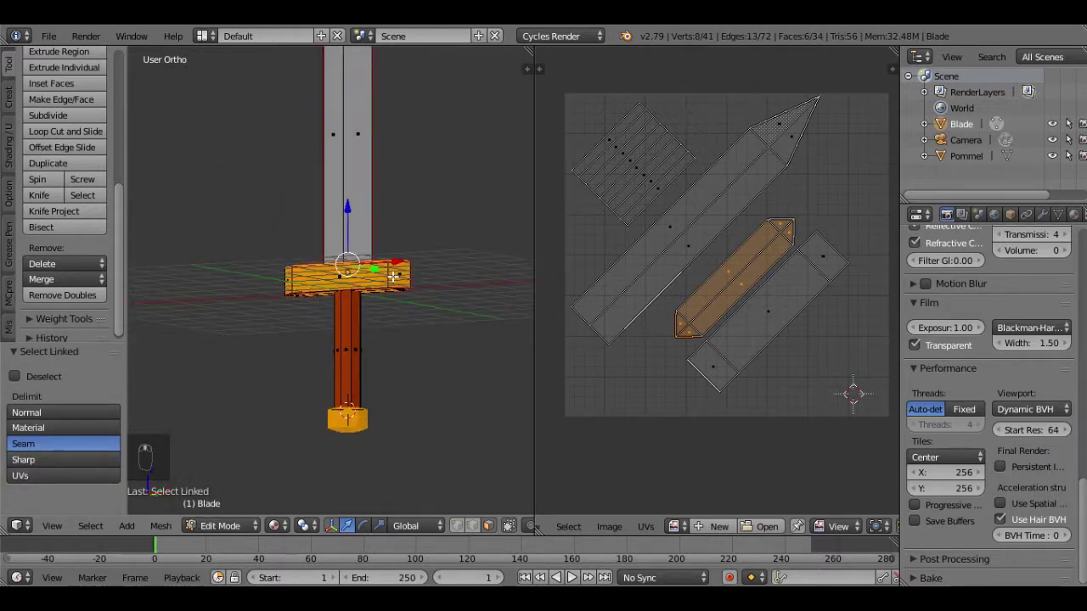
Try to extend the linked selection to the guard's side faces
key("shift+l")
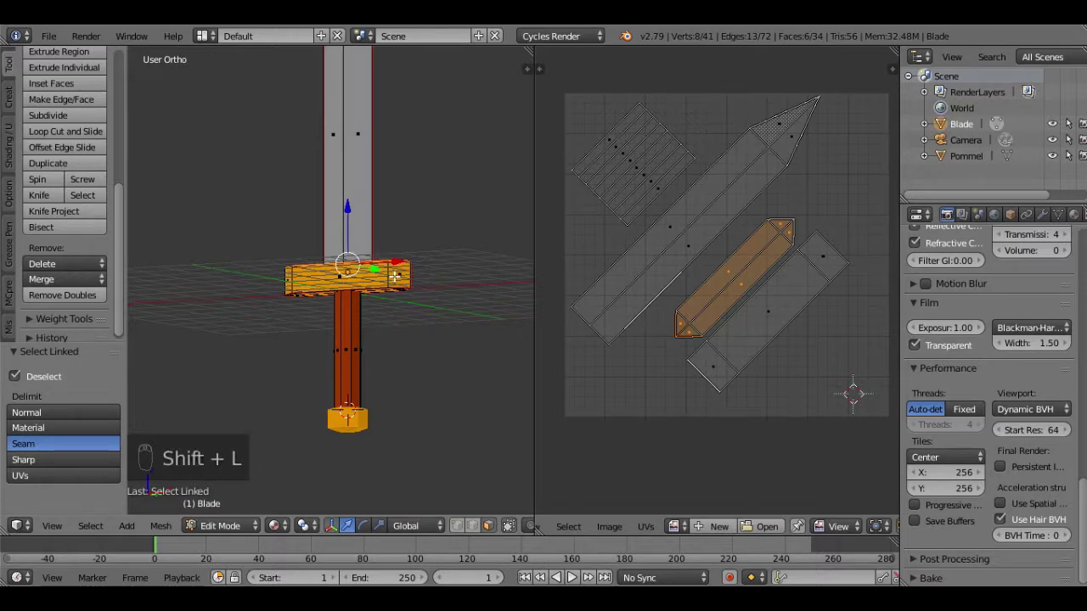
key("shift+l")
key("shift+l")
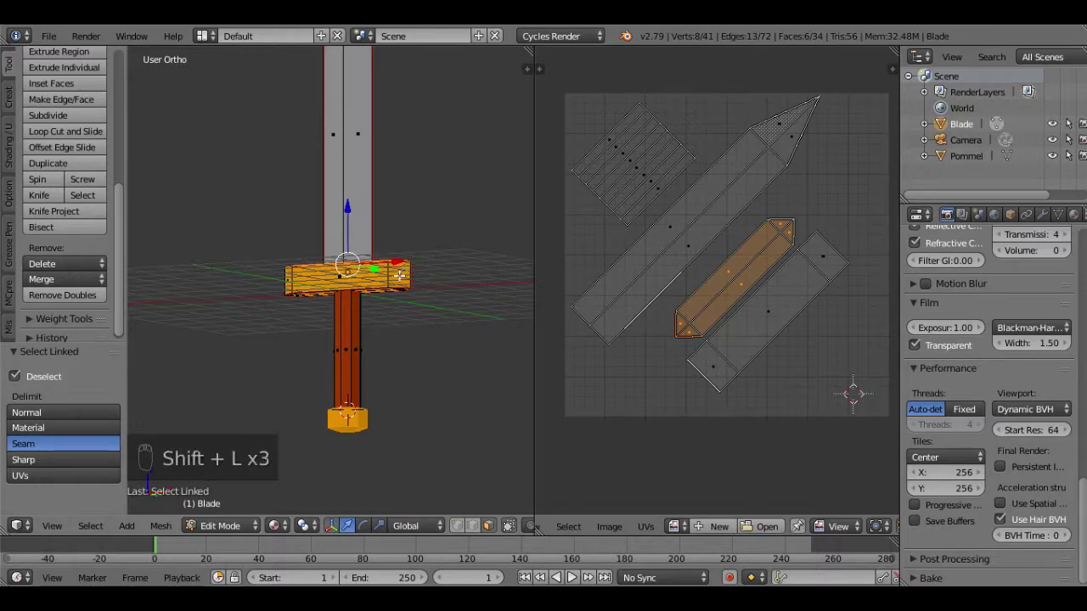
middle_click_drag(398, 275, 441, 308)
scroll(441, 308, "down", 1)
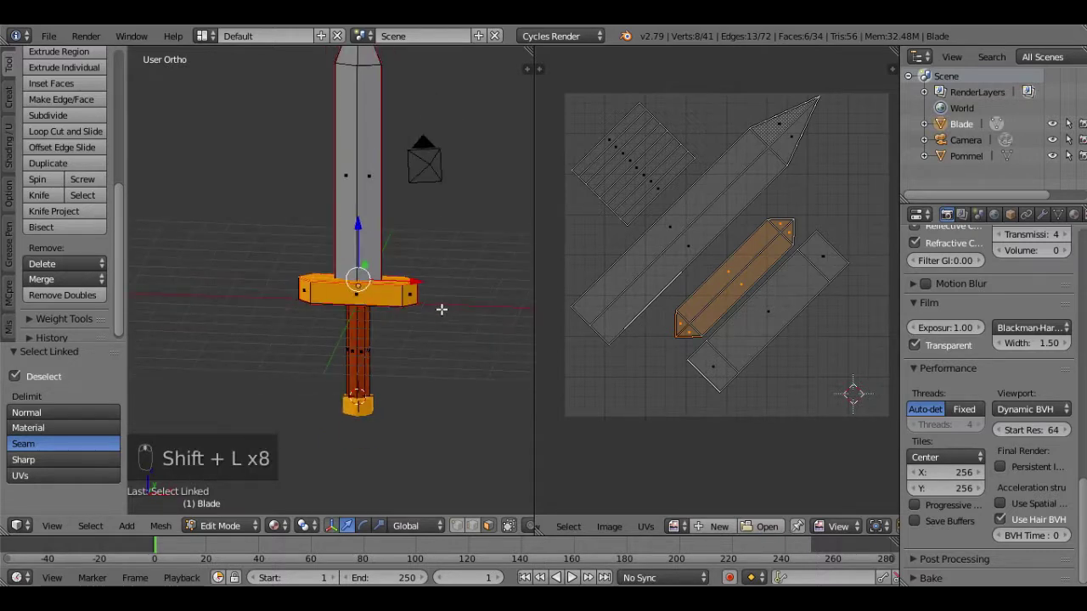
Circle-select the guard's front faces from the front orthographic view, sweeping over the lower blade faces as well
key("KP_1")
scroll(432, 290, "up", 3)
scroll(432, 291, "up", 1)
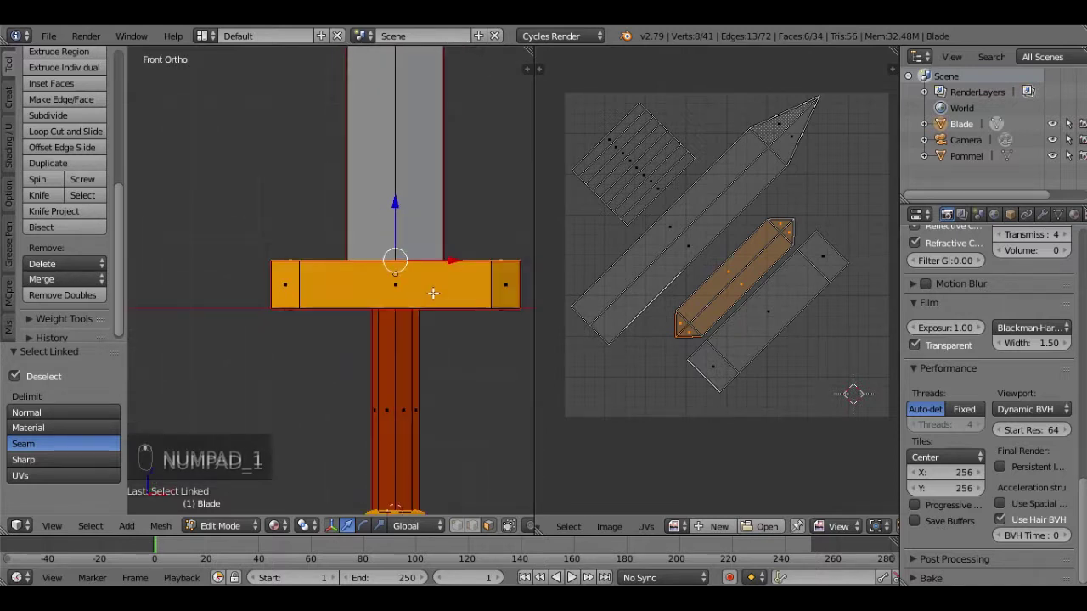
key("c")
mouse_move(492, 286)
left_mouse_down()
mouse_move(400, 281)
mouse_move(395, 170)
left_mouse_up()
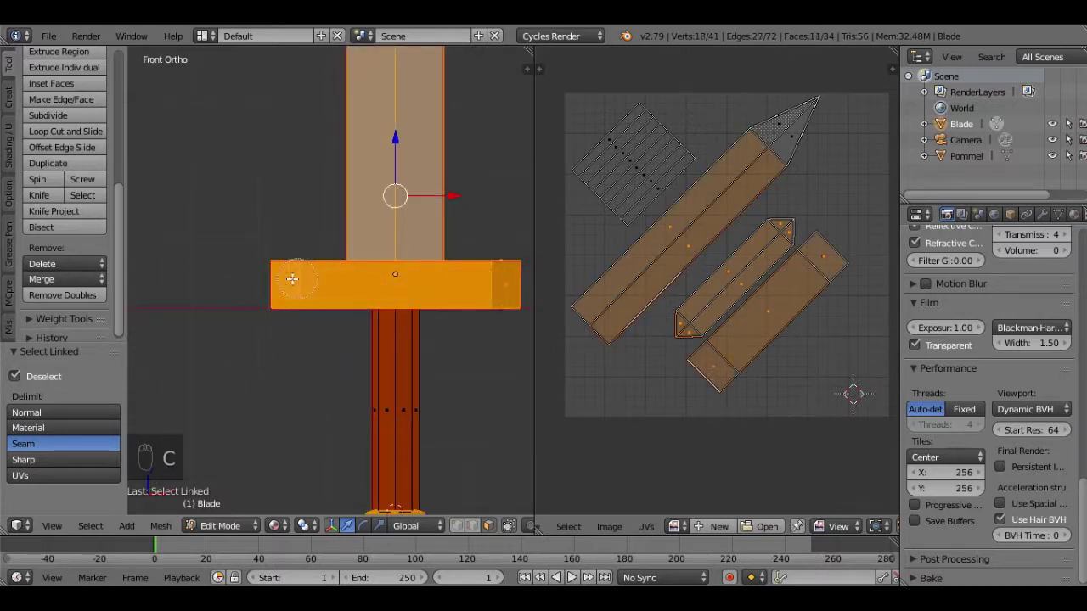
scroll(300, 233, "down", 2)
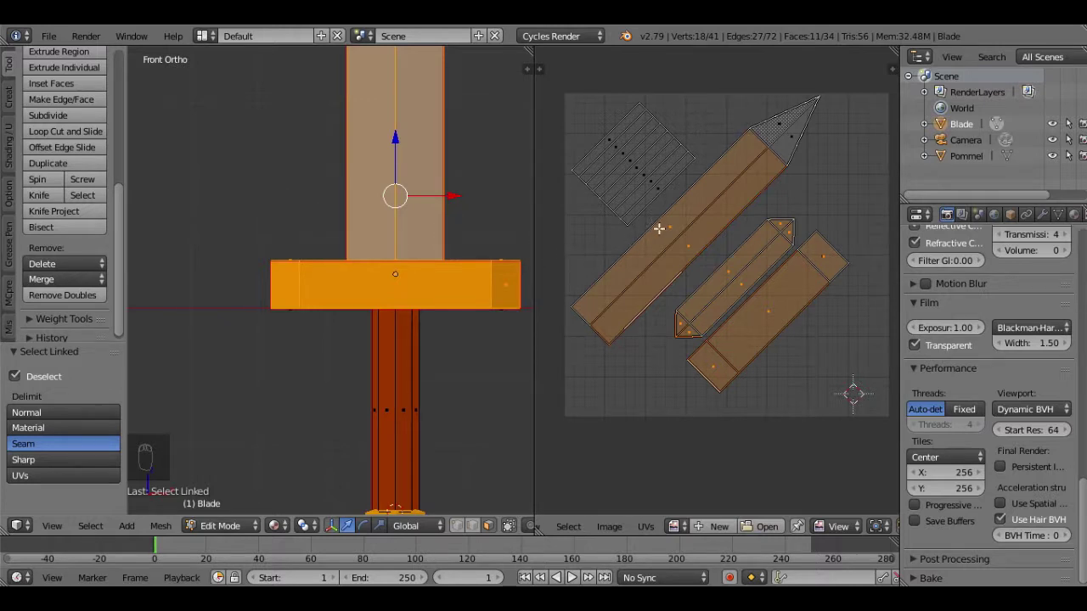
scroll(420, 201, "down", 2)
scroll(419, 202, "up", 2)
right_click(419, 201)
scroll(411, 194, "down", 1)
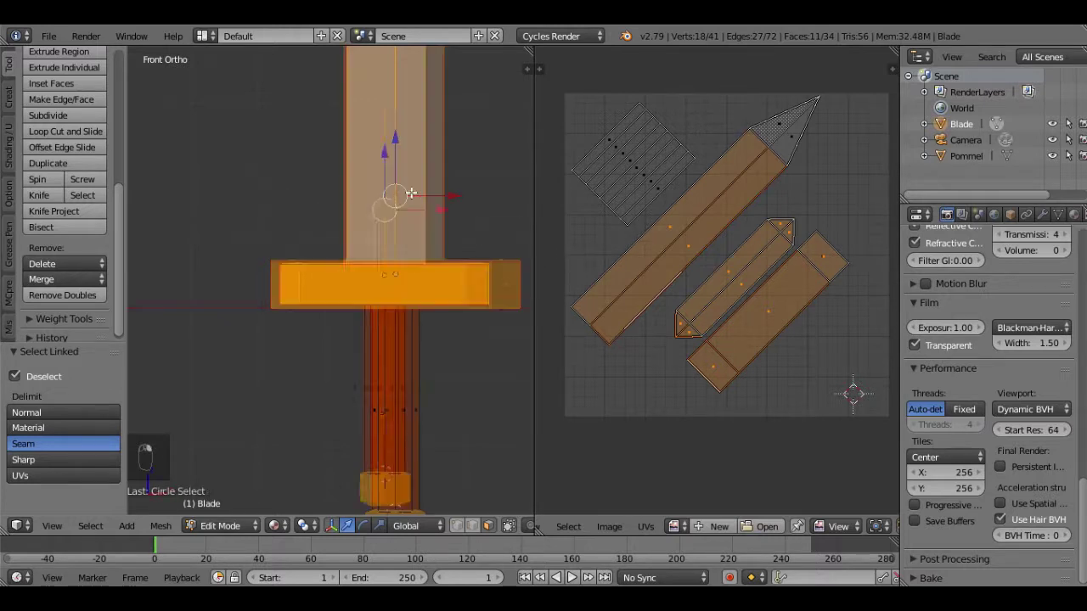
scroll(411, 193, "down", 2)
Circle-deselect the blade faces, keeping only guard faces in the selection
key("c")
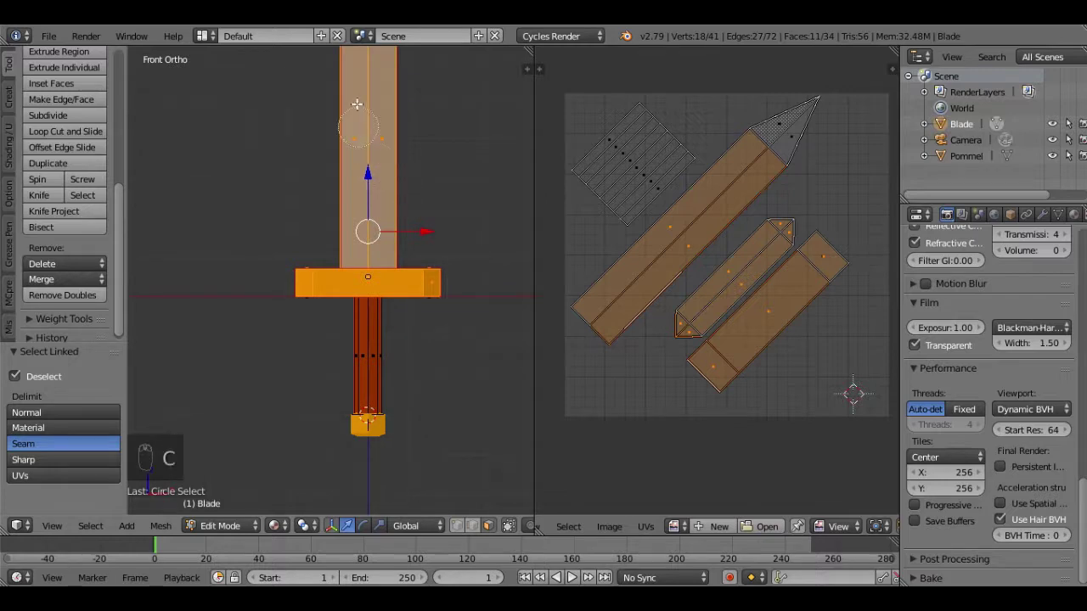
middle_click_drag(356, 108, 370, 137)
right_click(247, 229)
scroll(310, 274, "up", 4)
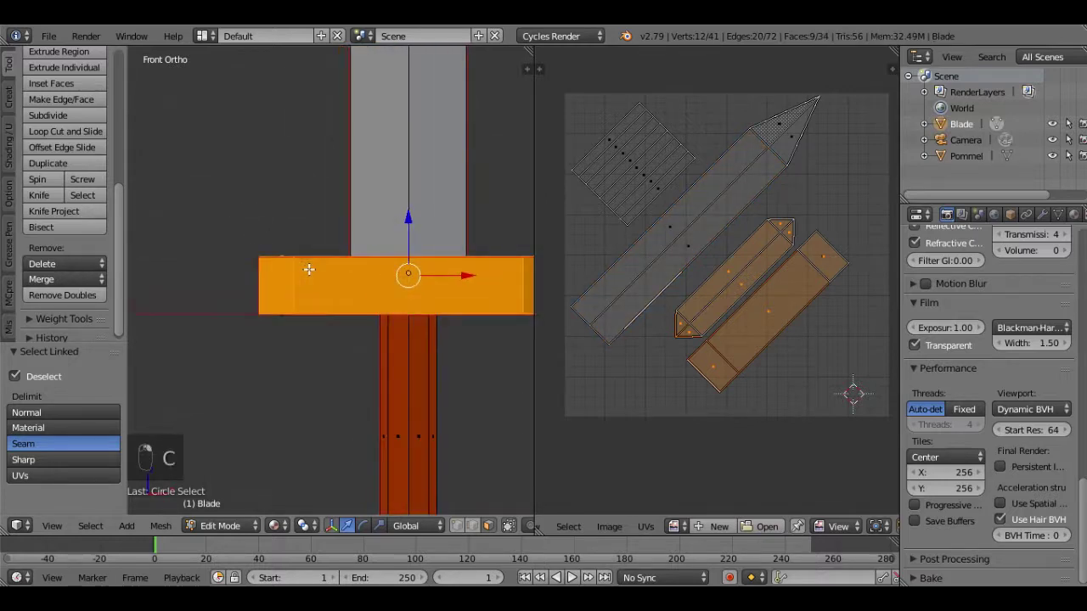
Deselect the guard's linked front strip, leaving only its top faces selected
middle_click_drag(331, 301, 243, 173)
scroll(243, 172, "down", 1)
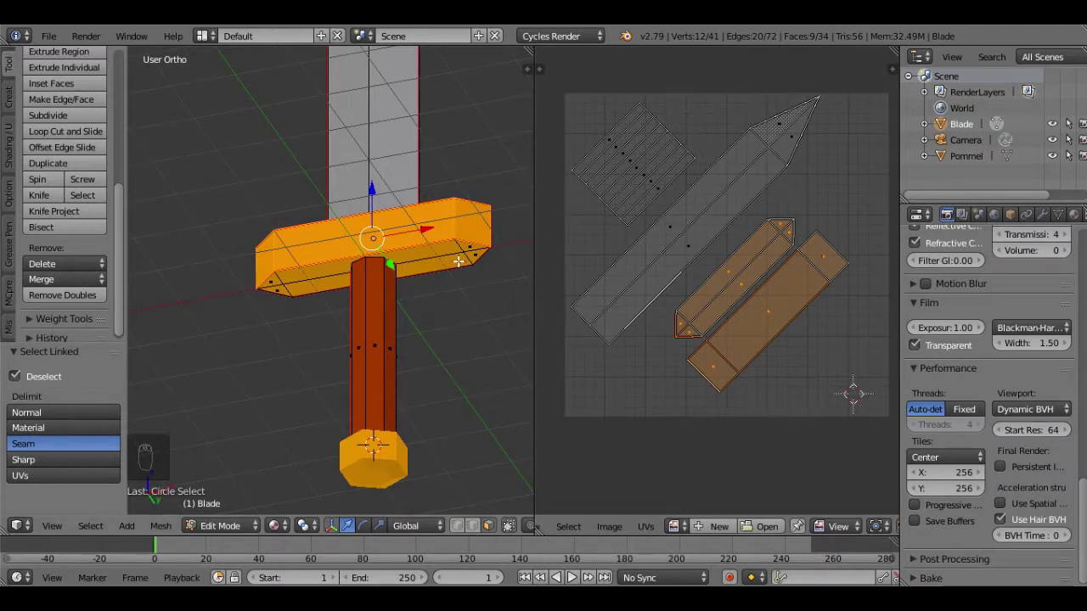
key("shift+l")
key("shift+l")
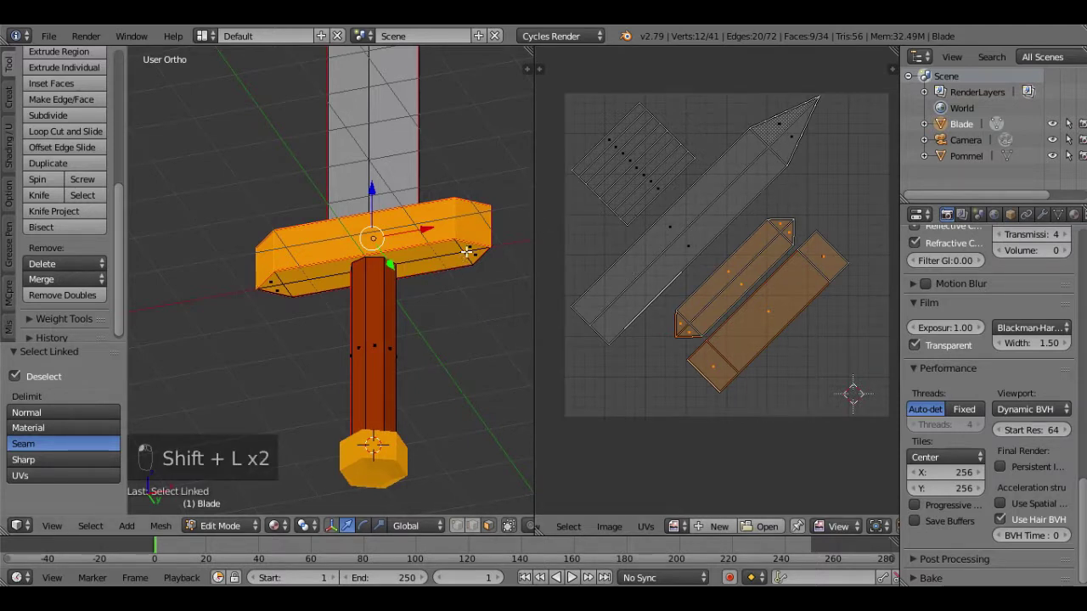
key("shift+l")
key("shift+l")
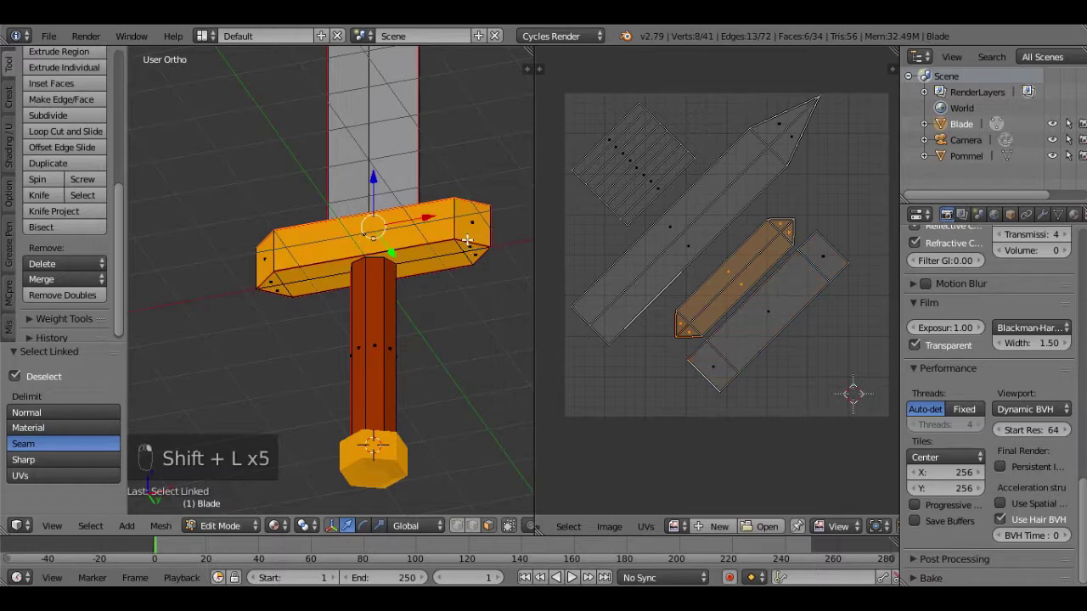
Add the guard's linked bottom and side faces to the selection, separate the whole guard into its own object, and return to Object Mode
key("l")
key("l")
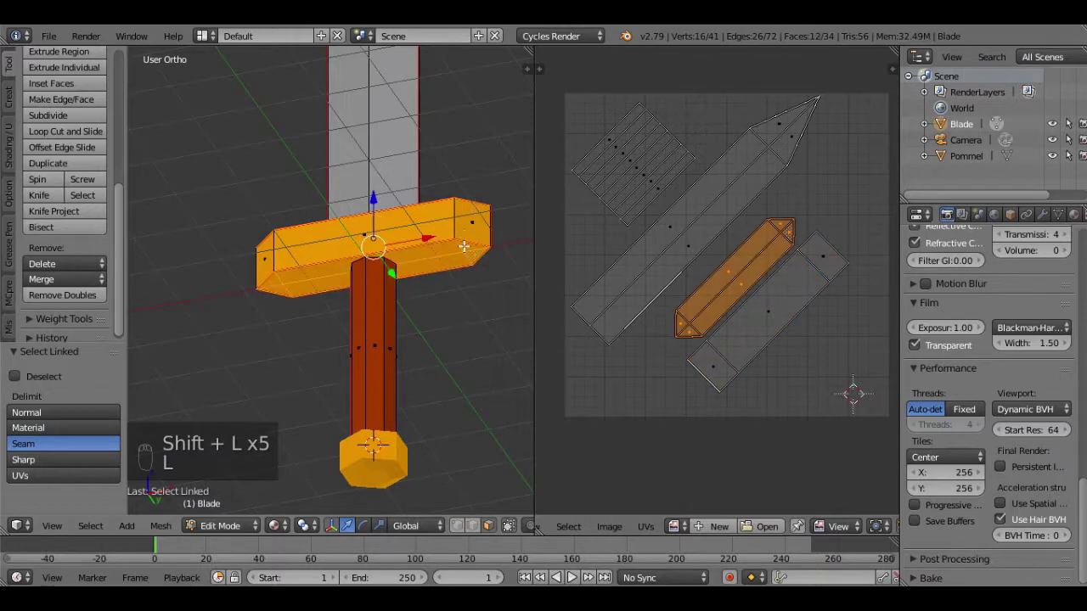
middle_click_drag(438, 201, 174, 268)
key("l")
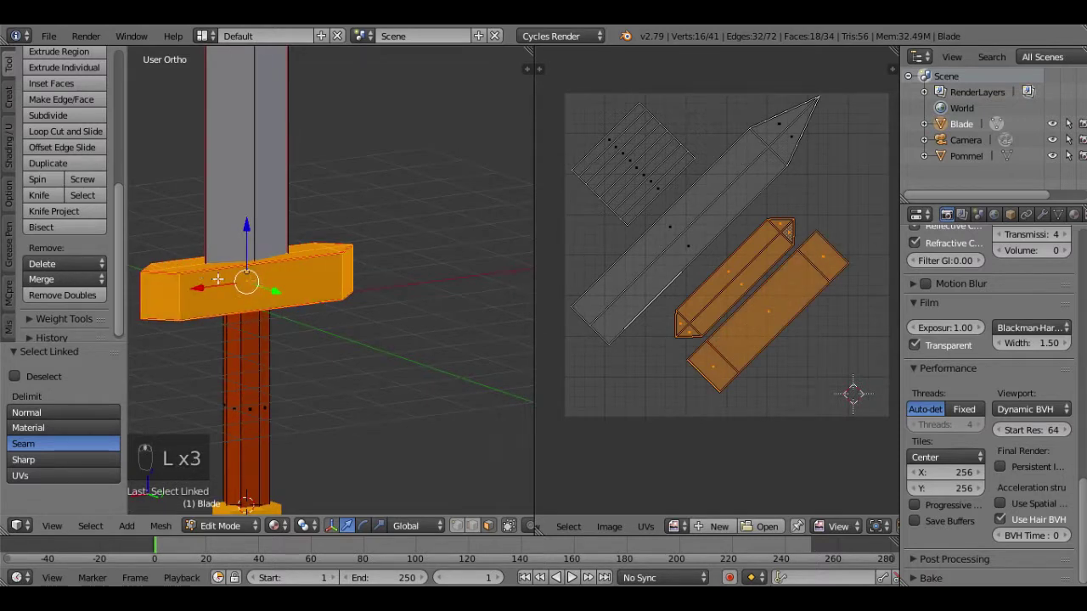
middle_click_drag(248, 285, 460, 282)
key("p")
left_click(446, 279)
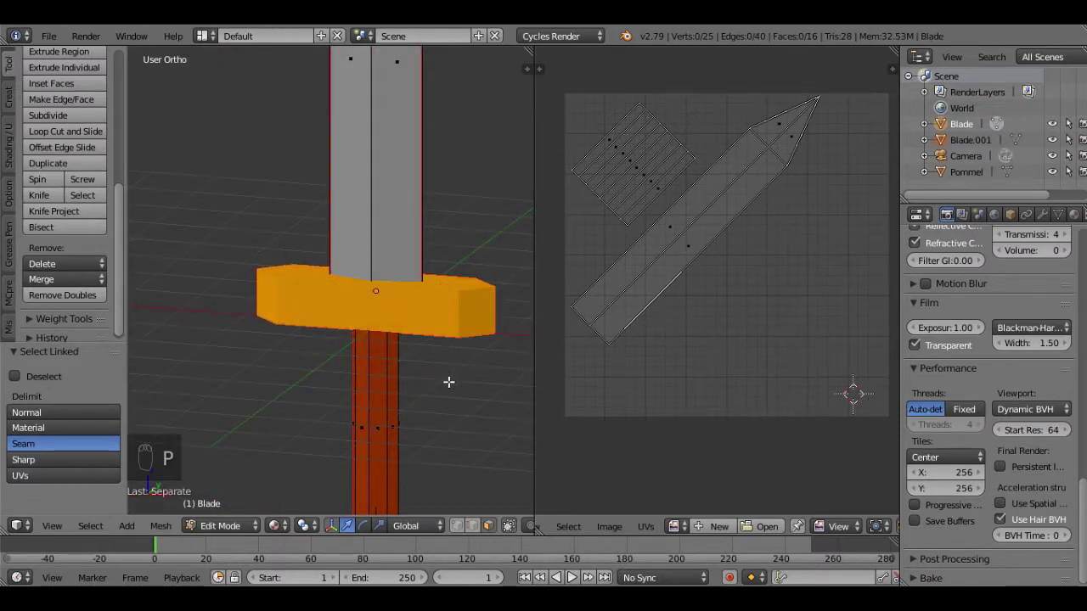
key("Tab")
Select the separated guard object and add the Blade object to the selection as the active object
scroll(448, 381, "down", 2)
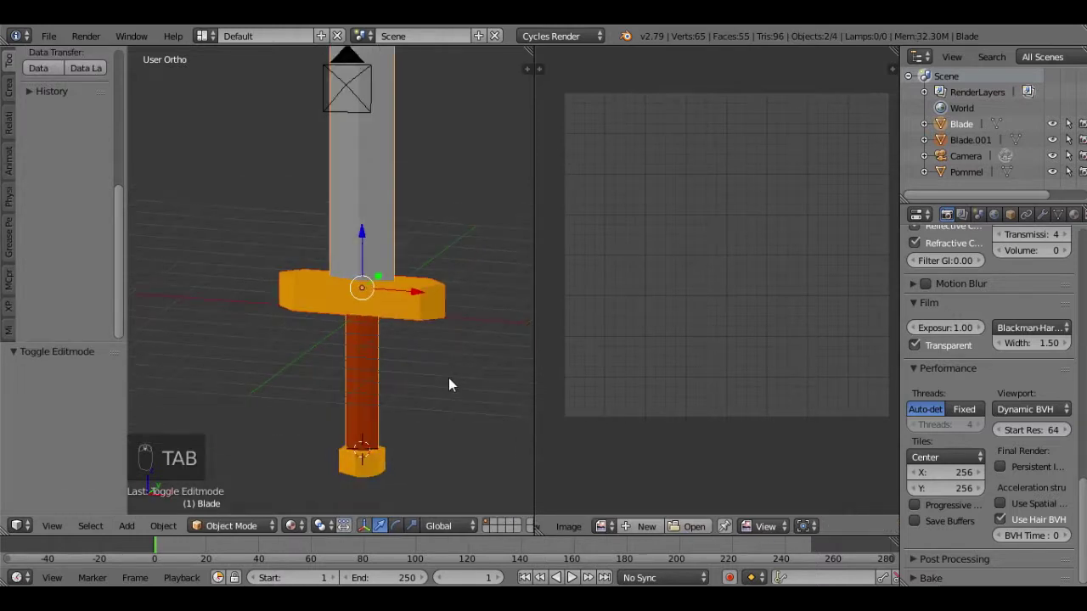
right_click(449, 380)
scroll(404, 425, "up", 1)
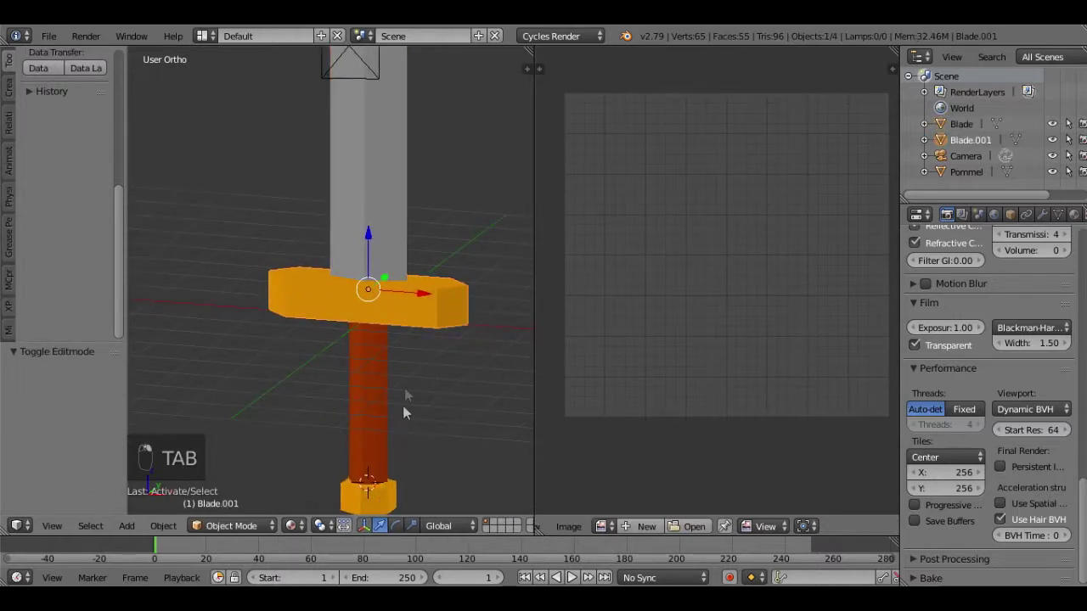
right_click(380, 241, "shift")
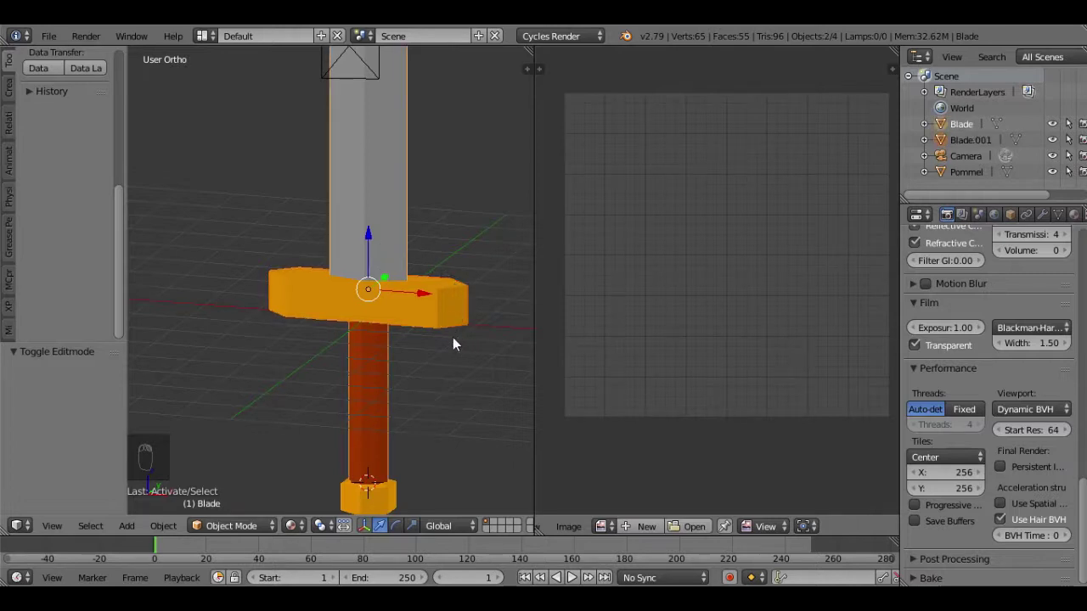
Join the separated guard back into the Blade object and select the handle's linked faces in Edit Mode
key("ctrl+j")
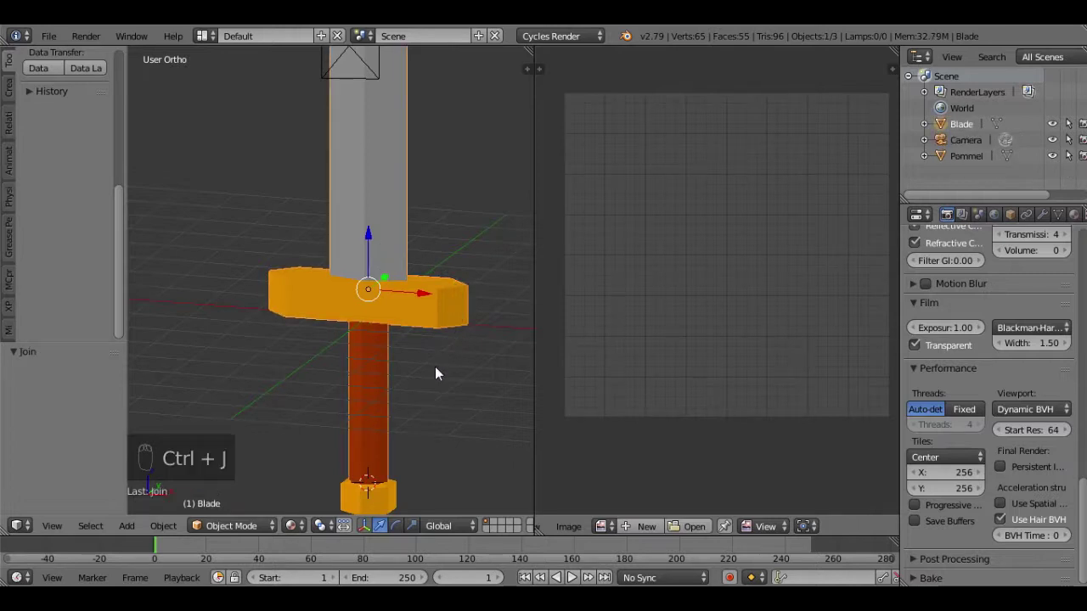
key("Tab")
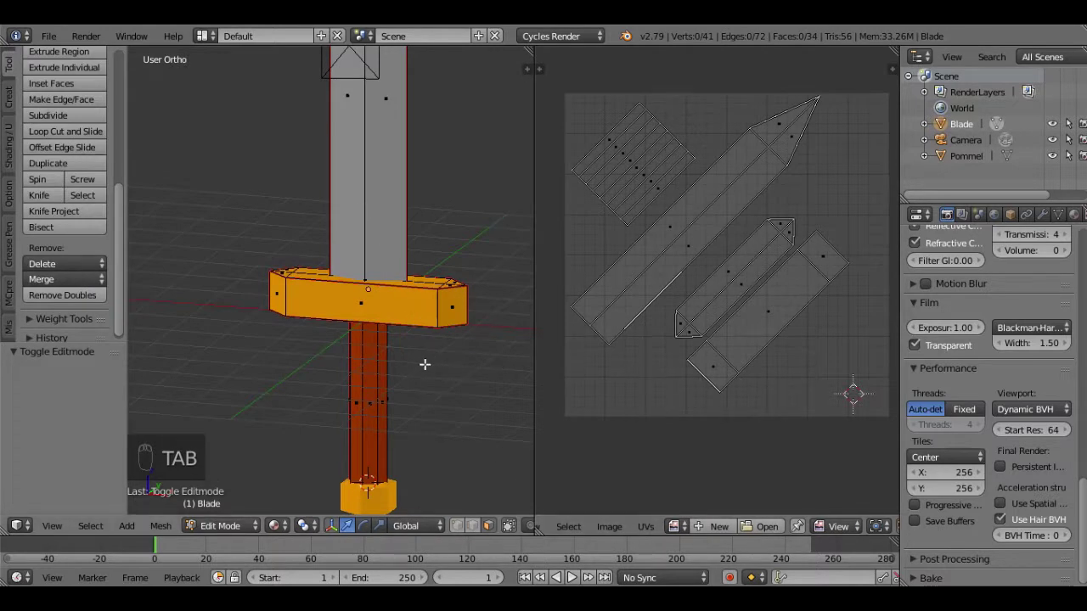
key("l")
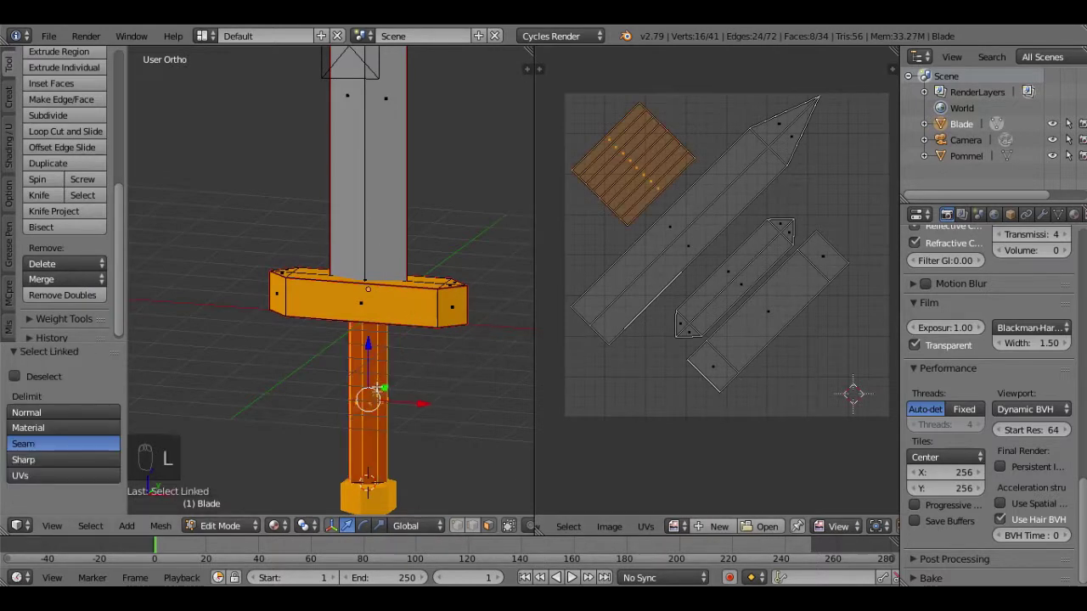
Separate the selected handle faces into their own object and return to Object Mode
key("KP_Divide")
key("KP_Divide")
key("KP_Divide")
key("KP_Divide")
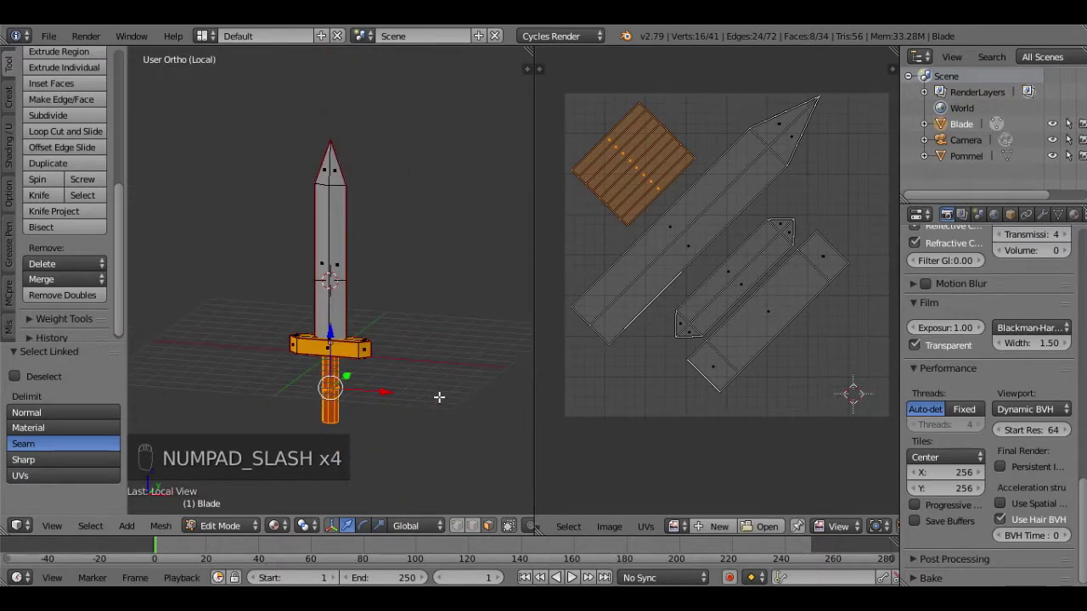
key("KP_Divide")
key("p")
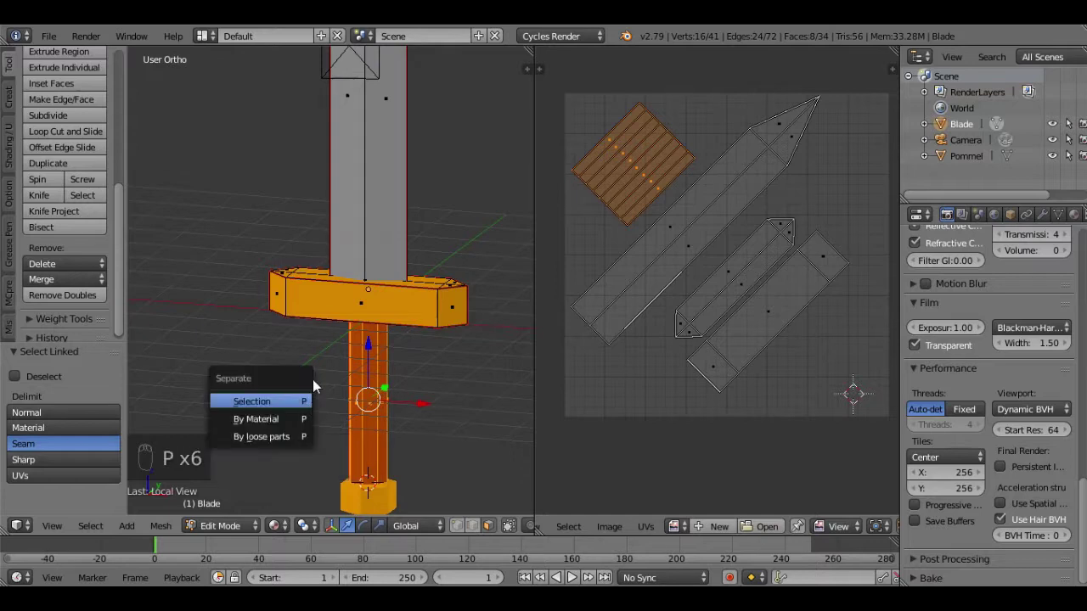
left_click(295, 401)
key("Tab")
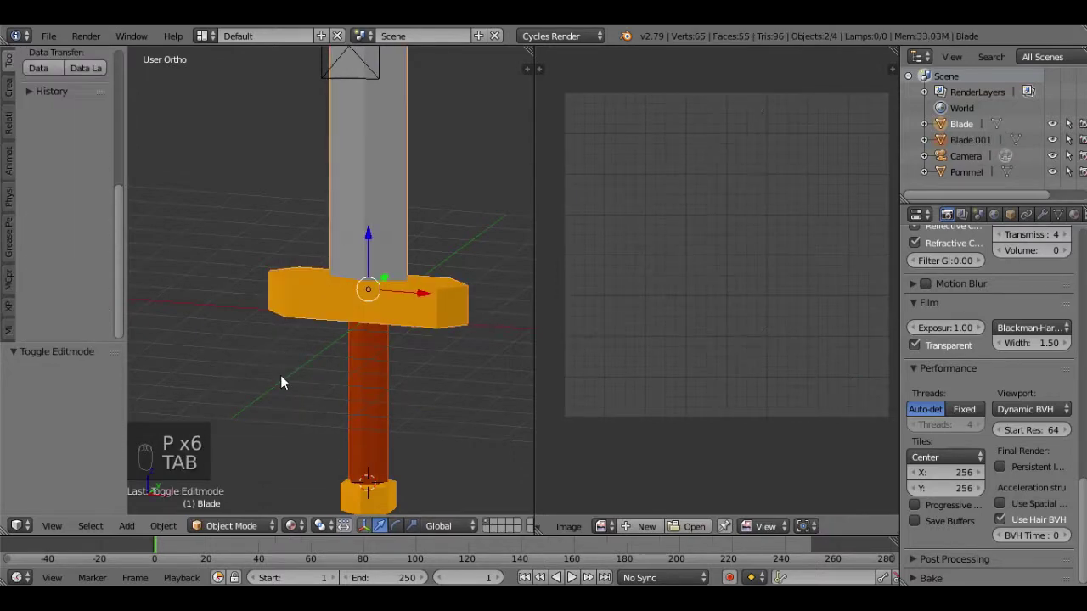
Isolate the separated handle in Edit Mode and examine its open ends, seam and side faces from several angles
right_click(367, 375)
key("Tab")
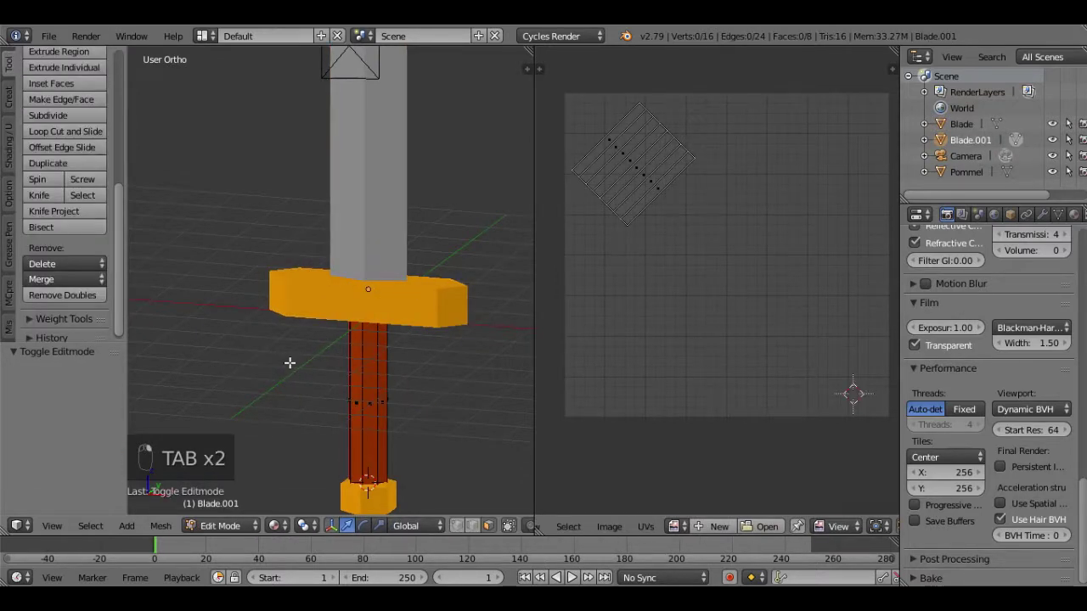
key("KP_Divide")
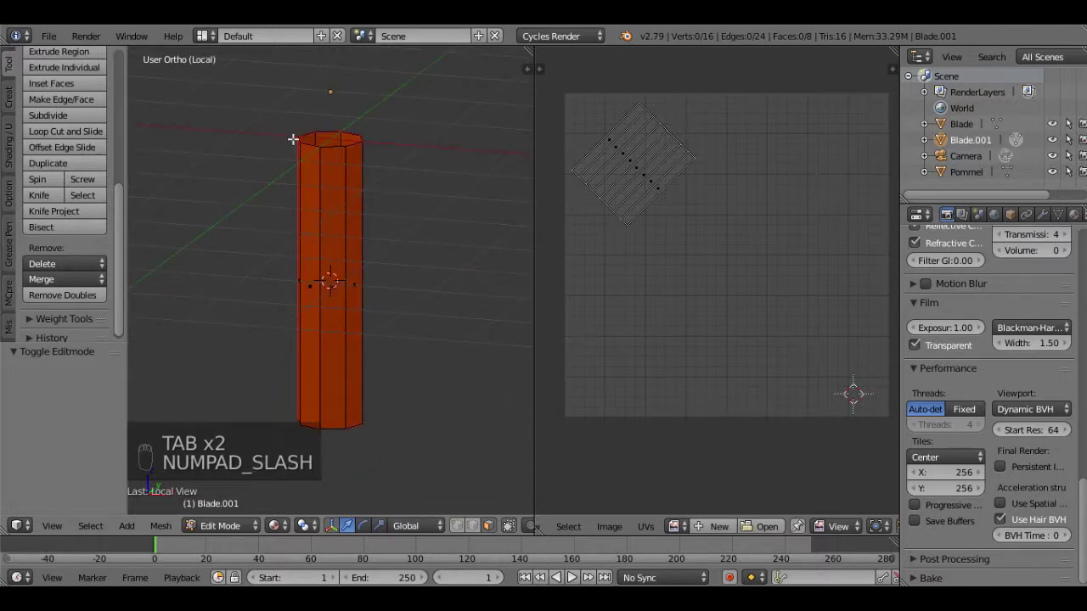
middle_click_drag(293, 140, 345, 246)
middle_click_drag(373, 320, 238, 59)
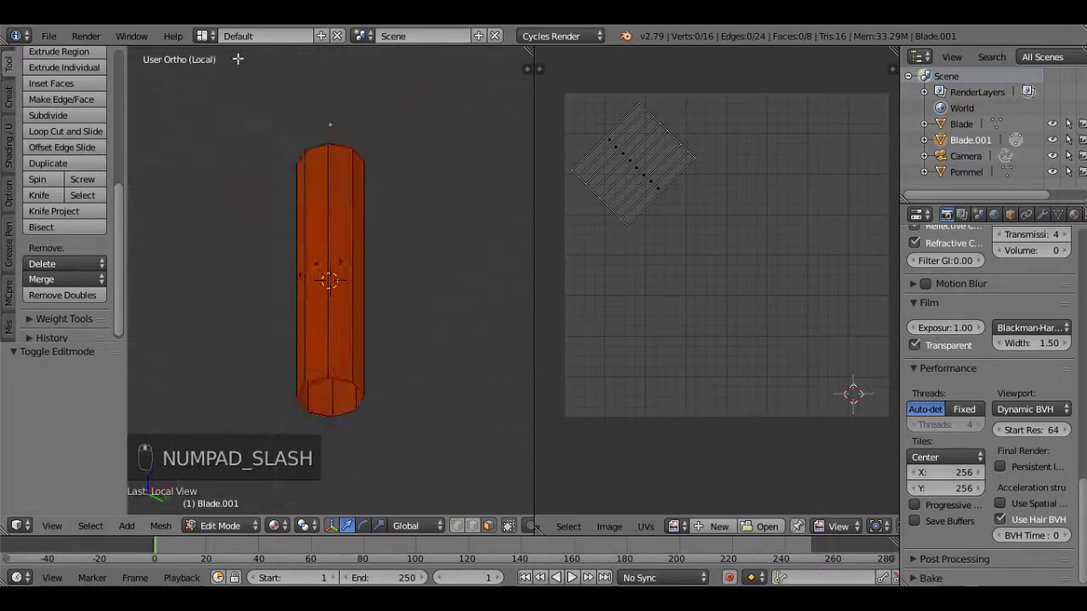
middle_click_drag(306, 294, 467, 485)
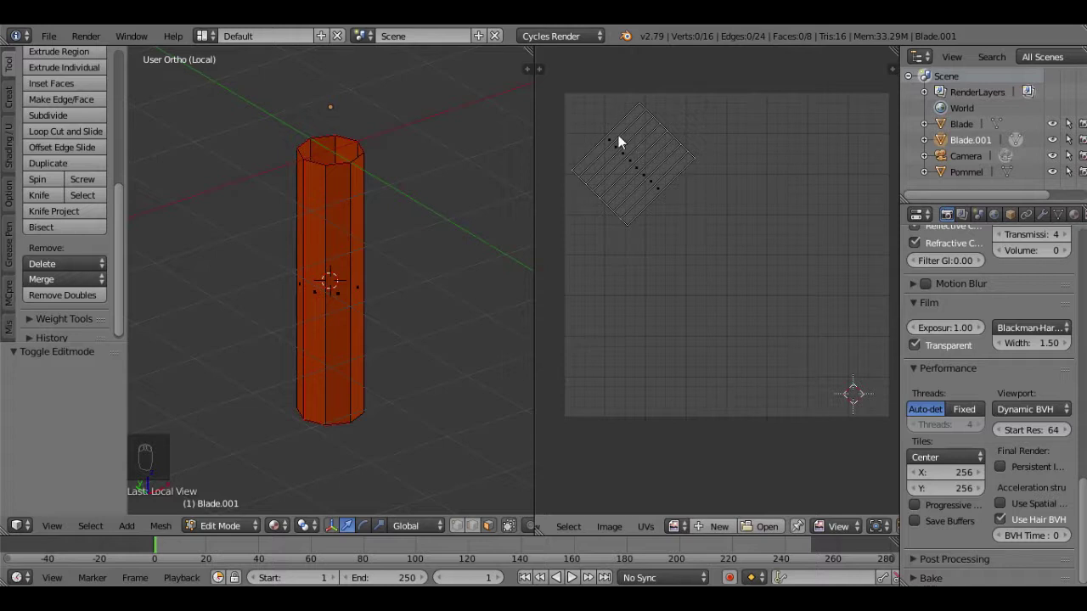
middle_click_drag(396, 189, 380, 250)
scroll(336, 206, "up", 3)
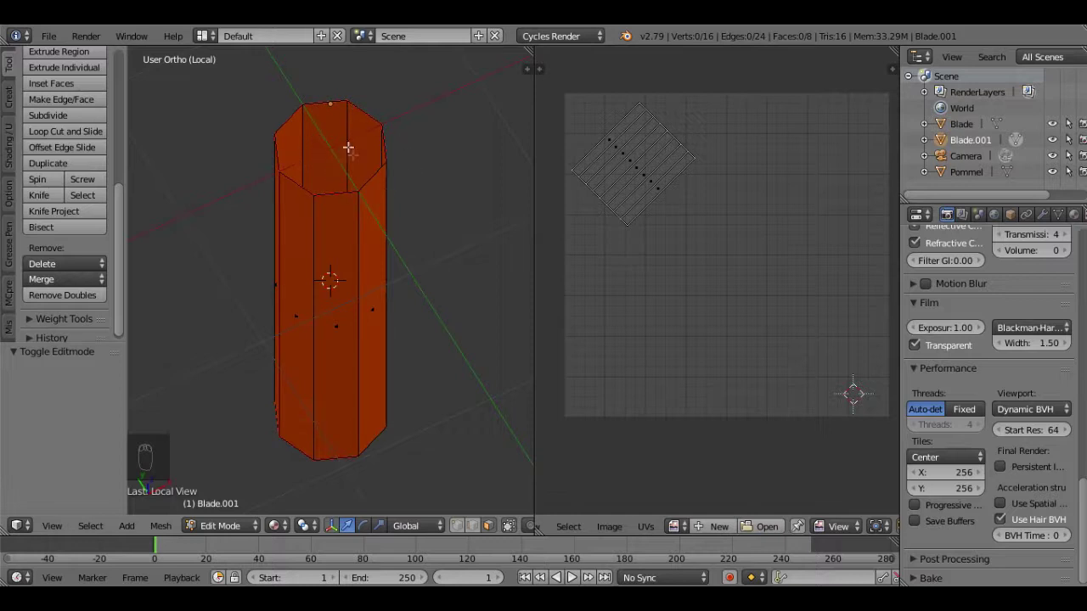
middle_click_drag(386, 248, 352, 300)
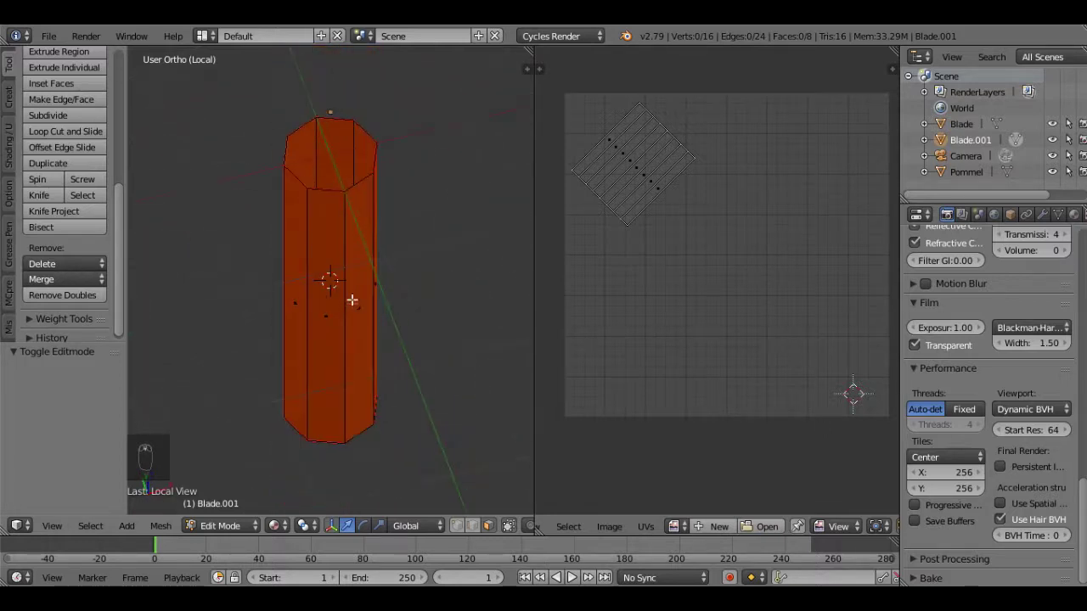
scroll(359, 237, "up", 1)
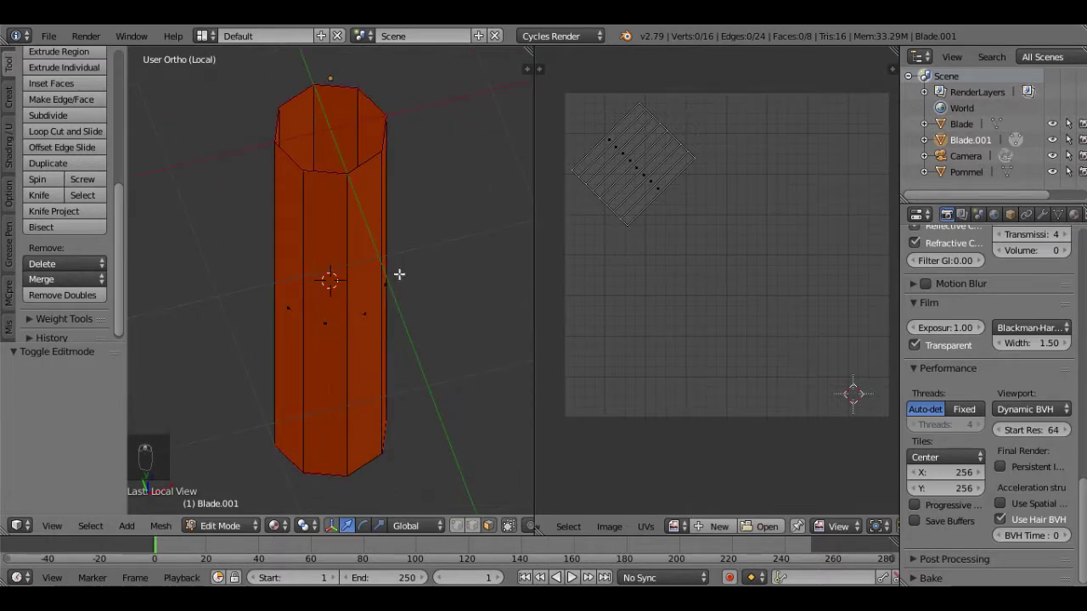
middle_click_drag(400, 275, 382, 242)
scroll(381, 236, "down", 1)
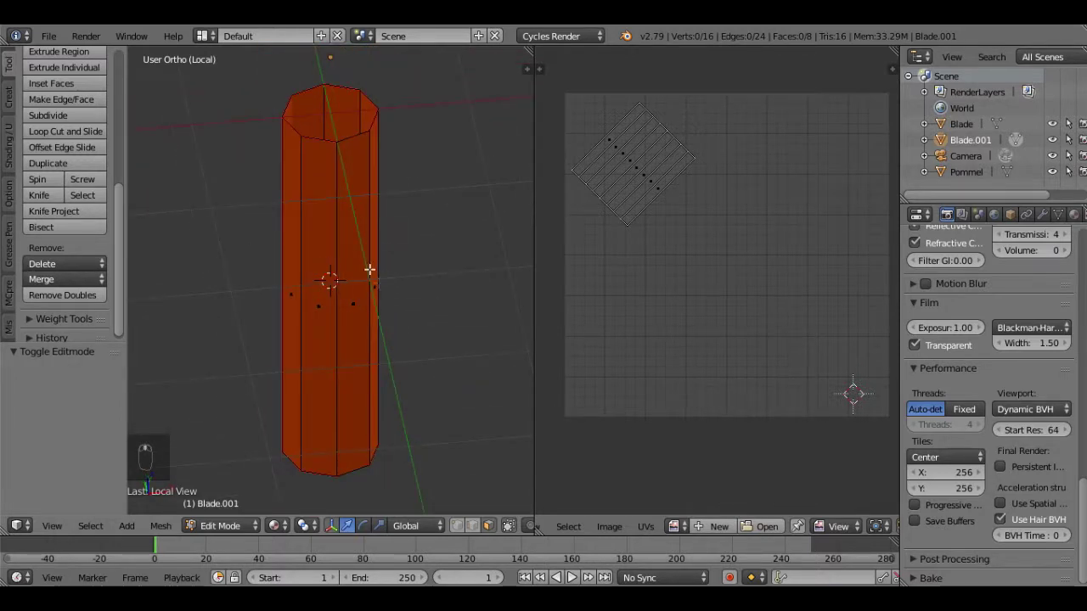
Leave local view and Edit Mode, and join the handle back into the Blade object
key("KP_Divide")
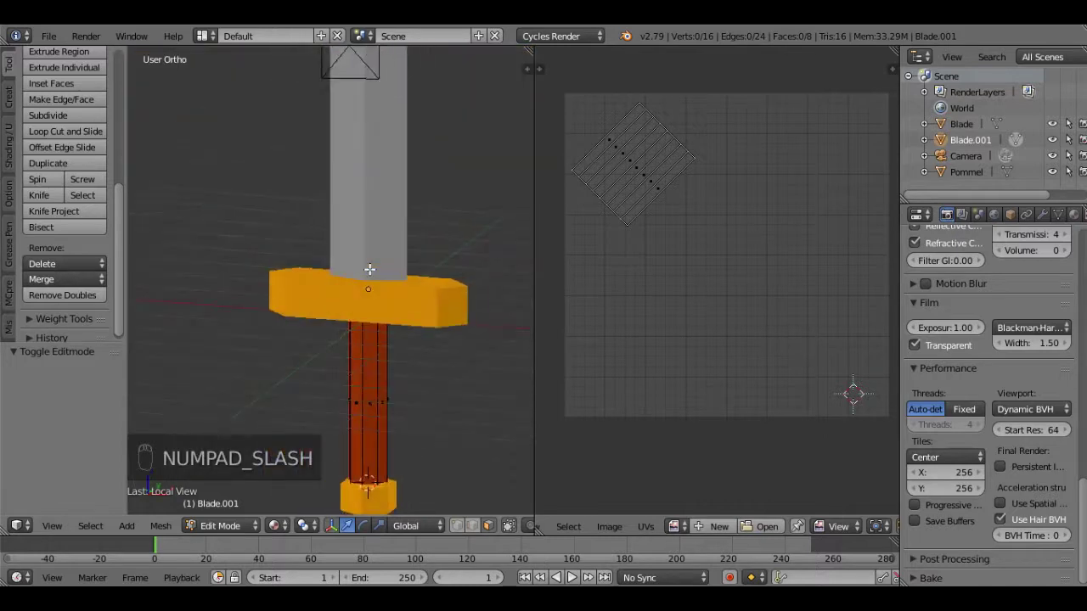
key("Tab")
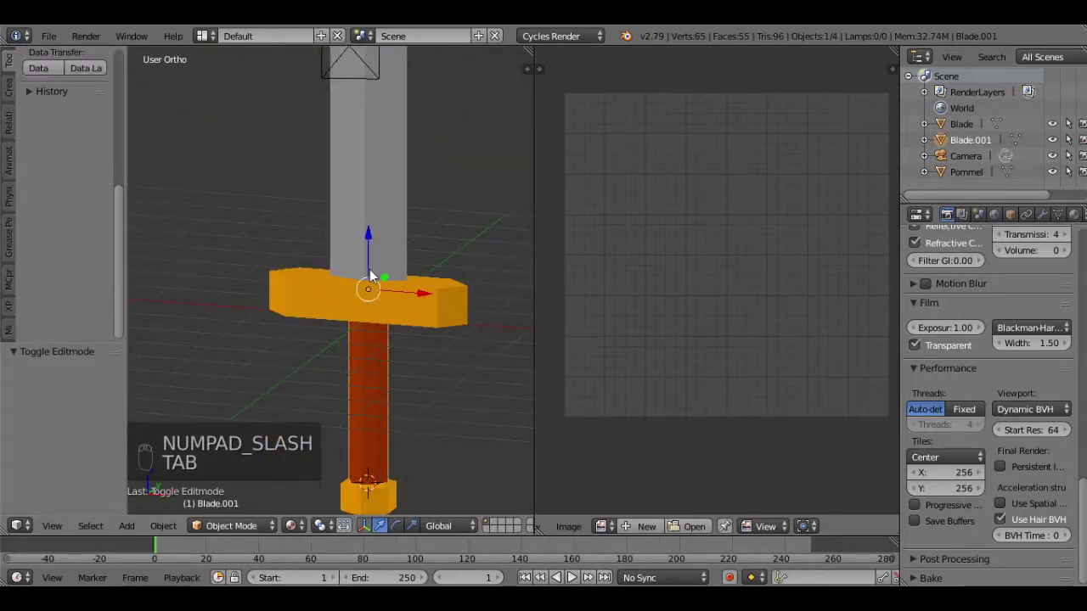
right_click(369, 273, "shift")
key("ctrl+j")
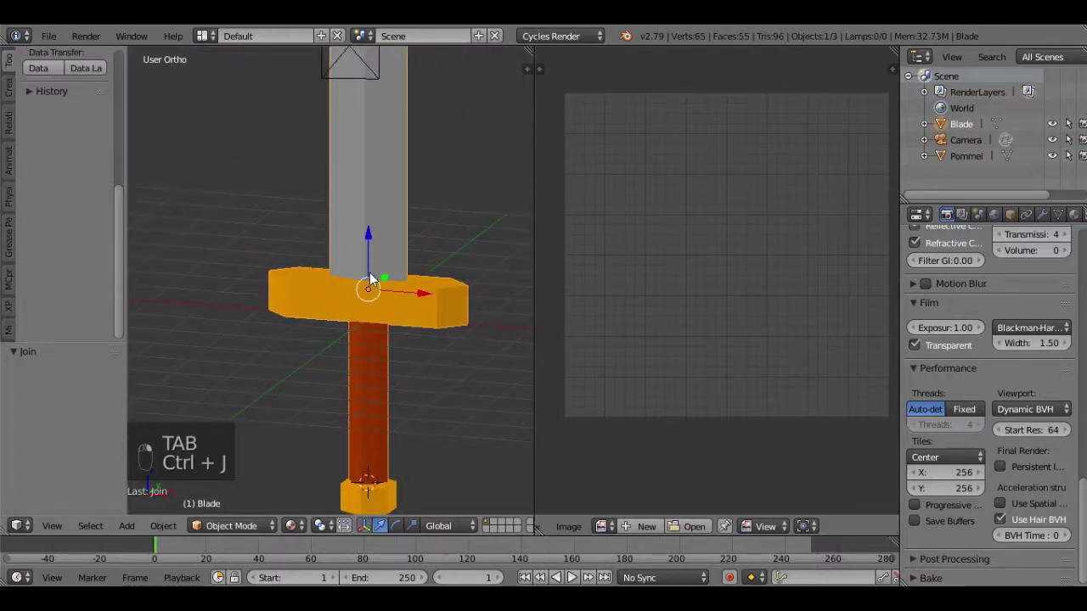
Isolate the Pommel object in Edit Mode and examine its seams and faces from above, the side and below
middle_click_drag(433, 300, 440, 314)
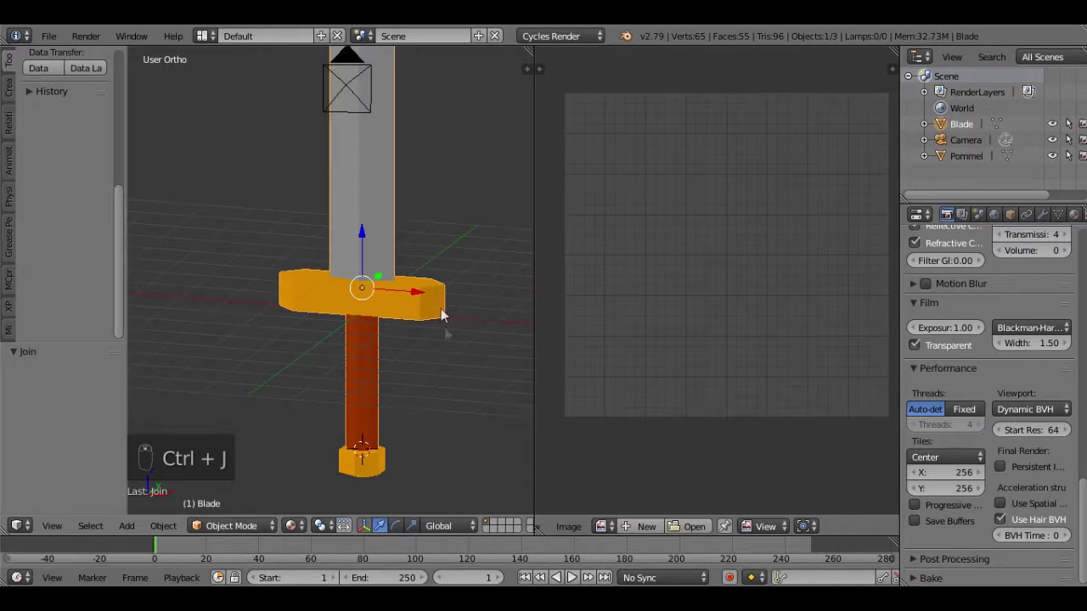
right_click(383, 464)
key("Tab")
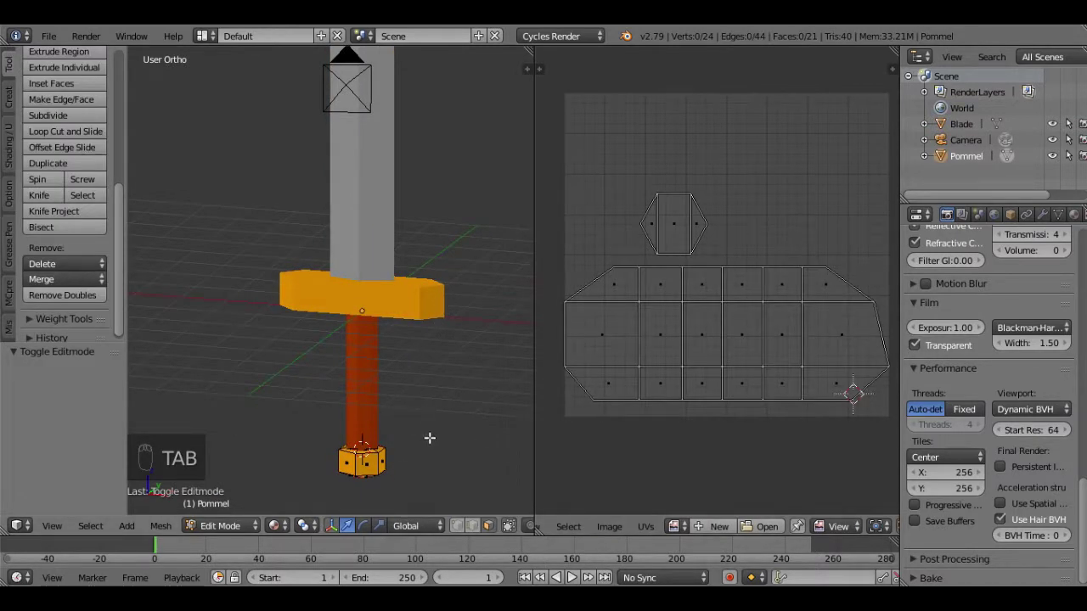
key("KP_Divide")
middle_click_drag(405, 372, 342, 283)
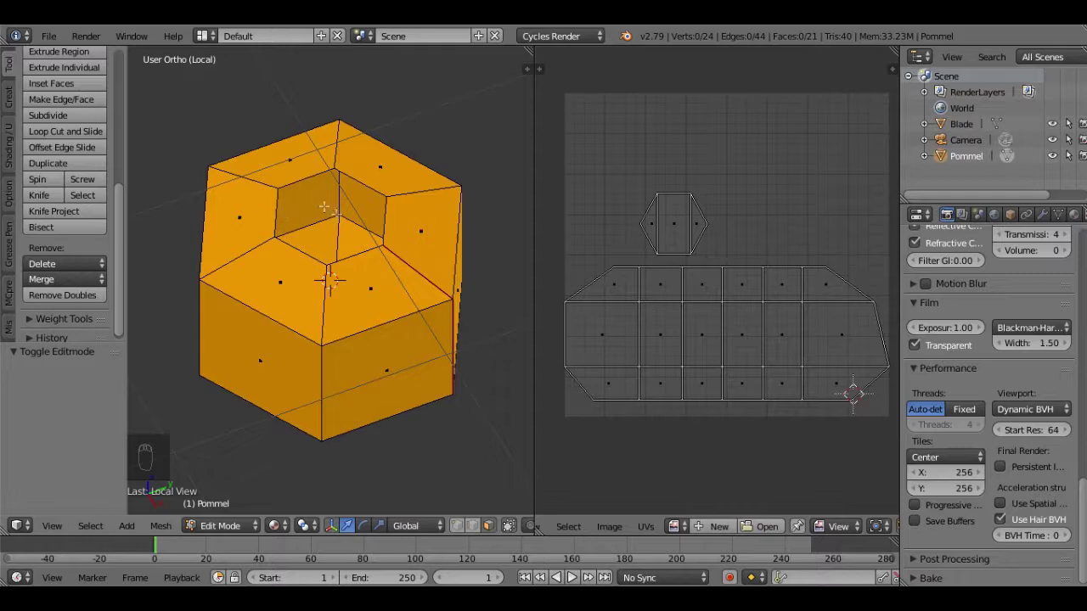
middle_click_drag(393, 248, 362, 195)
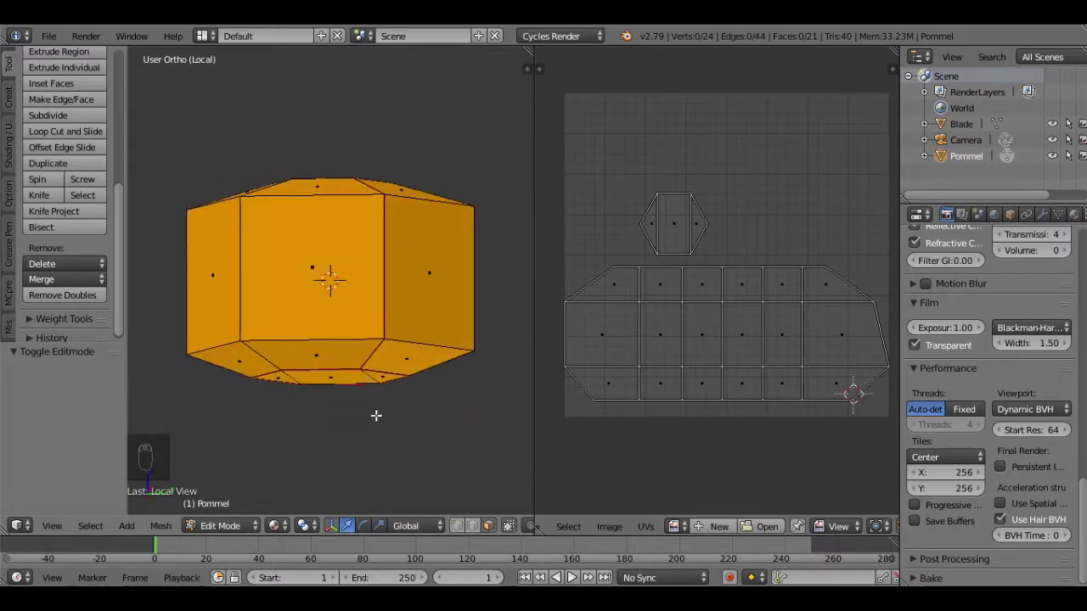
middle_click_drag(343, 404, 272, 225)
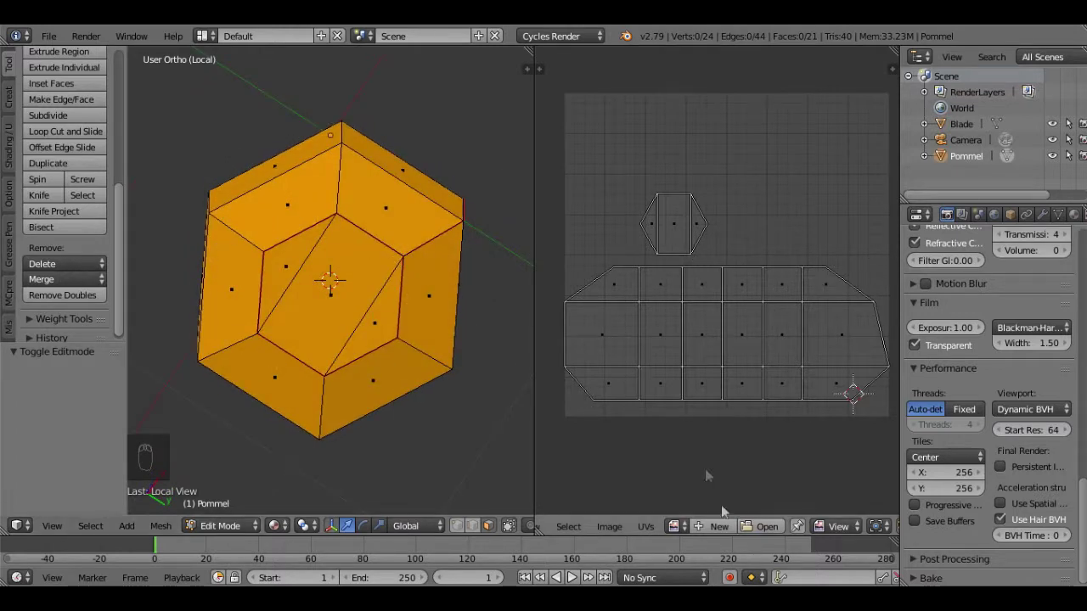
Compare the pommel's UV islands with its mesh, including a top view, and leave local view
scroll(826, 504, "down", 5)
scroll(825, 523, "down", 1)
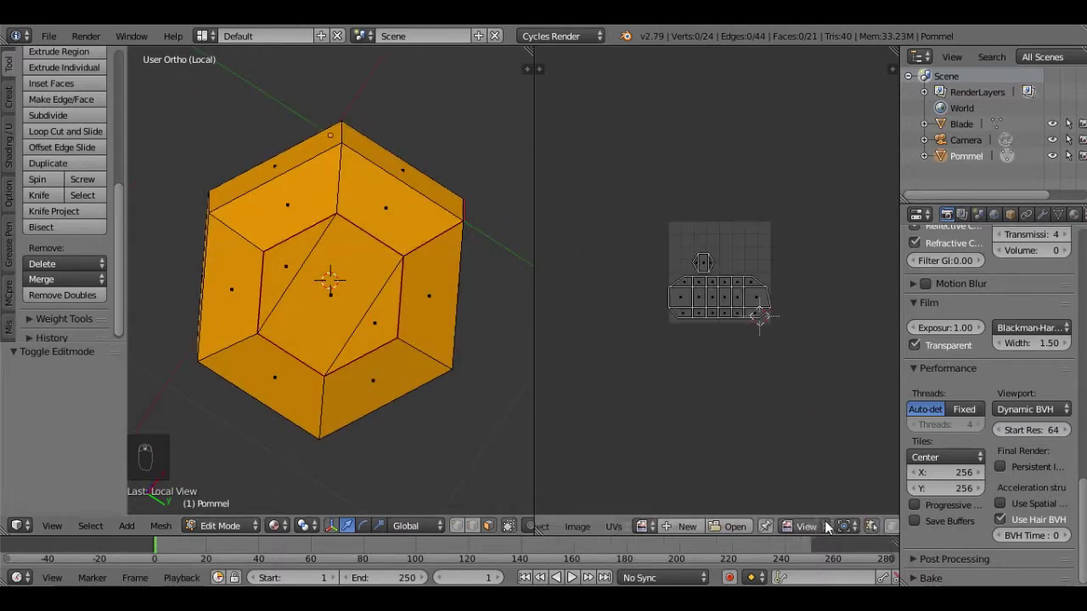
scroll(793, 319, "up", 6)
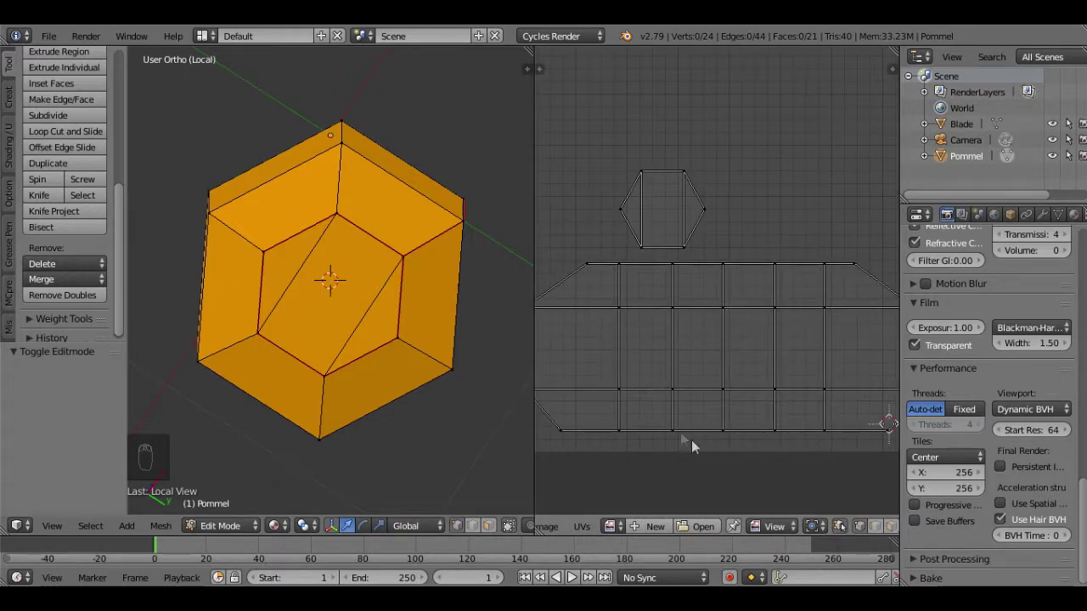
scroll(745, 365, "down", 1)
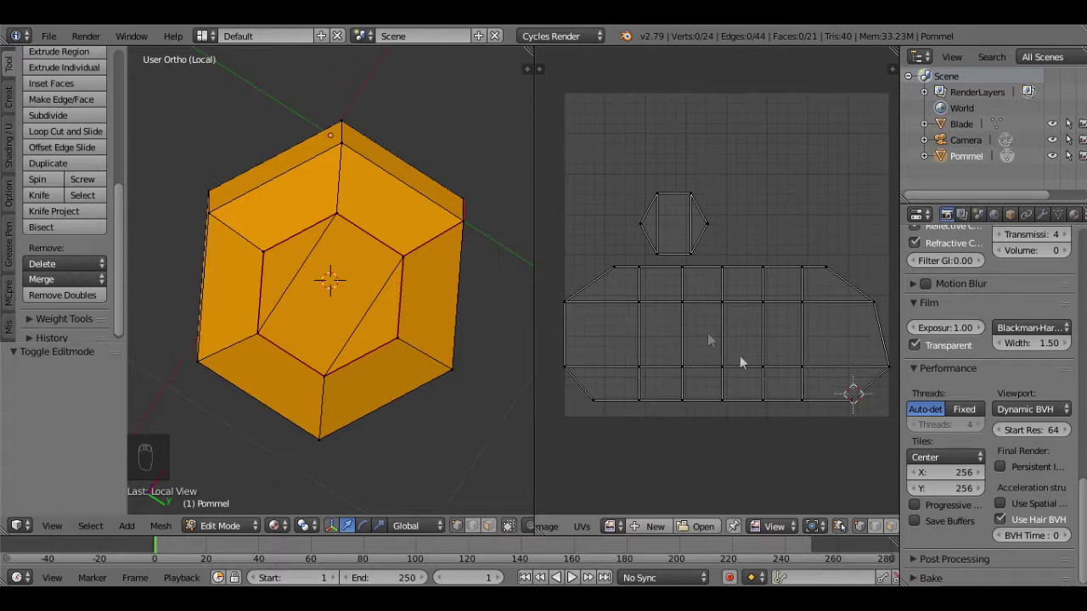
middle_click_drag(387, 261, 426, 115)
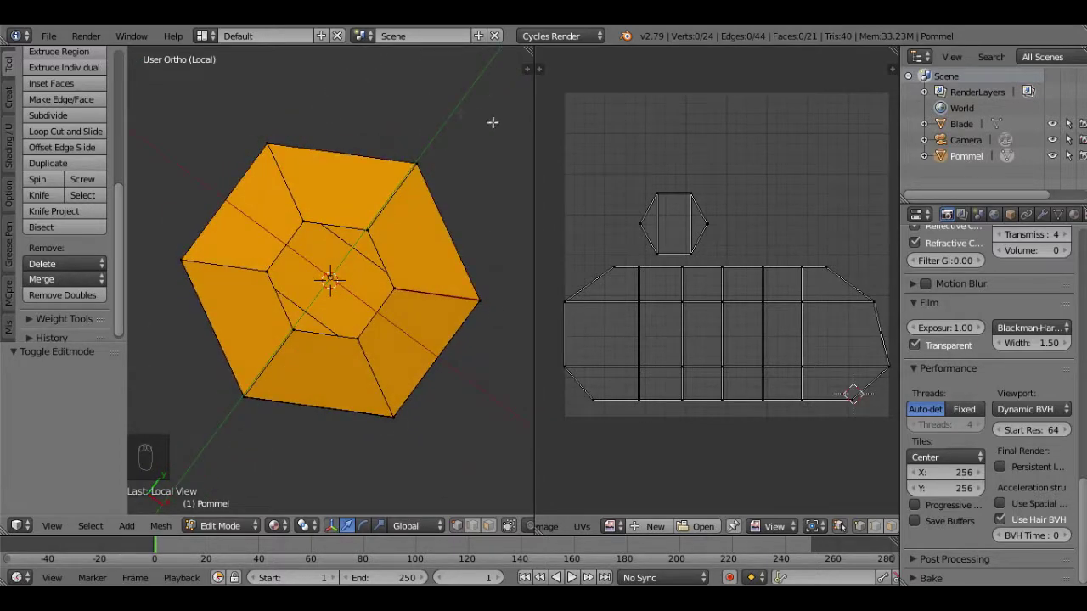
key("KP_7")
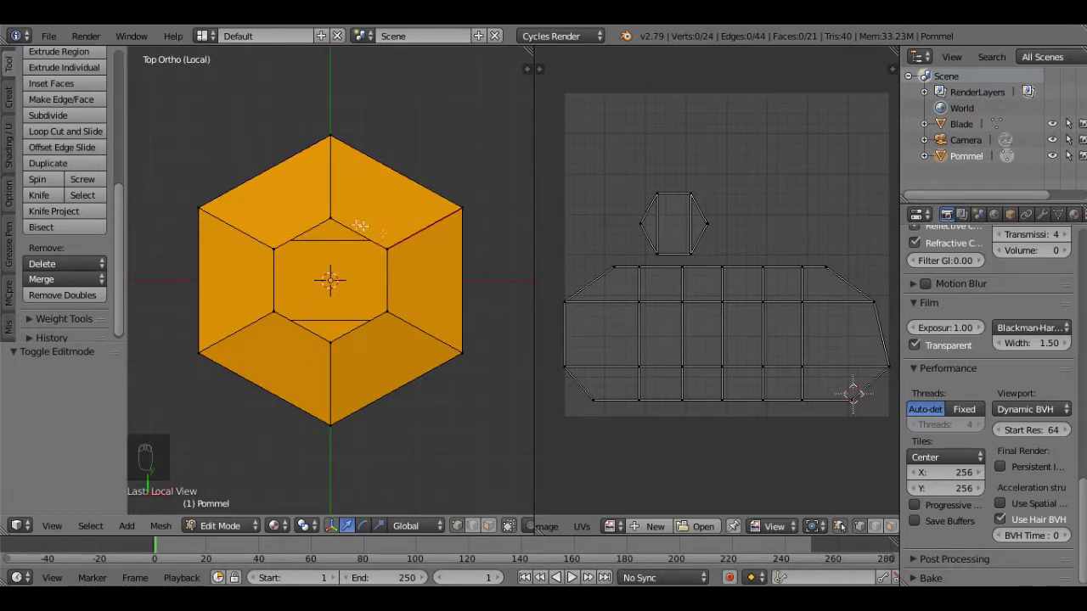
middle_click_drag(360, 226, 310, 189)
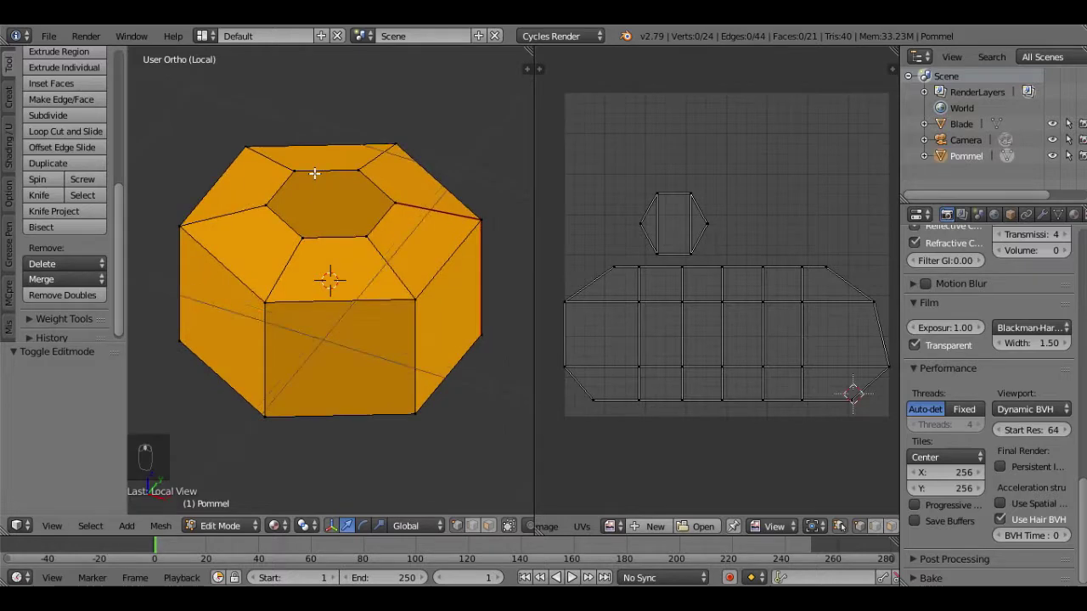
key("KP_Divide")
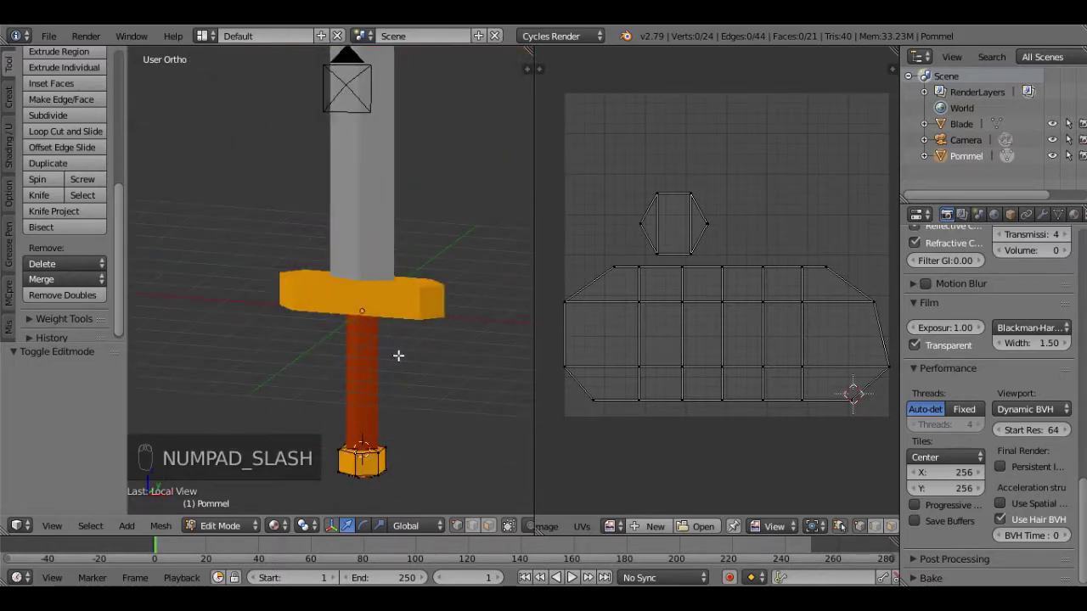
Select all the pommel's UVs, rotate them by -45°, and move them about -0.057 along X to fit within the UV area
key("a")
key("a")
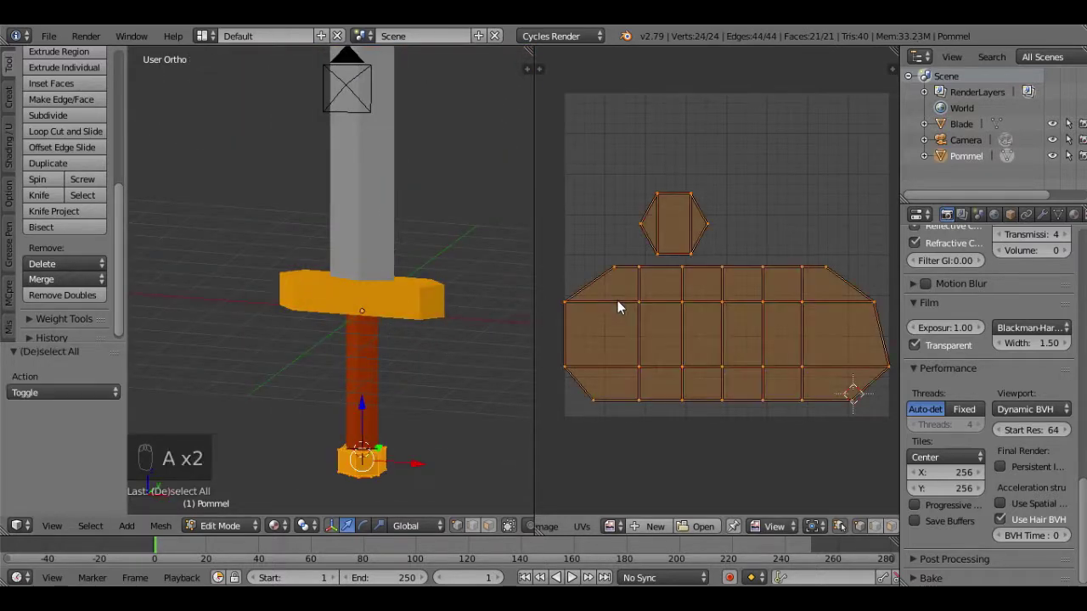
type("r45")
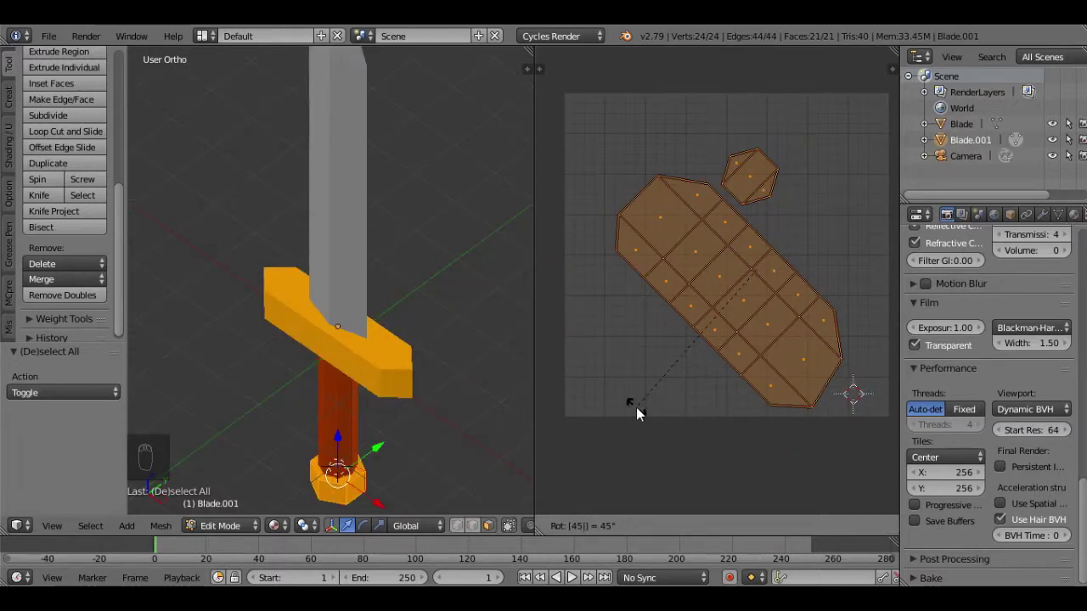
type("-")
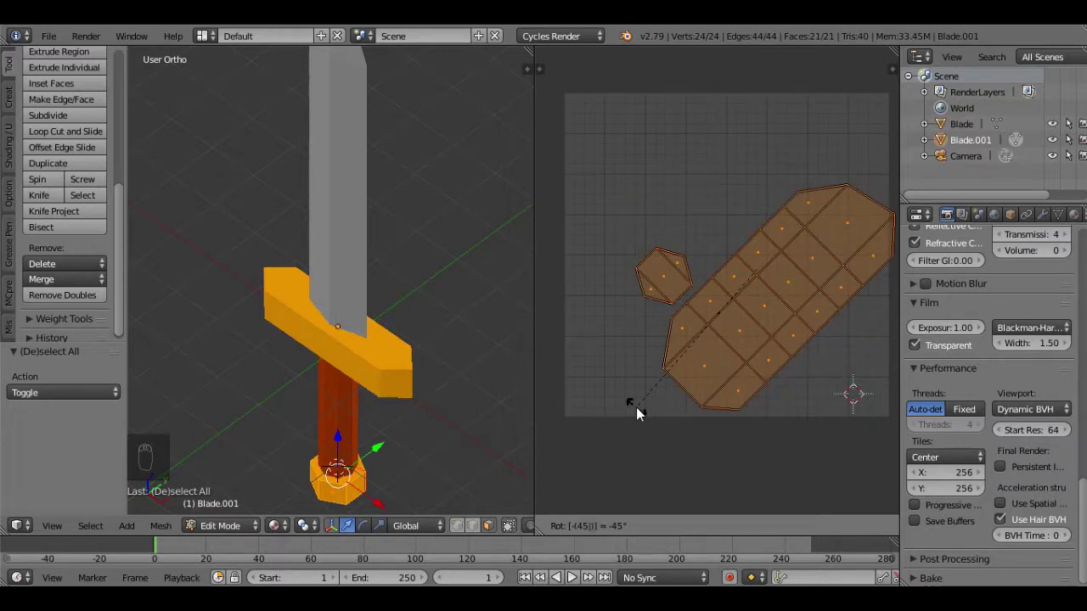
key("Return")
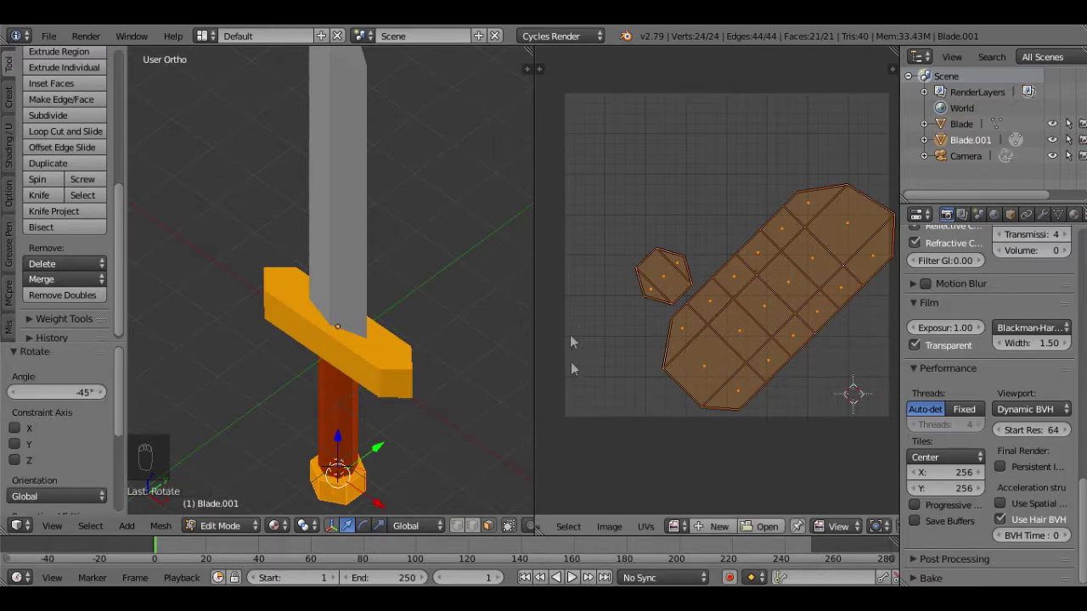
key("g")
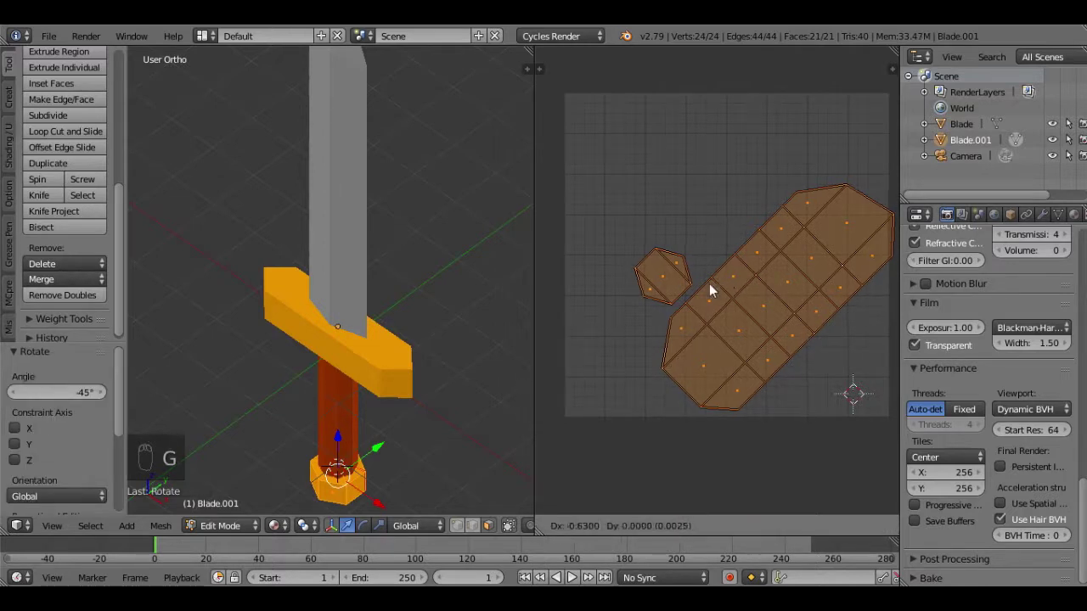
left_click(708, 279)
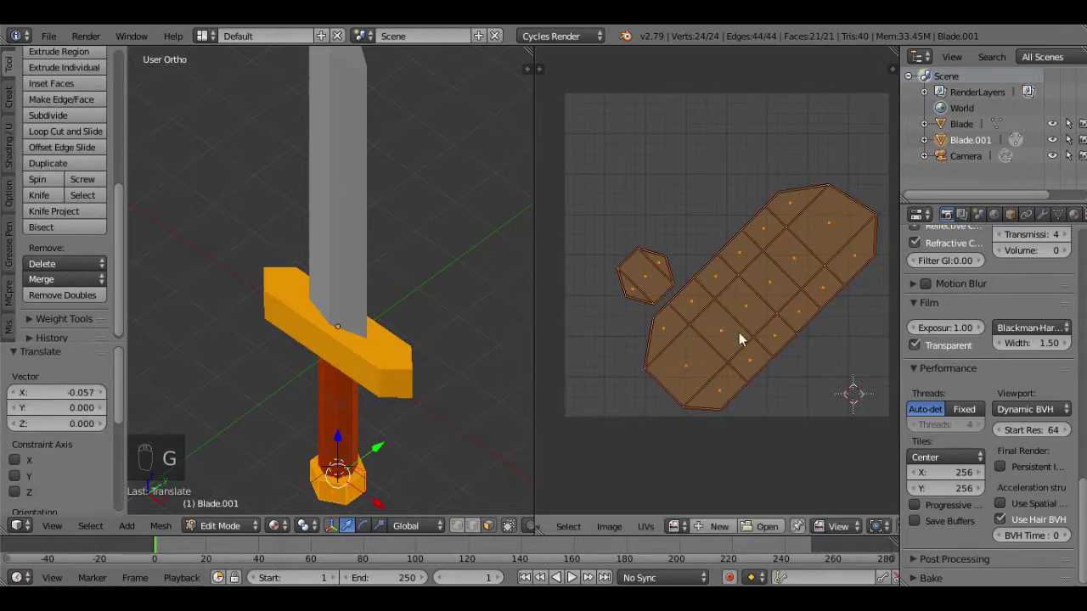
Scale all the pommel's UVs to about 0.402 and move them about 0.258 in X and -0.217 in Y, into the lower-right corner
key("s")
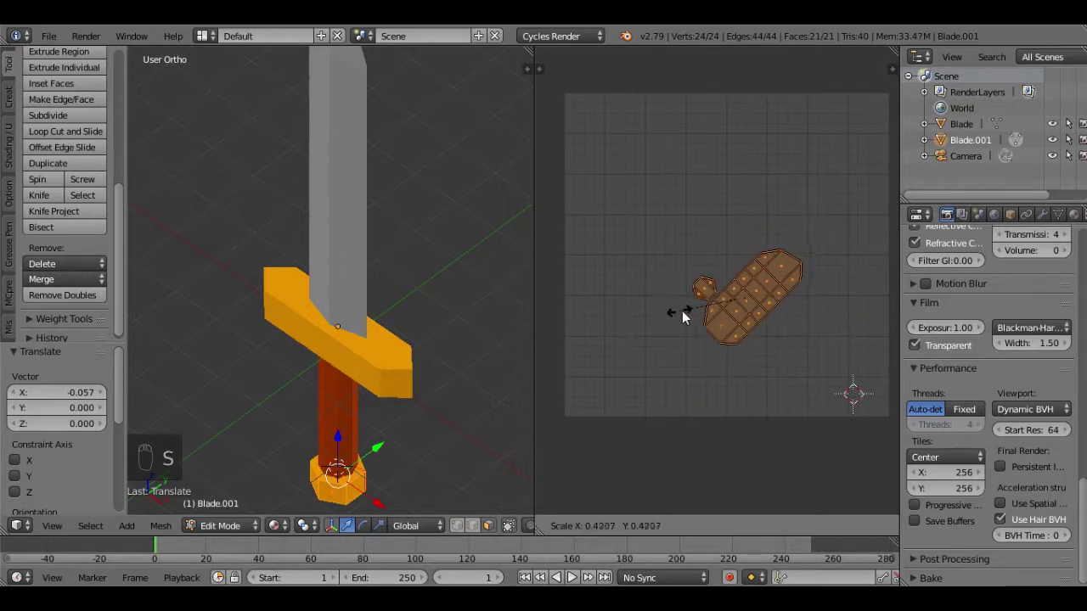
left_click(682, 311)
key("g")
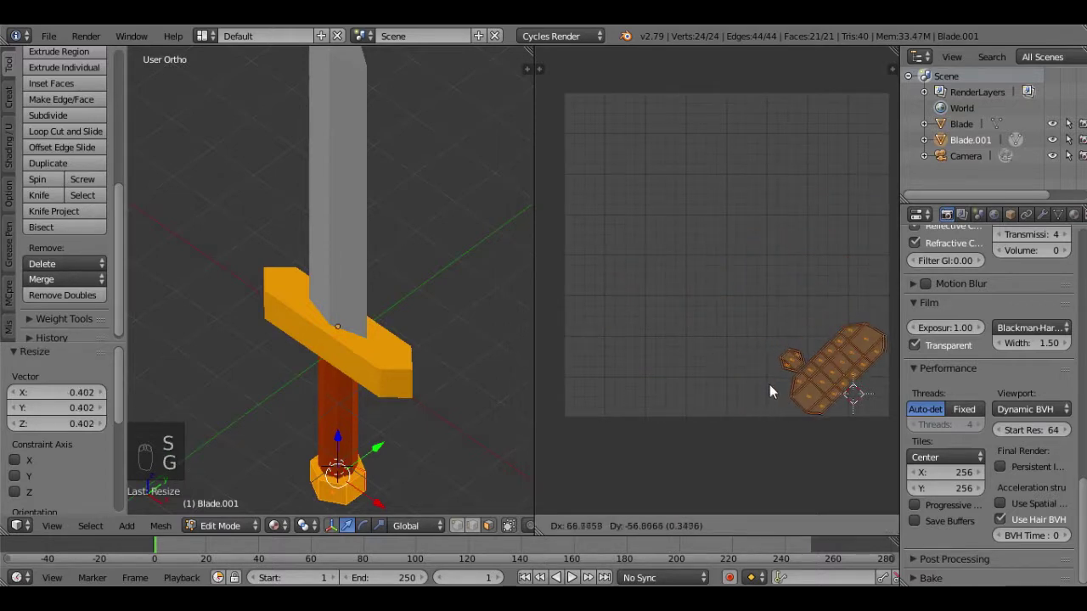
left_click(766, 382)
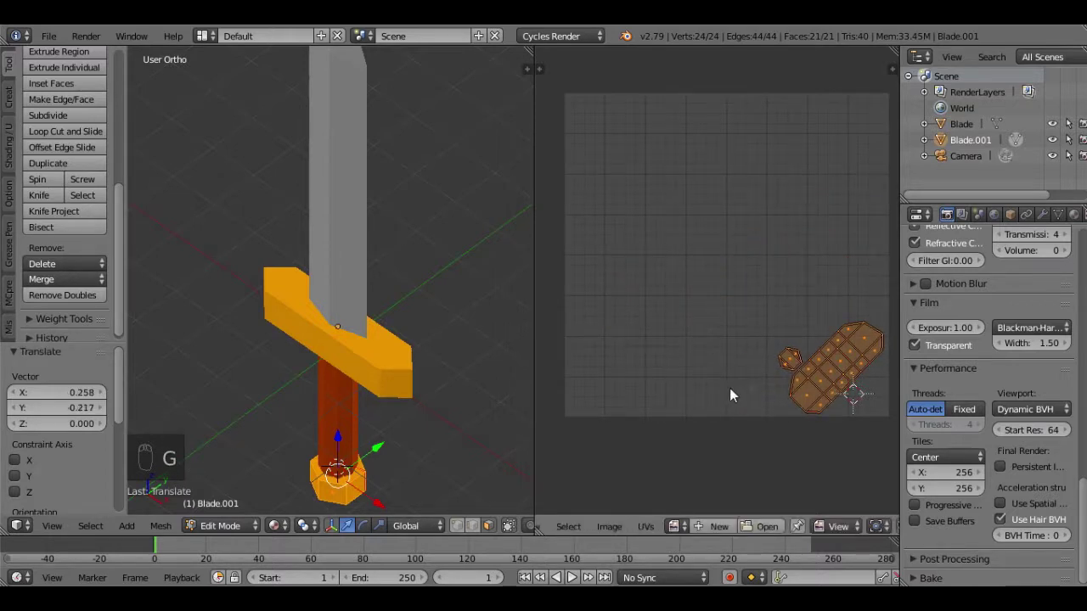
Select only the pommel's small UV island and move it about -0.091 in X and -0.118 in Y, beside the large island's lower end
key("a")
key("c")
mouse_move(759, 362)
left_mouse_down()
mouse_move(781, 357)
mouse_move(776, 345)
left_mouse_up()
right_click(777, 340)
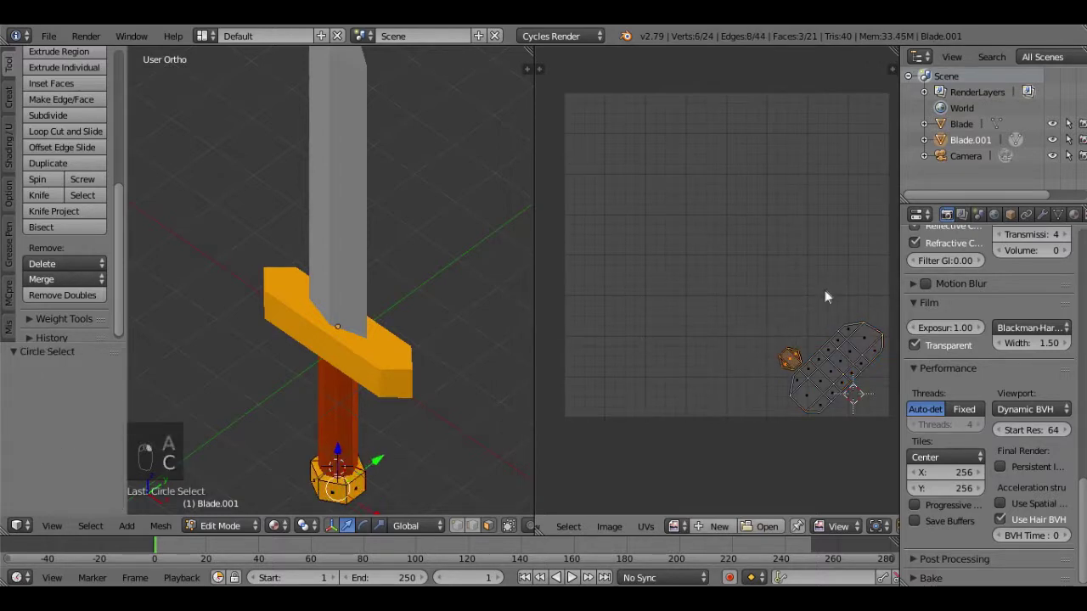
key("g")
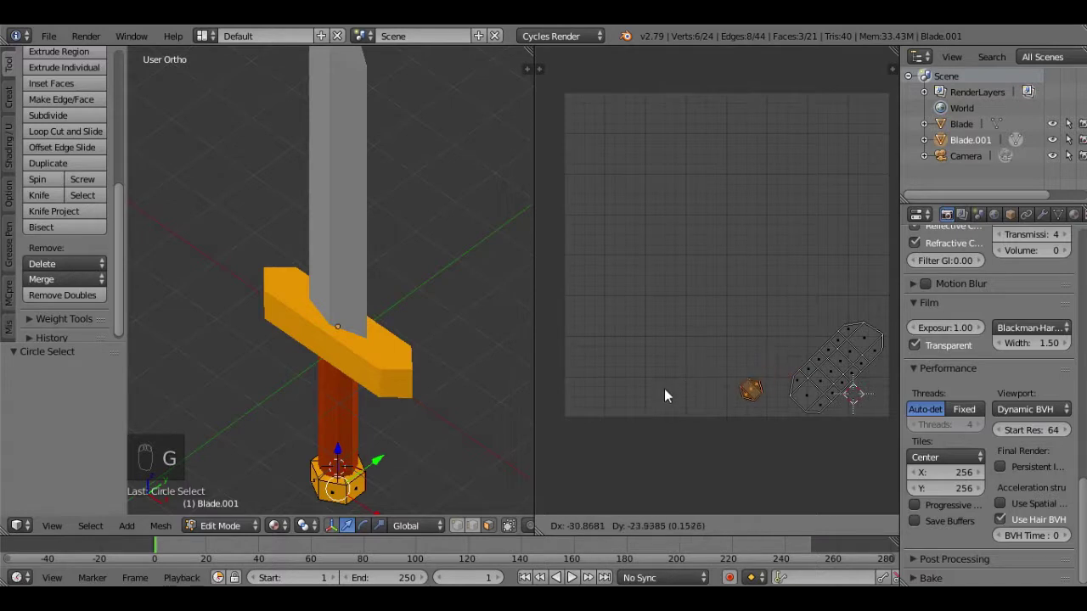
left_click(674, 398)
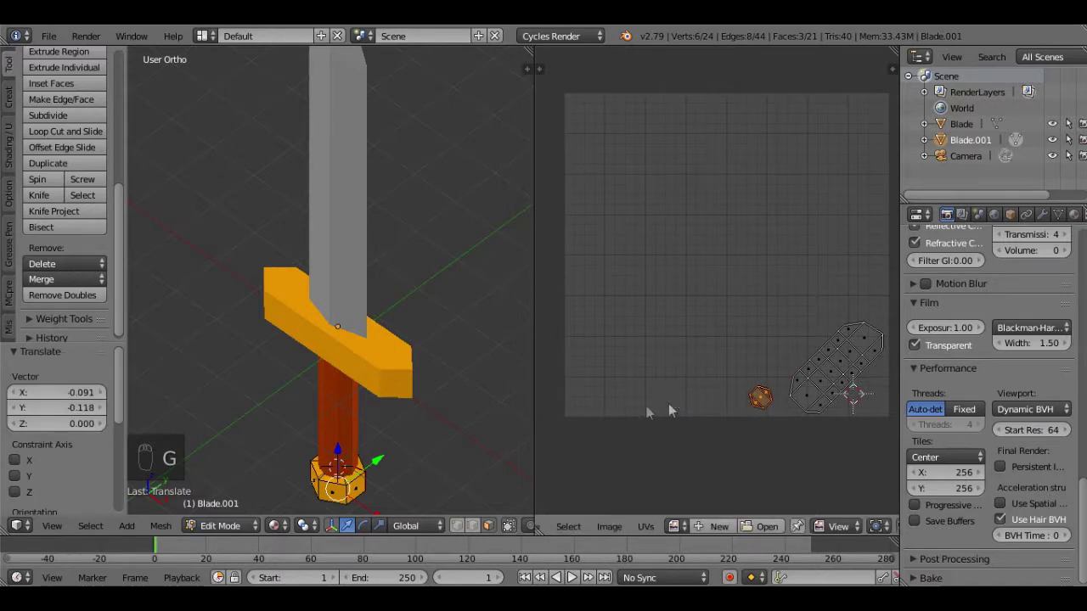
Join the pommel back into the Blade object and return to Edit Mode on the combined sword mesh
key("Tab")
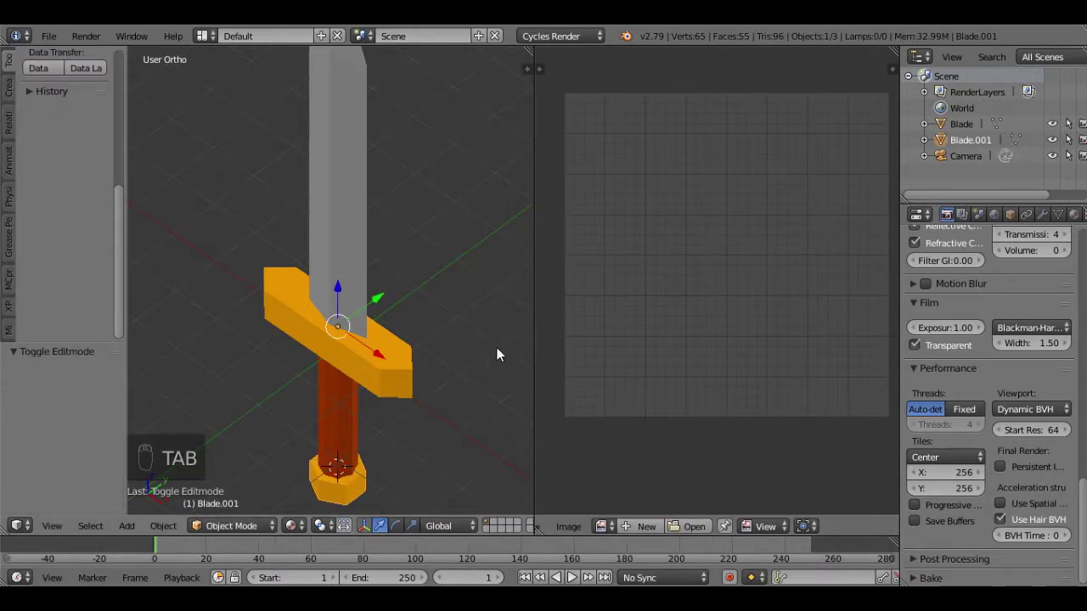
right_click(329, 407, "shift")
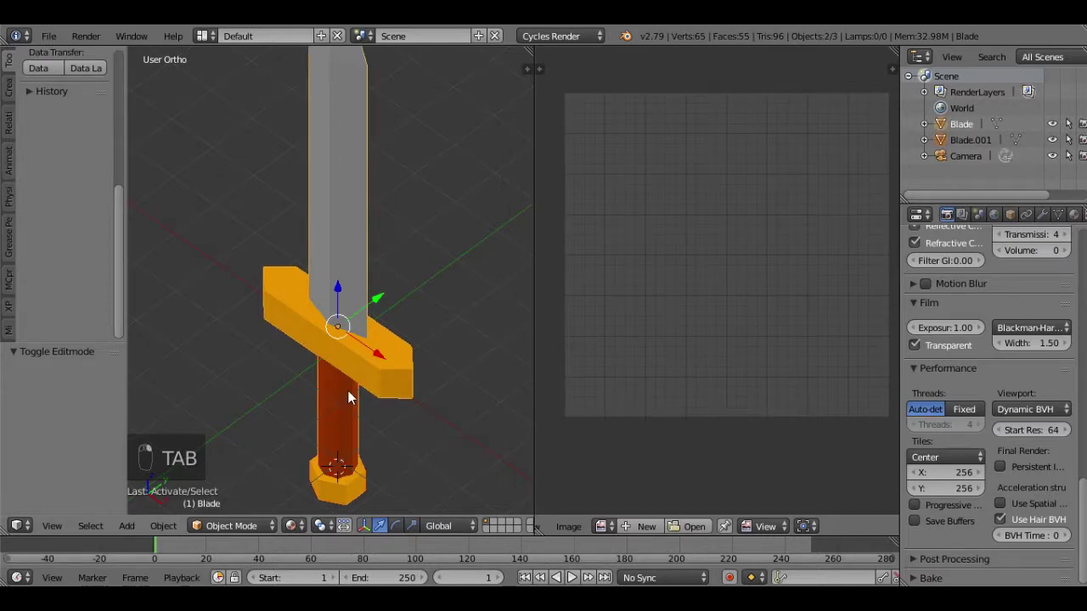
key("ctrl+j")
key("Tab")
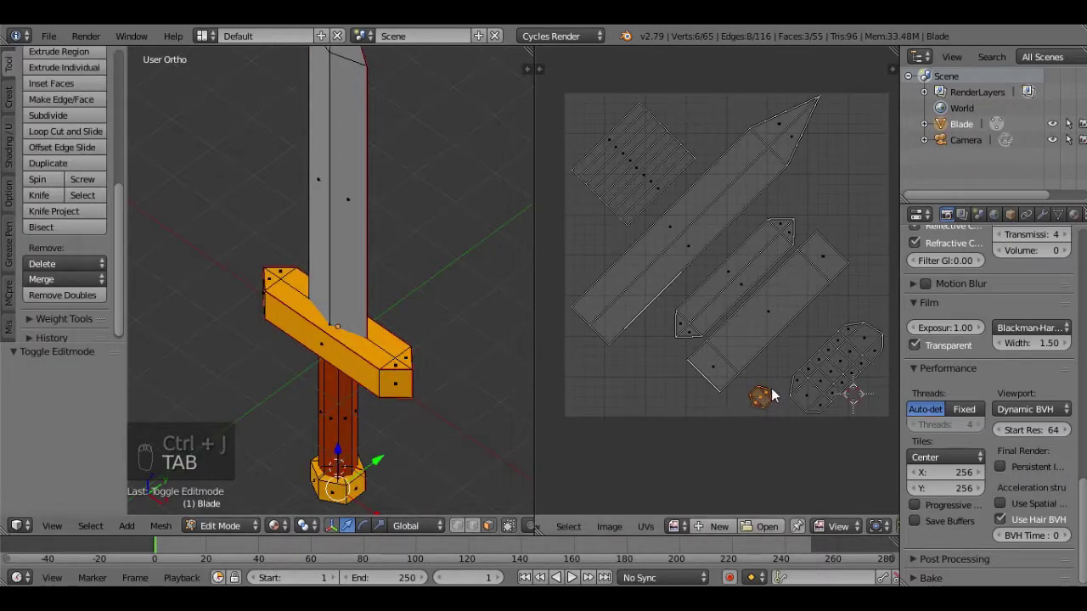
Select both pommel UV islands, scale them to about 1.241, and move them about -0.047 in X and 0.037 in Y
key("c")
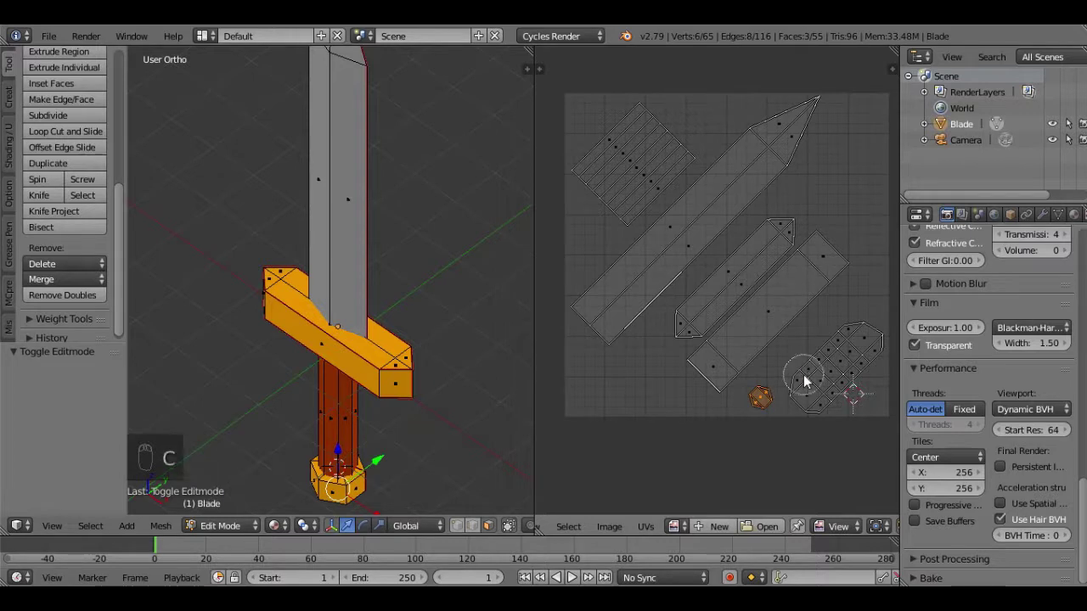
mouse_move(804, 376)
left_mouse_down()
mouse_move(801, 389)
mouse_move(819, 390)
mouse_move(842, 378)
mouse_move(861, 348)
left_mouse_up()
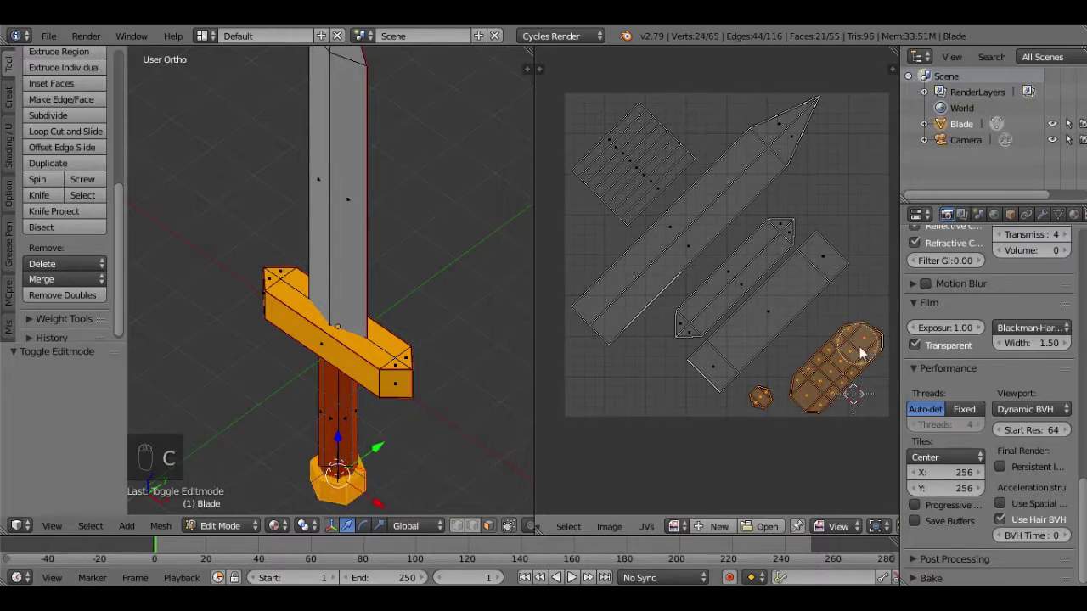
right_click(860, 348)
key("s")
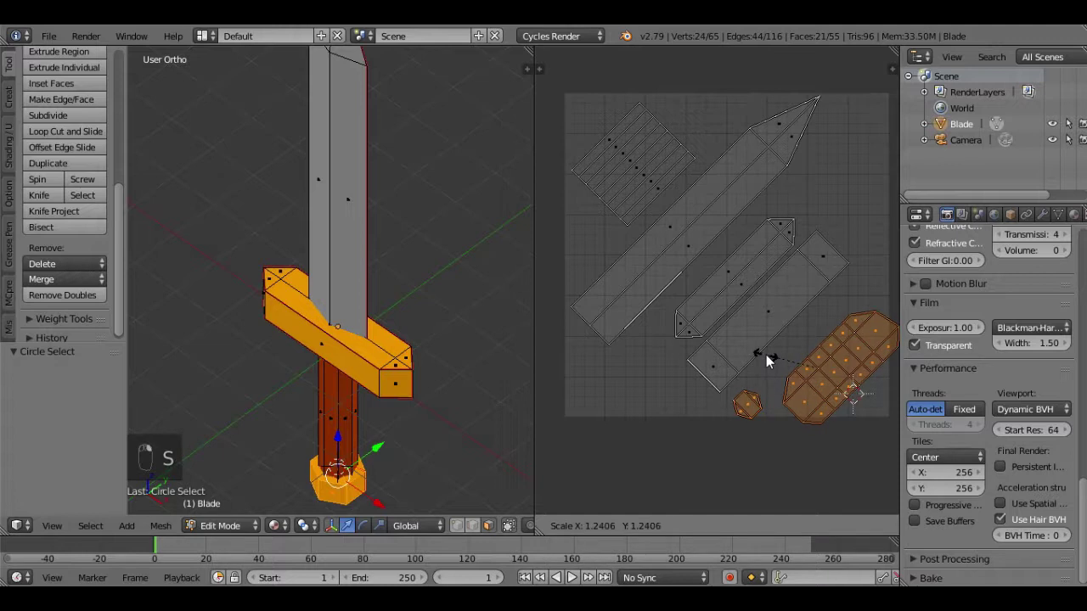
left_click(765, 357)
key("g")
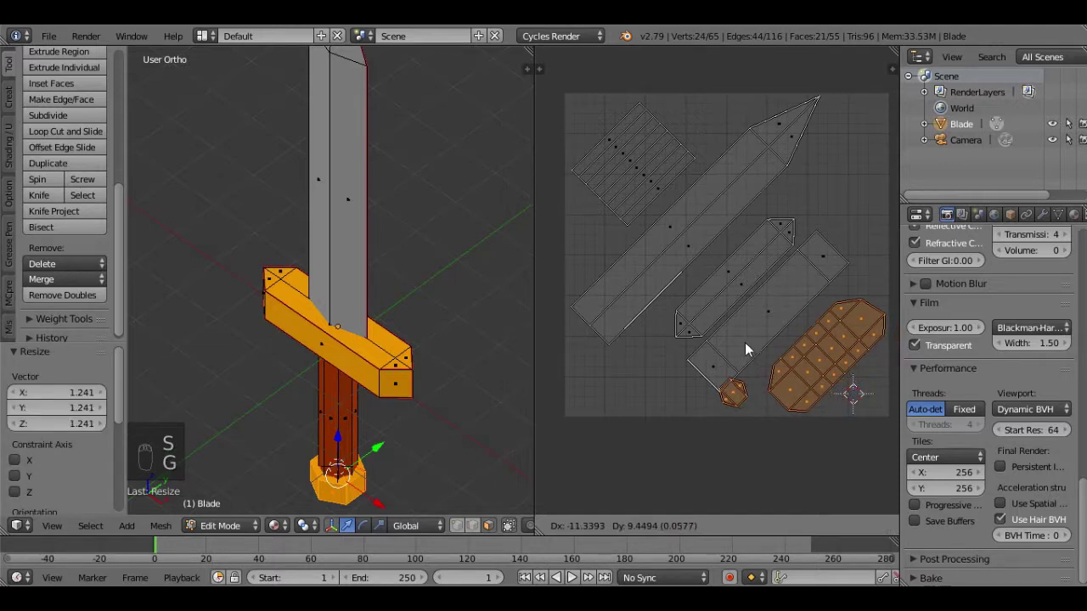
left_click(726, 378)
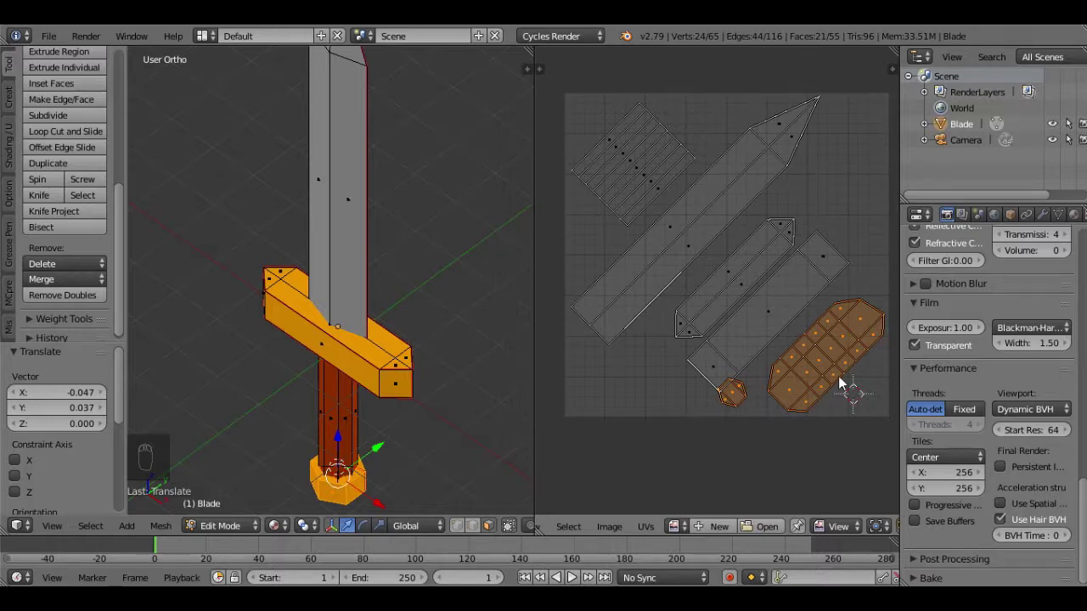
Move only the small pommel island about 0.042 in X and -0.017 in Y, clear of the guard island, and deselect everything
key("shift+l")
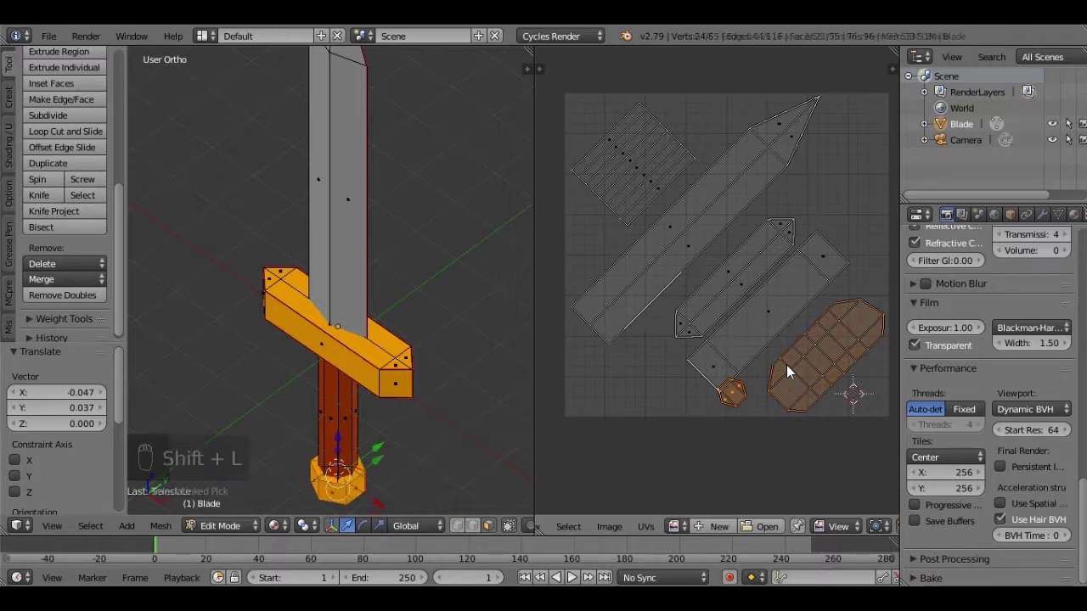
key("g")
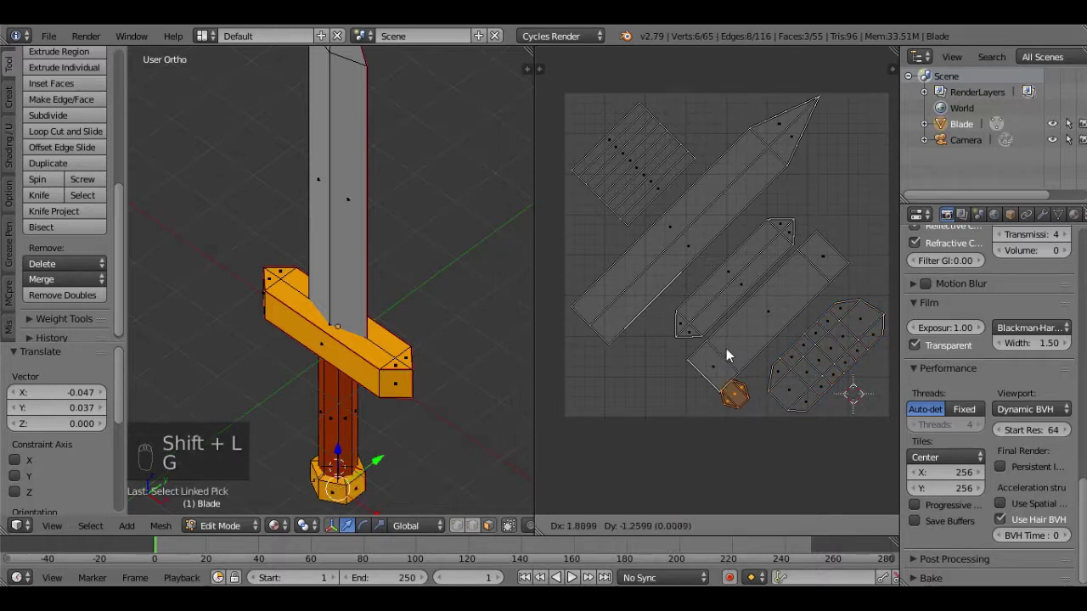
left_click(737, 360)
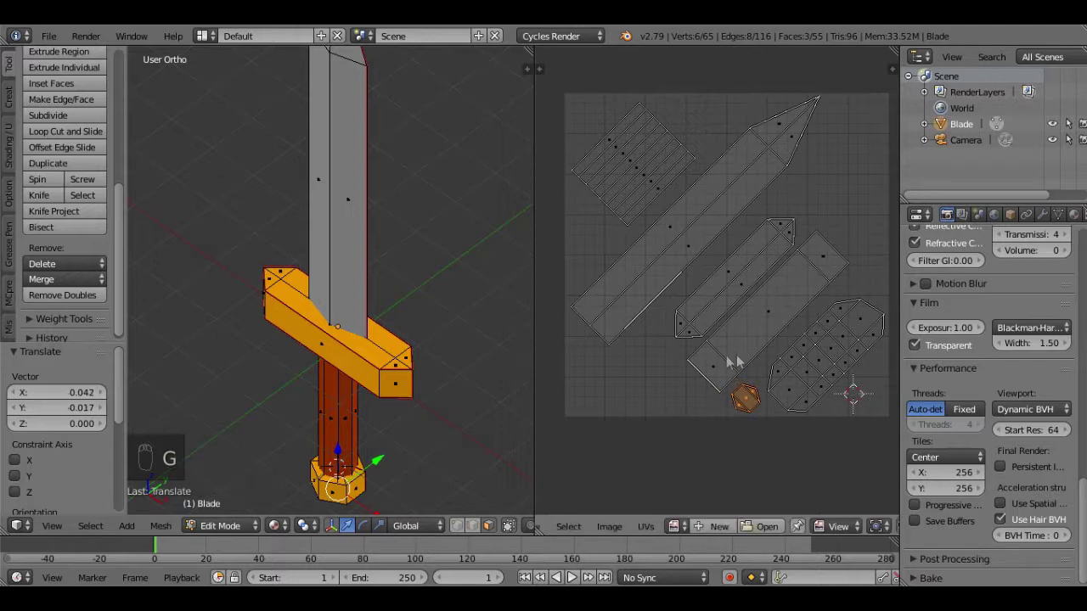
key("a")
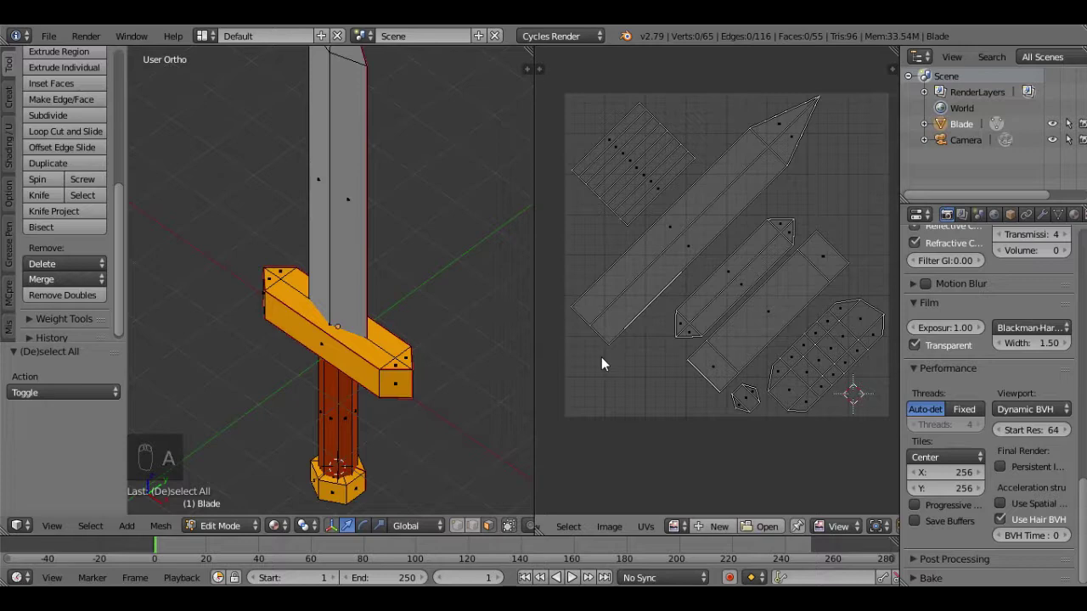
Create a blank 1024 × 1024 px image named SwordTextures for the sword's UV layout
middle_click_drag(429, 355, 457, 316)
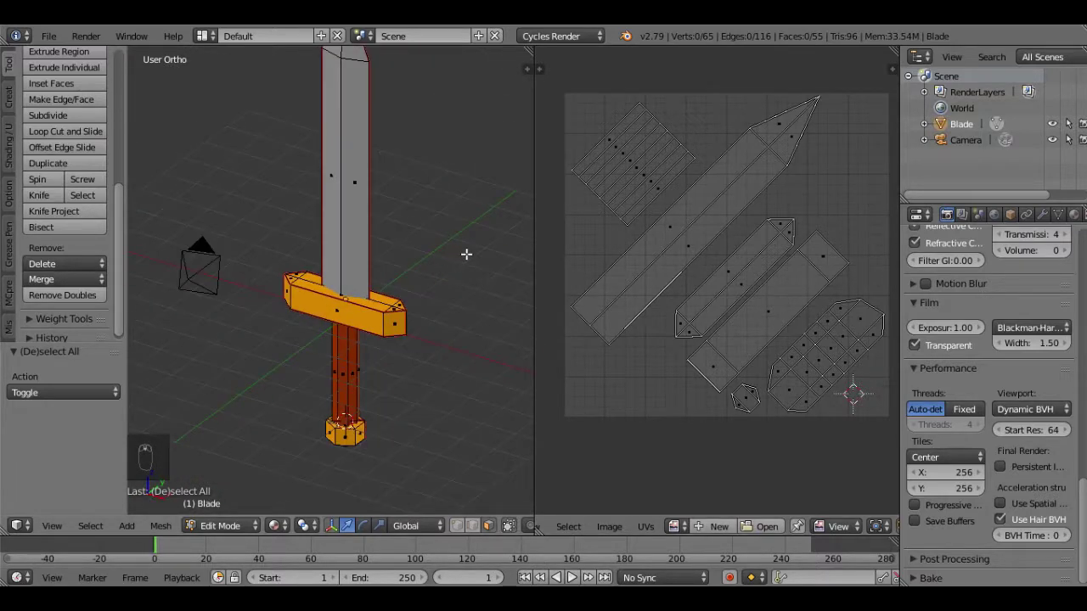
middle_click_drag(468, 252, 462, 320)
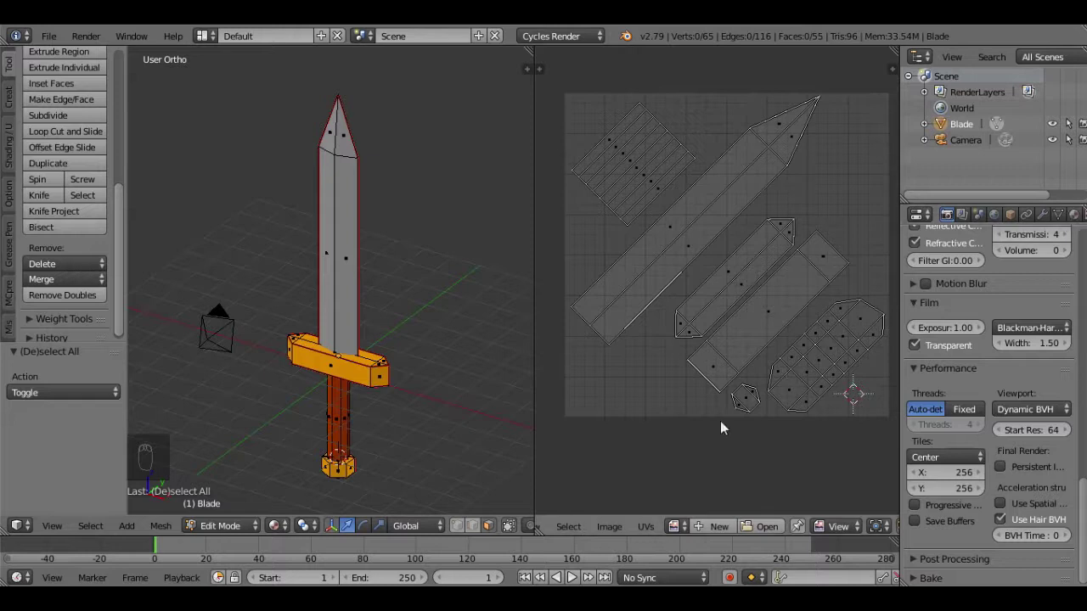
left_click(698, 526)
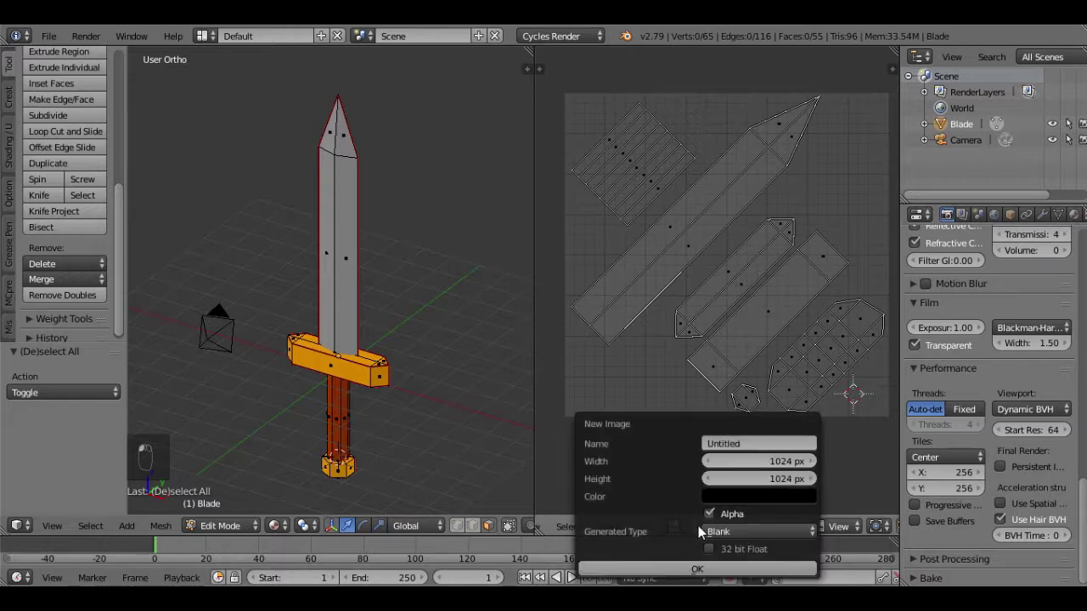
left_click(747, 444)
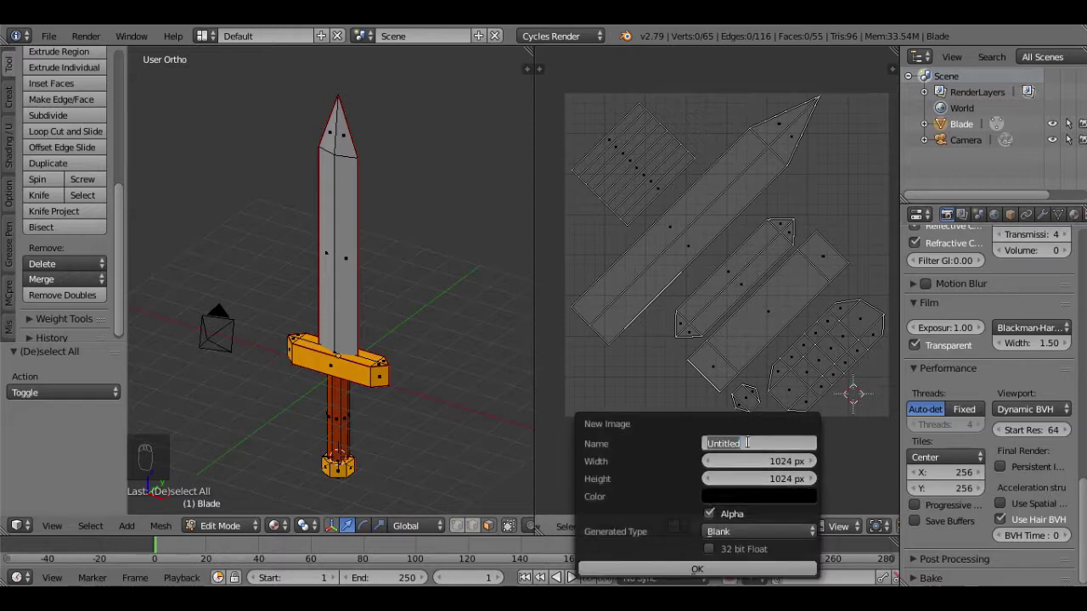
type("S")
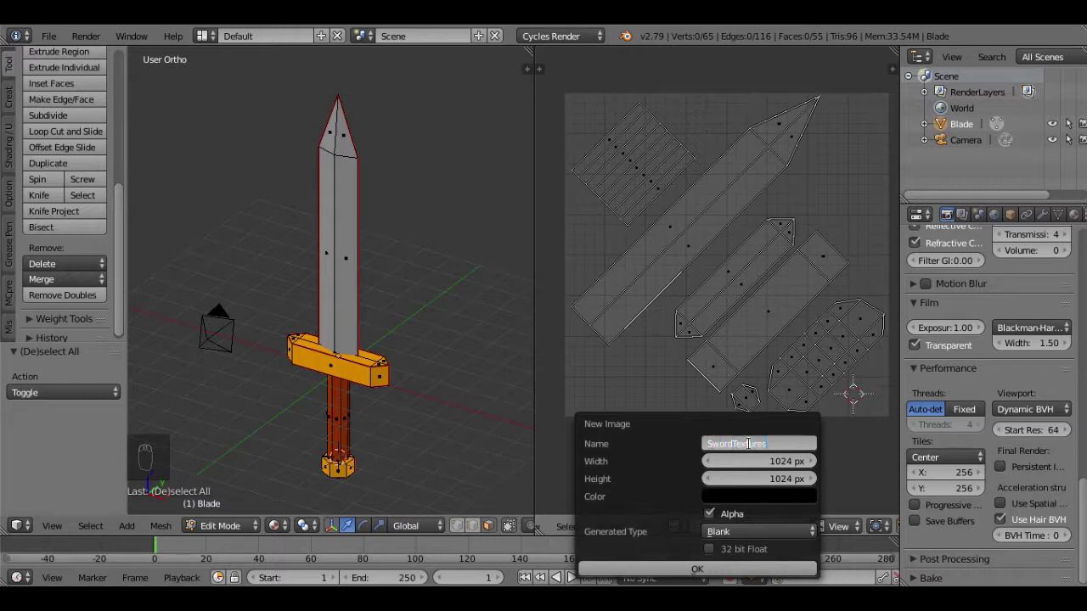
type("wordTextures")
key("Return")
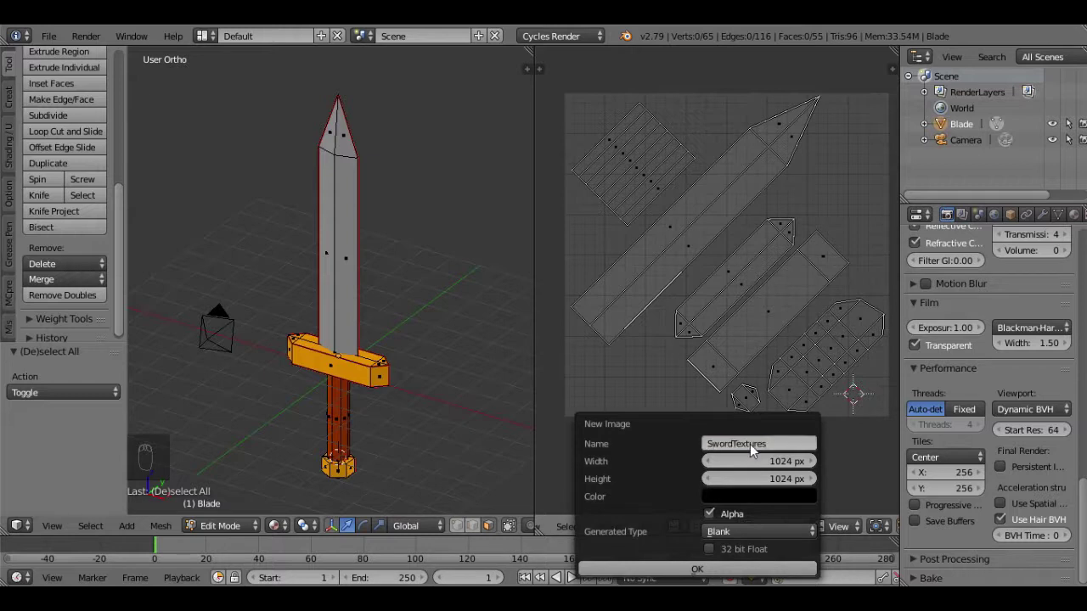
left_click(673, 570)
scroll(682, 408, "down", 6)
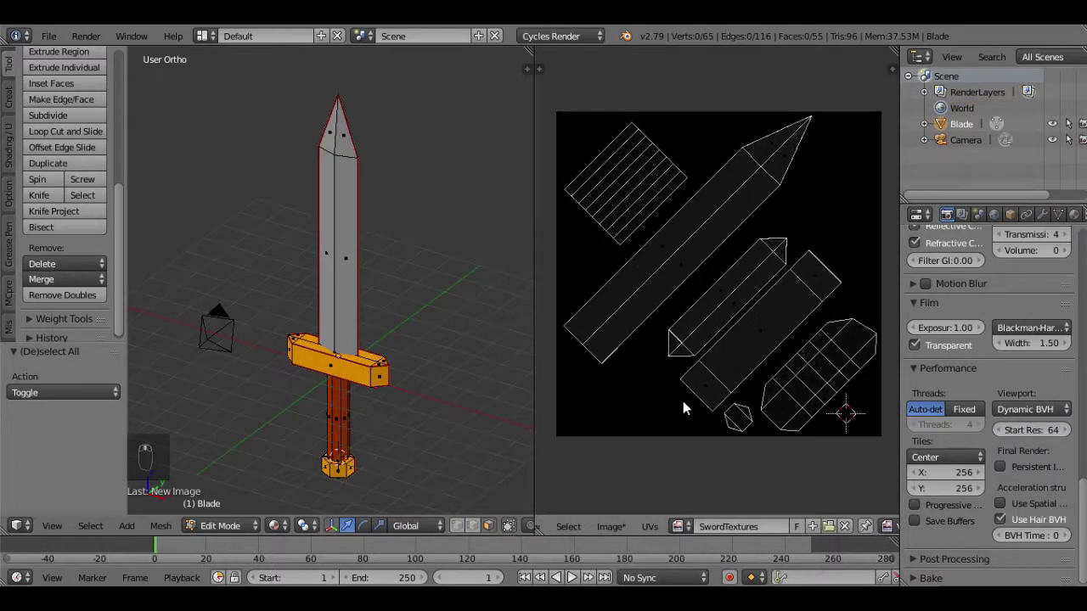
scroll(549, 535, "up", 2)
Change the UV/Image Editor to the Node Editor and hide its properties sidebar
left_click(551, 527)
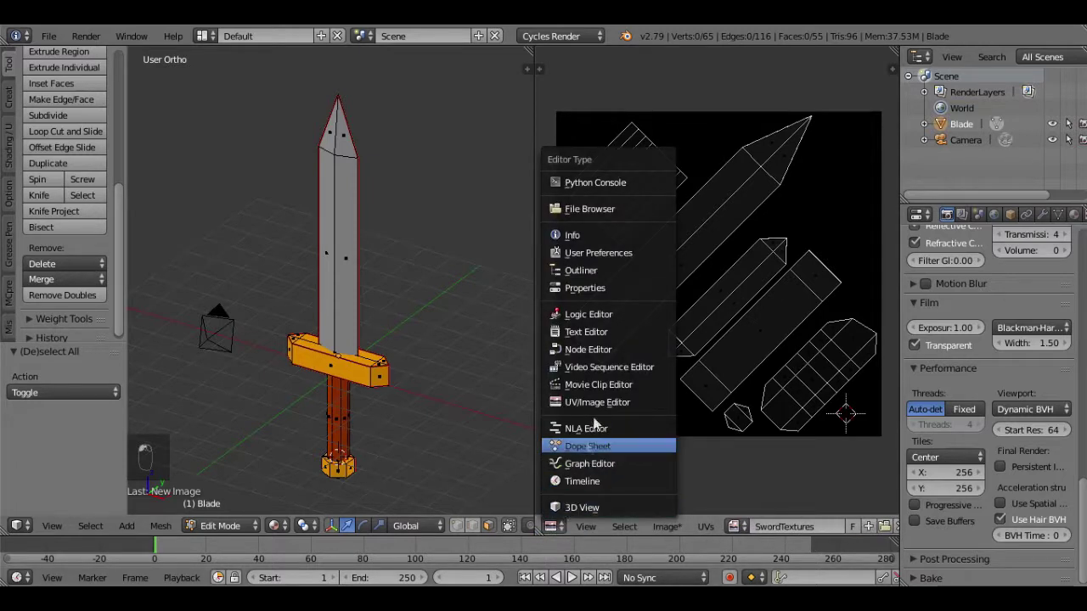
left_click(597, 351)
scroll(637, 380, "up", 1)
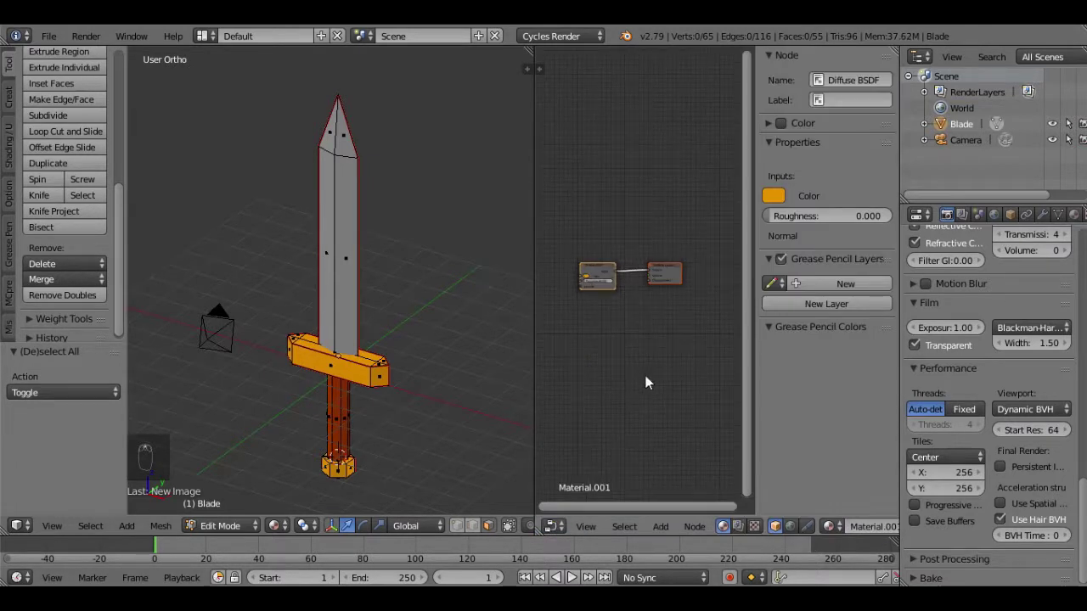
key("n")
scroll(639, 360, "up", 2)
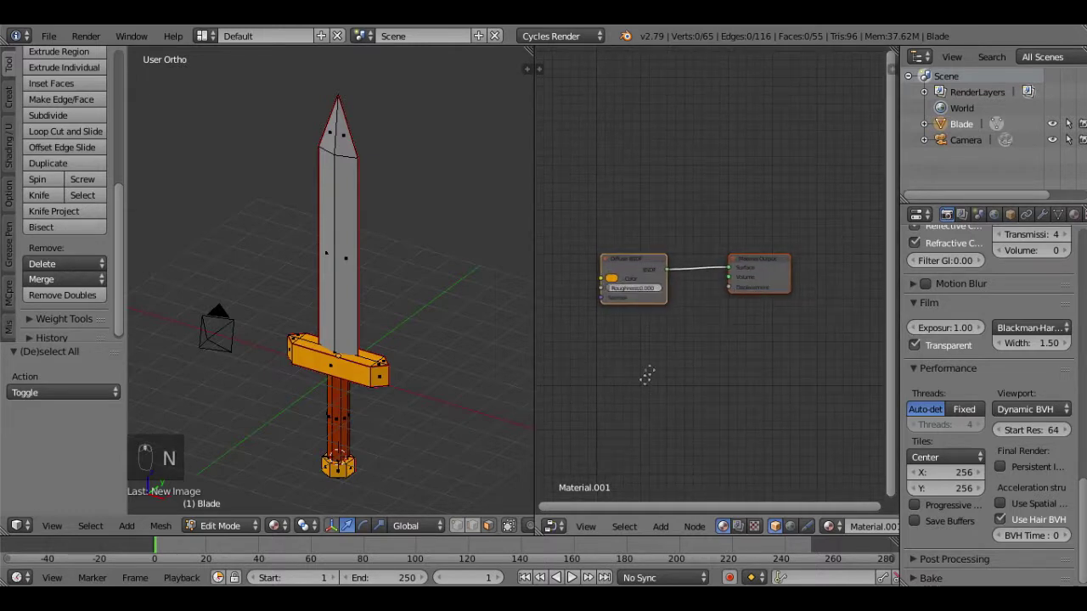
middle_click_drag(647, 374, 676, 308)
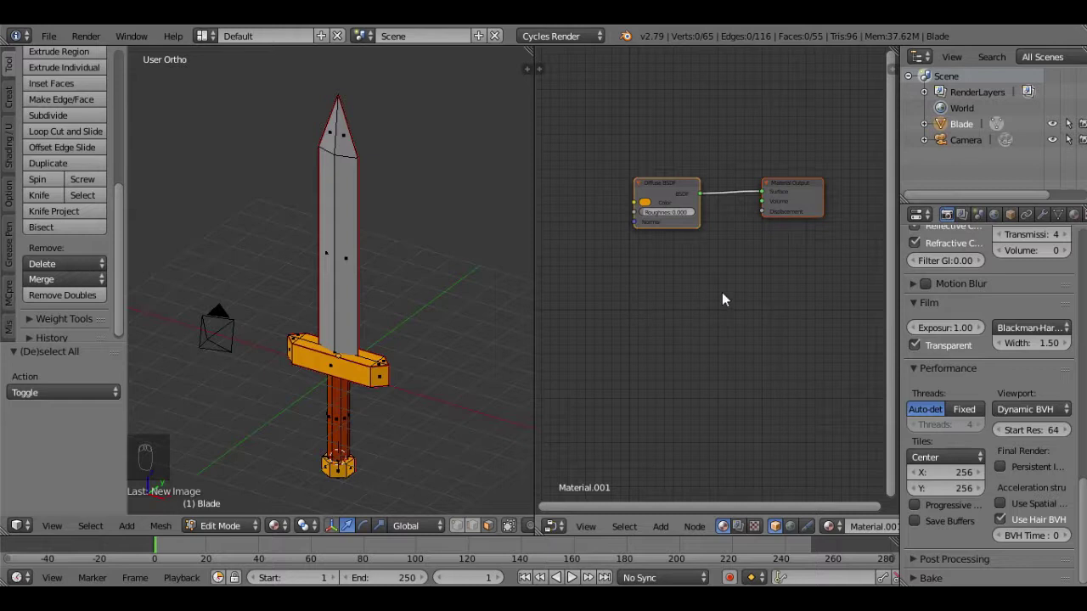
Add an Image Texture node below the Diffuse BSDF in Material.001 and assign the SwordTextures image to it
key("shift+a")
mouse_move(722, 357)
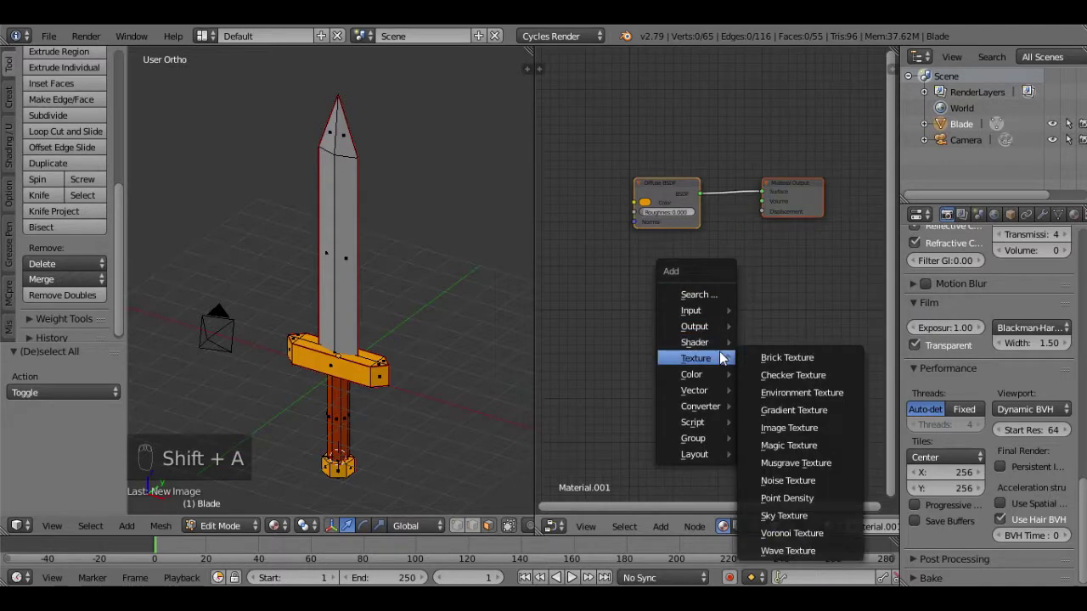
left_click(784, 426)
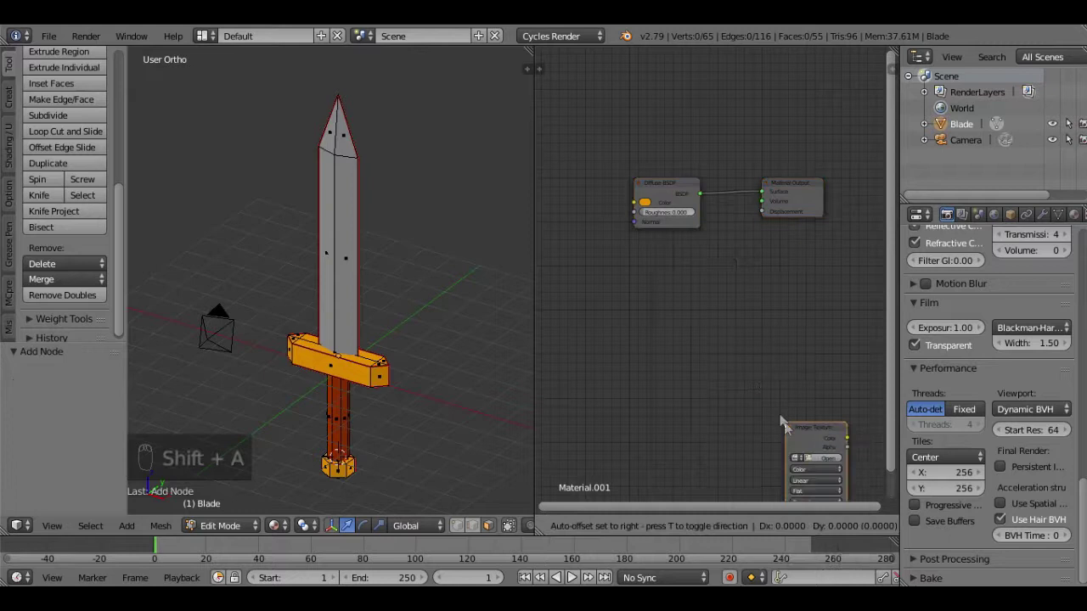
left_click(647, 260)
left_click(652, 288)
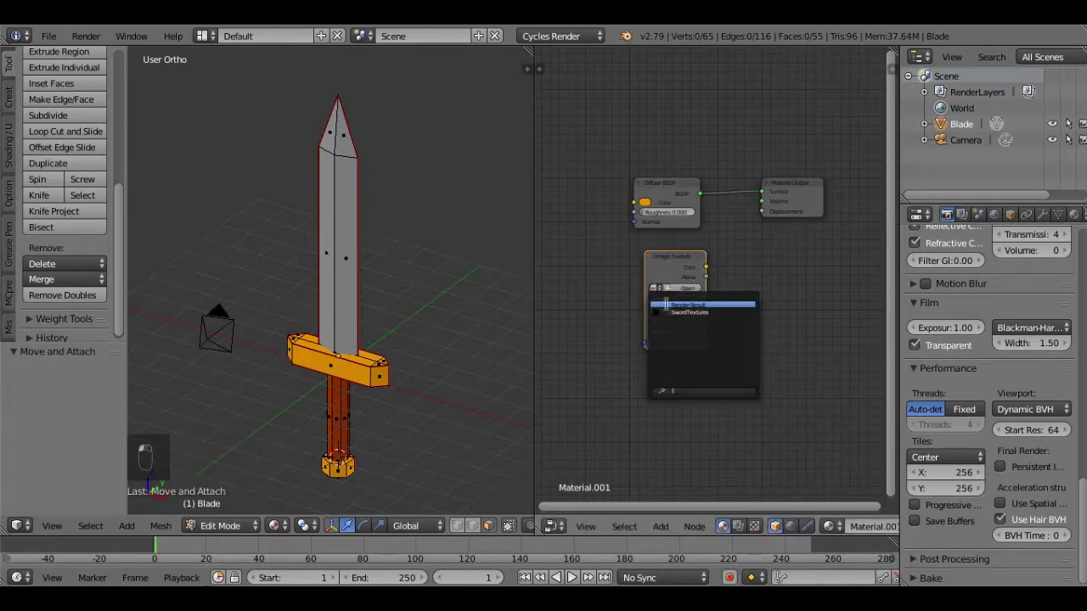
left_click(684, 312)
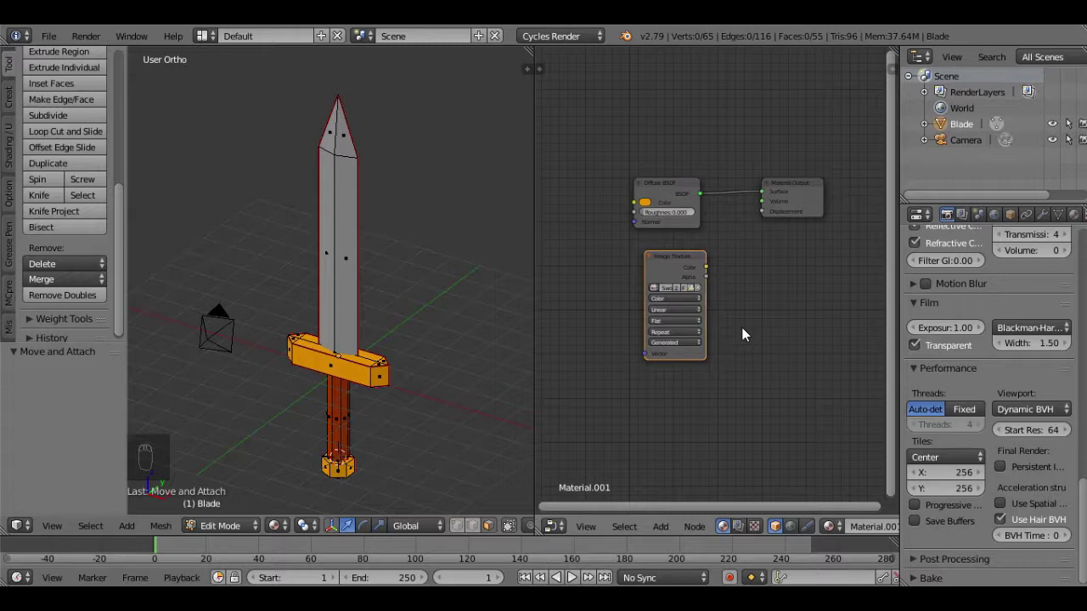
Copy the SwordTextures Image Texture node from Material.001 into Material and Material.002, leaving no nodes selected in Material.002
key("ctrl+c")
scroll(959, 271, "up", 8)
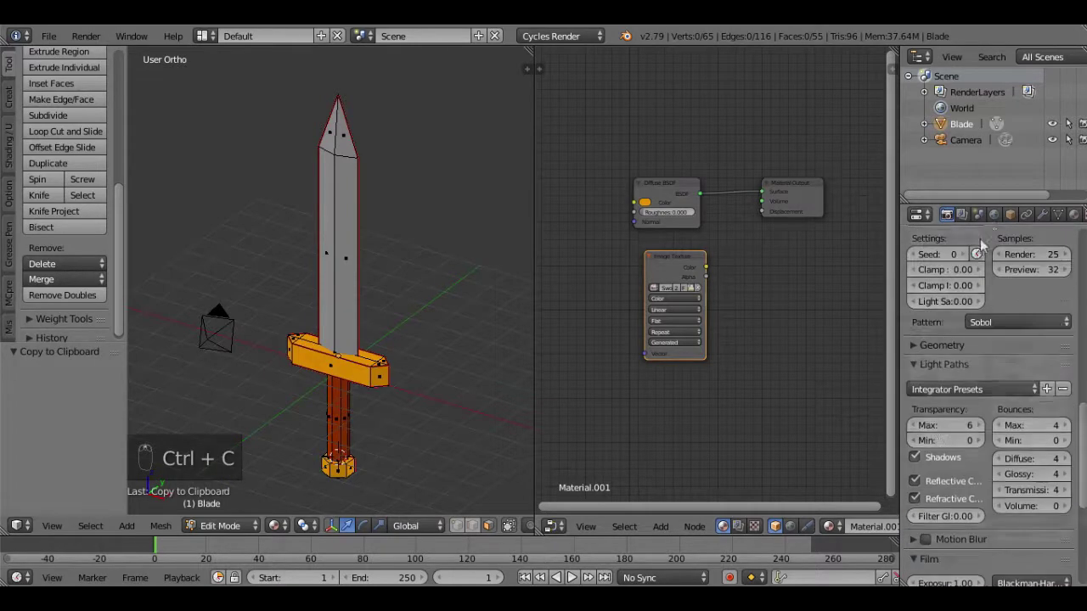
left_click(1073, 215)
left_click(952, 273)
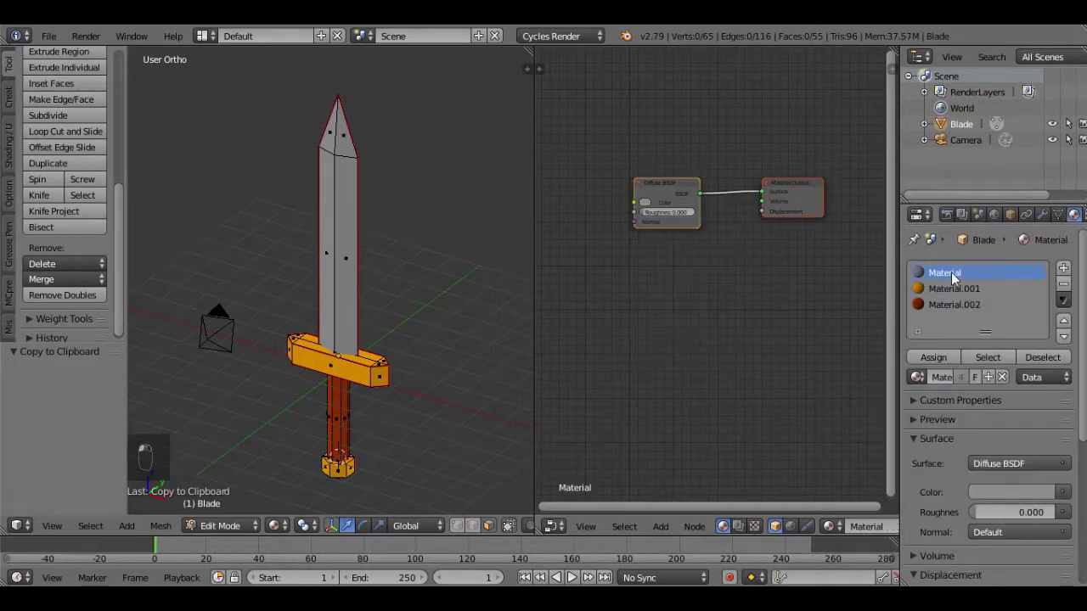
key("ctrl+v")
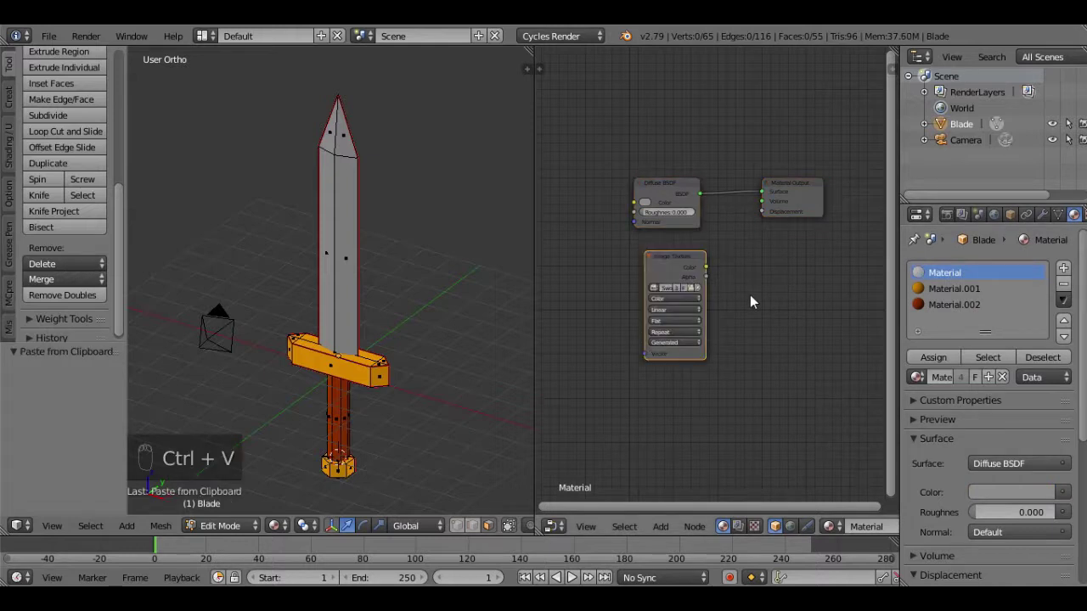
left_click(956, 304)
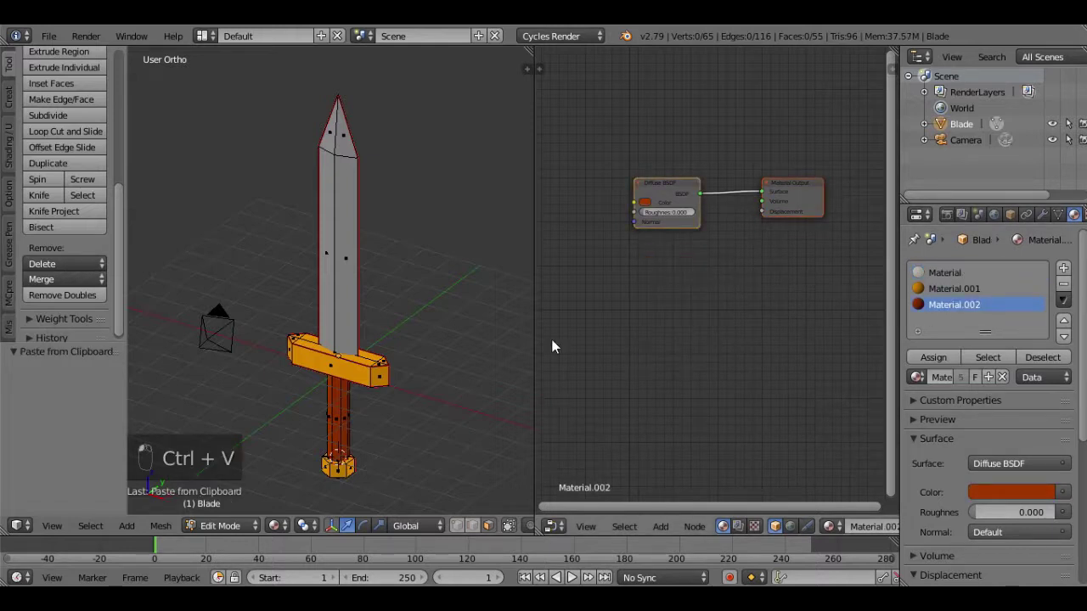
key("ctrl+v")
key("a")
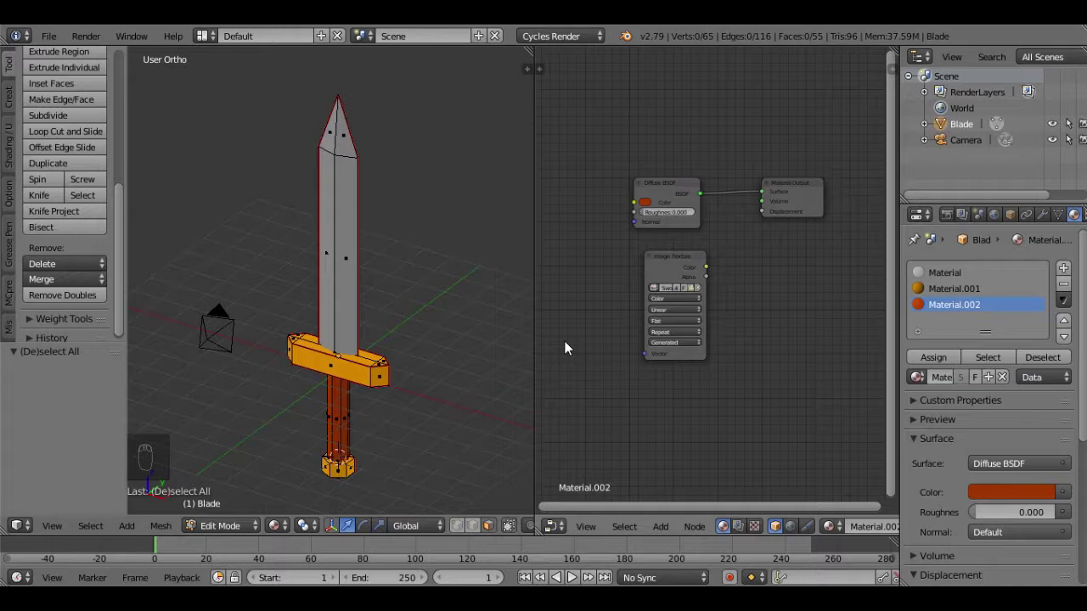
Review the node setups of Material, Material.001 and Material.002, and inspect the World's ambient occlusion settings
left_click(968, 289)
left_click(924, 276)
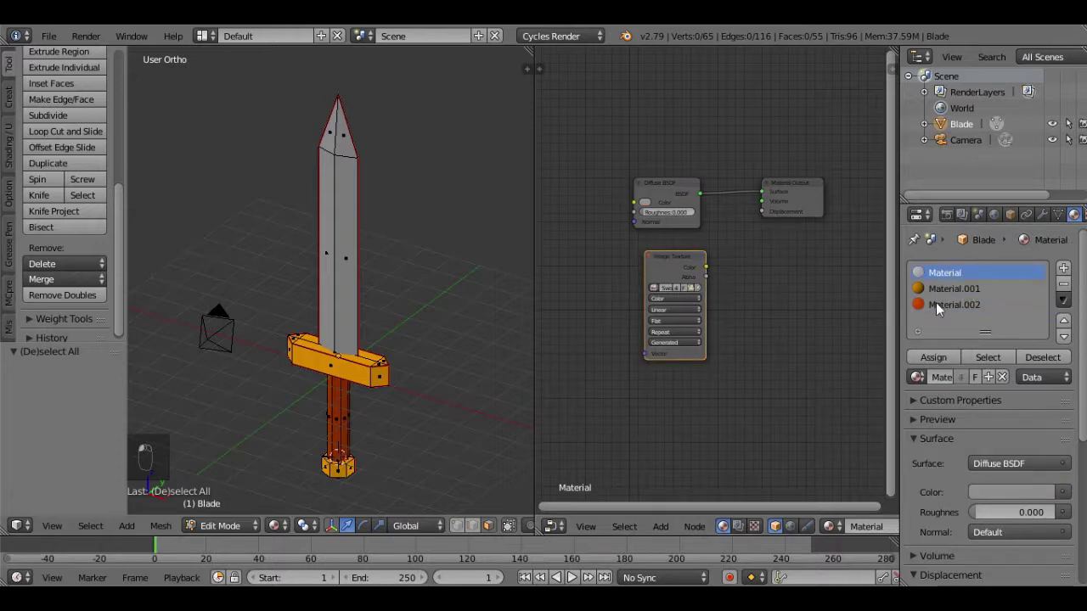
left_click(936, 302)
left_click(945, 287)
left_click(945, 271)
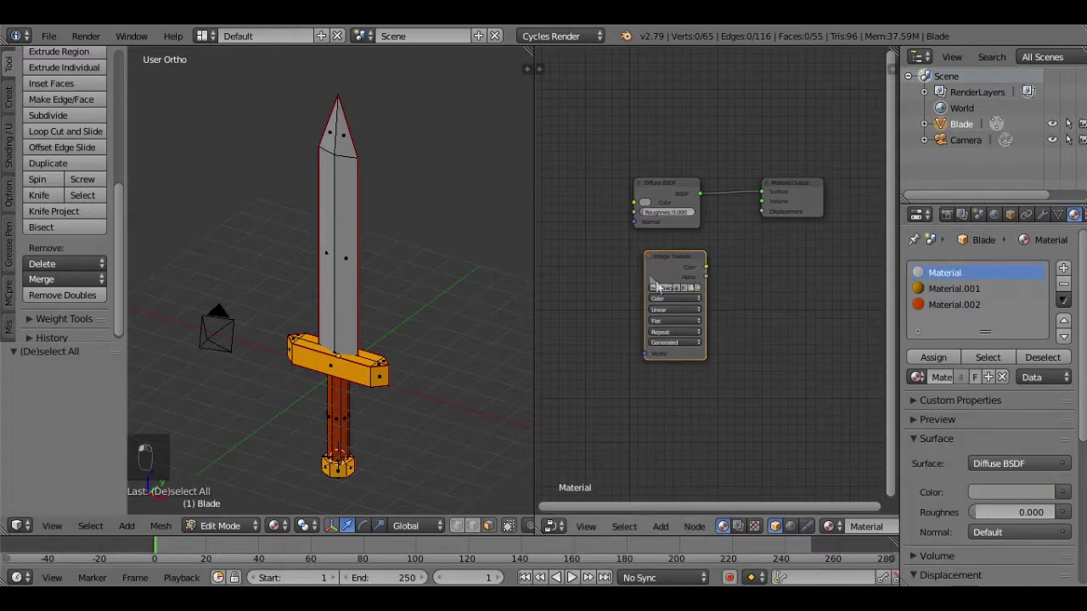
left_click(994, 217)
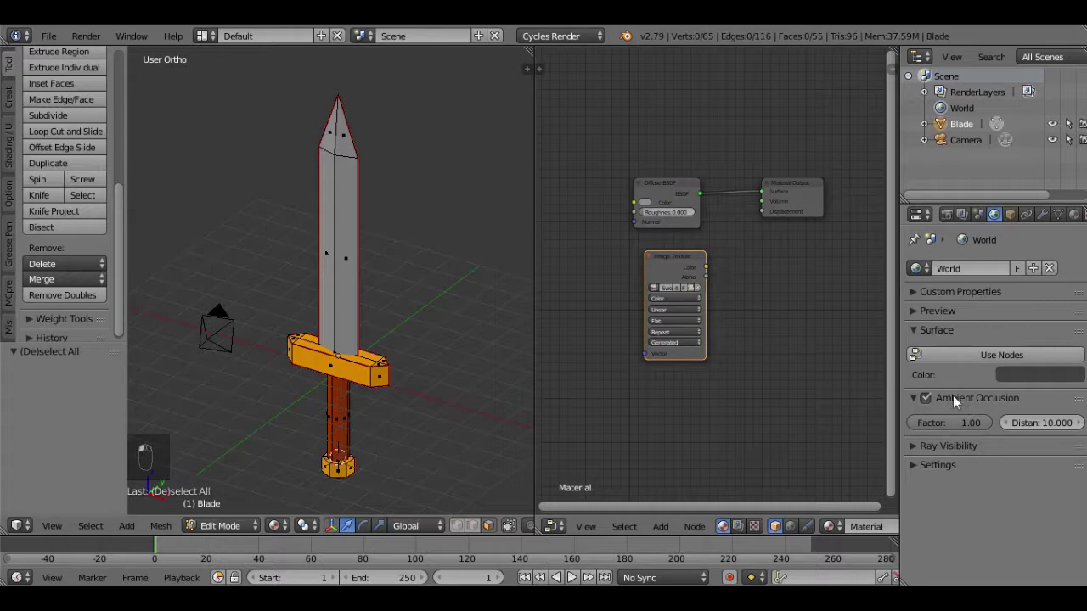
Expand the Bake settings in the render properties
left_click(951, 215)
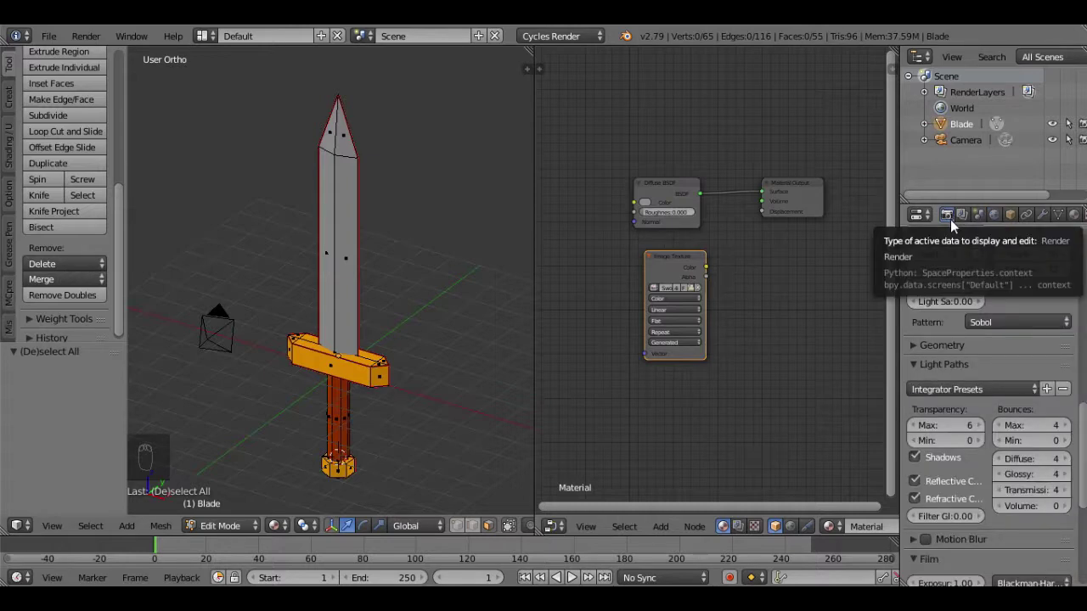
scroll(949, 251, "down", 2)
scroll(949, 254, "down", 5)
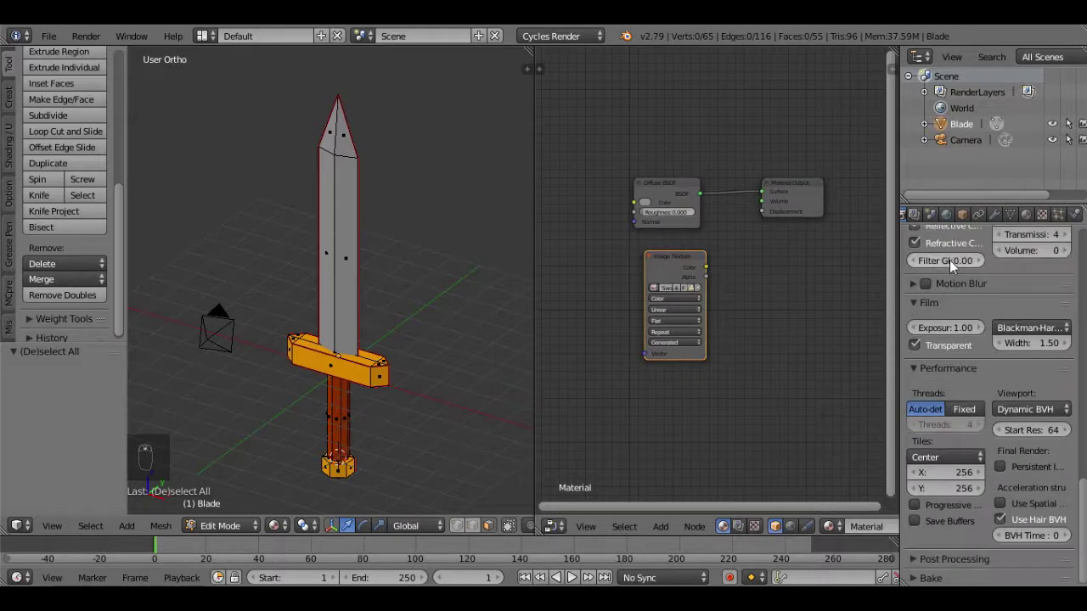
left_click(914, 579)
scroll(984, 421, "down", 5)
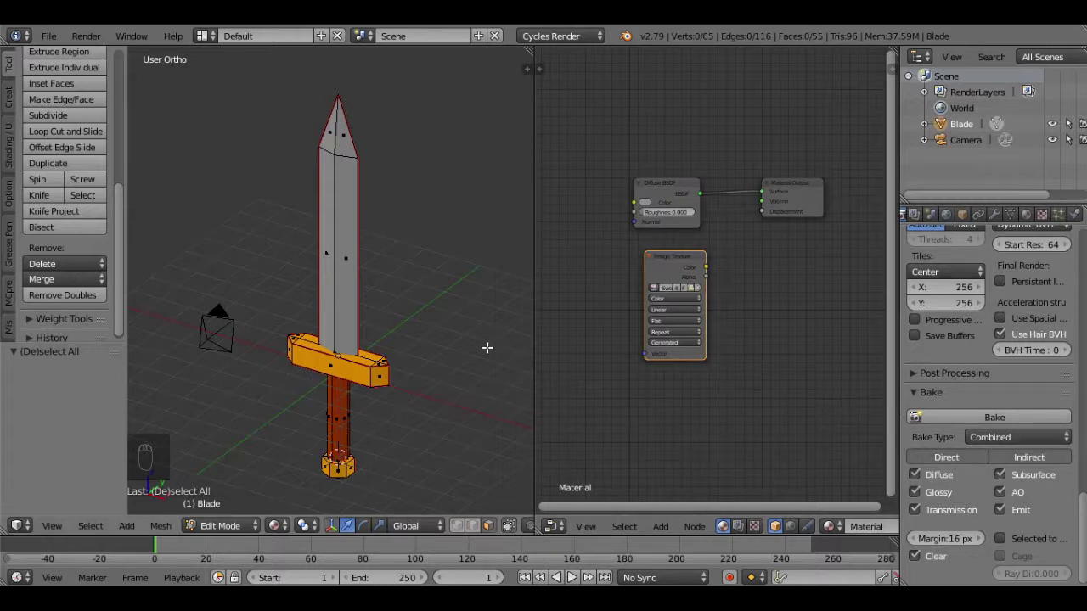
Select the entire sword mesh and bake the Combined pass into SwordTextures with the image shown in the UV/Image Editor
key("a")
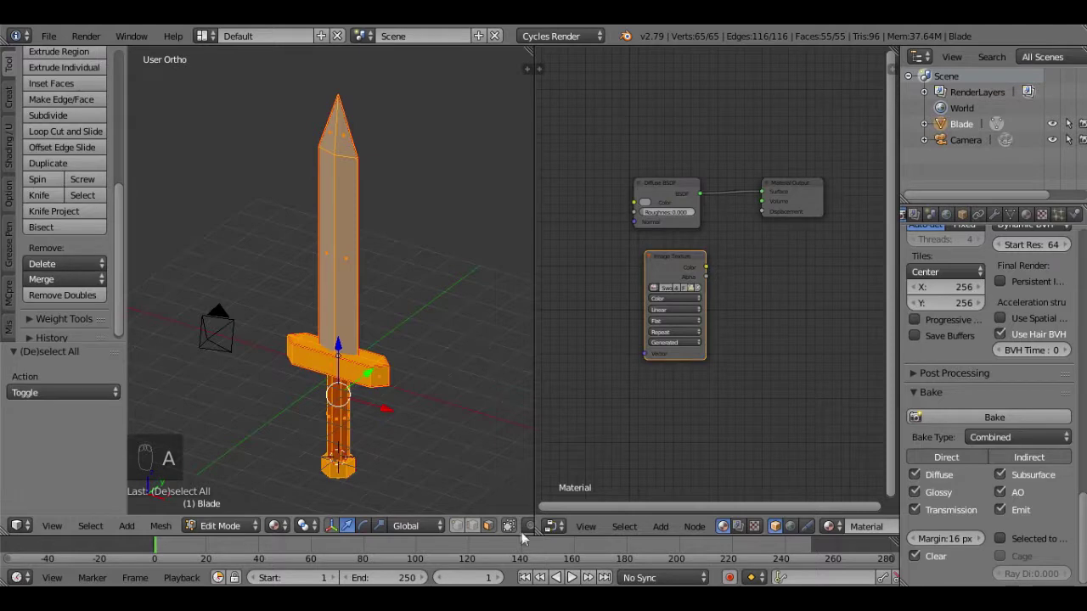
left_click(551, 527)
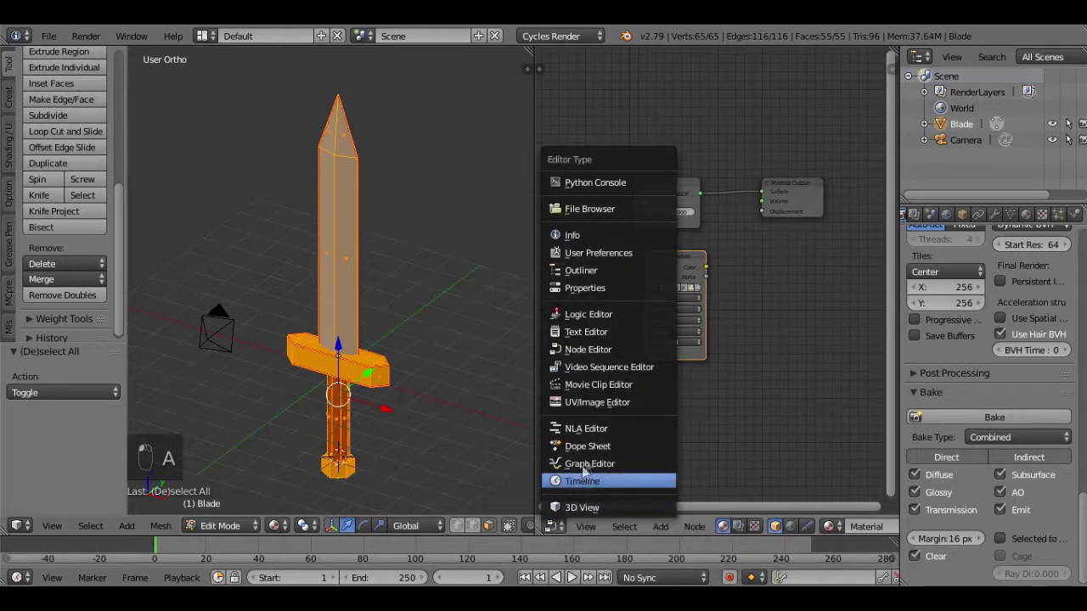
left_click(594, 403)
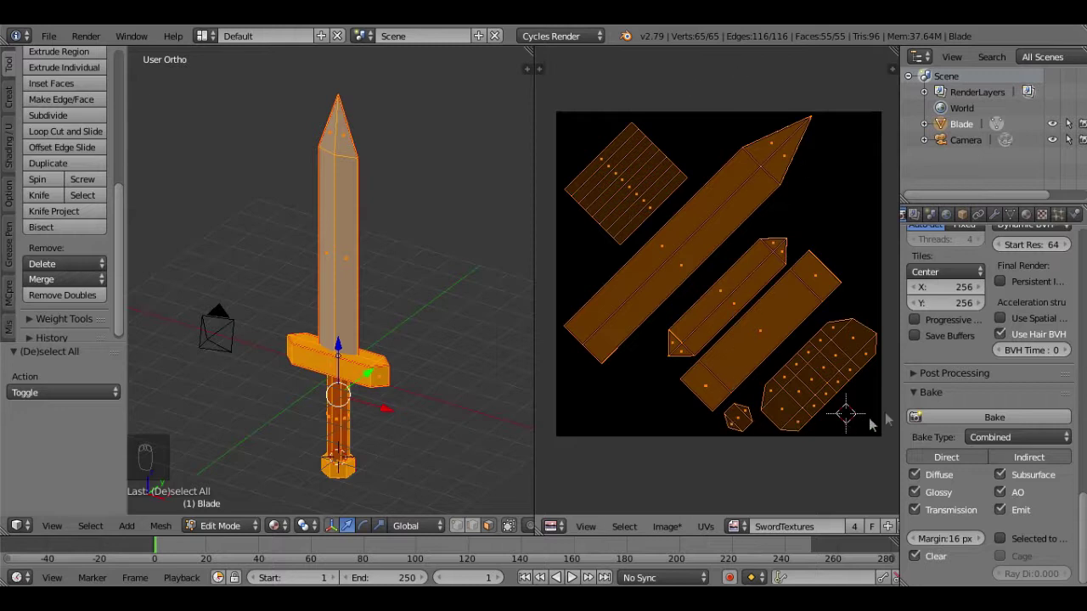
left_click(968, 422)
key("KP_Add")
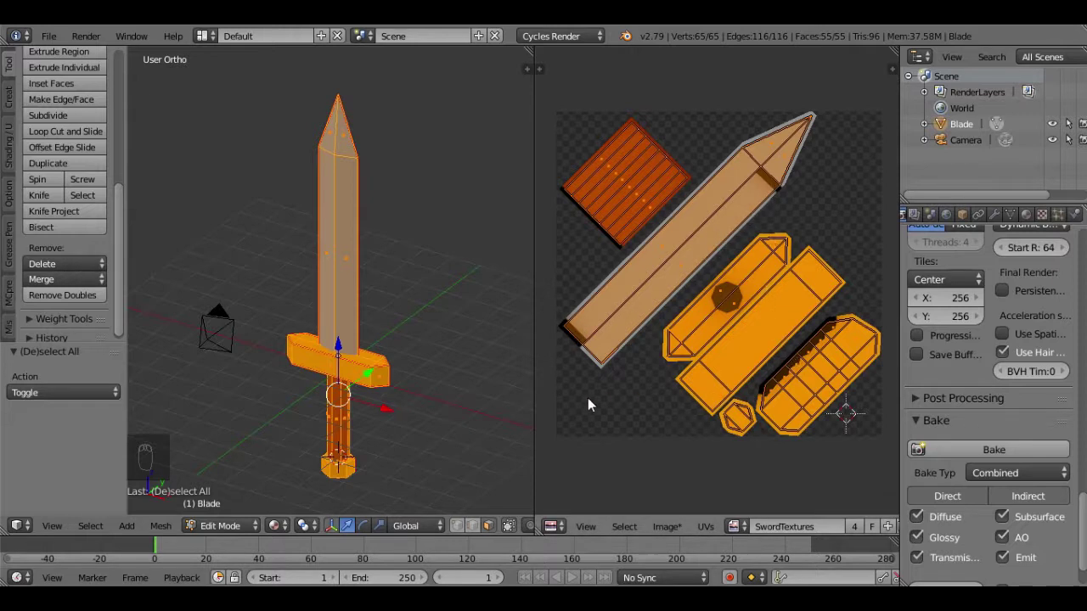
Deselect all faces and examine the baked texture for dark areas on the blade, guard and pommel islands
key("a")
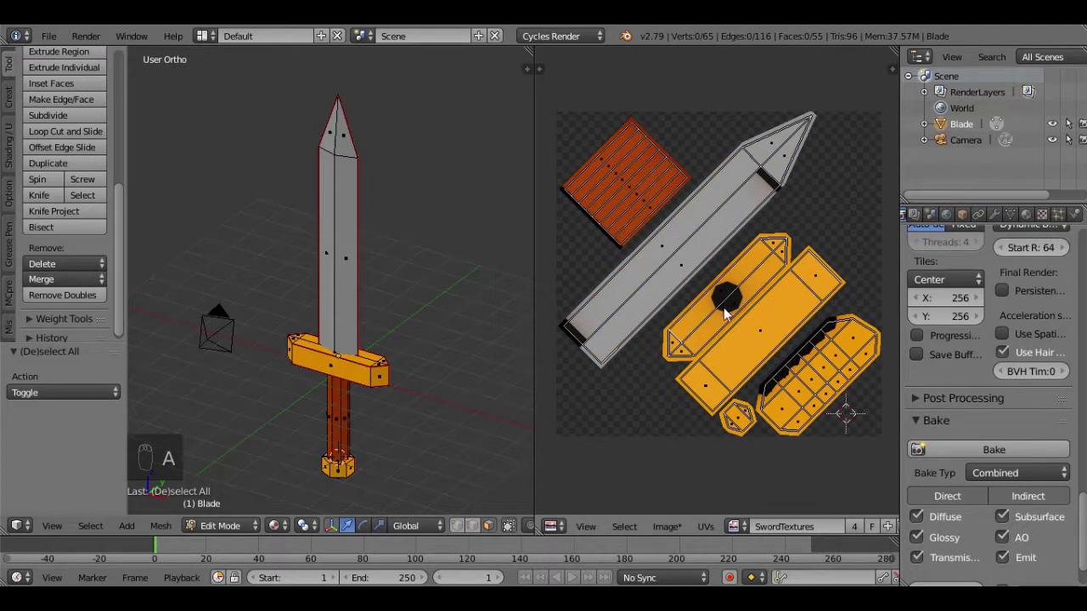
scroll(723, 308, "up", 8)
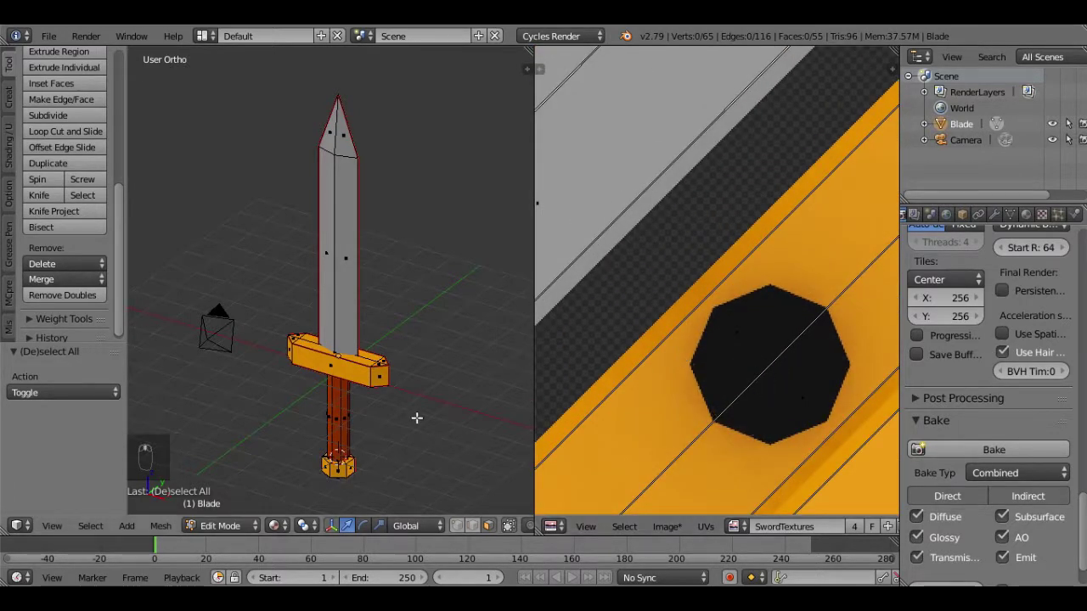
middle_click_drag(417, 417, 484, 393)
scroll(764, 379, "down", 8)
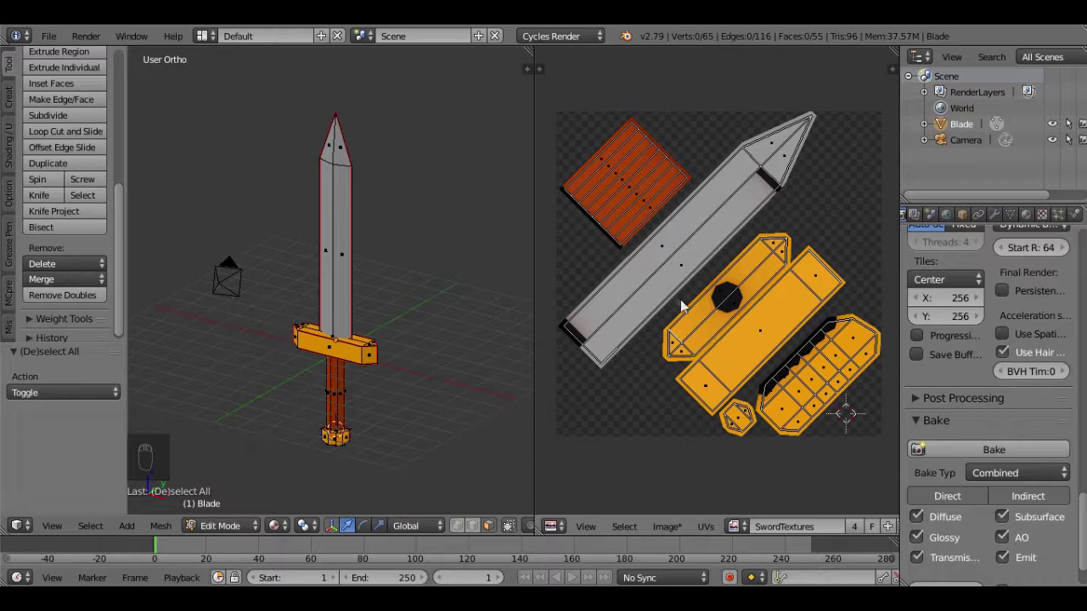
scroll(734, 371, "down", 2)
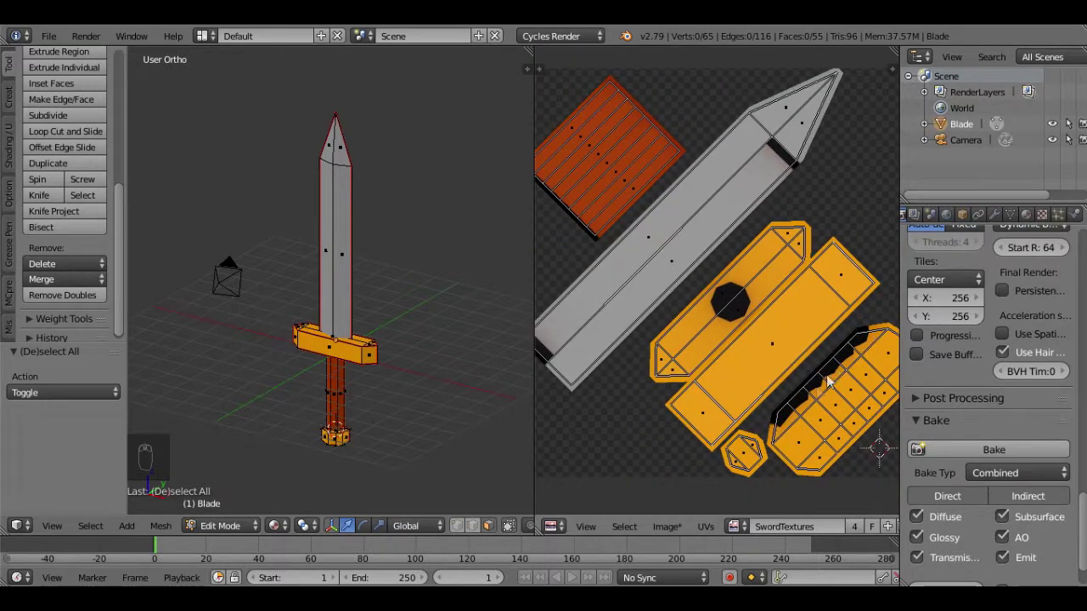
scroll(686, 364, "down", 1)
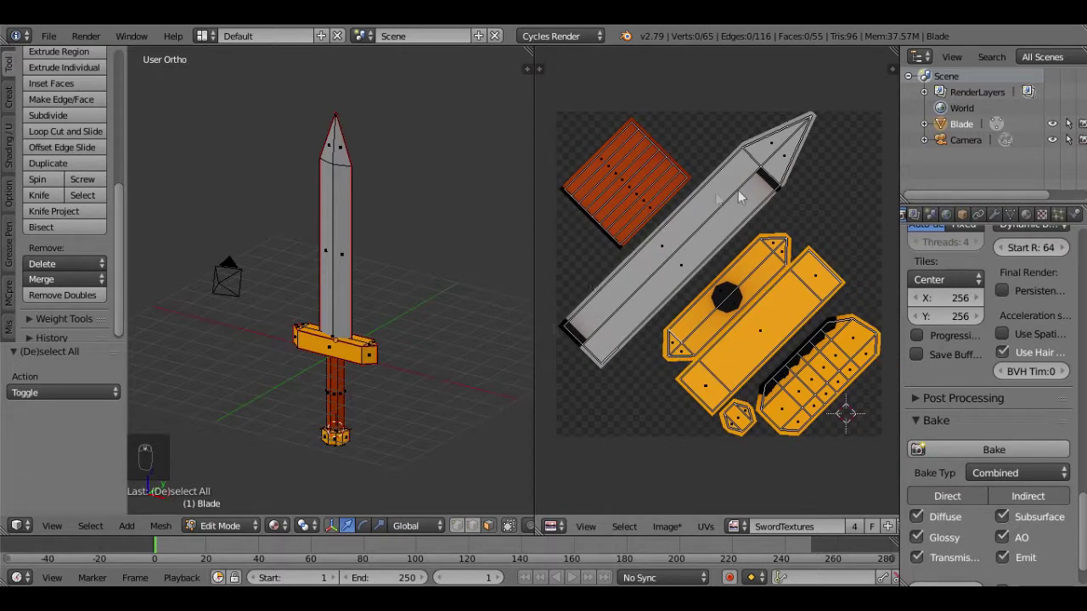
scroll(742, 231, "up", 3)
scroll(743, 222, "down", 4)
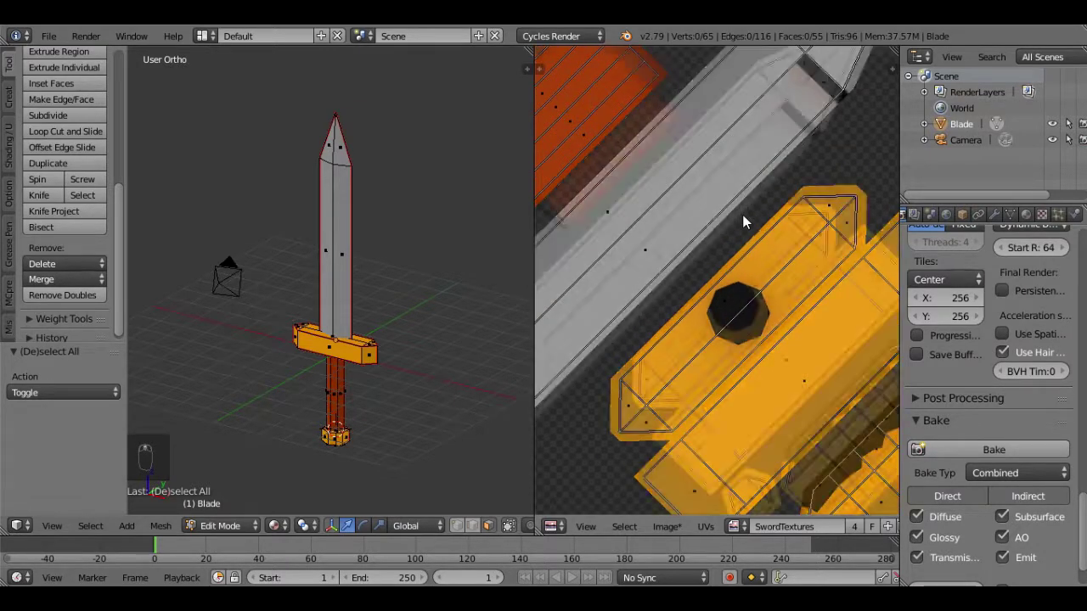
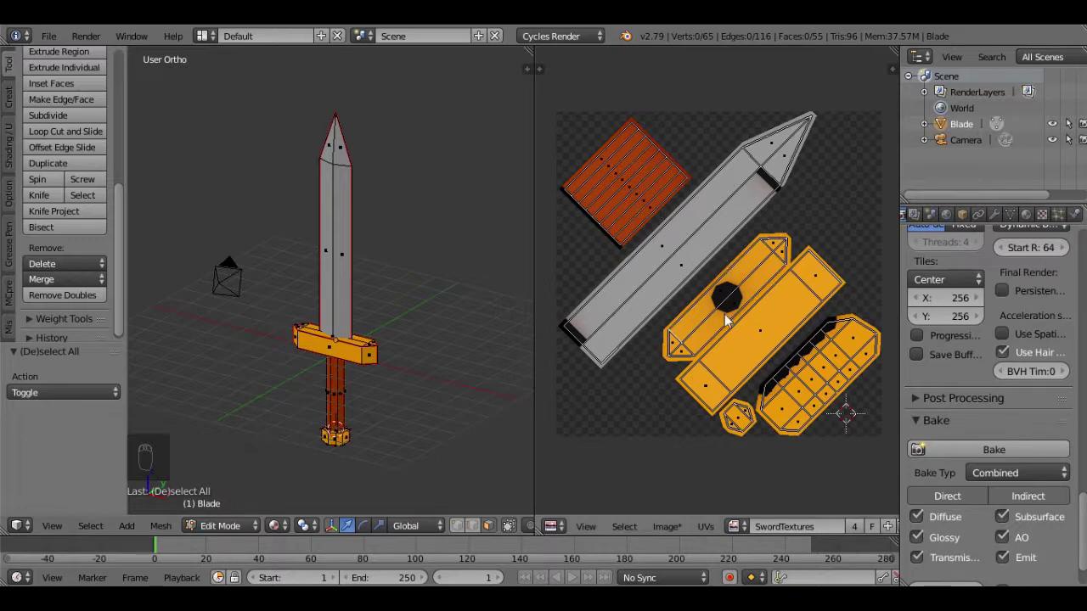
Save the baked image to the Desktop as SwordTextures.png
left_click(671, 527)
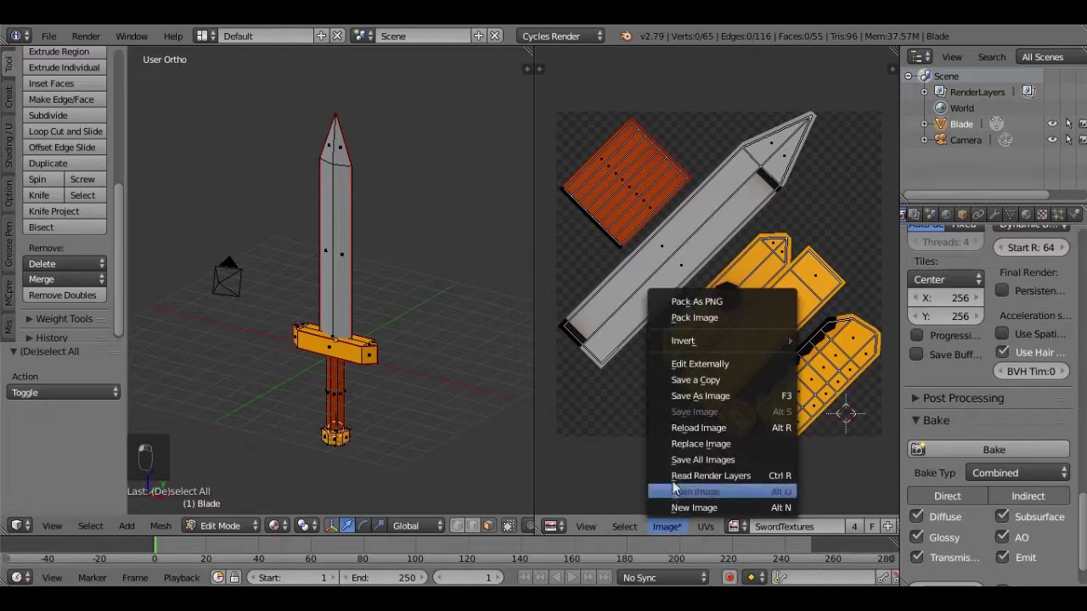
left_click(704, 395)
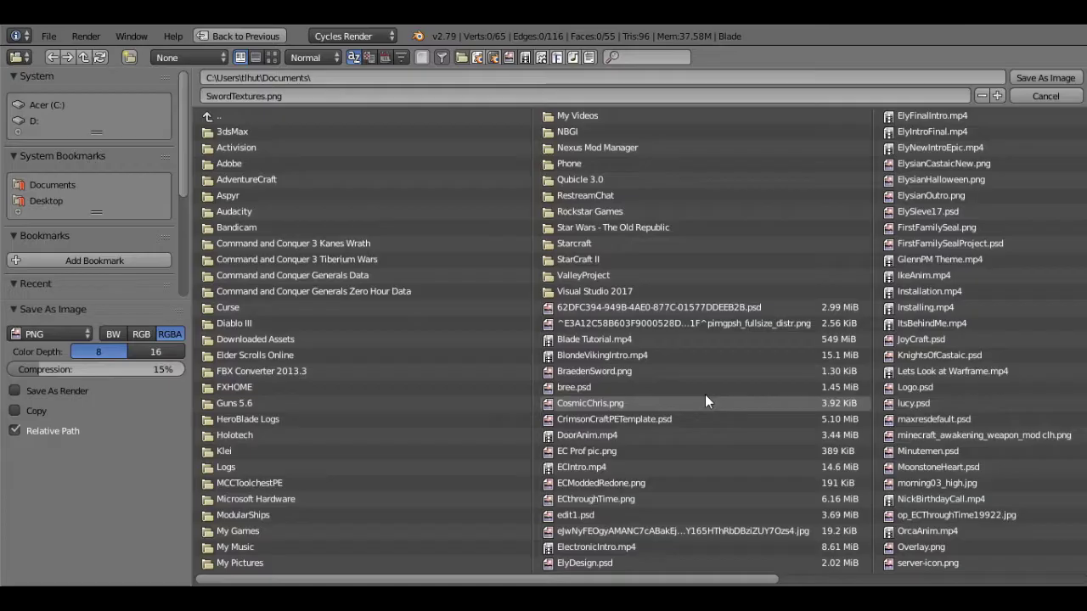
left_click(64, 201)
left_click(1041, 75)
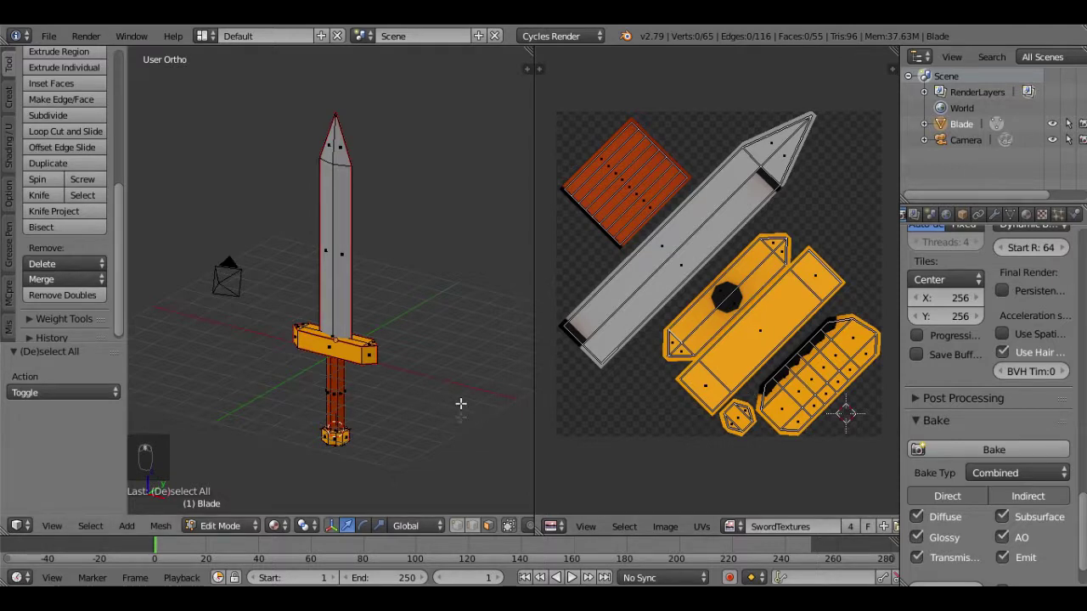
Switch the sword to Object Mode and remove the Material and Material.001 slots, keeping only Material.002
middle_click_drag(461, 402, 485, 401)
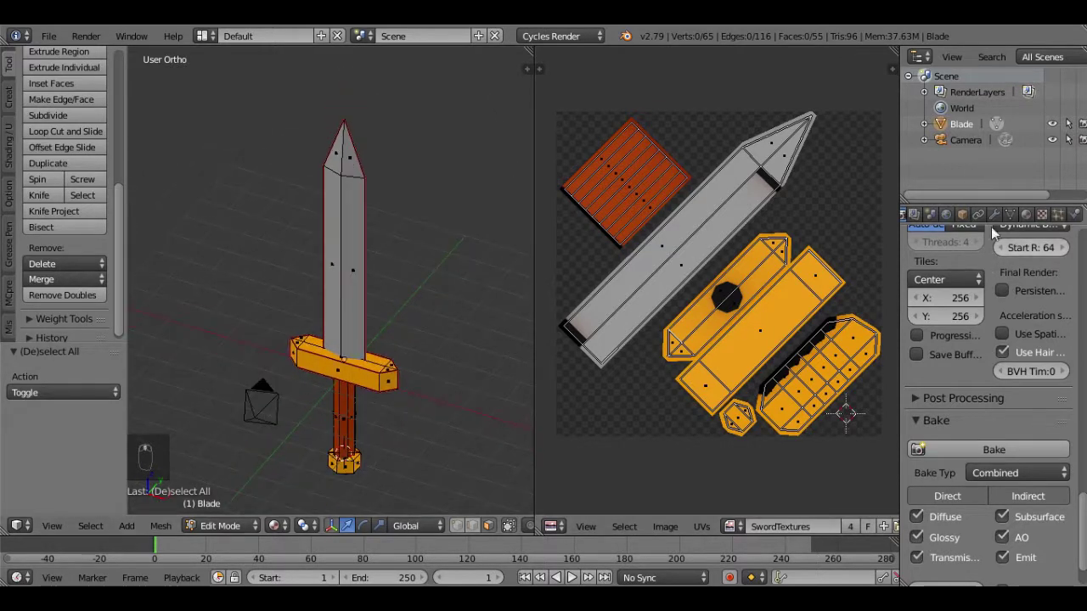
left_click(1028, 216)
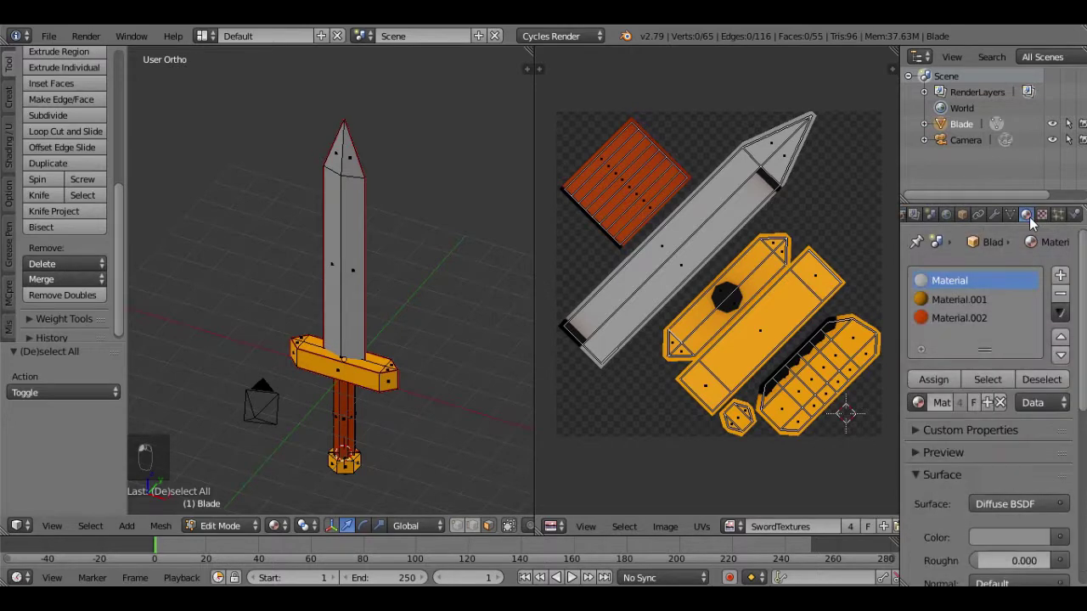
left_click(1059, 296)
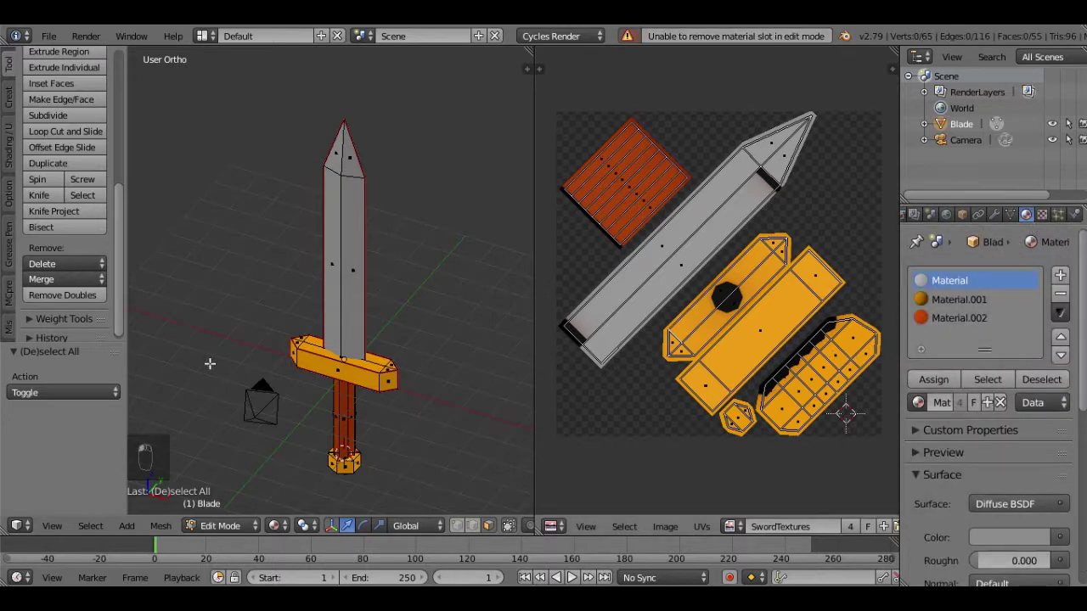
key("Tab")
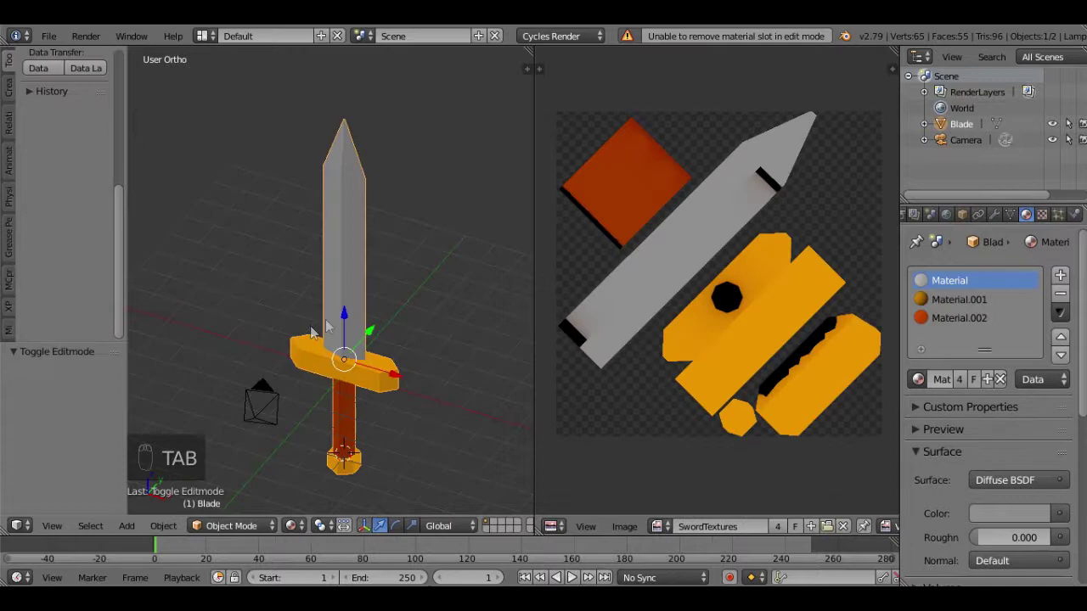
left_click(1061, 295)
left_click(1061, 294)
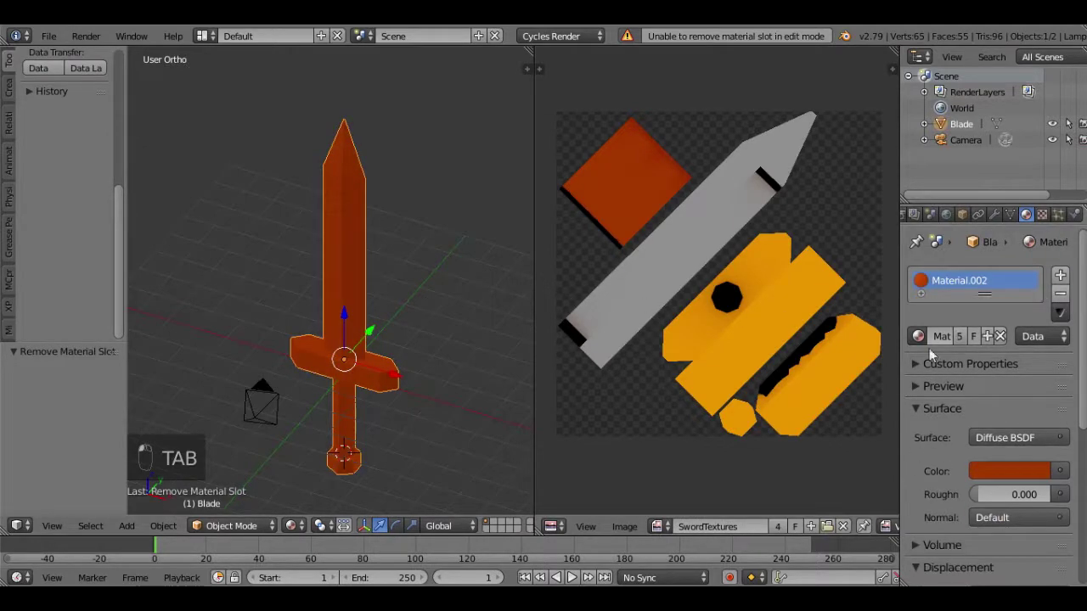
Drive Material.002's diffuse color with an Image Texture using SwordTextures and inspect the textured blade near the guard
left_click(1060, 473)
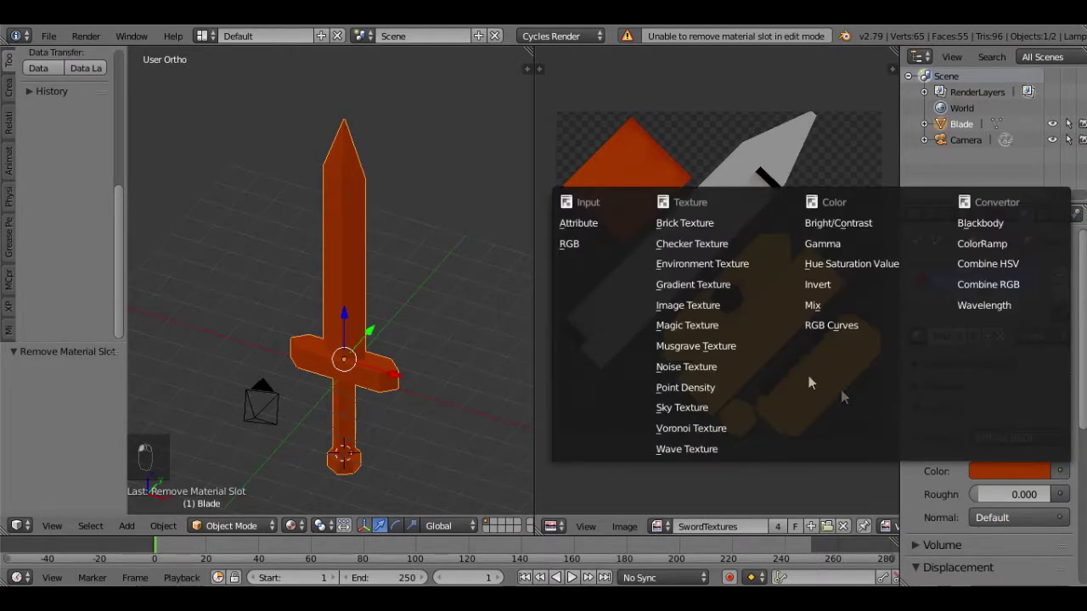
left_click(715, 311)
left_click(982, 496)
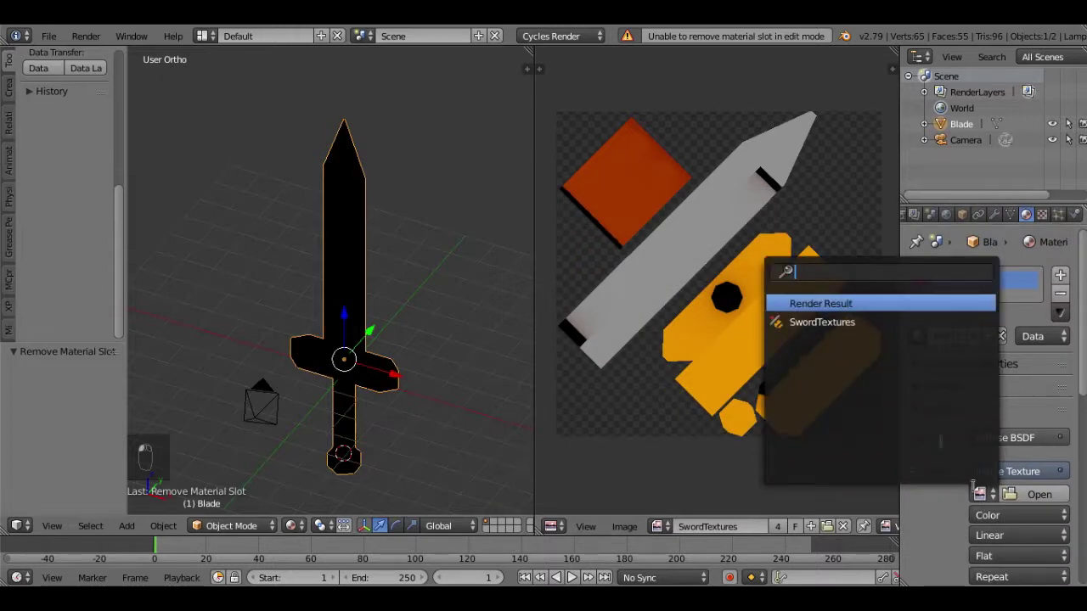
left_click(860, 321)
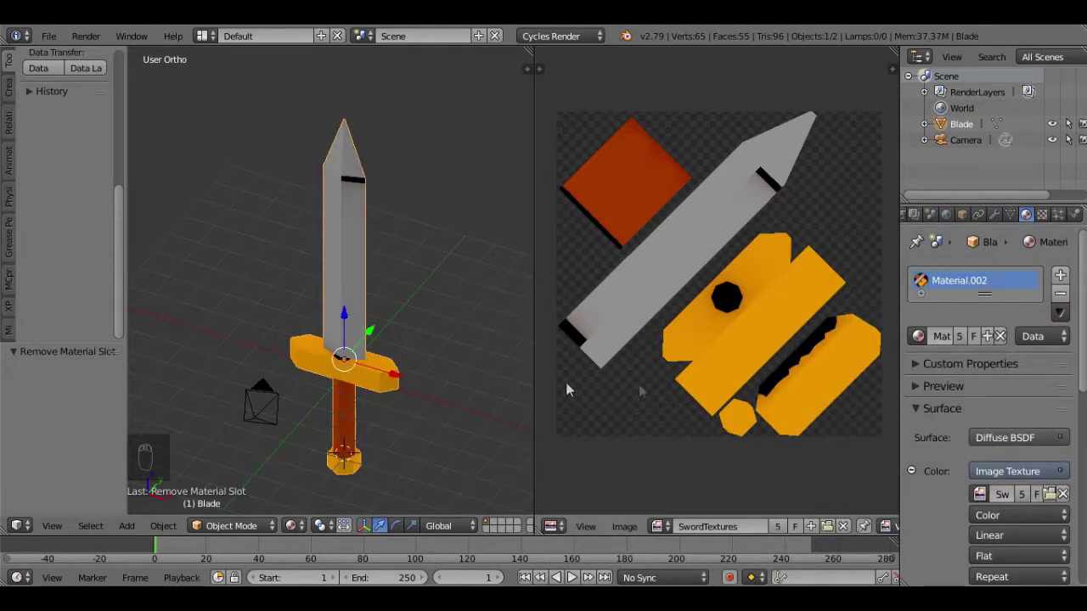
middle_click_drag(365, 400, 400, 420)
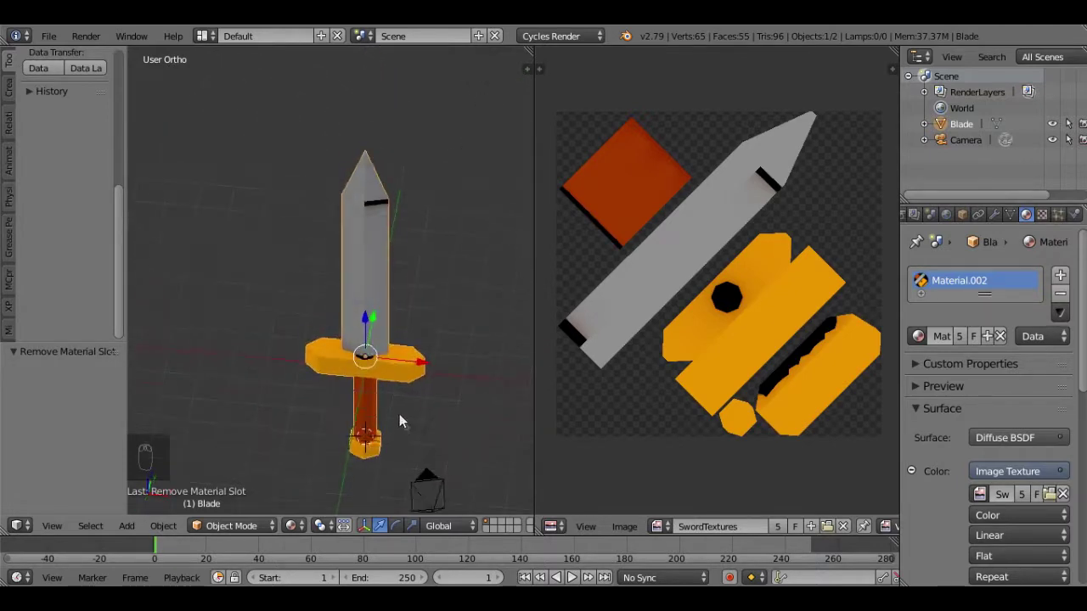
scroll(389, 381, "up", 6)
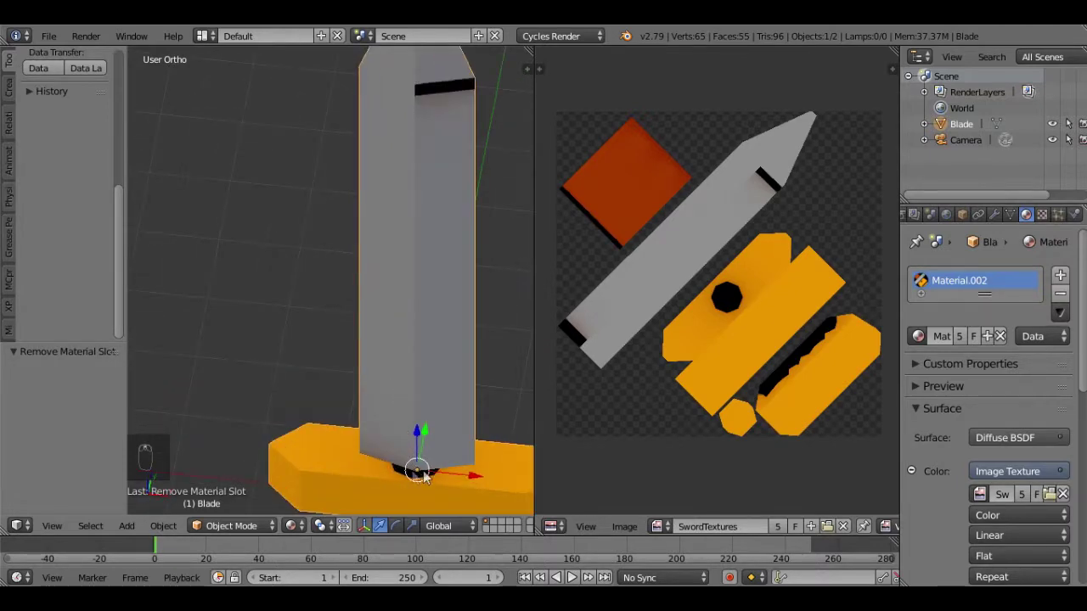
Try rotating the UVs of the long blade face with the black strip by 180°, and check the result in Object Mode
middle_click_drag(422, 479, 420, 313)
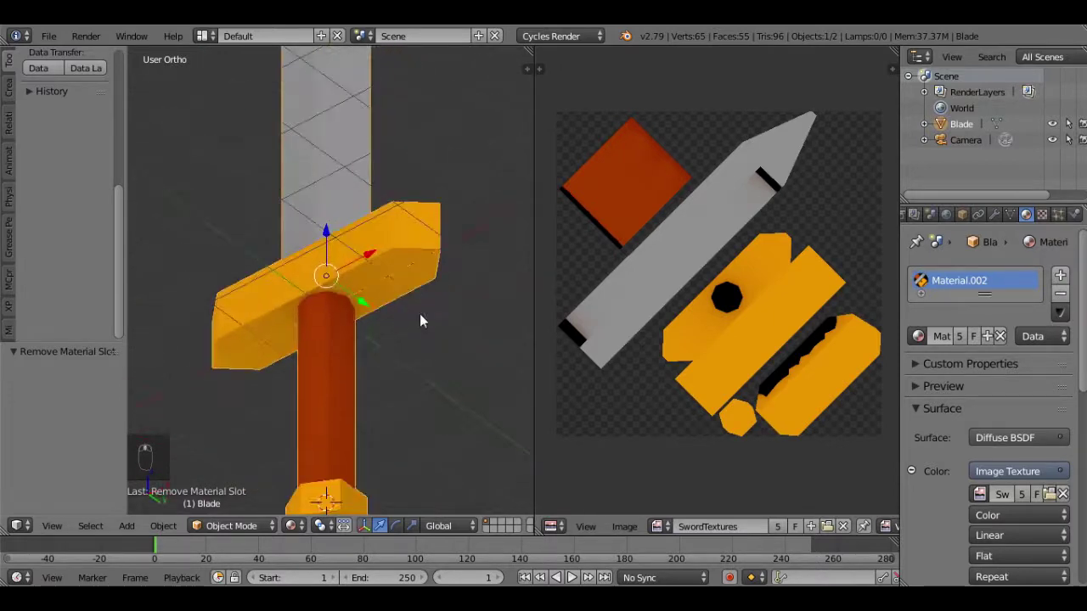
middle_click_drag(410, 263, 285, 456)
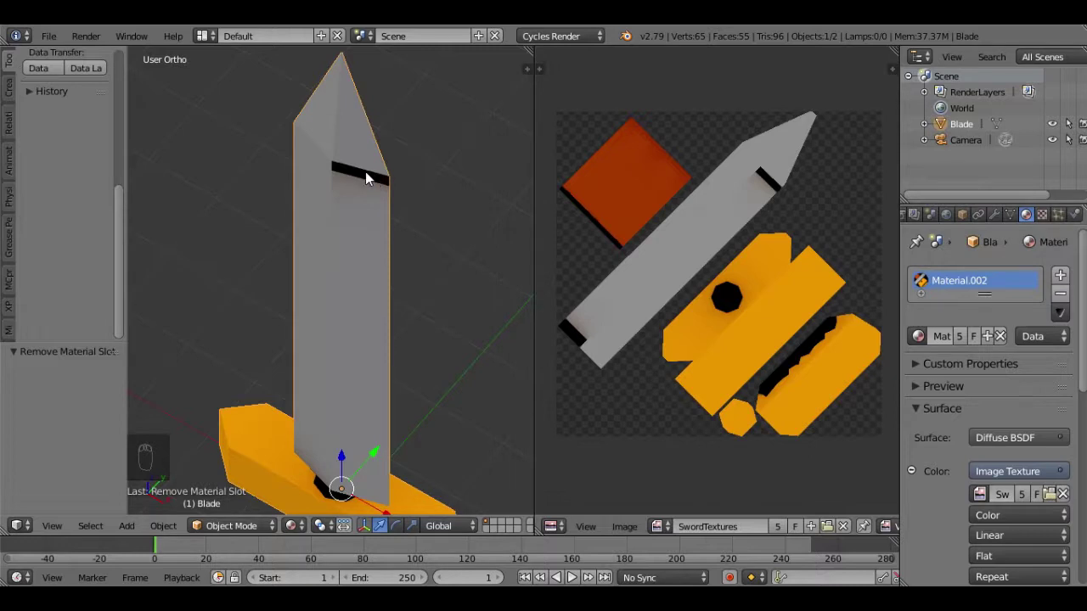
middle_click_drag(365, 171, 308, 405)
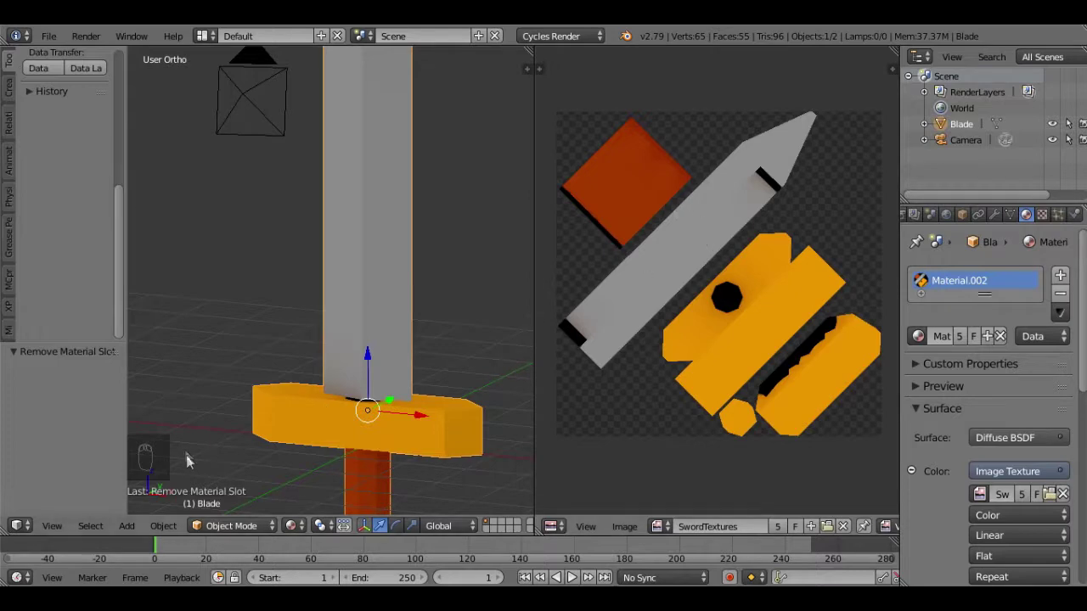
middle_click_drag(451, 284, 446, 354)
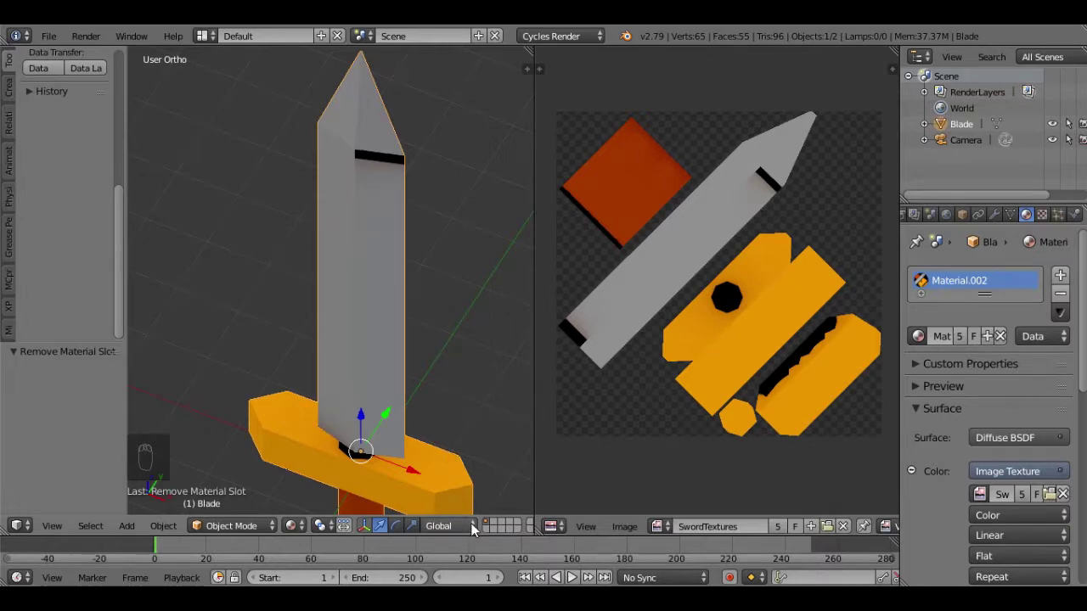
key("Tab")
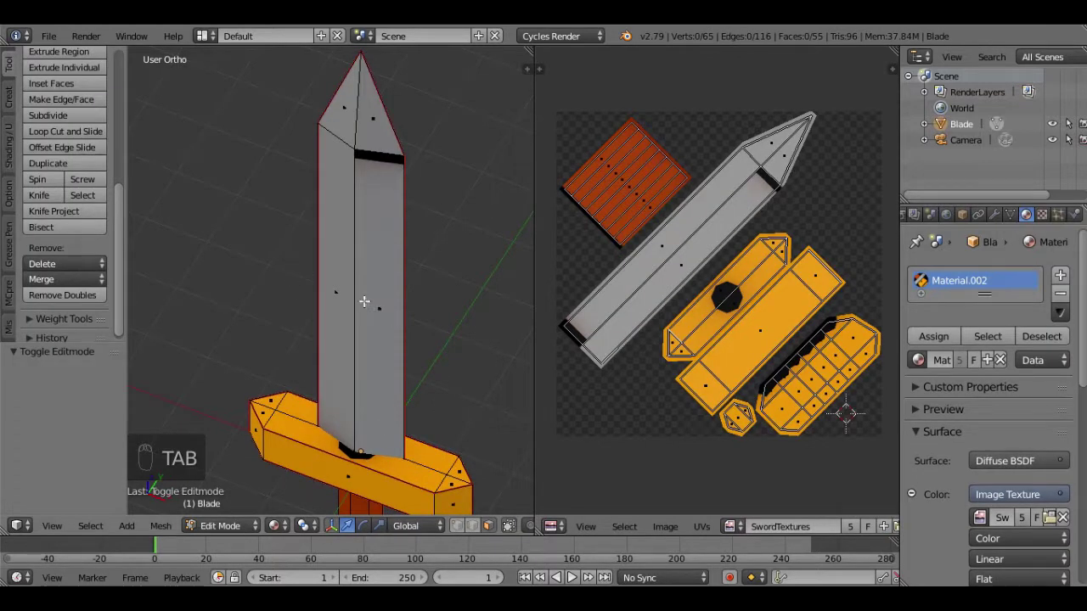
right_click(363, 301)
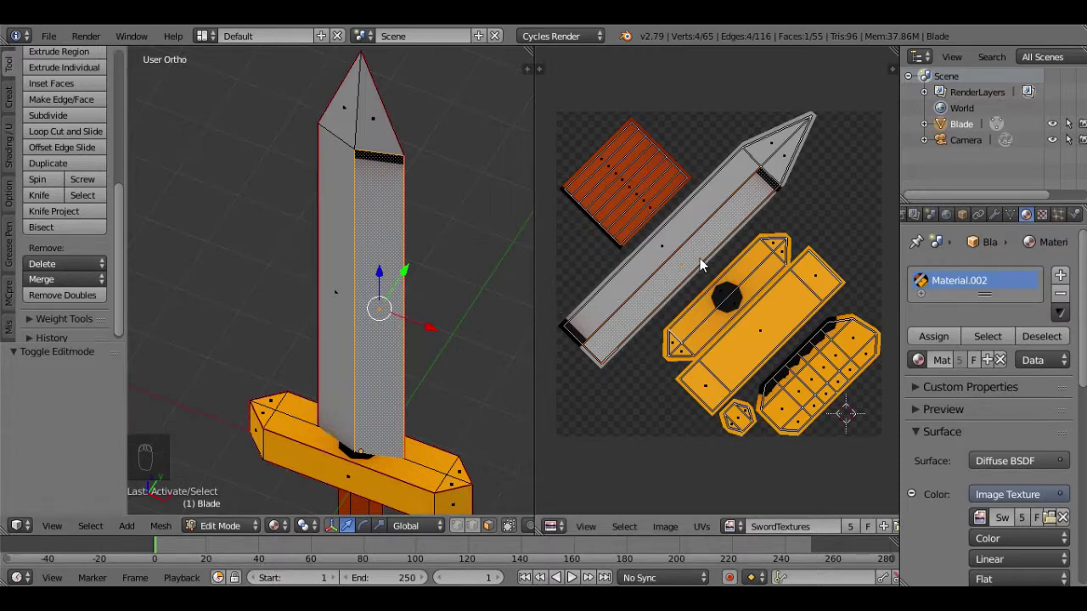
type("r80")
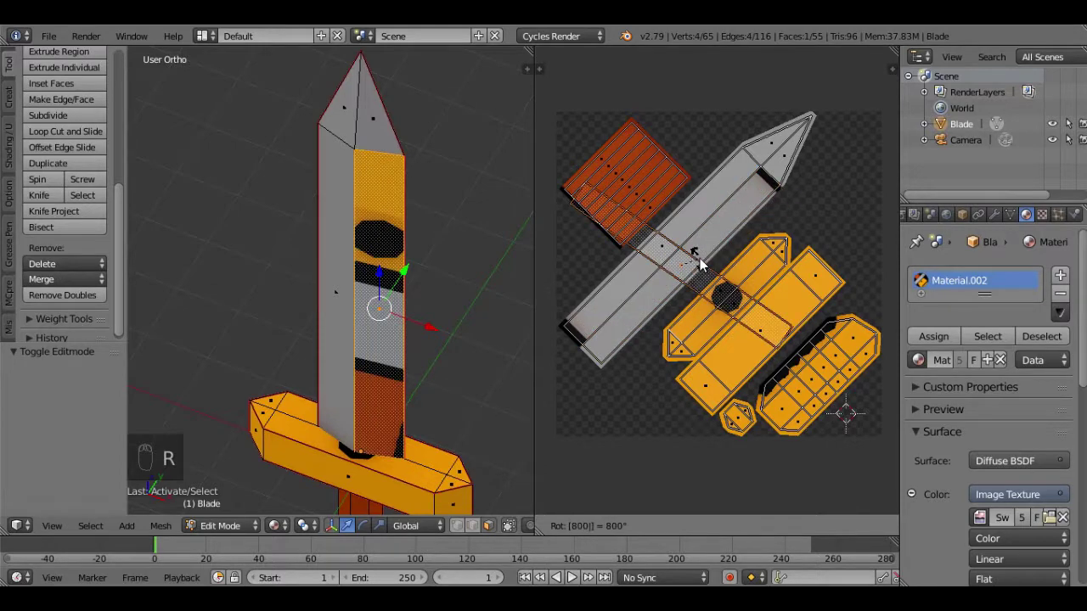
key("BackSpace")
key("BackSpace")
type("180")
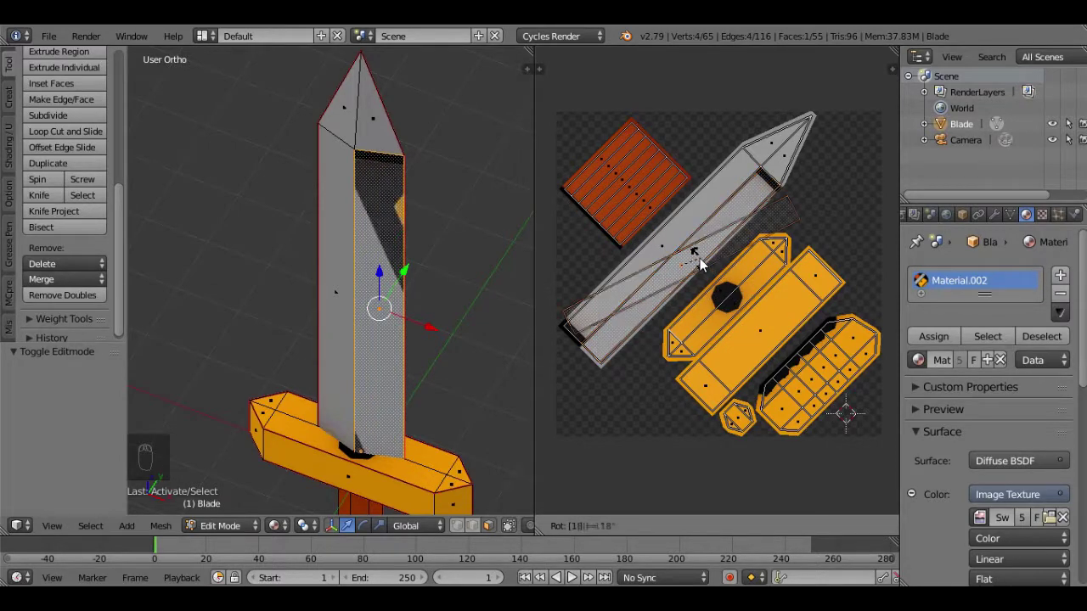
key("Return")
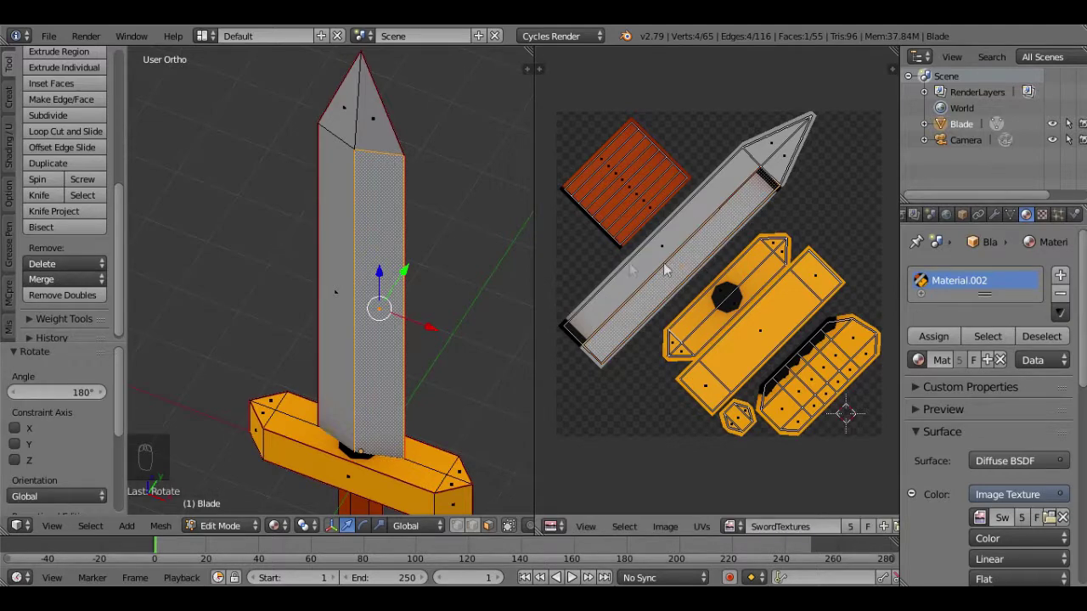
key("Tab")
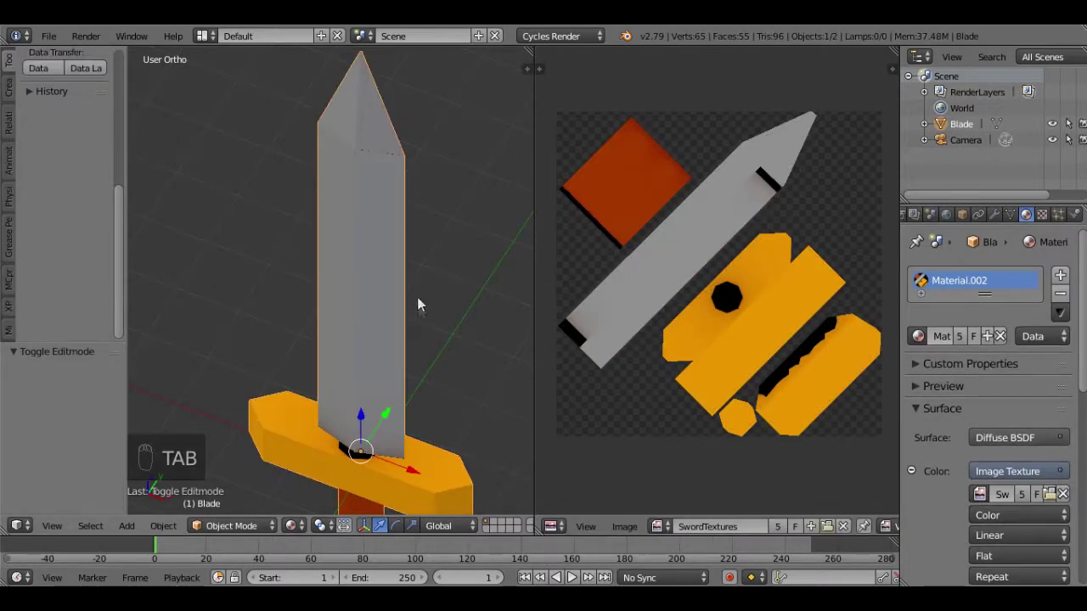
mouse_move(417, 306)
middle_mouse_down()
mouse_move(429, 260)
mouse_move(434, 319)
mouse_move(424, 296)
mouse_move(407, 297)
middle_mouse_up()
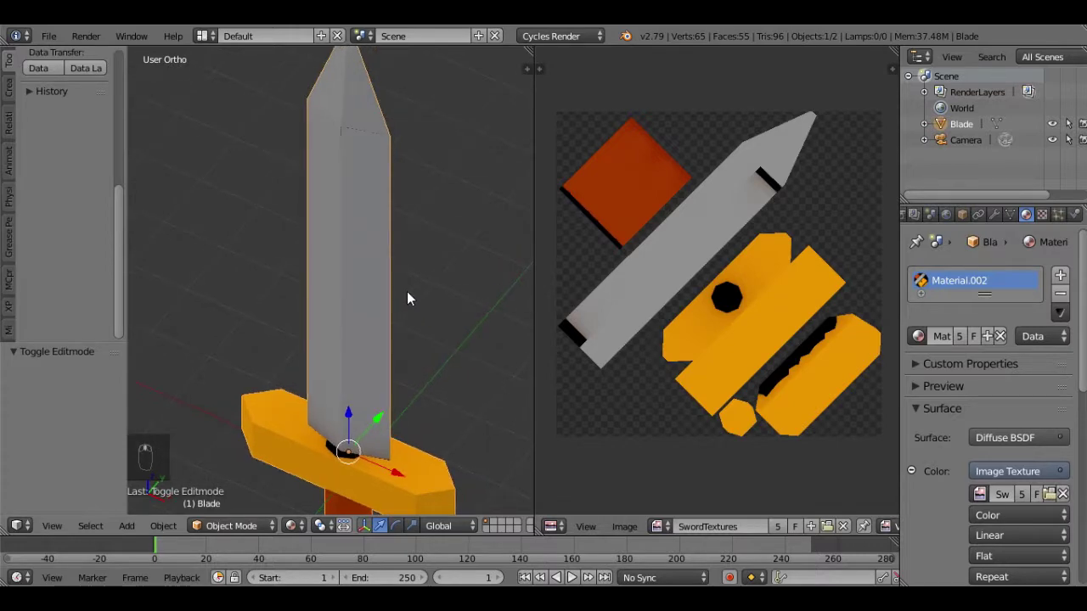
Undo the blade face's UV rotation and return the sword to Object Mode
key("Tab")
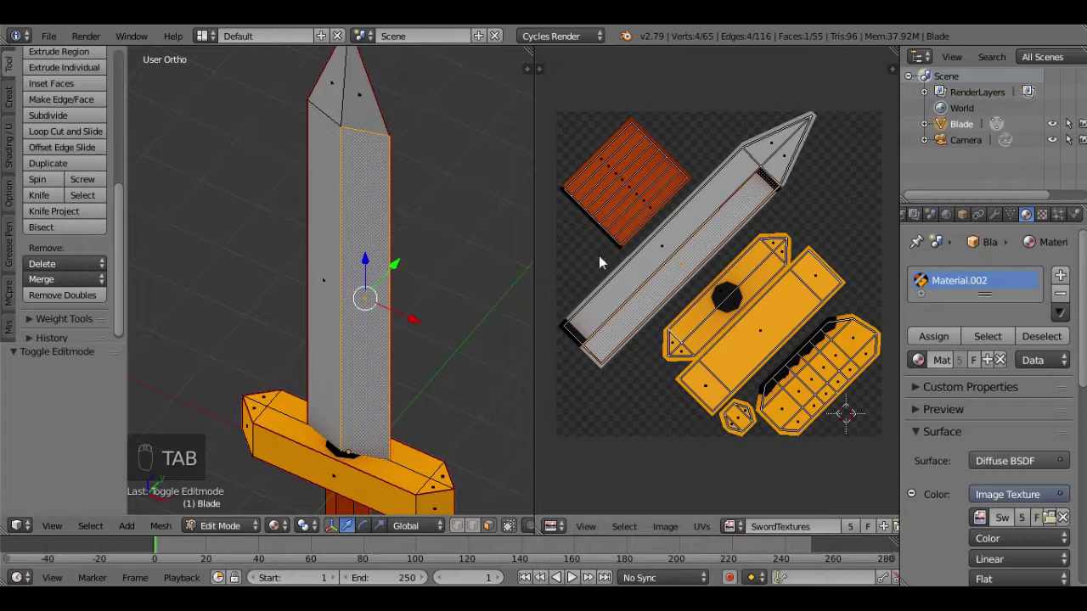
key("ctrl+z")
key("ctrl+z")
key("ctrl+z")
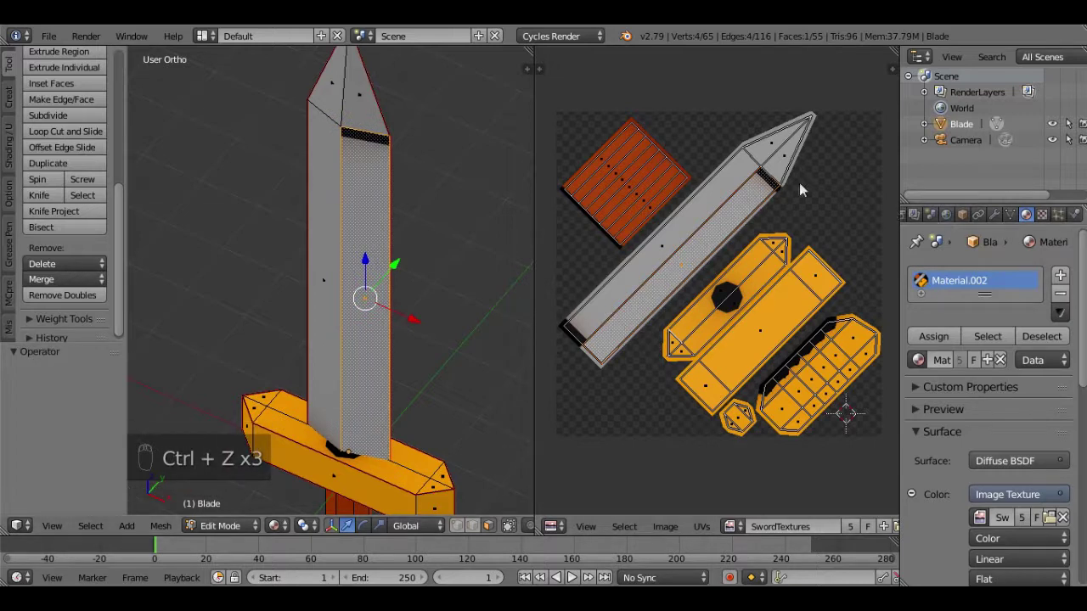
key("Tab")
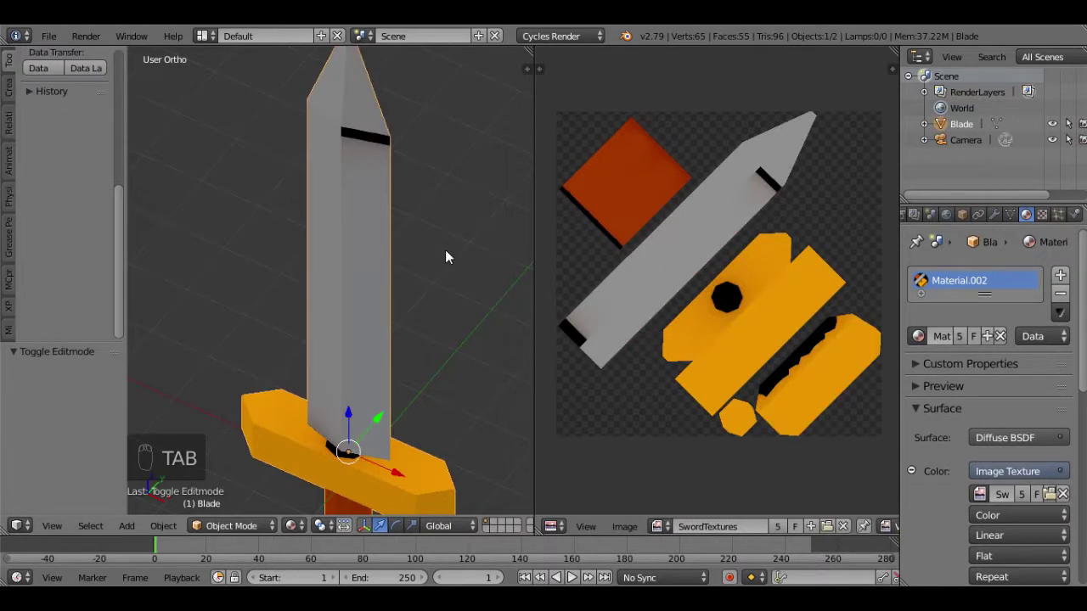
Widen the 3D view and examine the whole textured sword from several angles
mouse_move(458, 351)
middle_mouse_down()
mouse_move(148, 288)
mouse_move(483, 328)
mouse_move(440, 360)
mouse_move(444, 381)
mouse_move(473, 309)
mouse_move(471, 359)
middle_mouse_up()
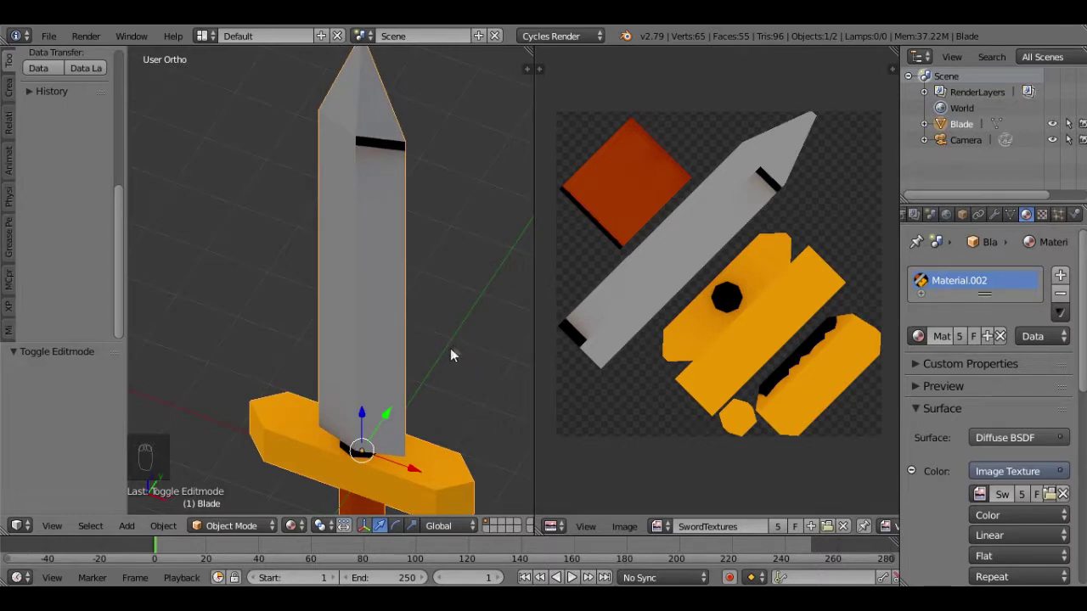
middle_click_drag(451, 354, 526, 224)
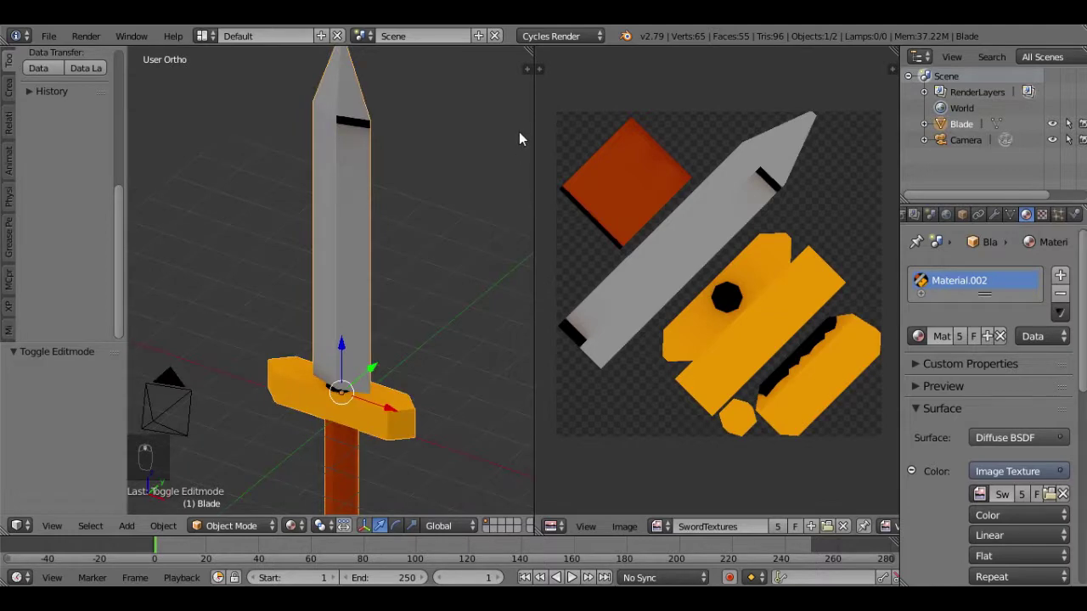
left_click_drag(534, 139, 748, 140)
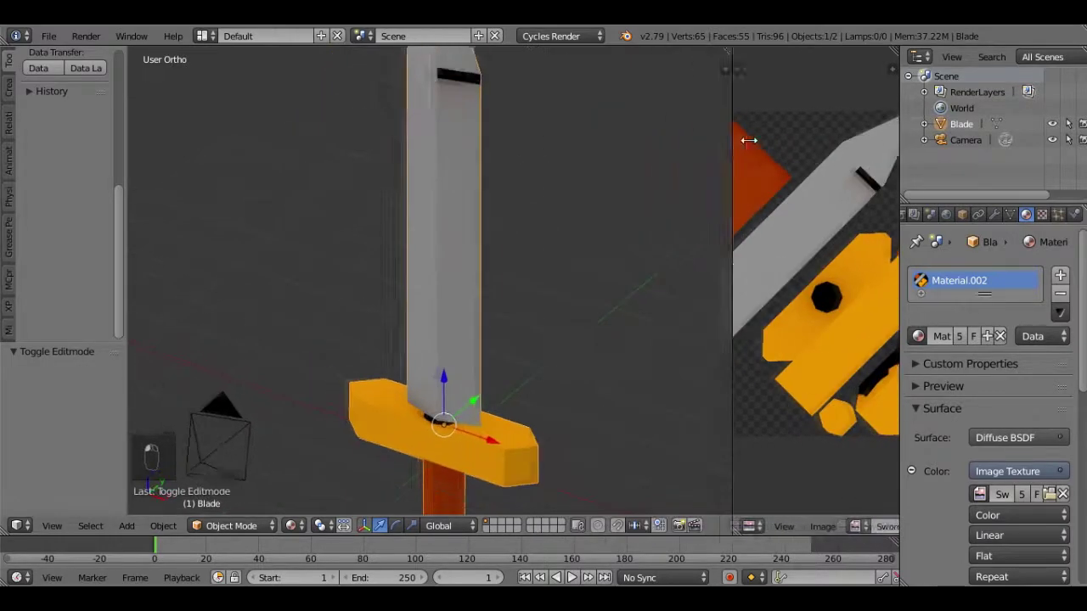
scroll(572, 230, "down", 2)
mouse_move(537, 288)
middle_mouse_down()
mouse_move(643, 105)
mouse_move(561, 272)
mouse_move(532, 296)
middle_mouse_up()
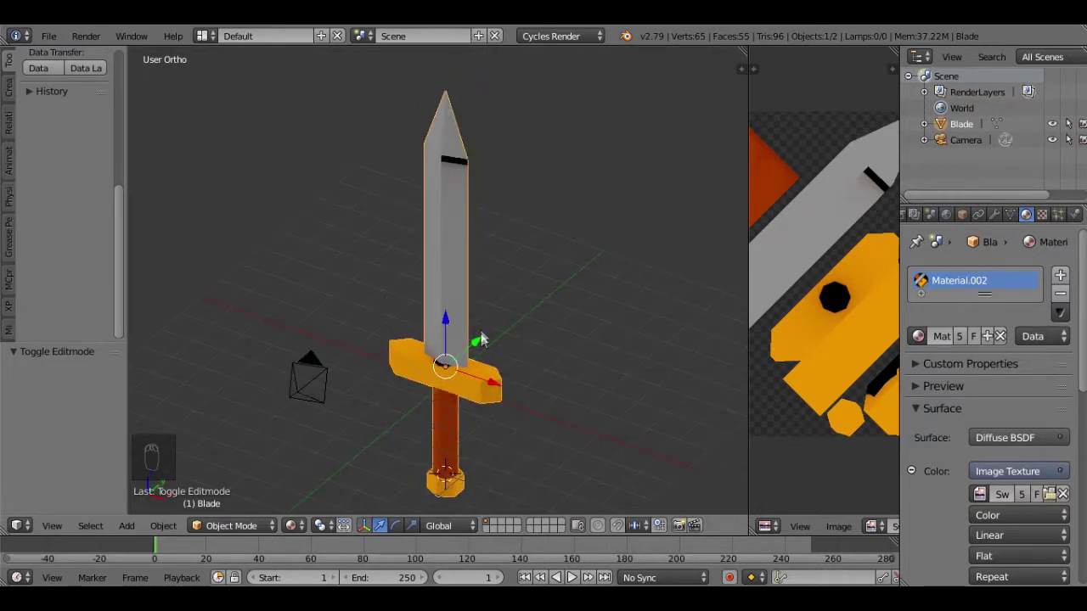
middle_click_drag(440, 100, 541, 270)
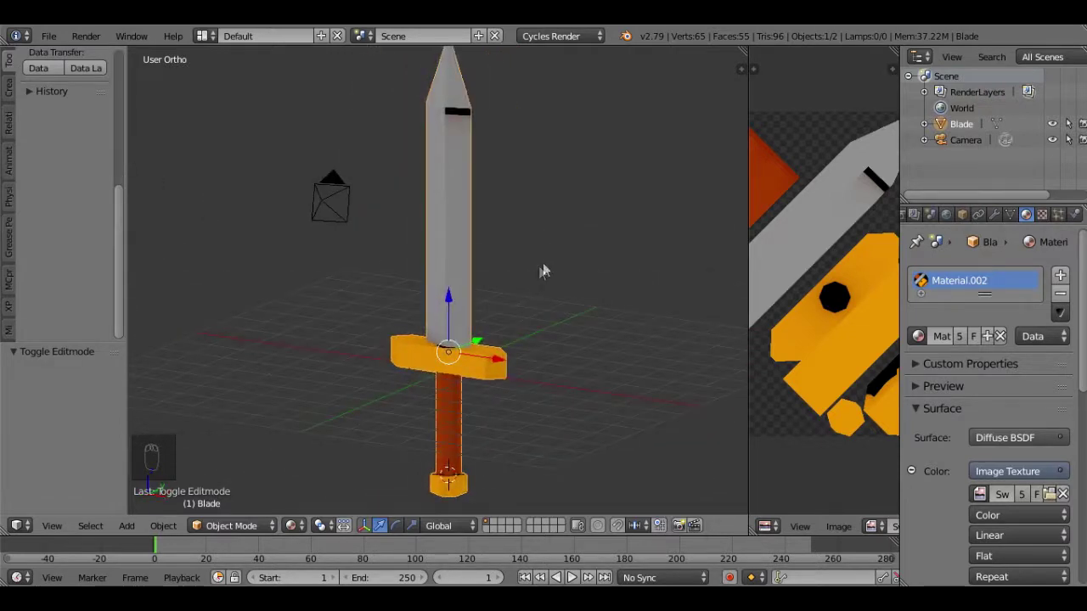
middle_click_drag(496, 316, 493, 226)
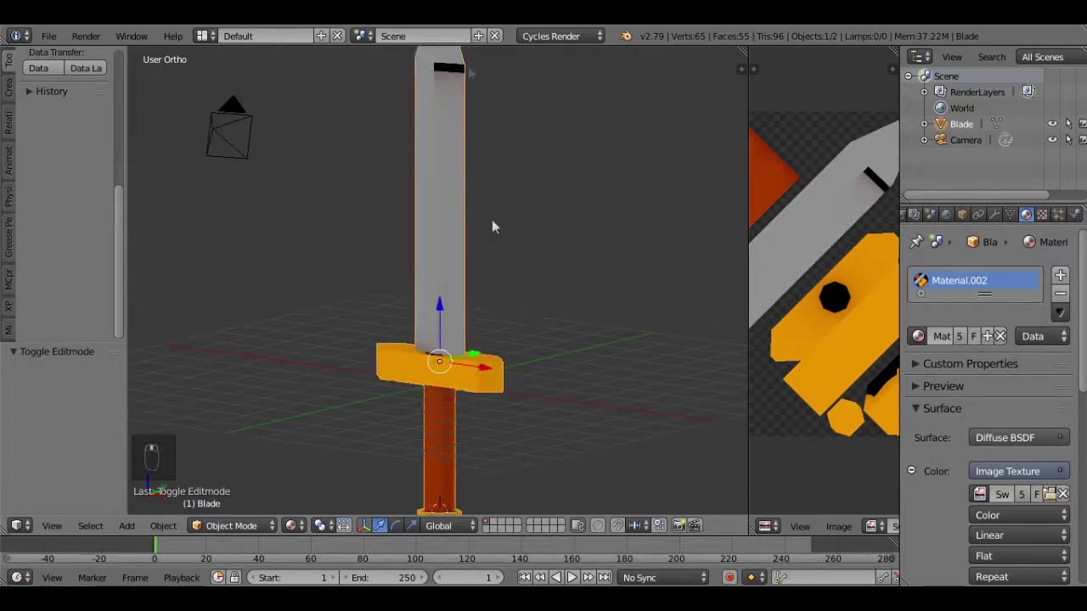
mouse_move(511, 136)
middle_mouse_down()
mouse_move(512, 159)
mouse_move(512, 144)
middle_mouse_up()
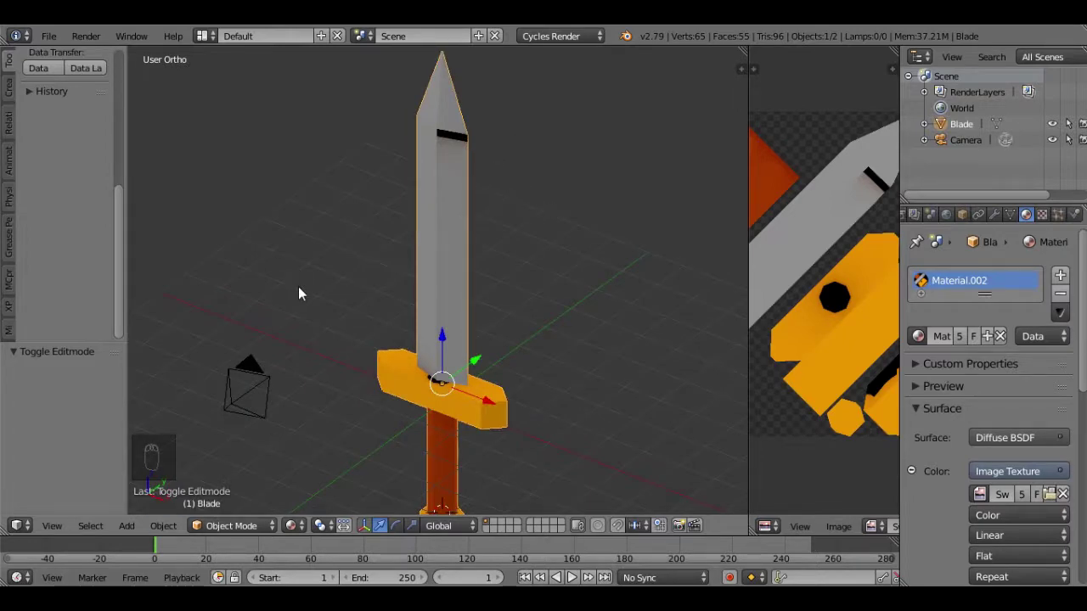
Deselect all of the sword's faces in Edit Mode and return to Object Mode
key("Tab")
key("a")
key("a")
key("a")
key("a")
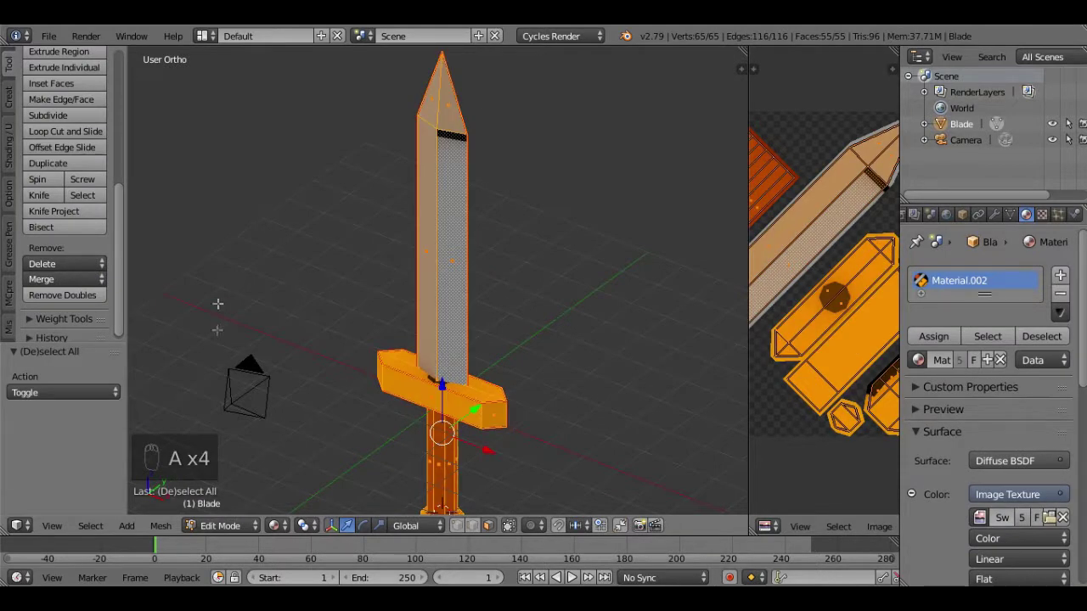
key("a")
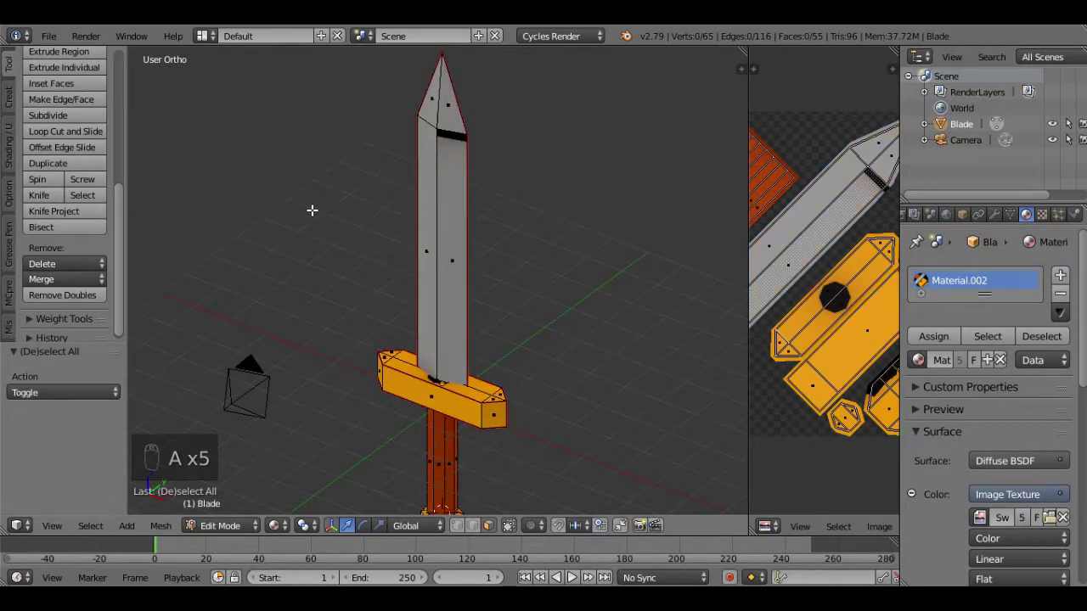
key("Tab")
middle_click_drag(347, 311, 322, 301)
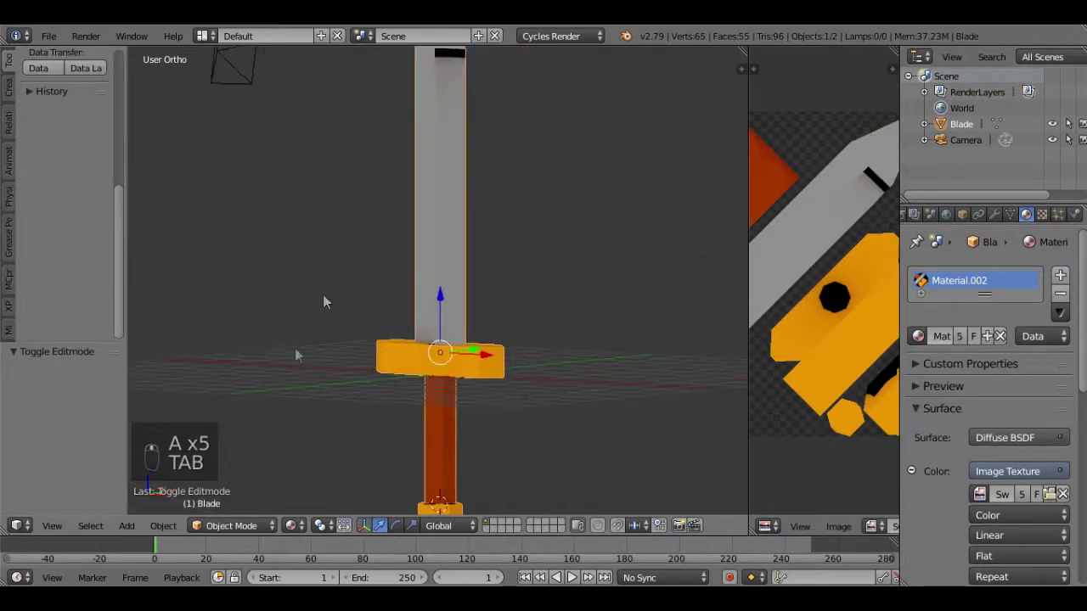
left_click(163, 526)
mouse_move(289, 404)
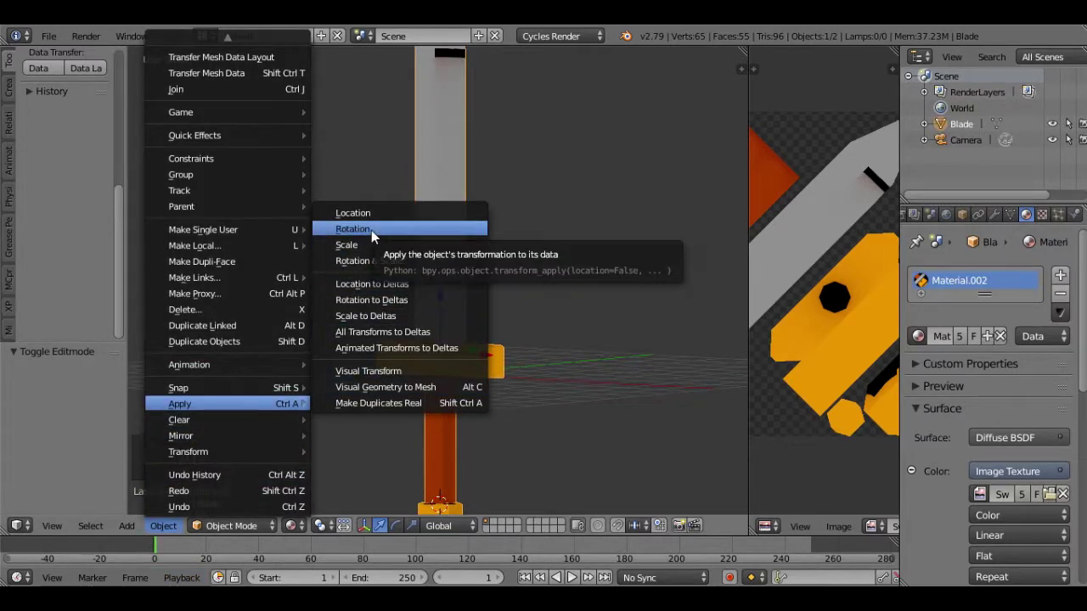
middle_click_drag(321, 304, 439, 348)
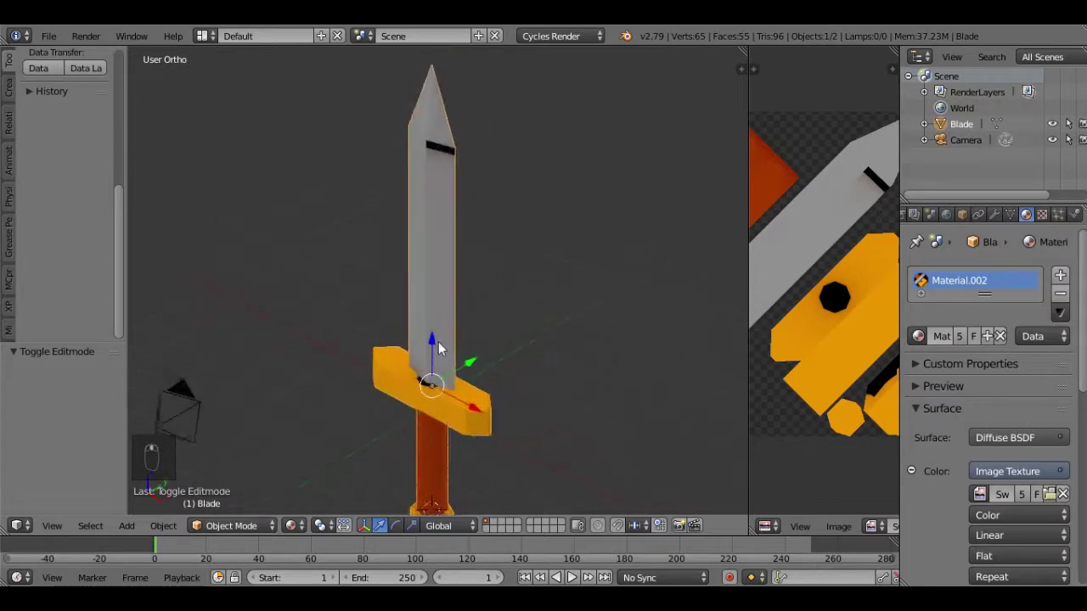
Narrow the 3D view so the full SwordTextures image shows beside the sword, and save the project file
left_click_drag(747, 347, 539, 340)
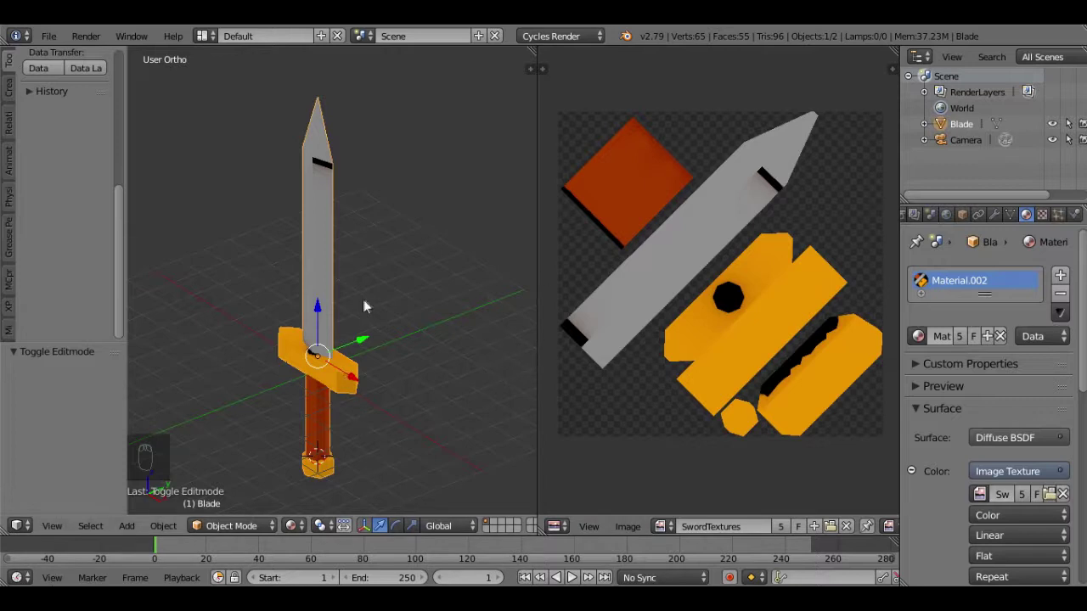
scroll(286, 340, "up", 1)
middle_click_drag(286, 340, 333, 337)
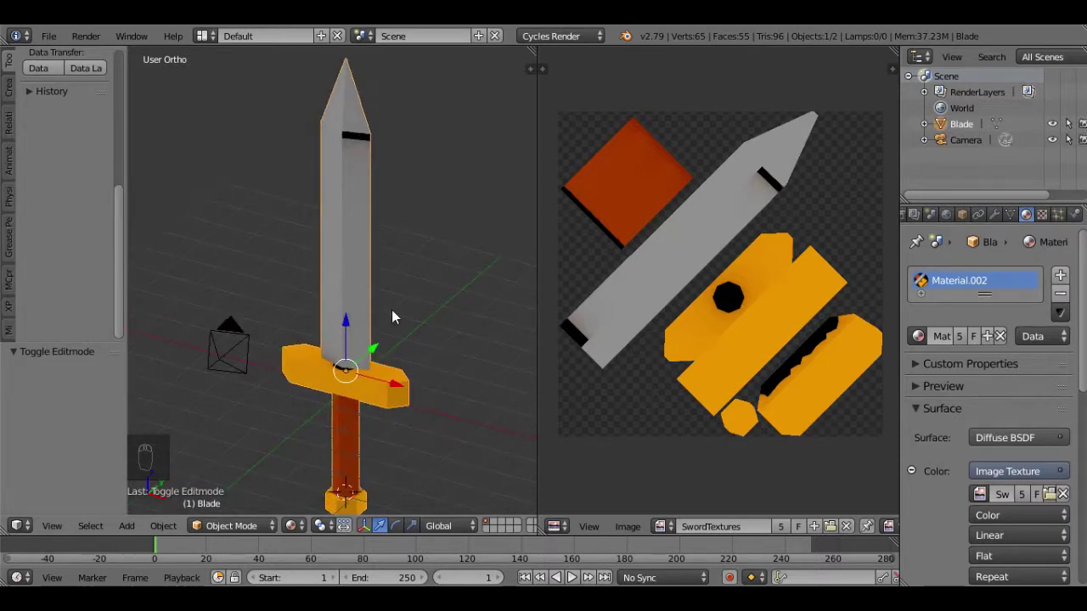
left_click(48, 36)
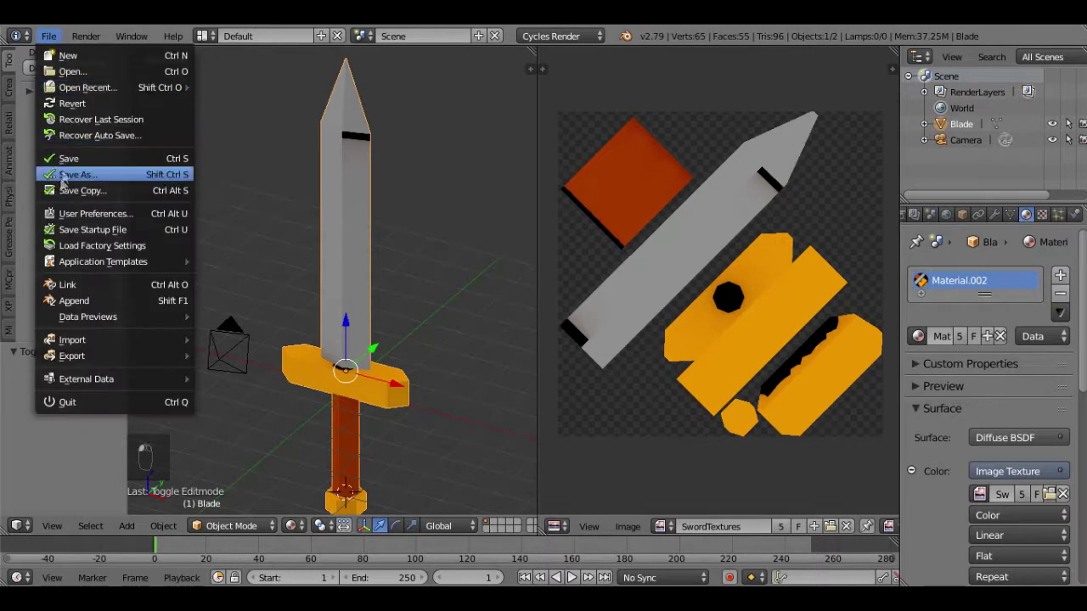
left_click(61, 156)
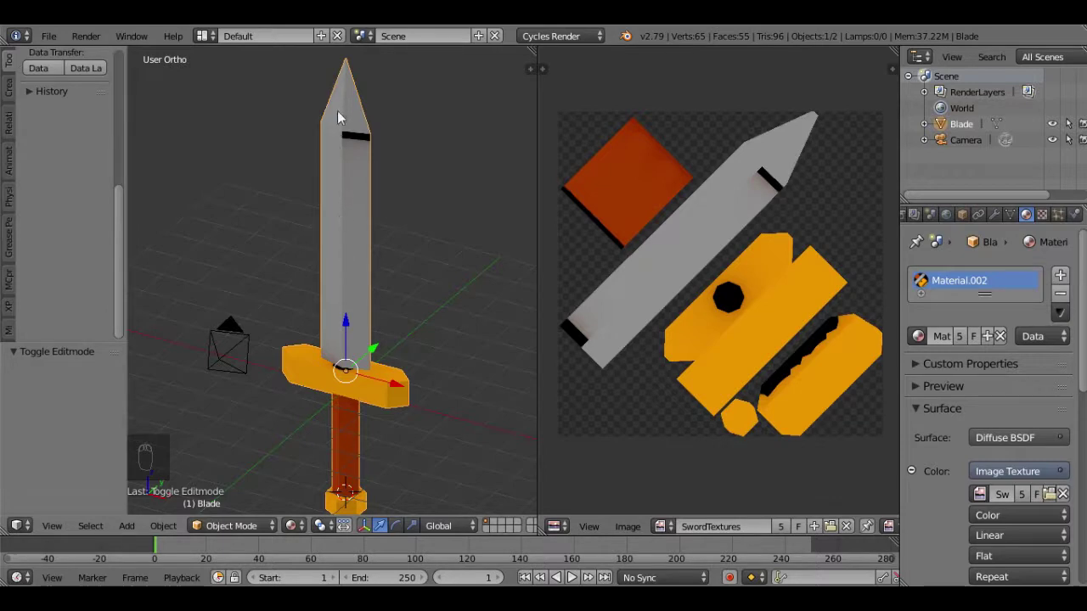
middle_click_drag(392, 160, 343, 182)
middle_click_drag(532, 178, 214, 291)
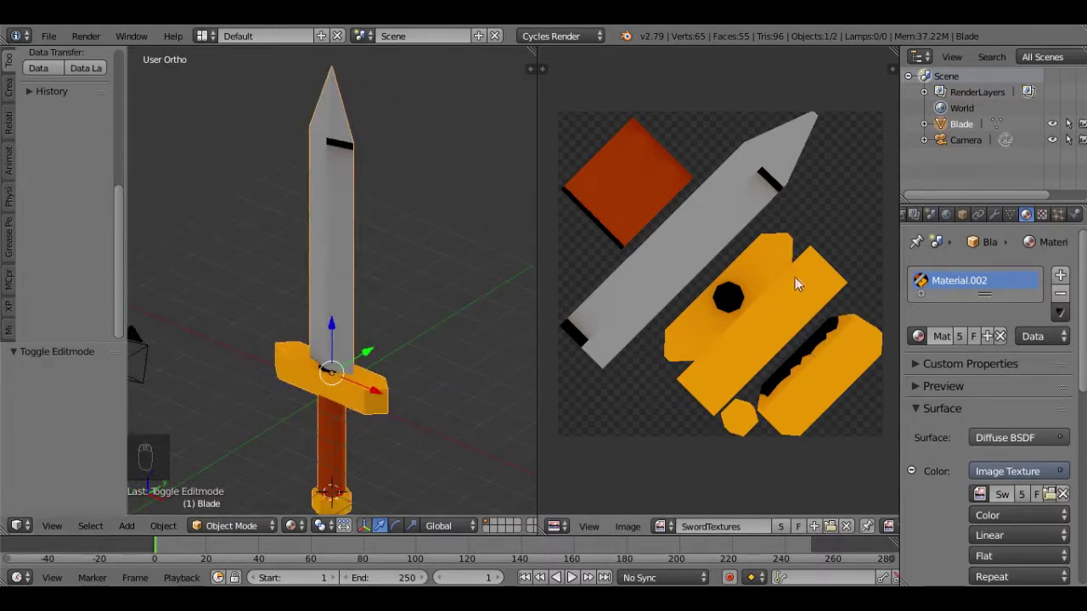